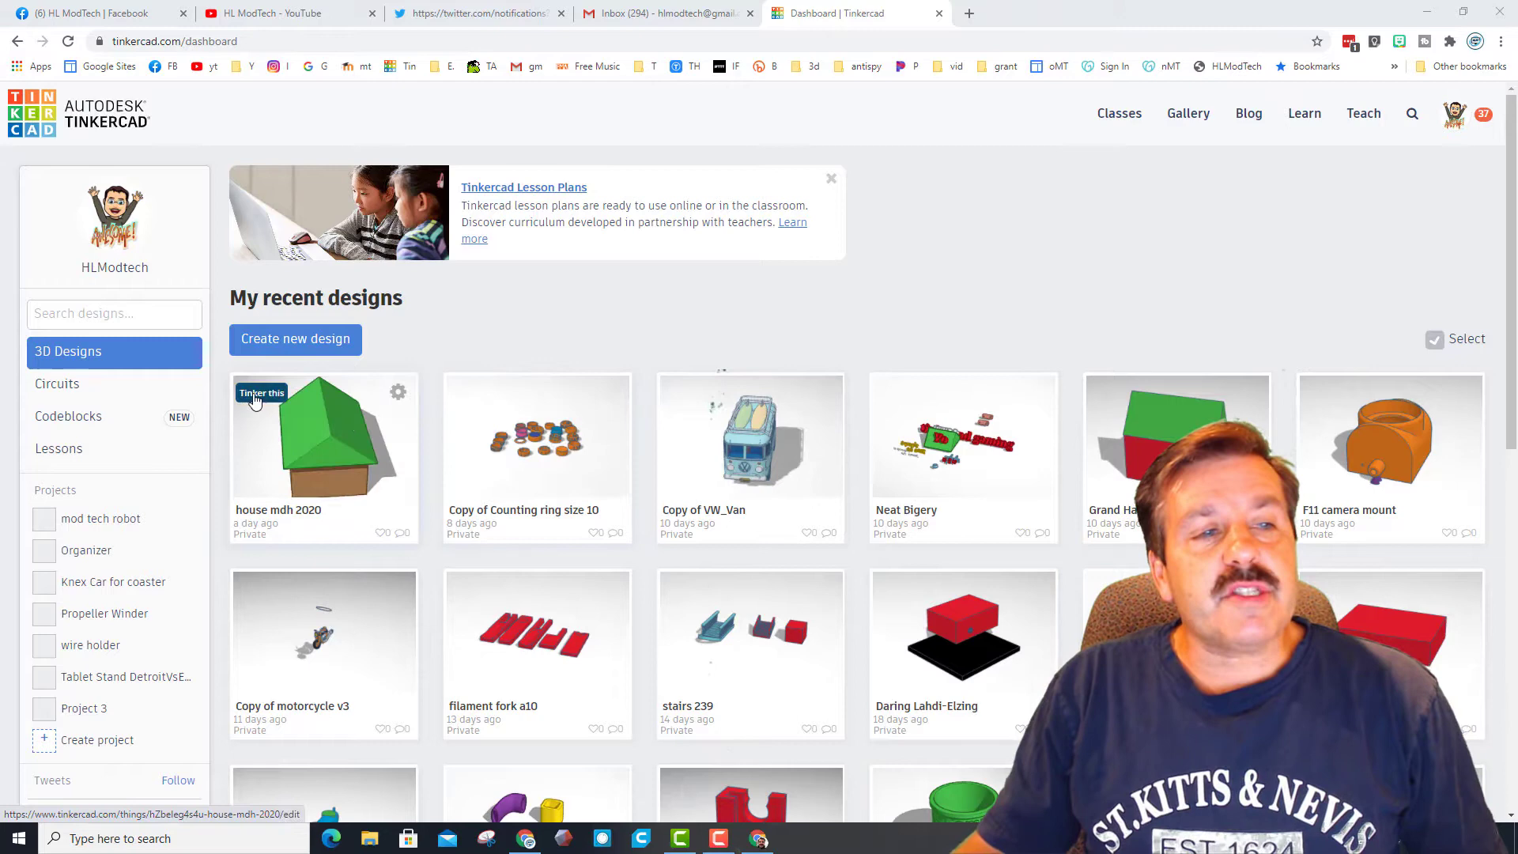
Step: Open the house mdh 2020 design for editing and place a solid box on the workplane in front of the house
{"action": "left_click", "coordinate": [255, 395]}
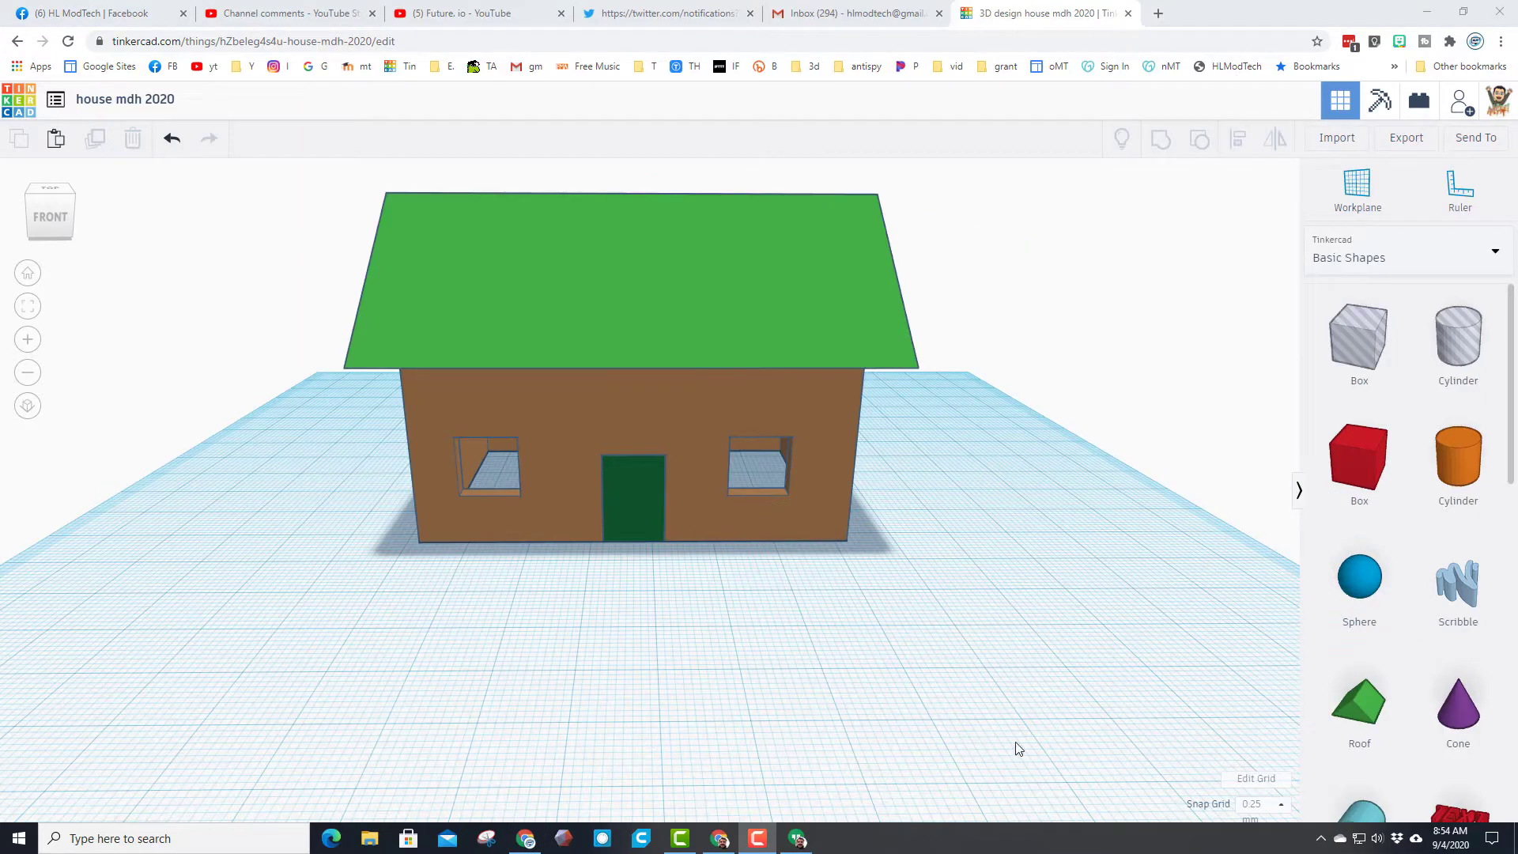
{"action": "left_click_drag", "start_coordinate": [1336, 476], "coordinate": [932, 652]}
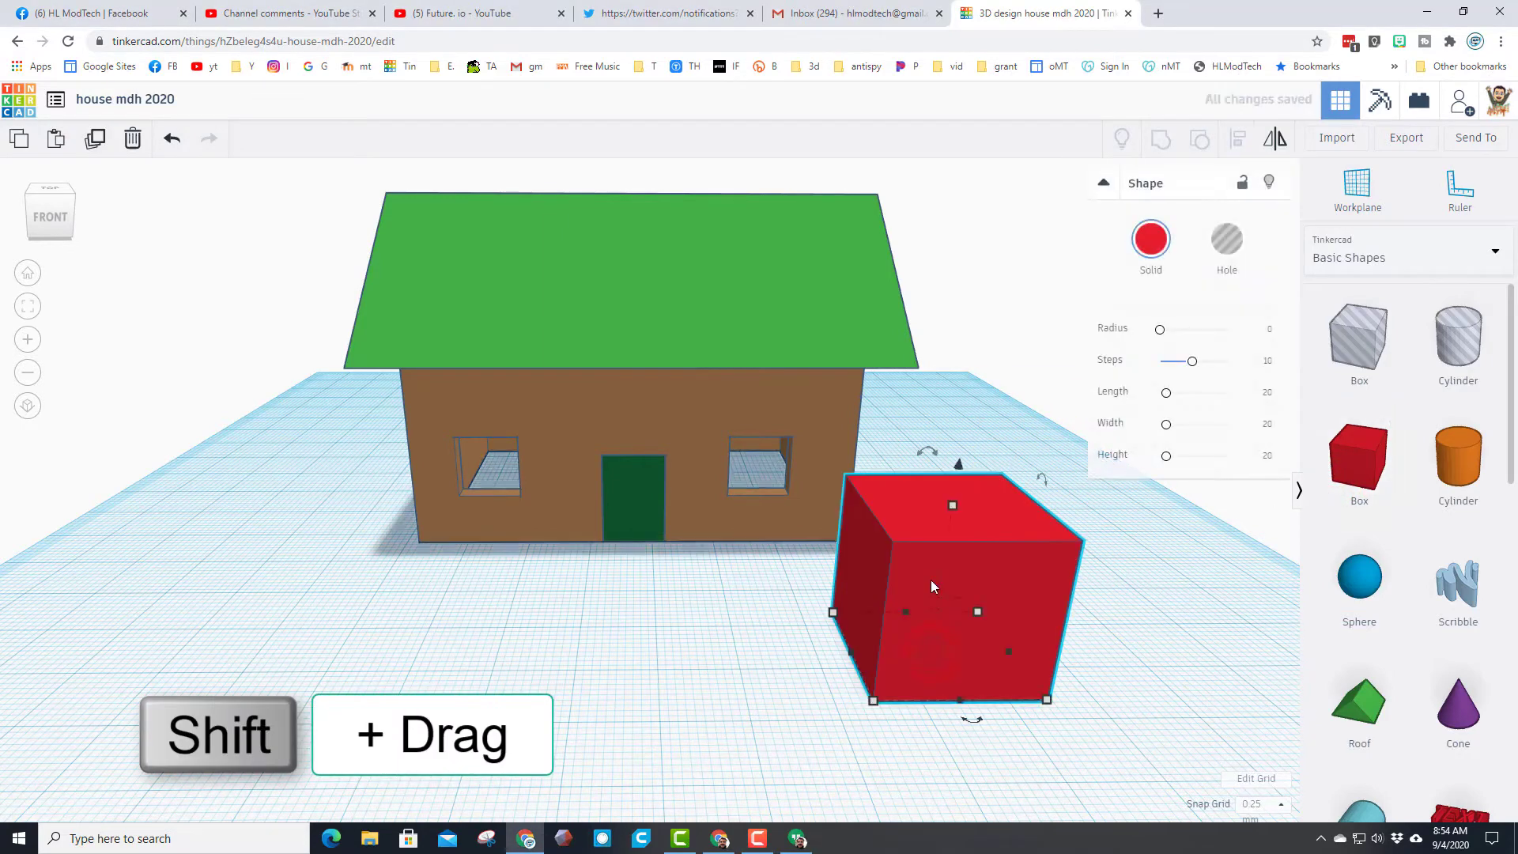
Step: Scale the new box uniformly to a height of 10 mm
{"action": "left_click_drag", "start_coordinate": [952, 504], "coordinate": [960, 281], "text": "shift"}
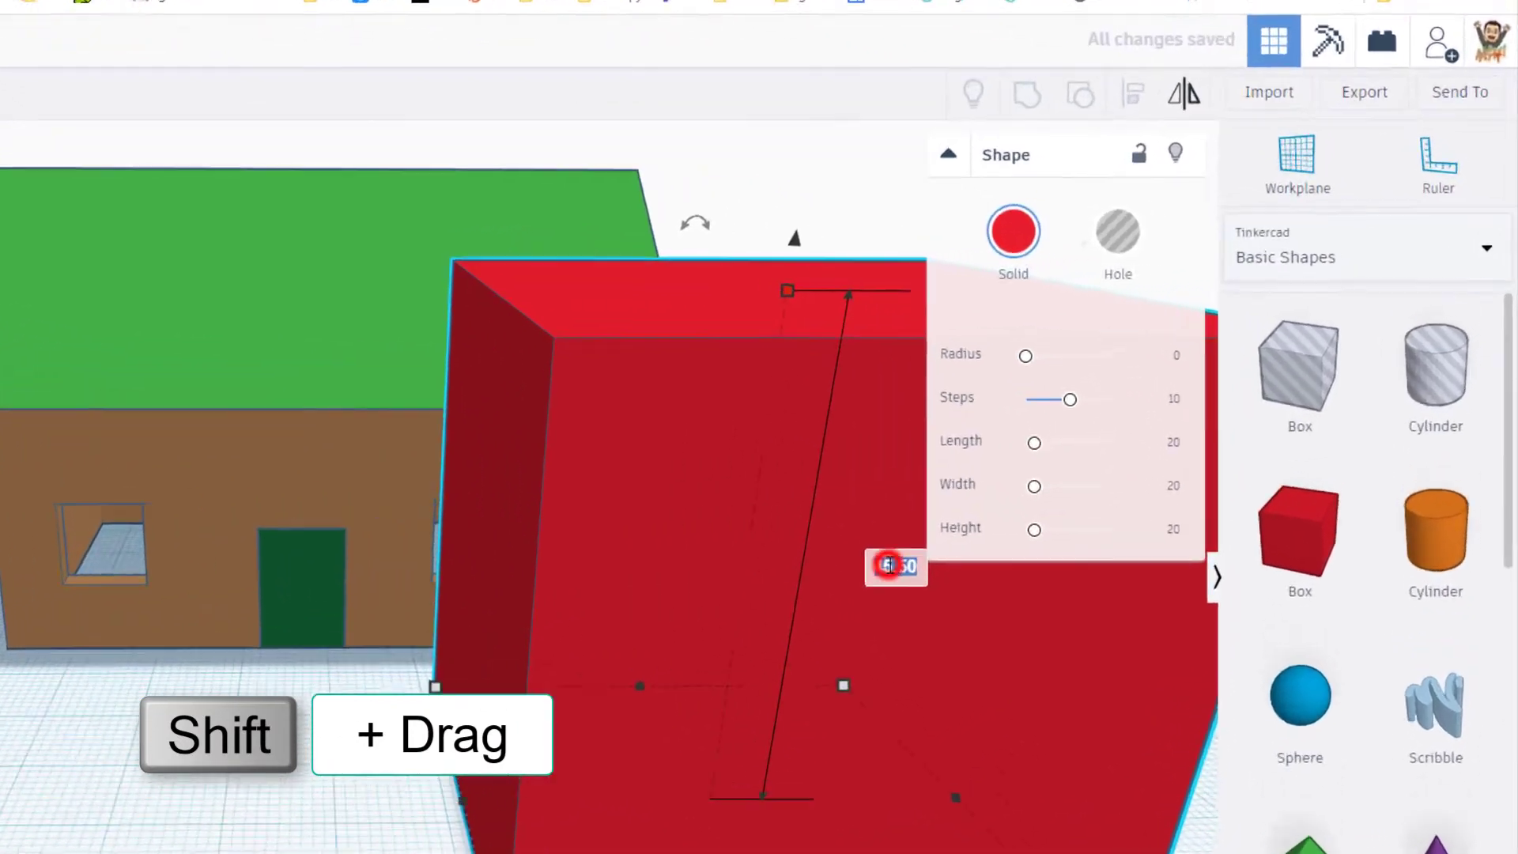
{"action": "left_click", "coordinate": [1064, 484]}
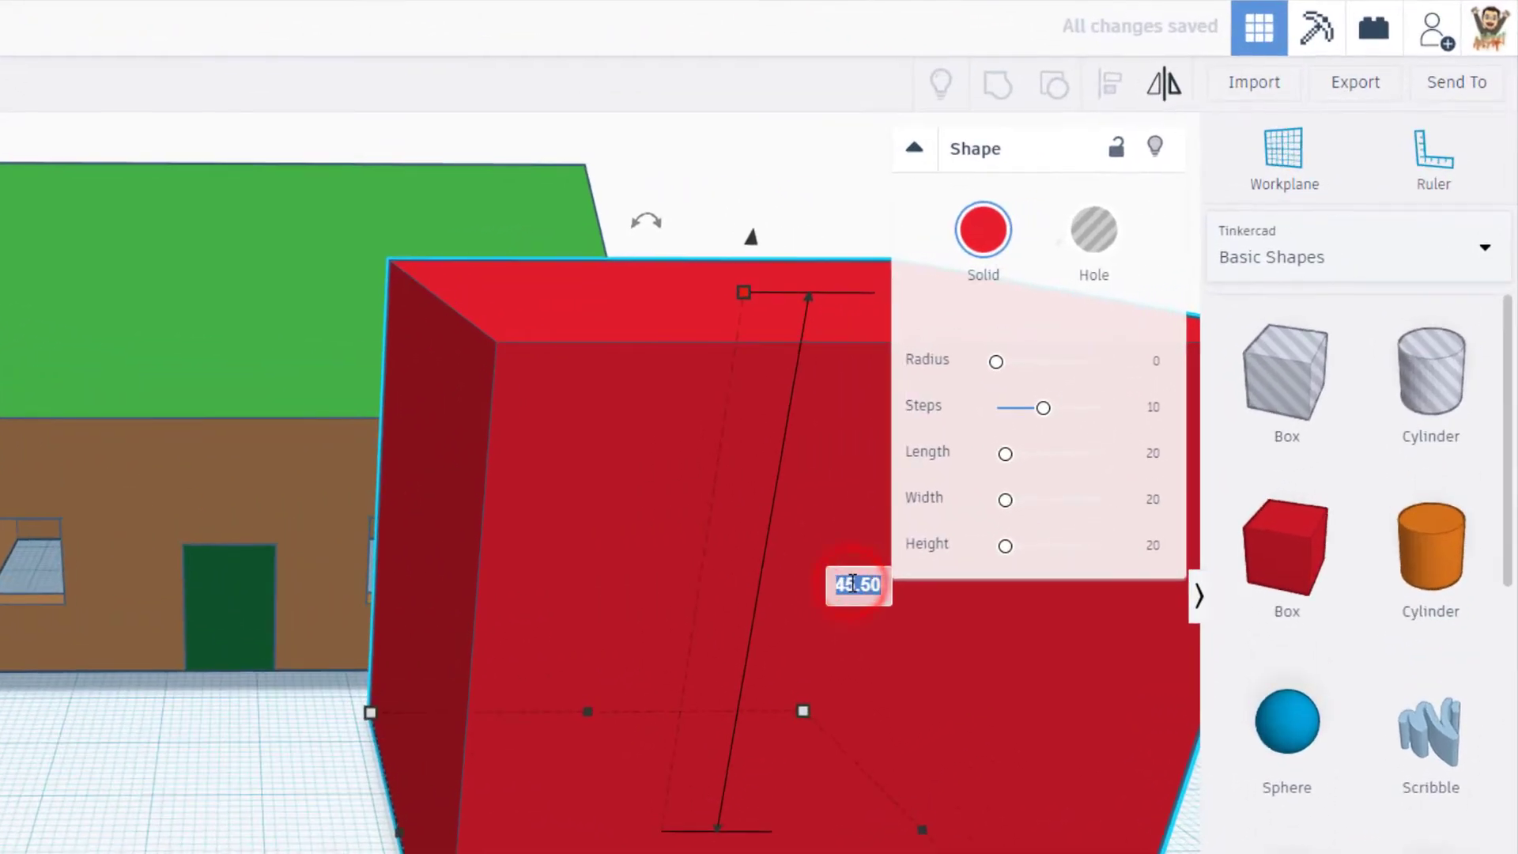
{"action": "type", "text": "10"}
{"action": "key", "text": "Return"}
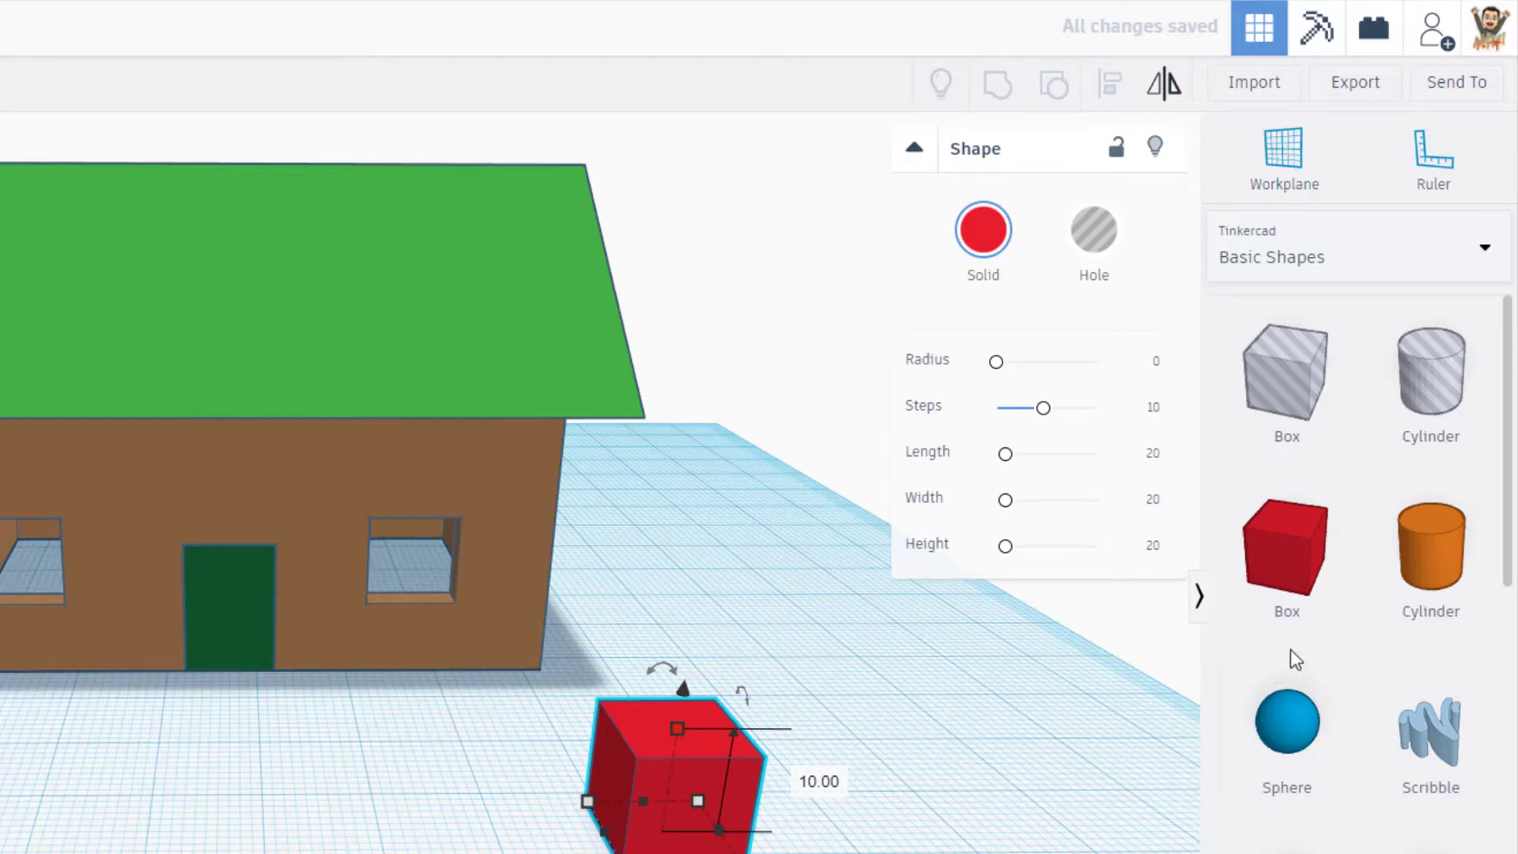
Step: Recolour the box with the medium blue preset and make it transparent
{"action": "left_click", "coordinate": [978, 277]}
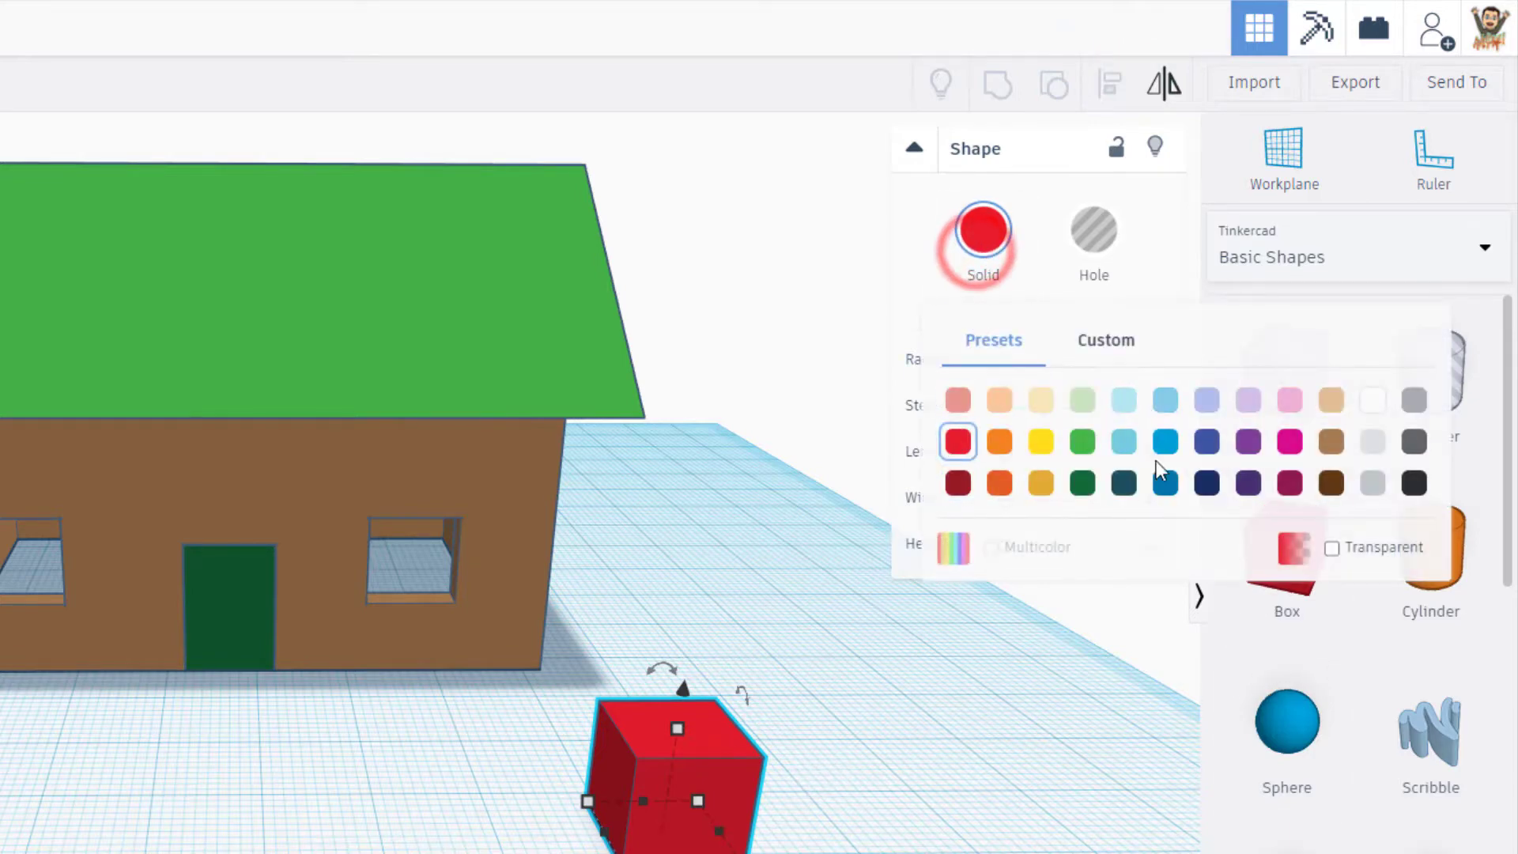
{"action": "left_click", "coordinate": [1158, 456]}
{"action": "left_click", "coordinate": [985, 247]}
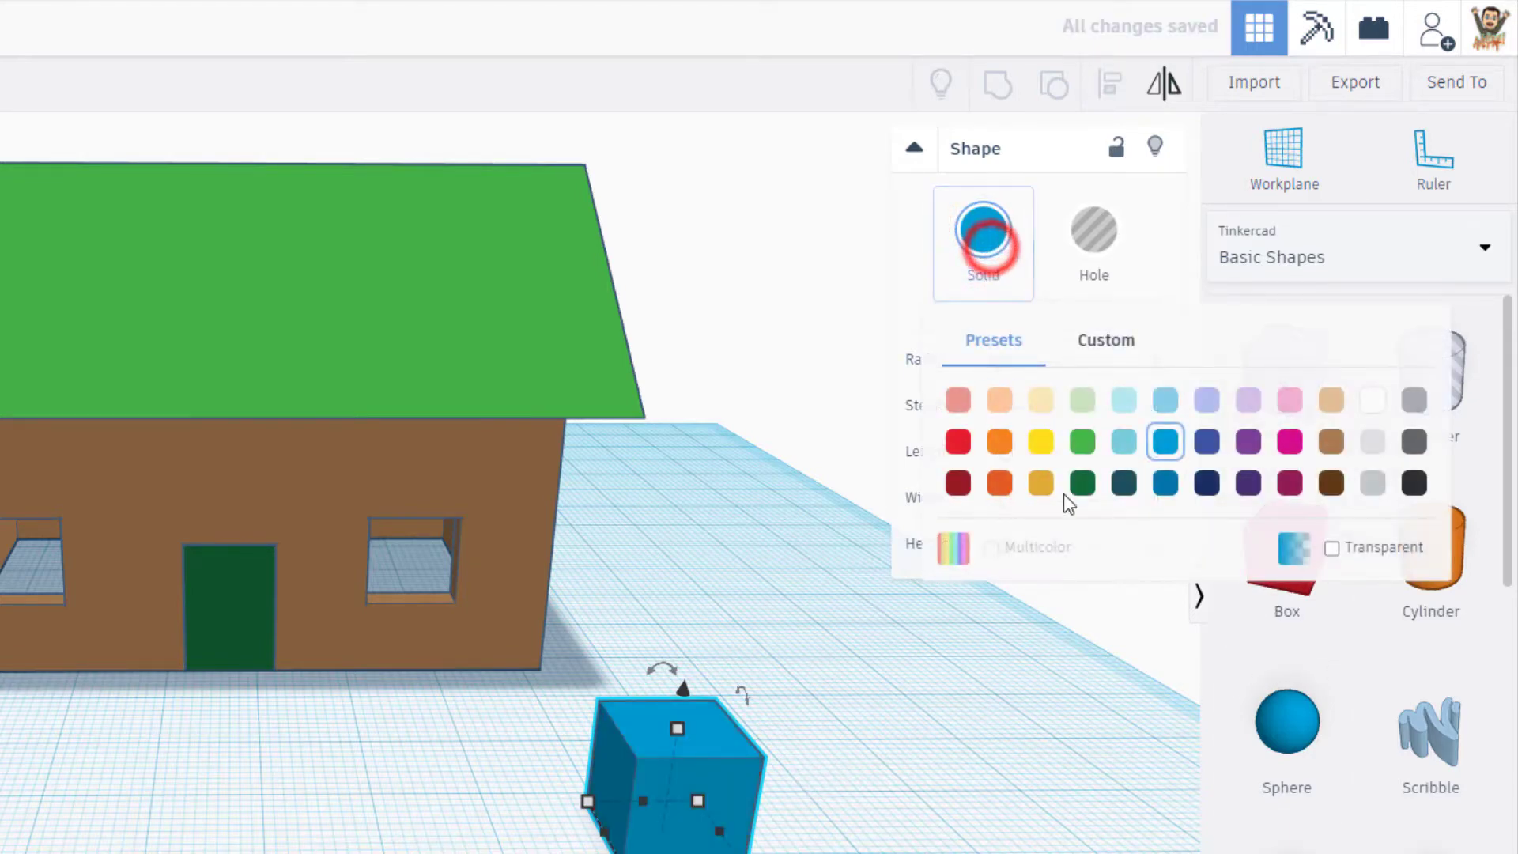
{"action": "left_click", "coordinate": [1331, 548]}
Step: Set the front-to-back depth of the transparent blue box to 3 mm
{"action": "mouse_move", "coordinate": [719, 723]}
{"action": "right_mouse_down"}
{"action": "mouse_move", "coordinate": [709, 614]}
{"action": "mouse_move", "coordinate": [790, 643]}
{"action": "mouse_move", "coordinate": [733, 726]}
{"action": "right_mouse_up"}
{"action": "left_click_drag", "start_coordinate": [560, 759], "coordinate": [406, 775]}
{"action": "left_click", "coordinate": [421, 765]}
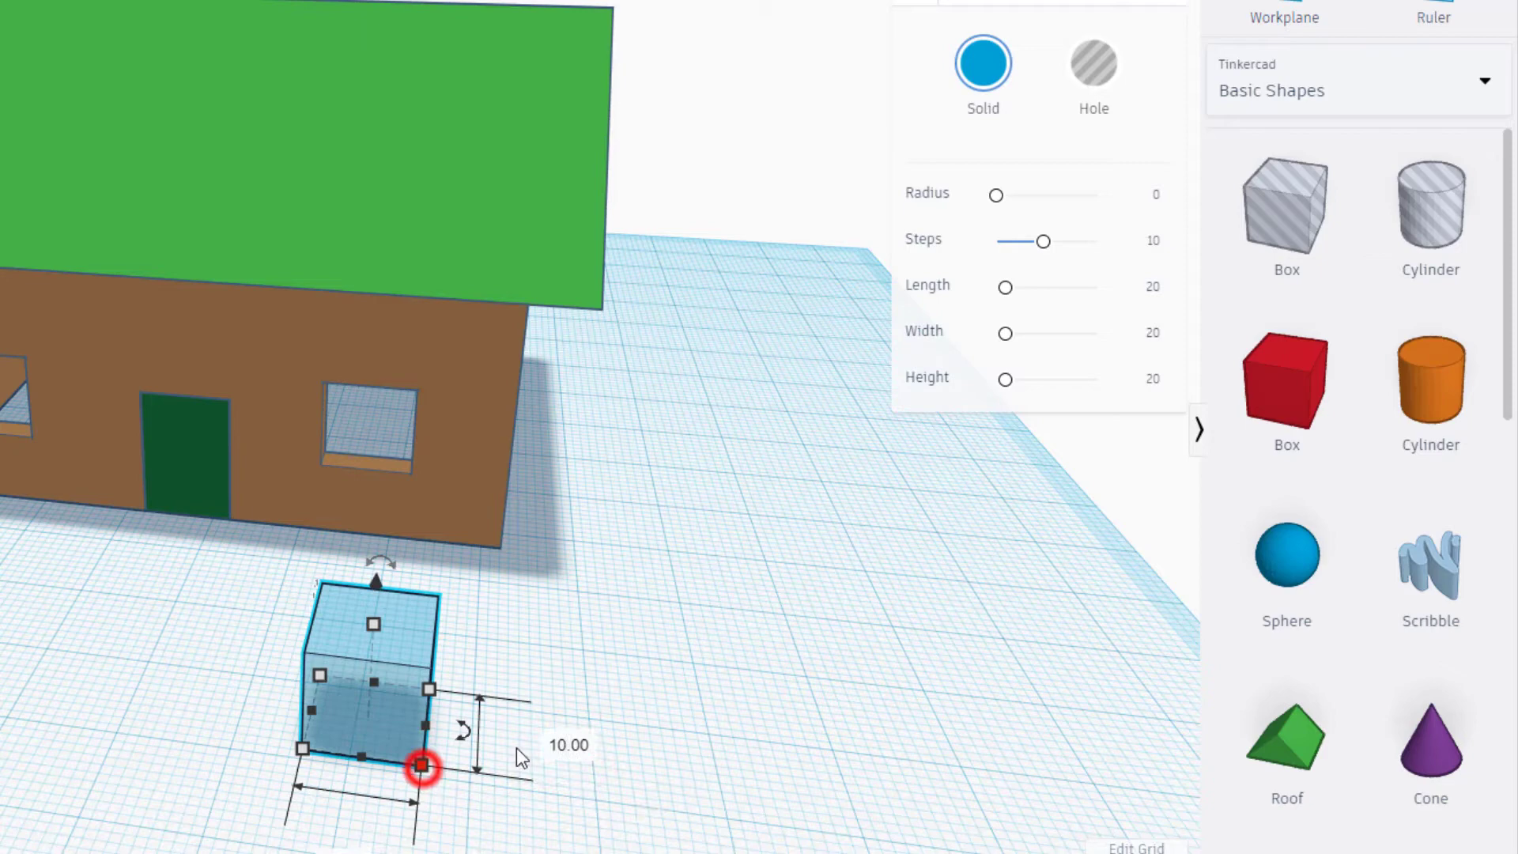
{"action": "left_click", "coordinate": [569, 745]}
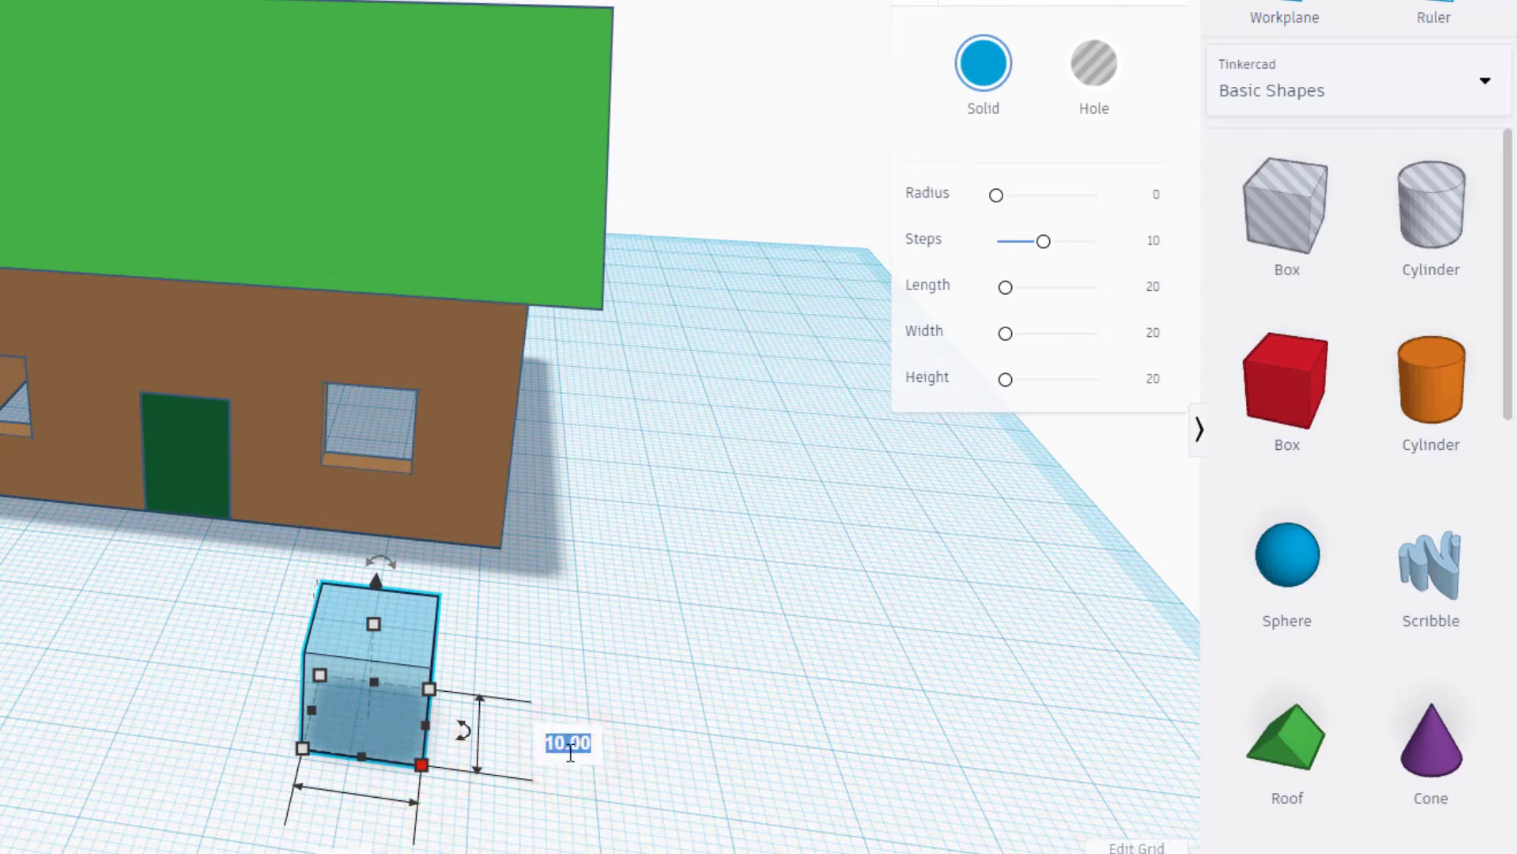
{"action": "type", "text": "3"}
{"action": "key", "text": "Return"}
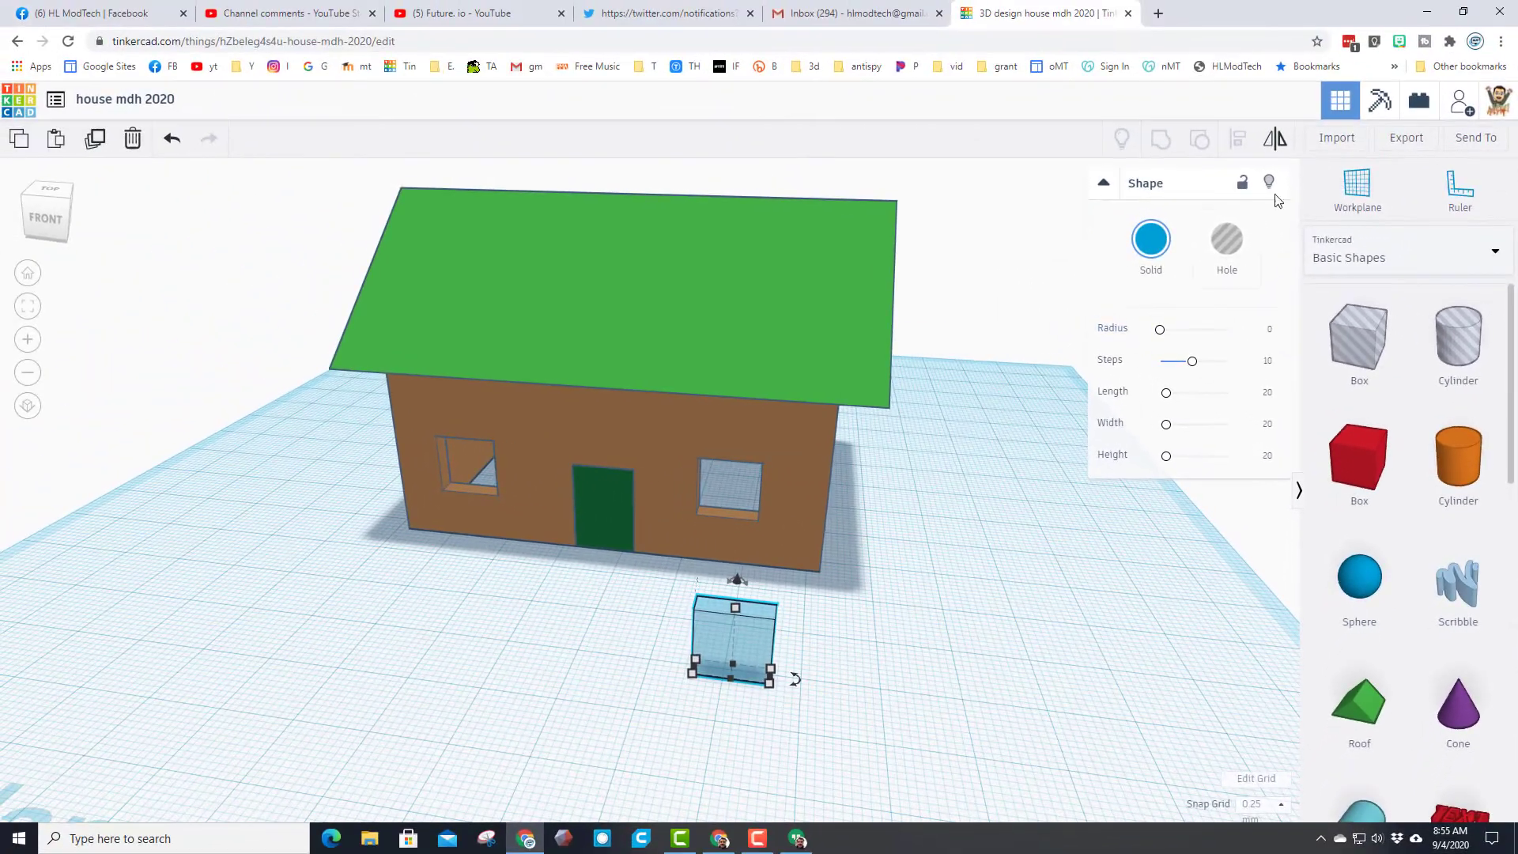
Step: Set the workplane on the sill of the window to the right of the door and drop the blue box to that height
{"action": "left_click", "coordinate": [1357, 186]}
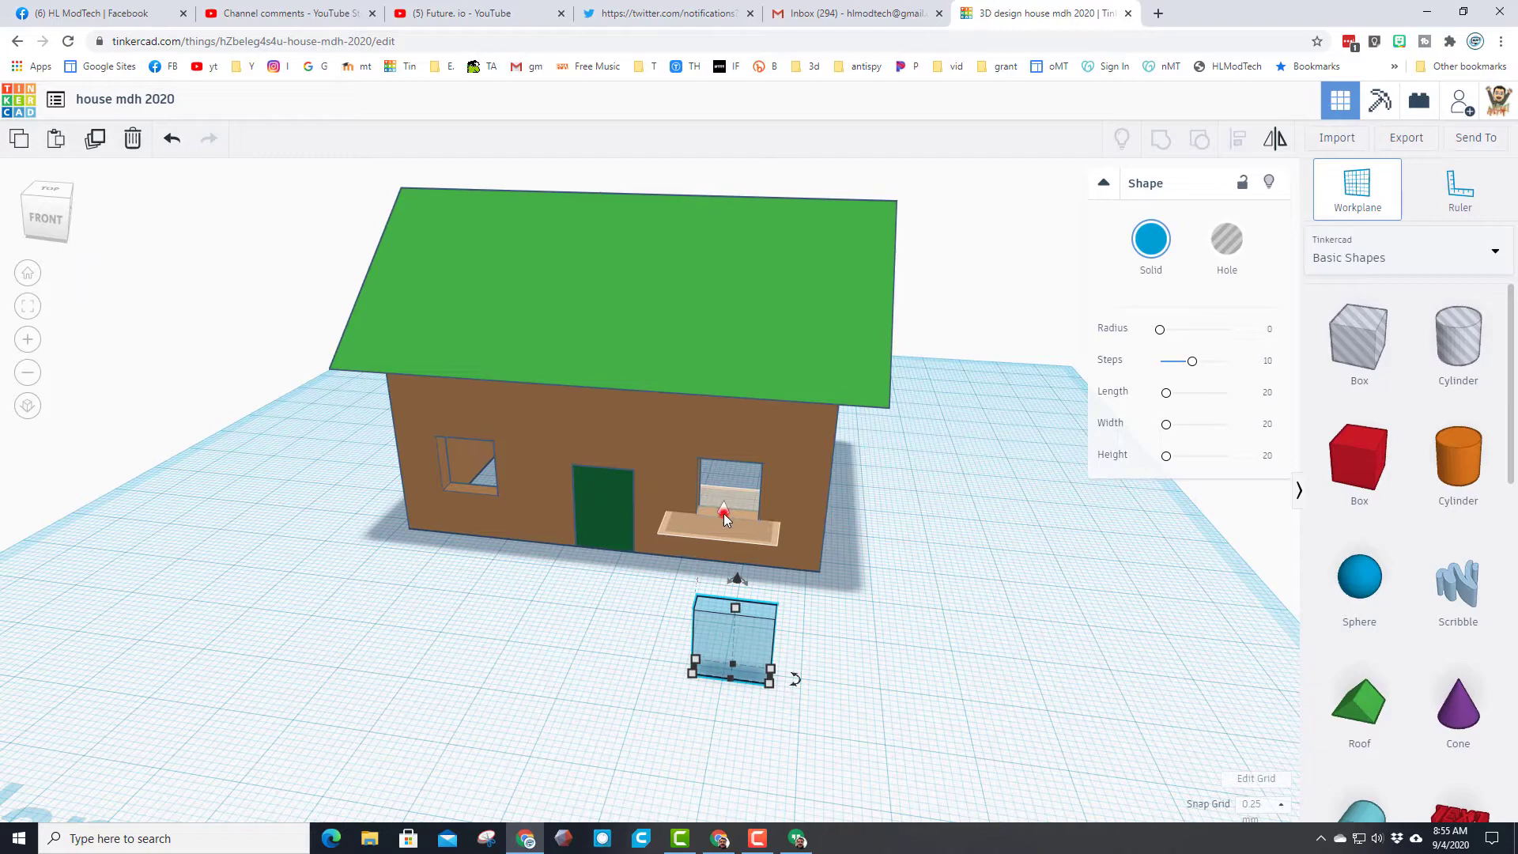
{"action": "left_click", "coordinate": [728, 517]}
{"action": "key", "text": "d"}
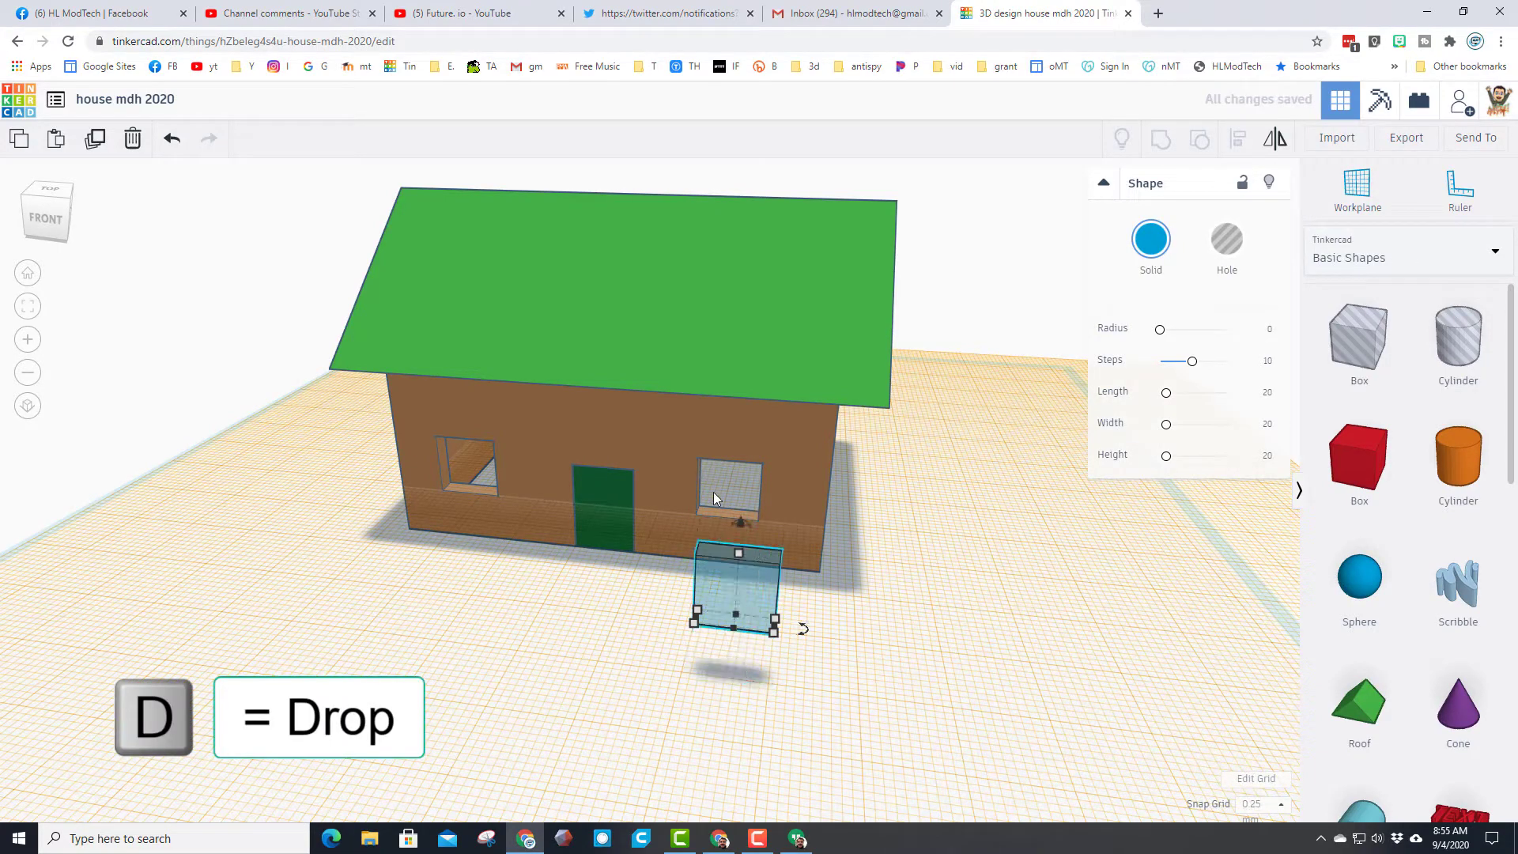
Step: Align the blue box flush with the front wall of the house, using the house body as the fixed reference
{"action": "left_click", "coordinate": [72, 208]}
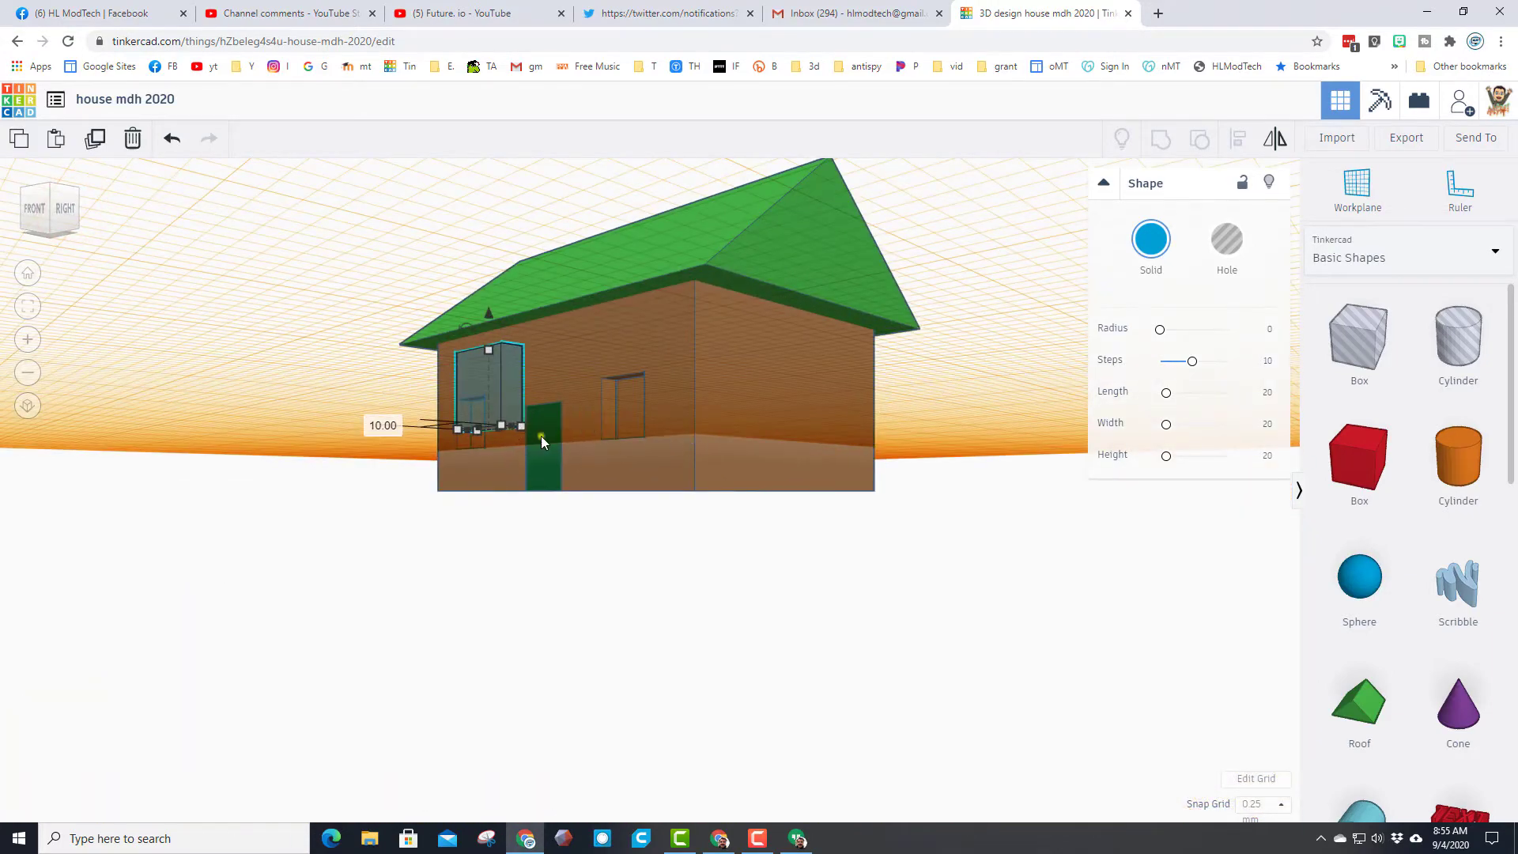
{"action": "right_click_drag", "start_coordinate": [540, 435], "coordinate": [659, 509]}
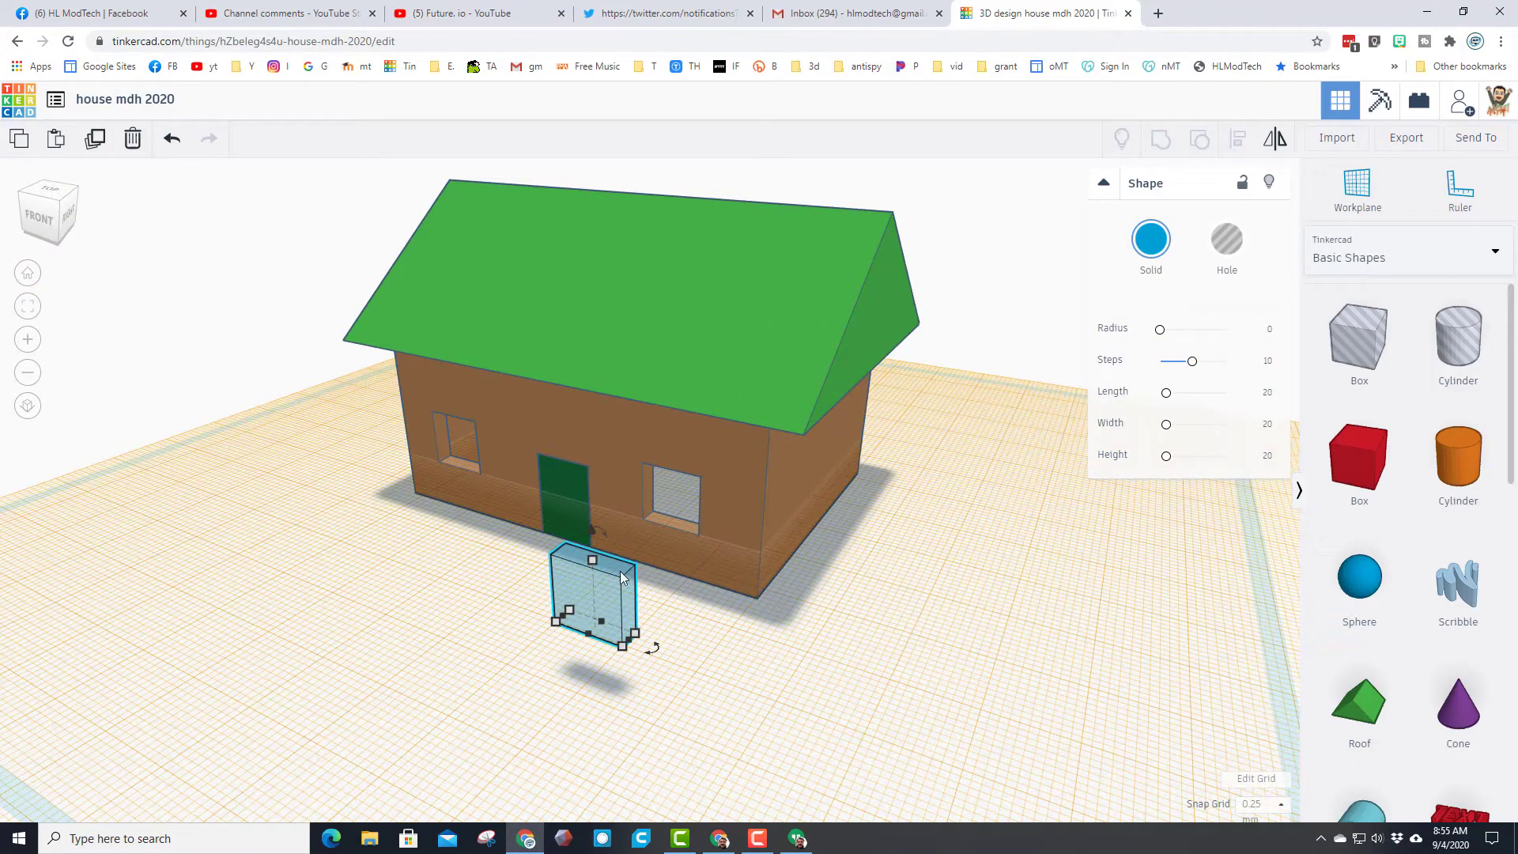
{"action": "left_click", "coordinate": [747, 502], "text": "shift"}
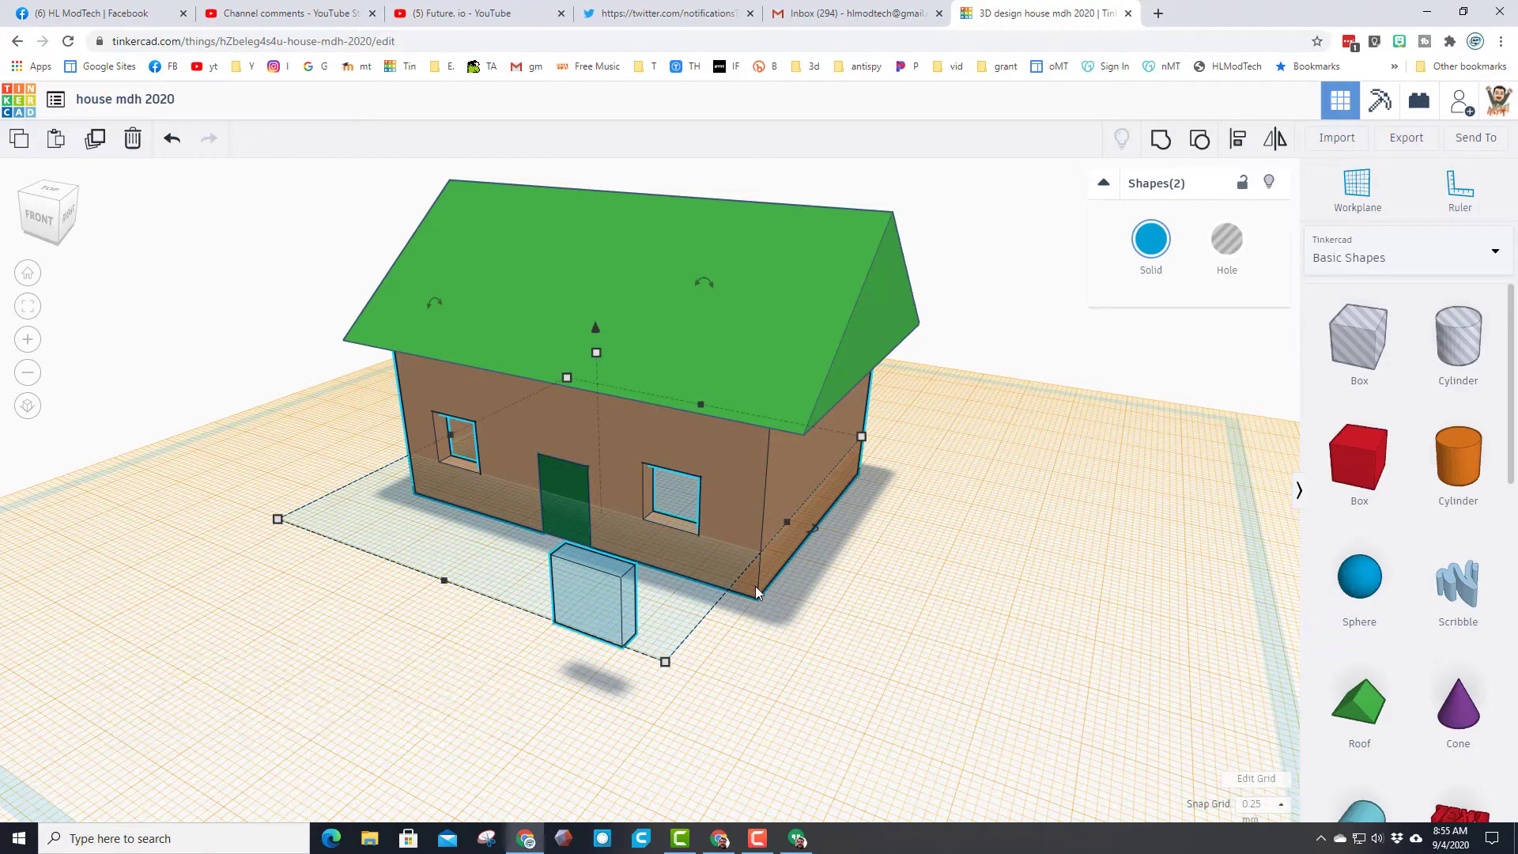
{"action": "left_click", "coordinate": [1239, 138]}
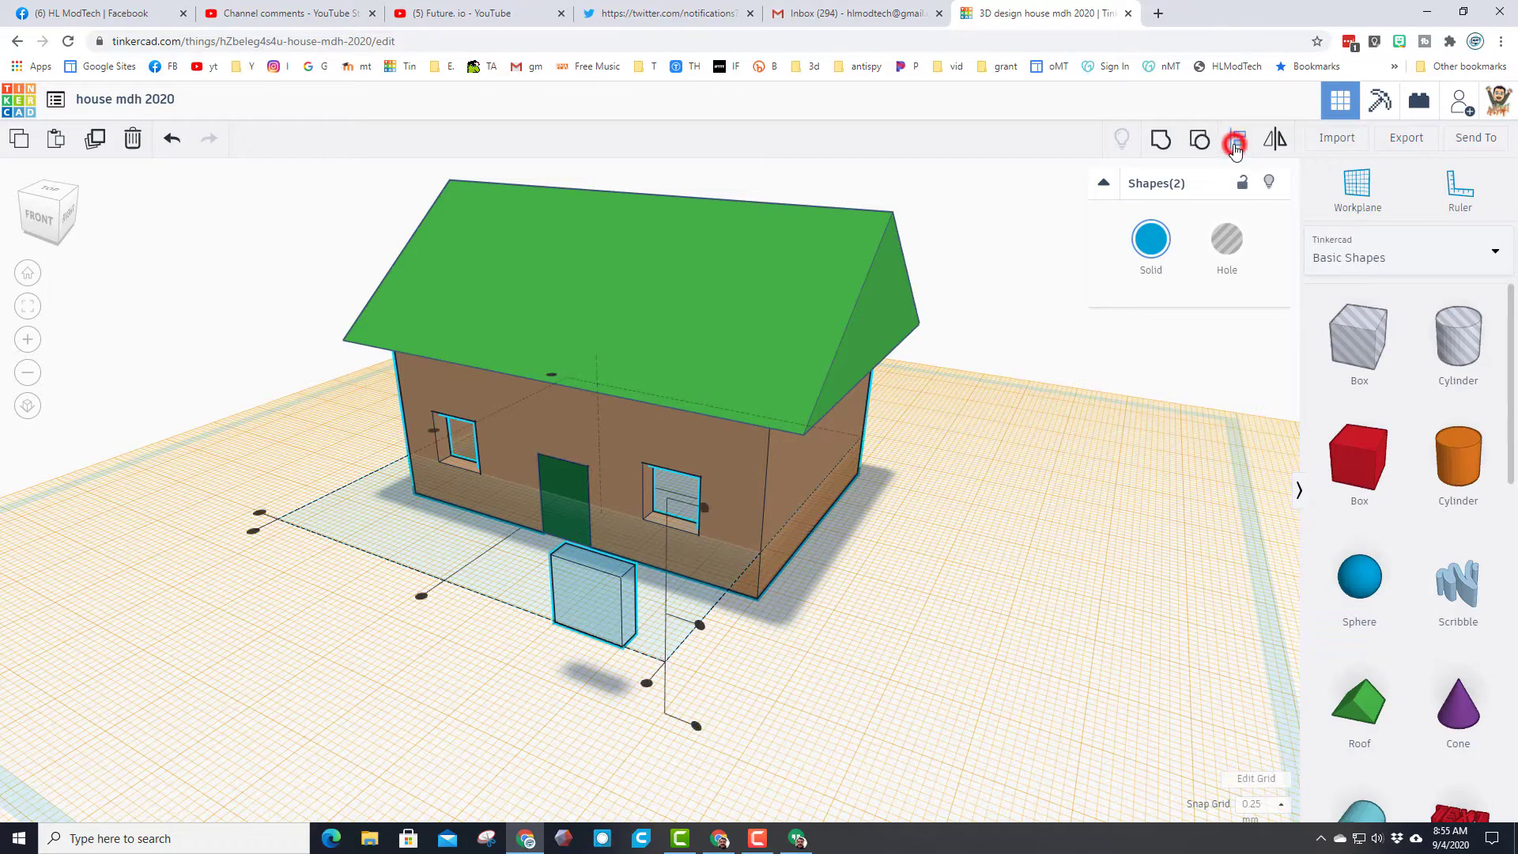
{"action": "left_click", "coordinate": [746, 480]}
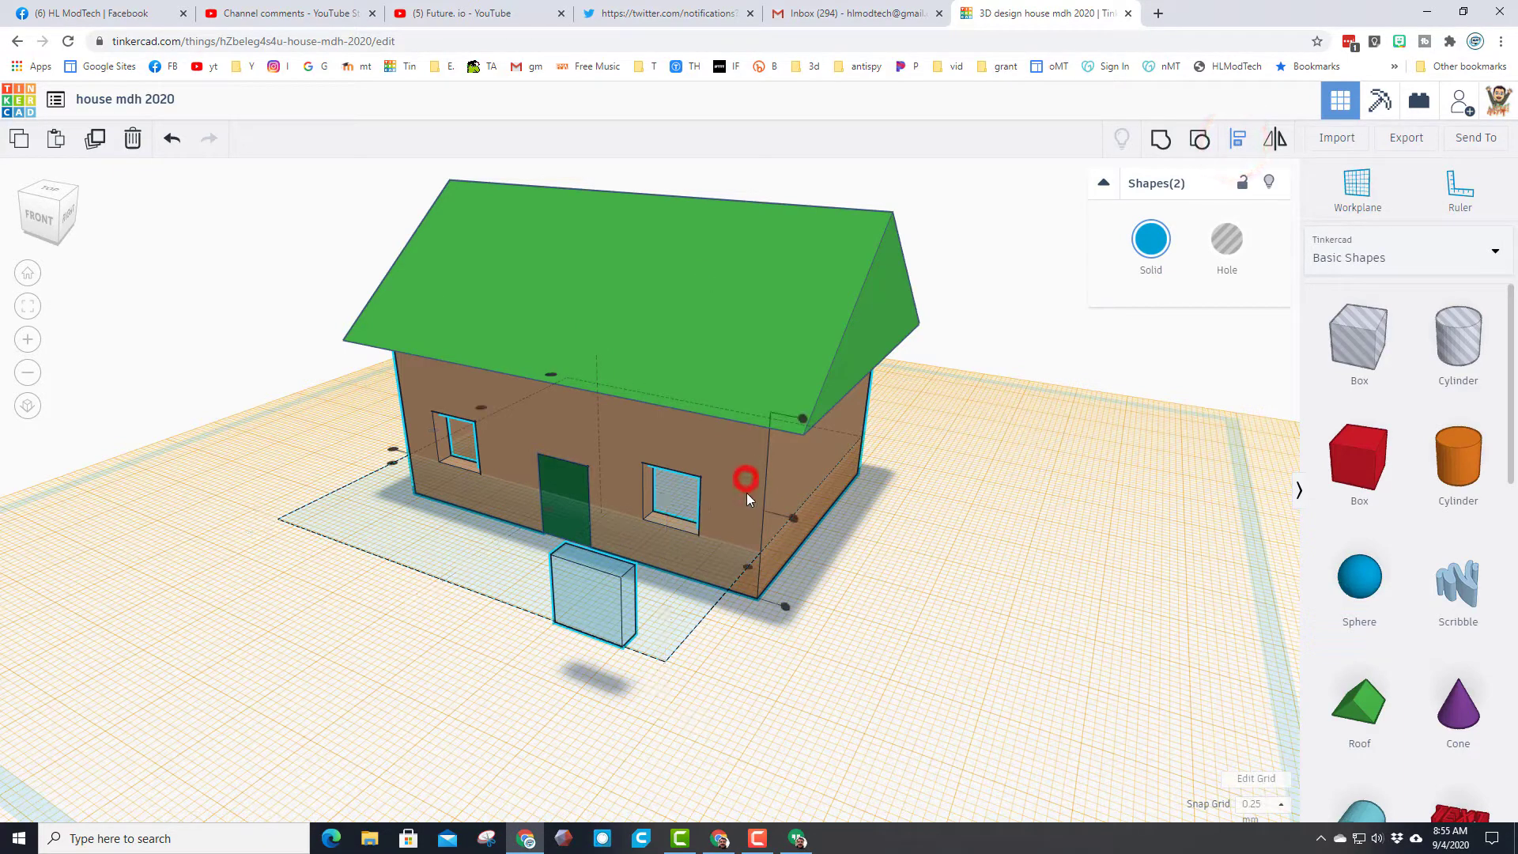
{"action": "left_click", "coordinate": [395, 450]}
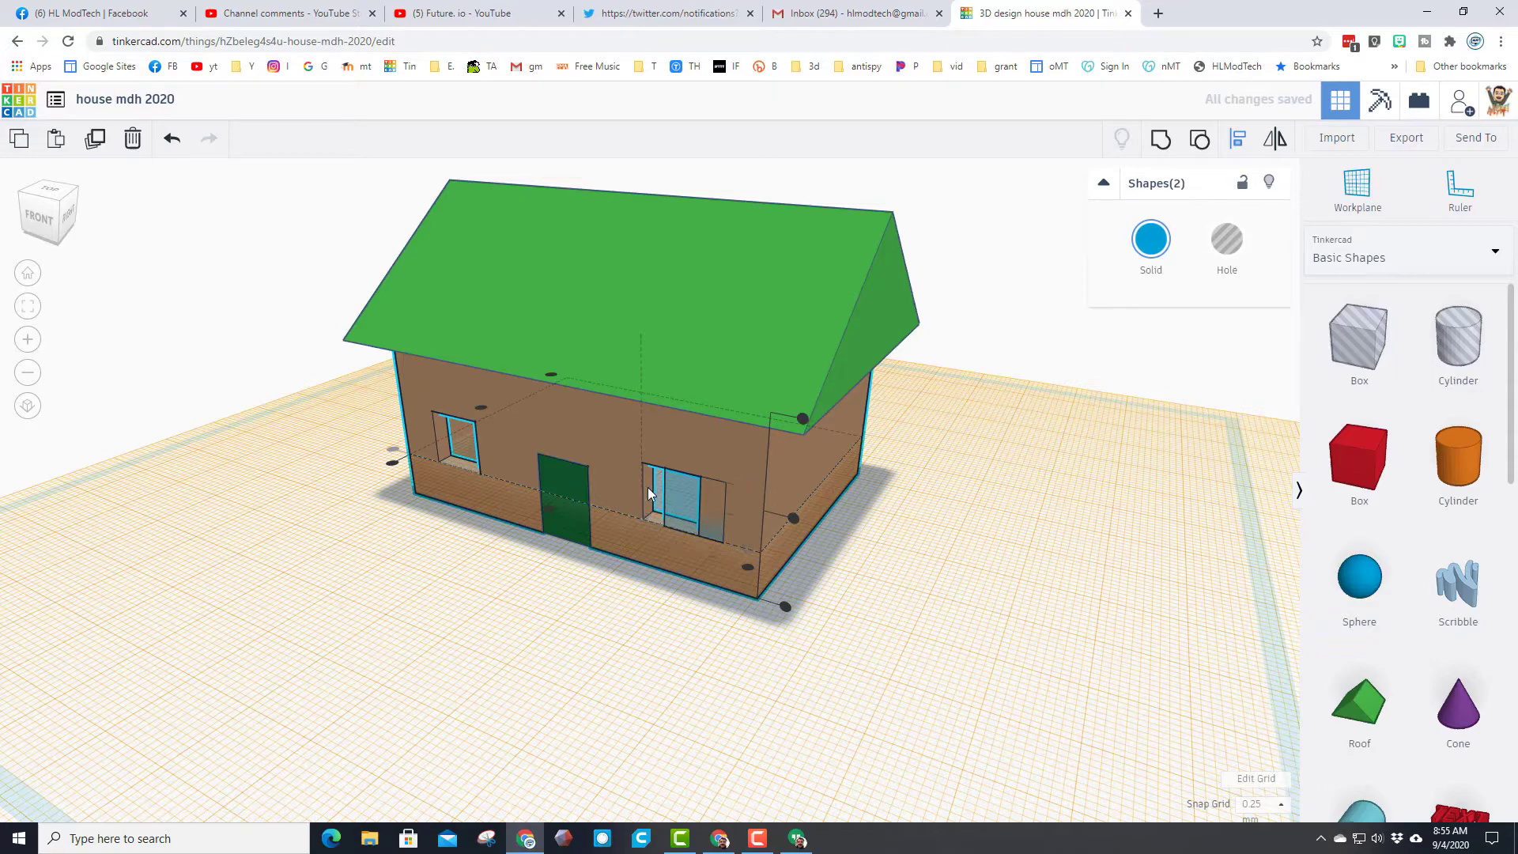
Step: Set the workplane on the inner left side of the right window opening and drop only the blue pane against it
{"action": "left_click", "coordinate": [1358, 188]}
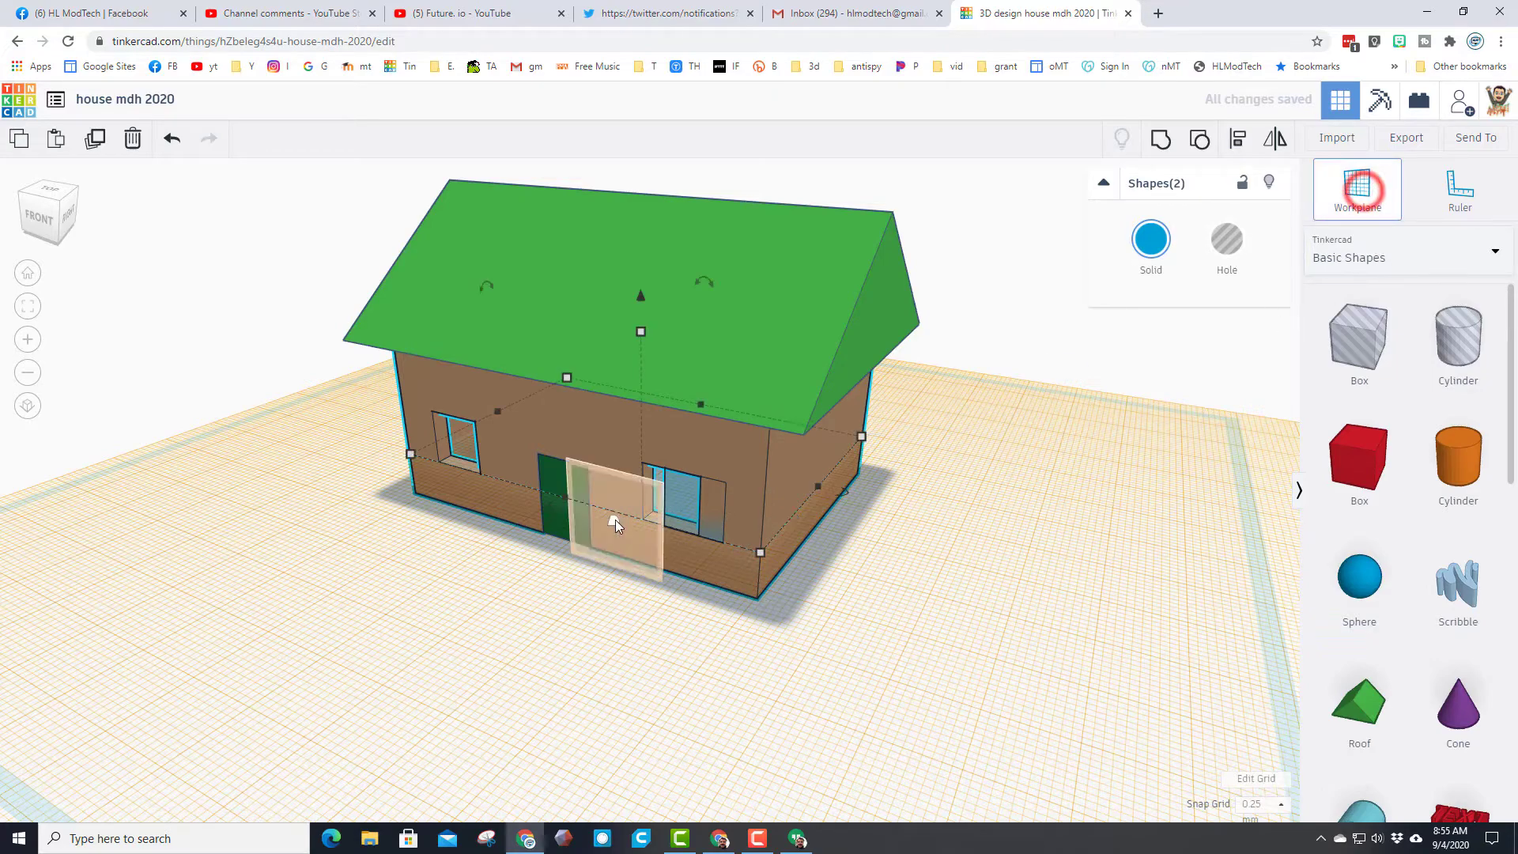
{"action": "left_click", "coordinate": [679, 508]}
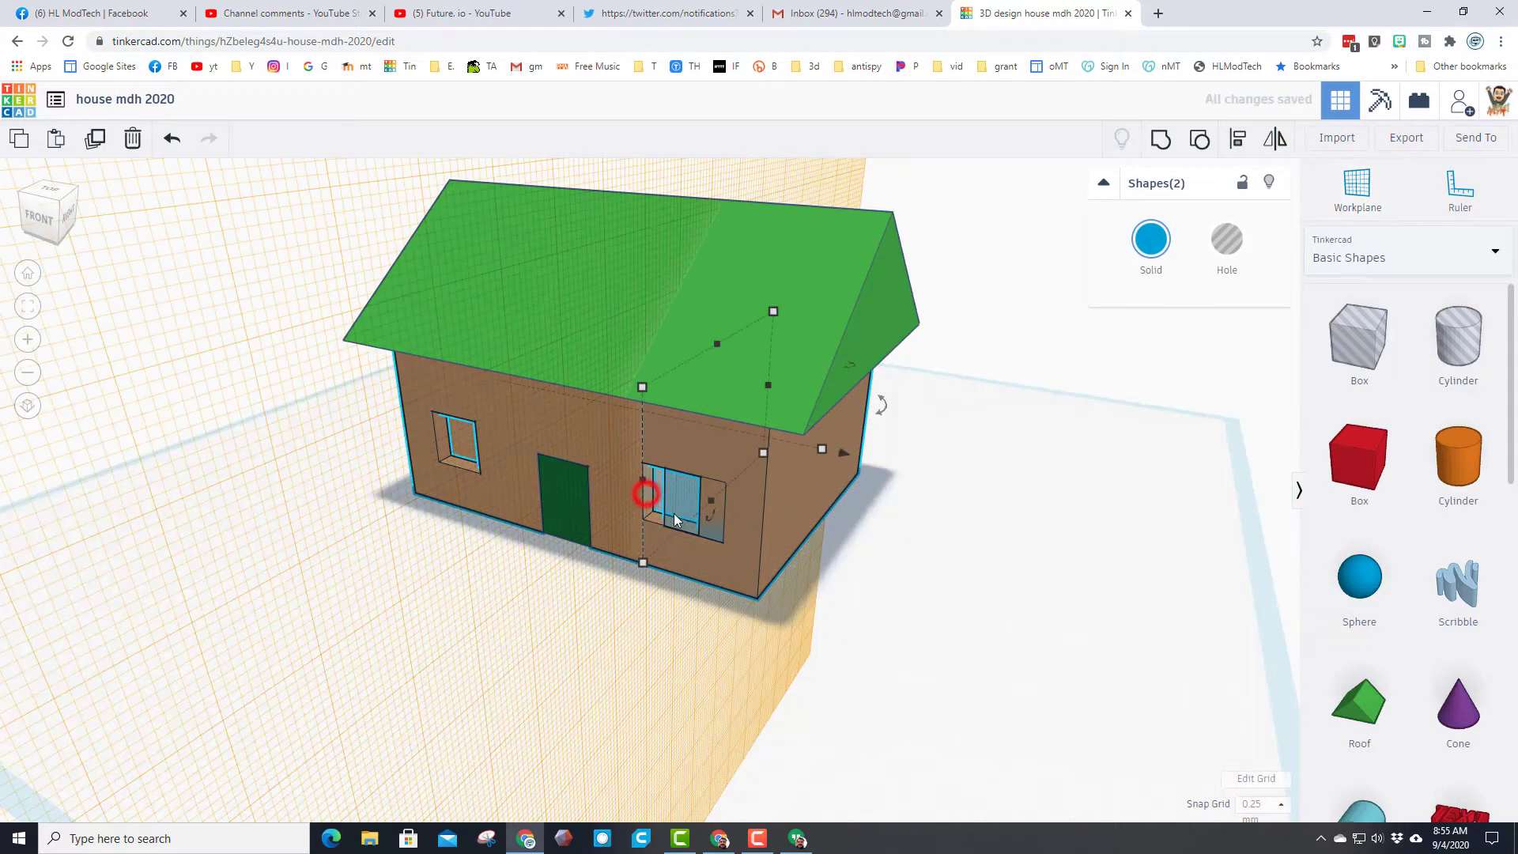
{"action": "left_click", "coordinate": [847, 647]}
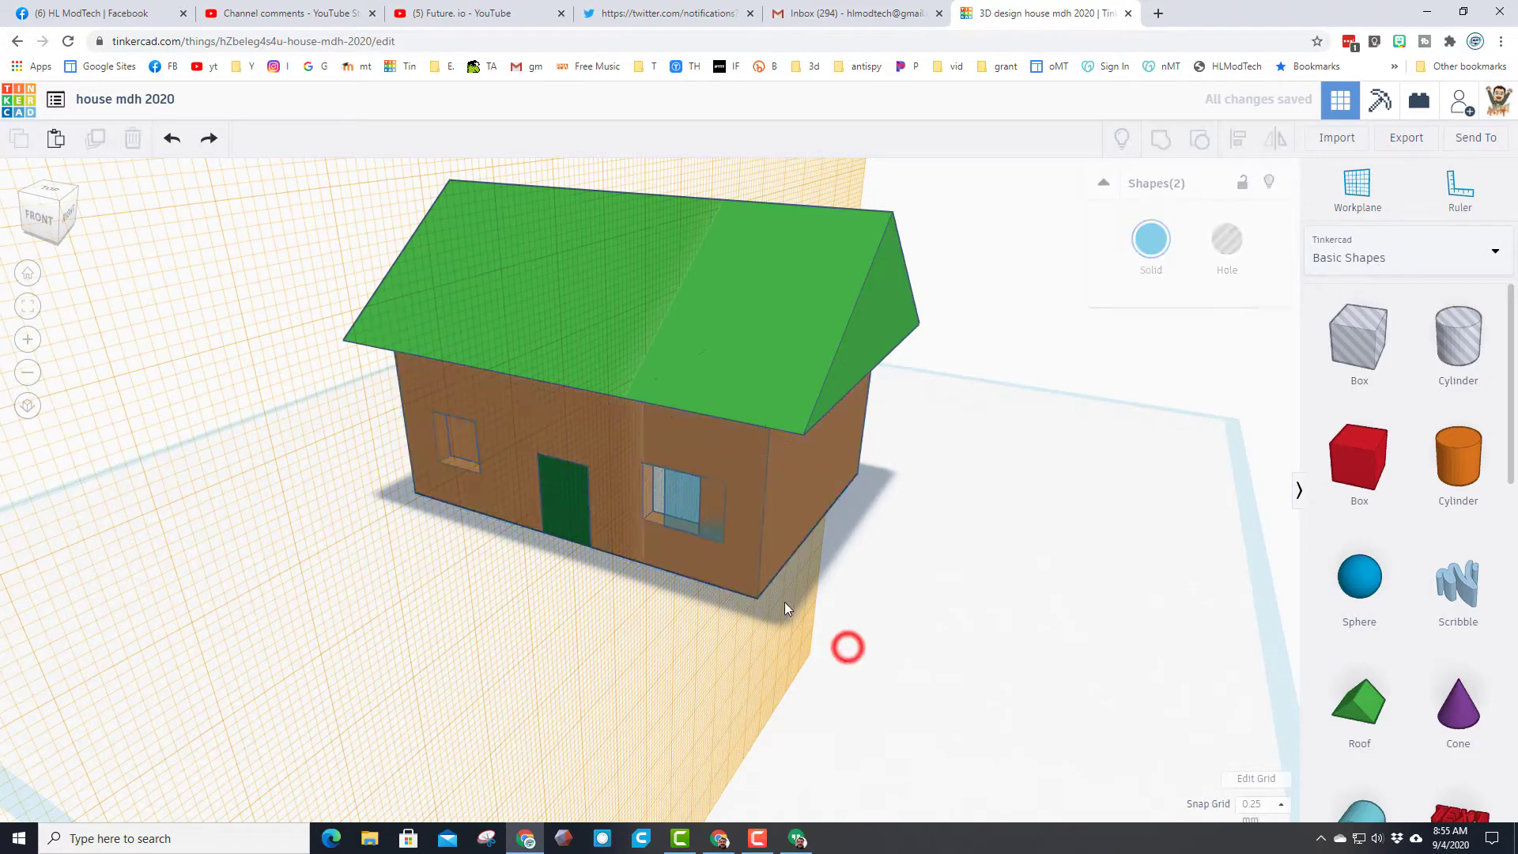
{"action": "left_click", "coordinate": [680, 513]}
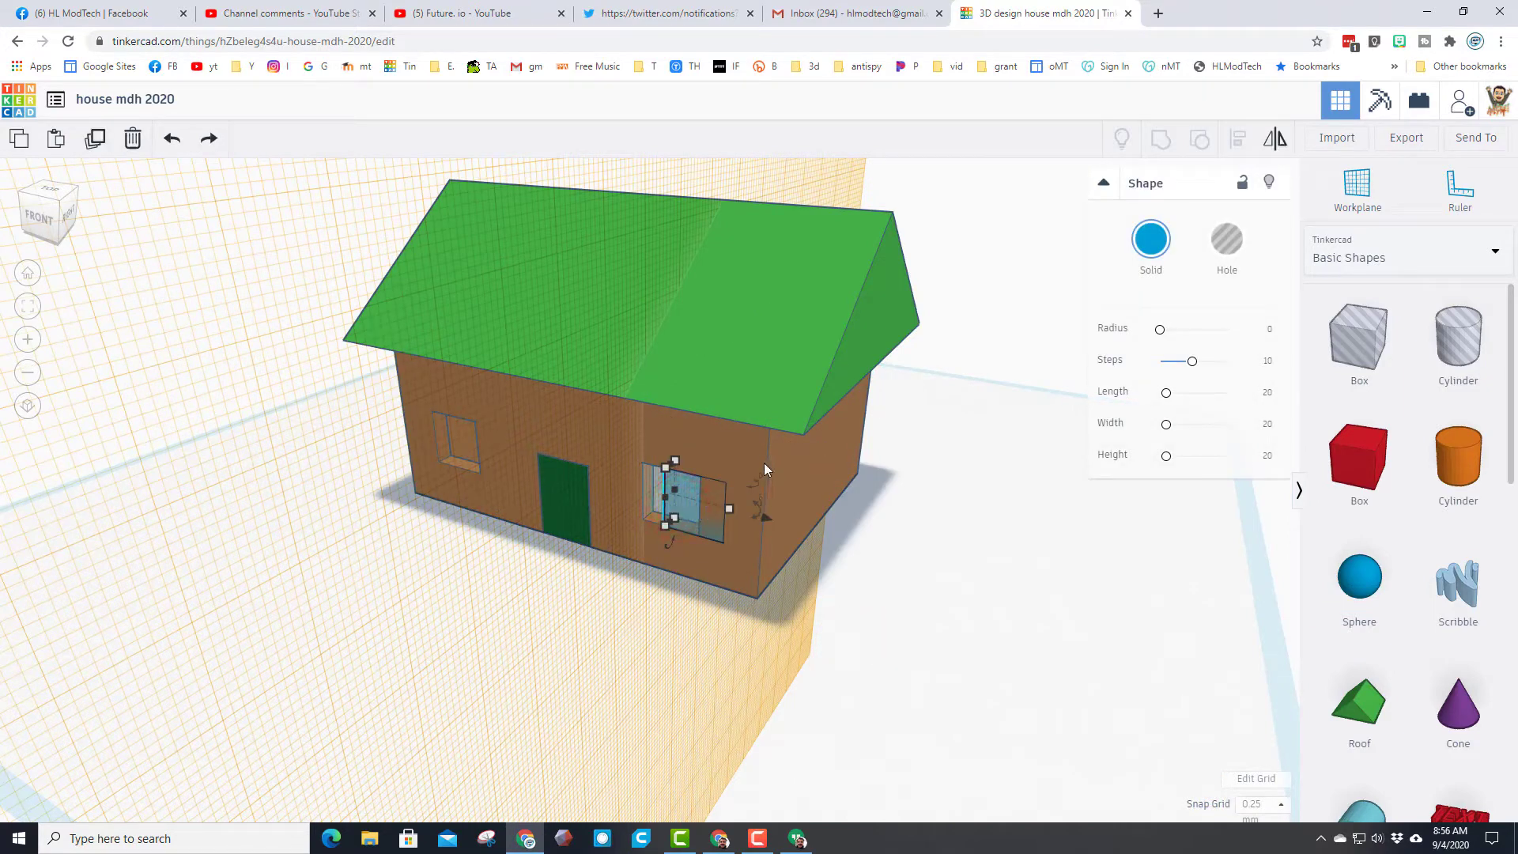
{"action": "left_click", "coordinate": [813, 477]}
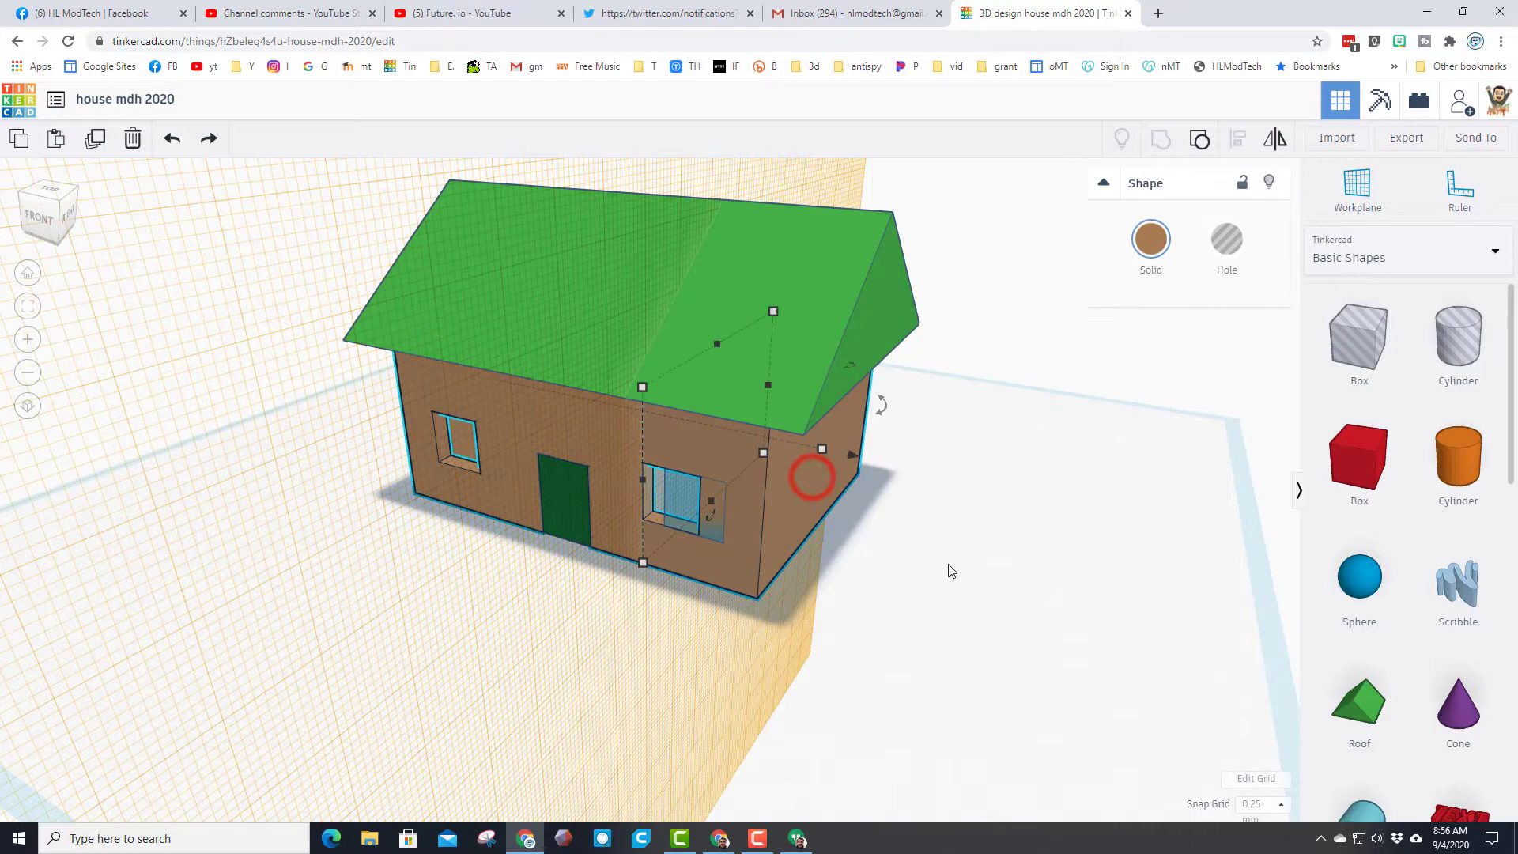
{"action": "left_click", "coordinate": [878, 624]}
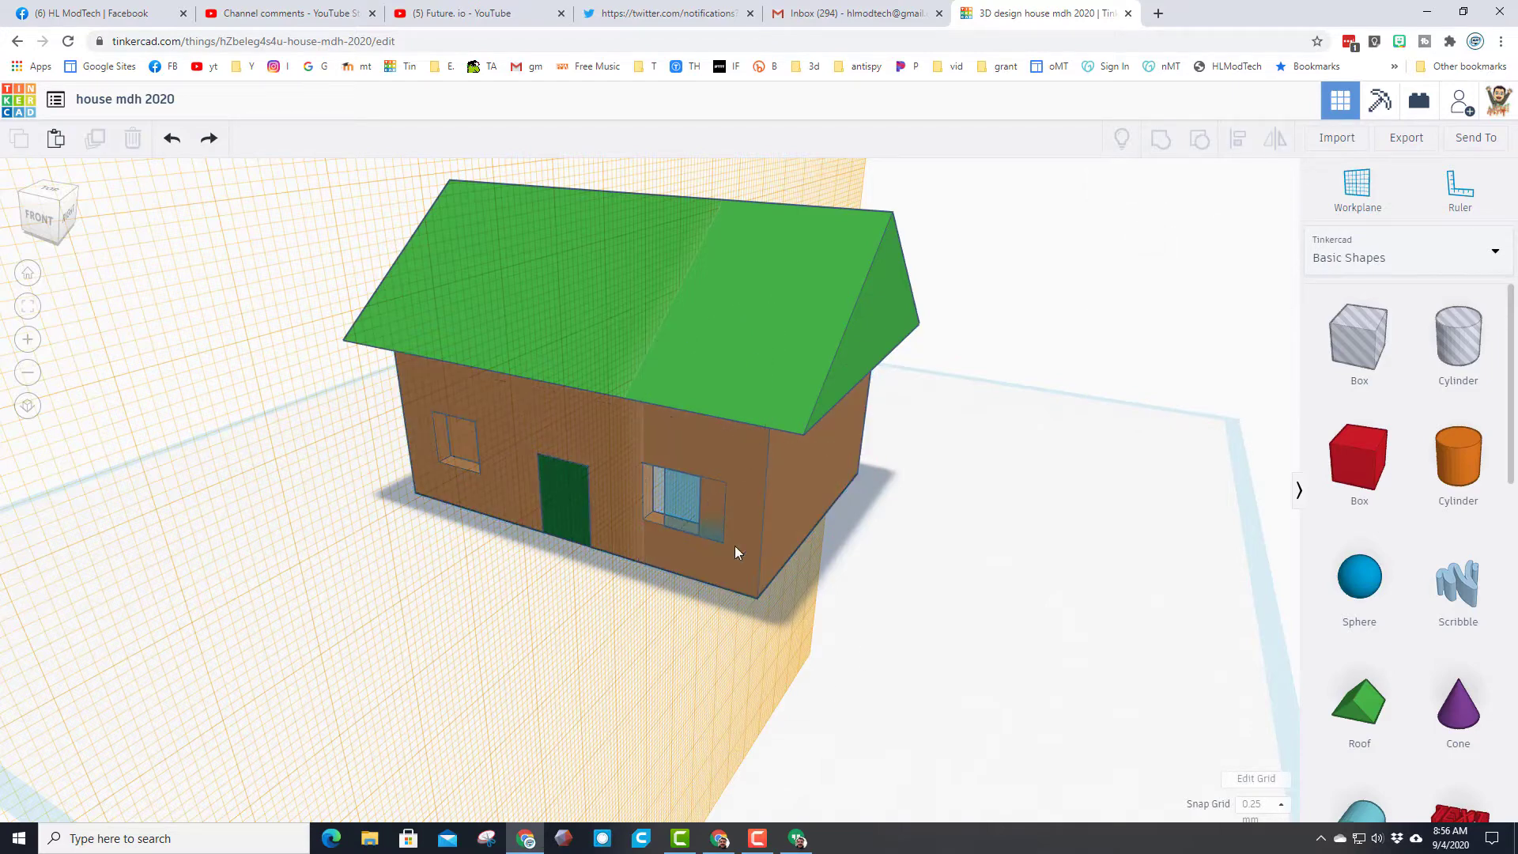
{"action": "left_click", "coordinate": [687, 512]}
{"action": "key", "text": "d"}
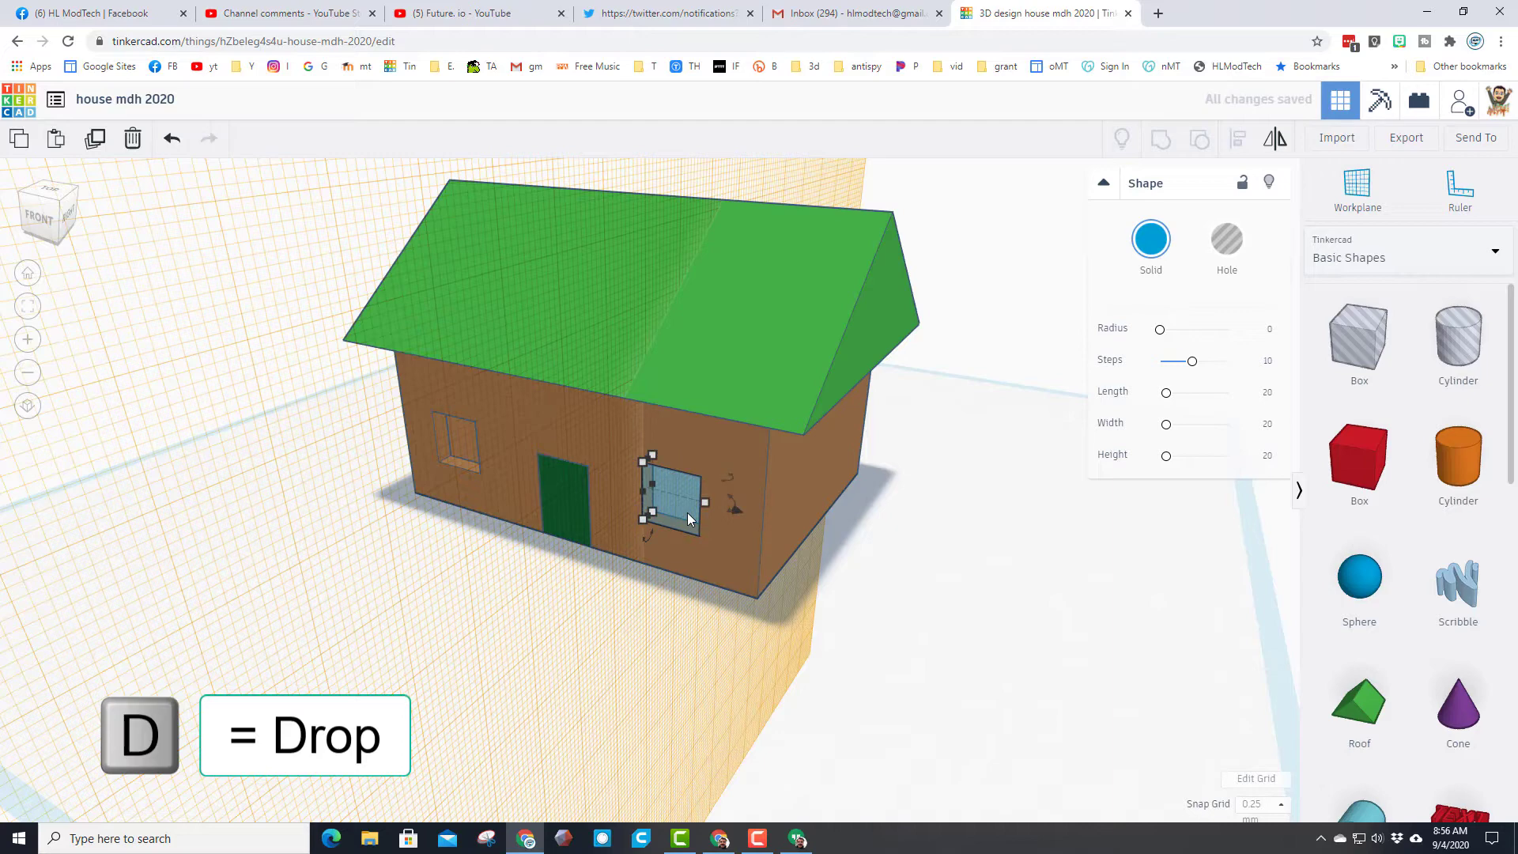
Step: Duplicate the blue window pane and drop the copy against a workplane set on the left window opening's inner side
{"action": "left_click", "coordinate": [1358, 186]}
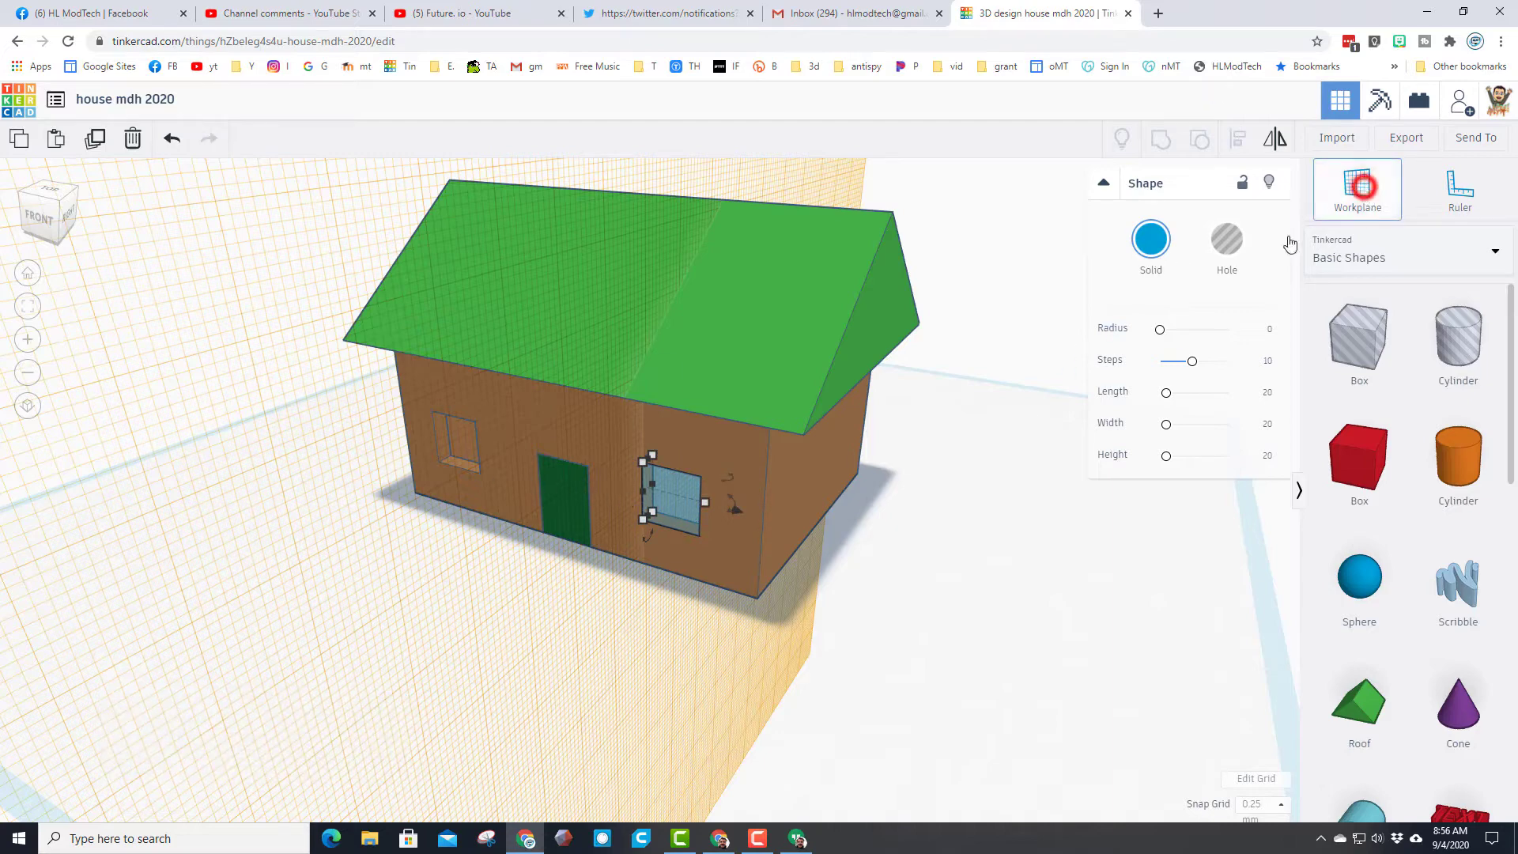
{"action": "left_click", "coordinate": [443, 443]}
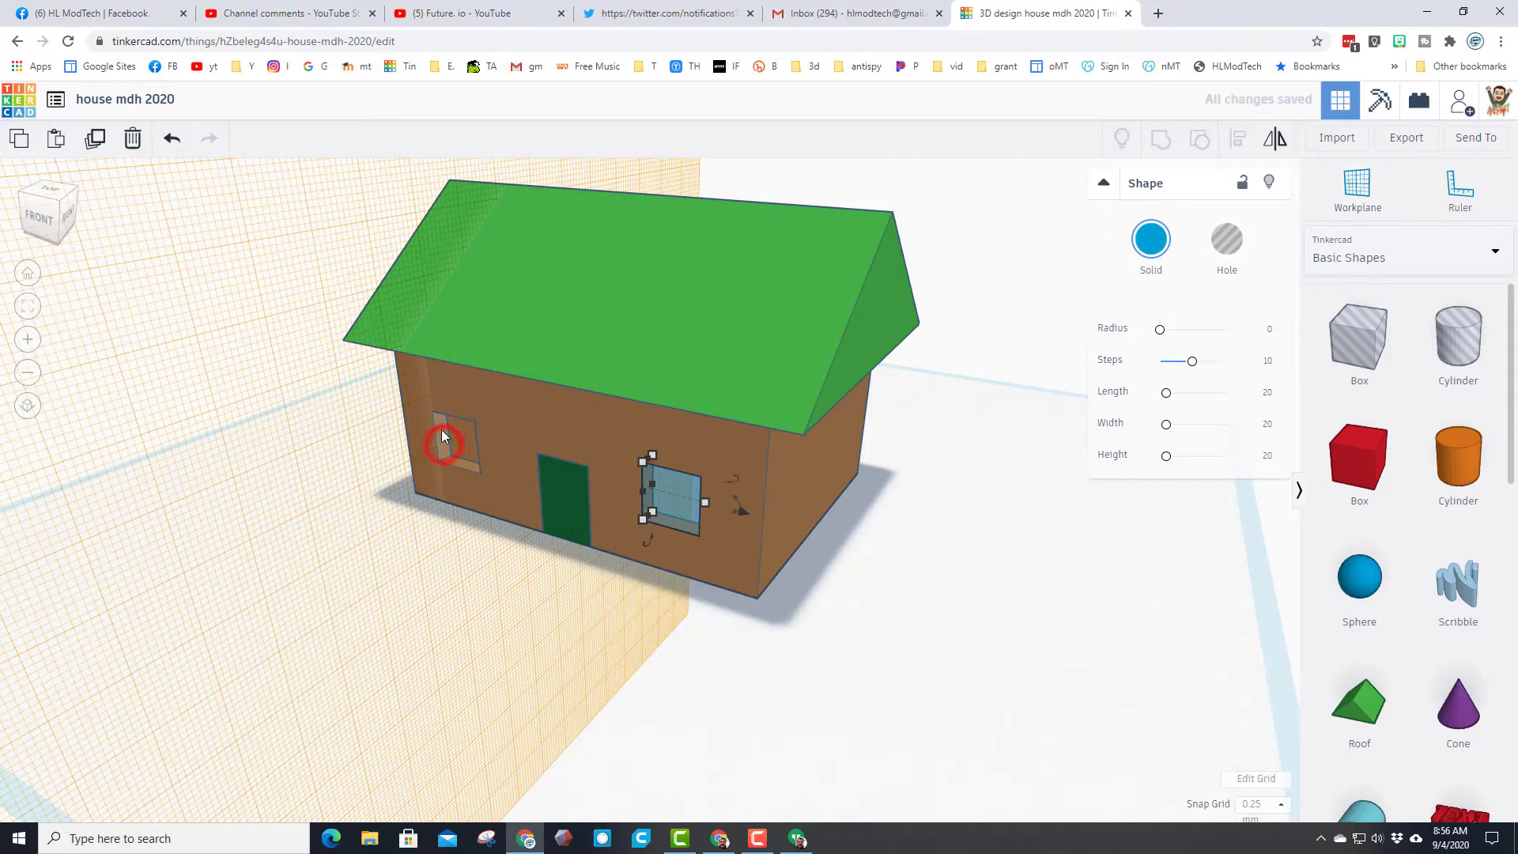
{"action": "left_click", "coordinate": [685, 519]}
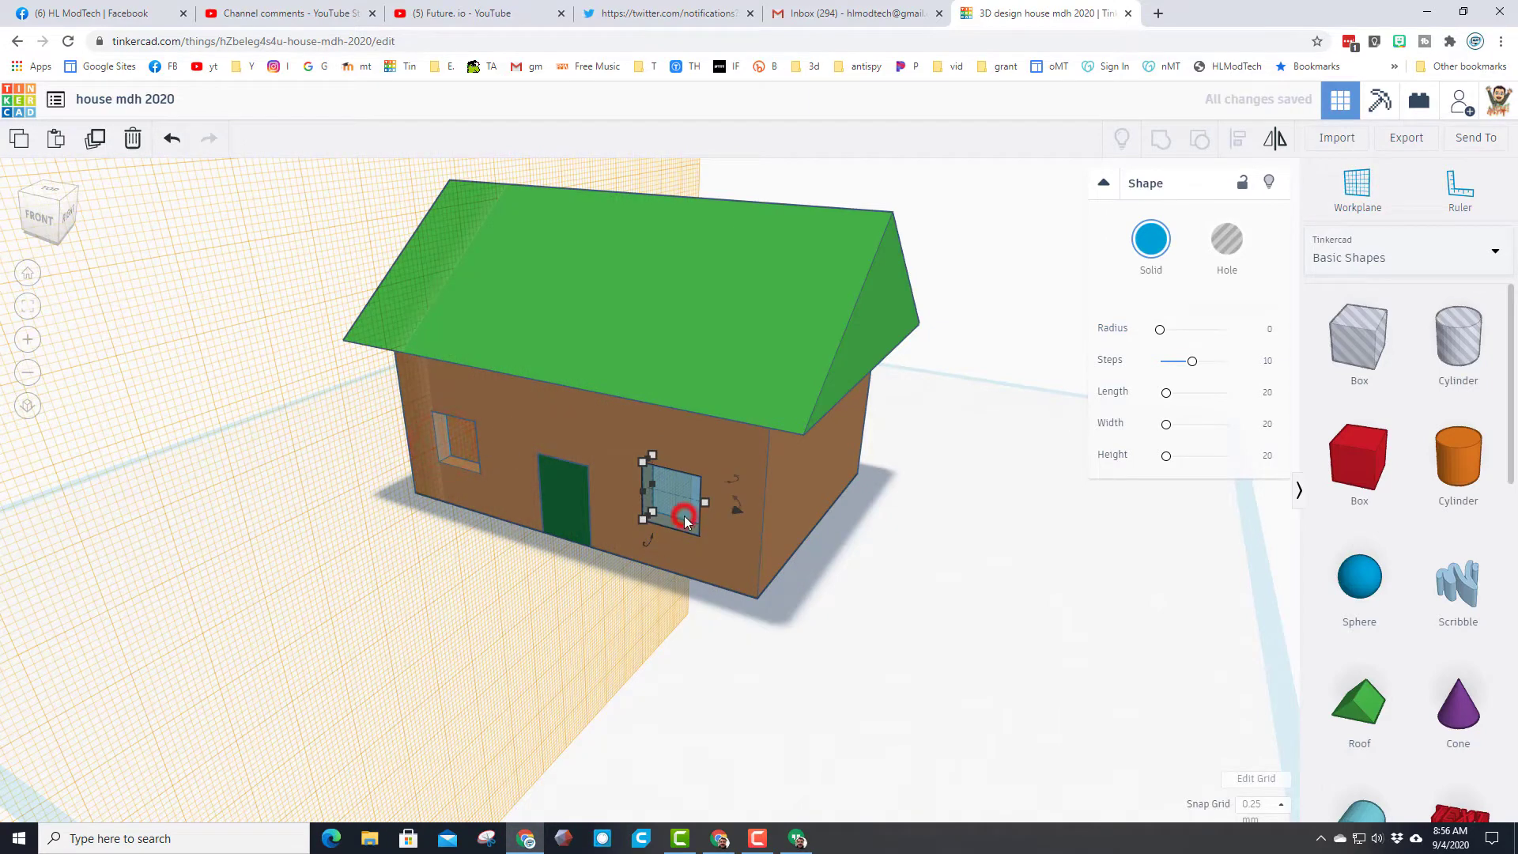
{"action": "left_click", "coordinate": [98, 141]}
{"action": "key", "text": "d"}
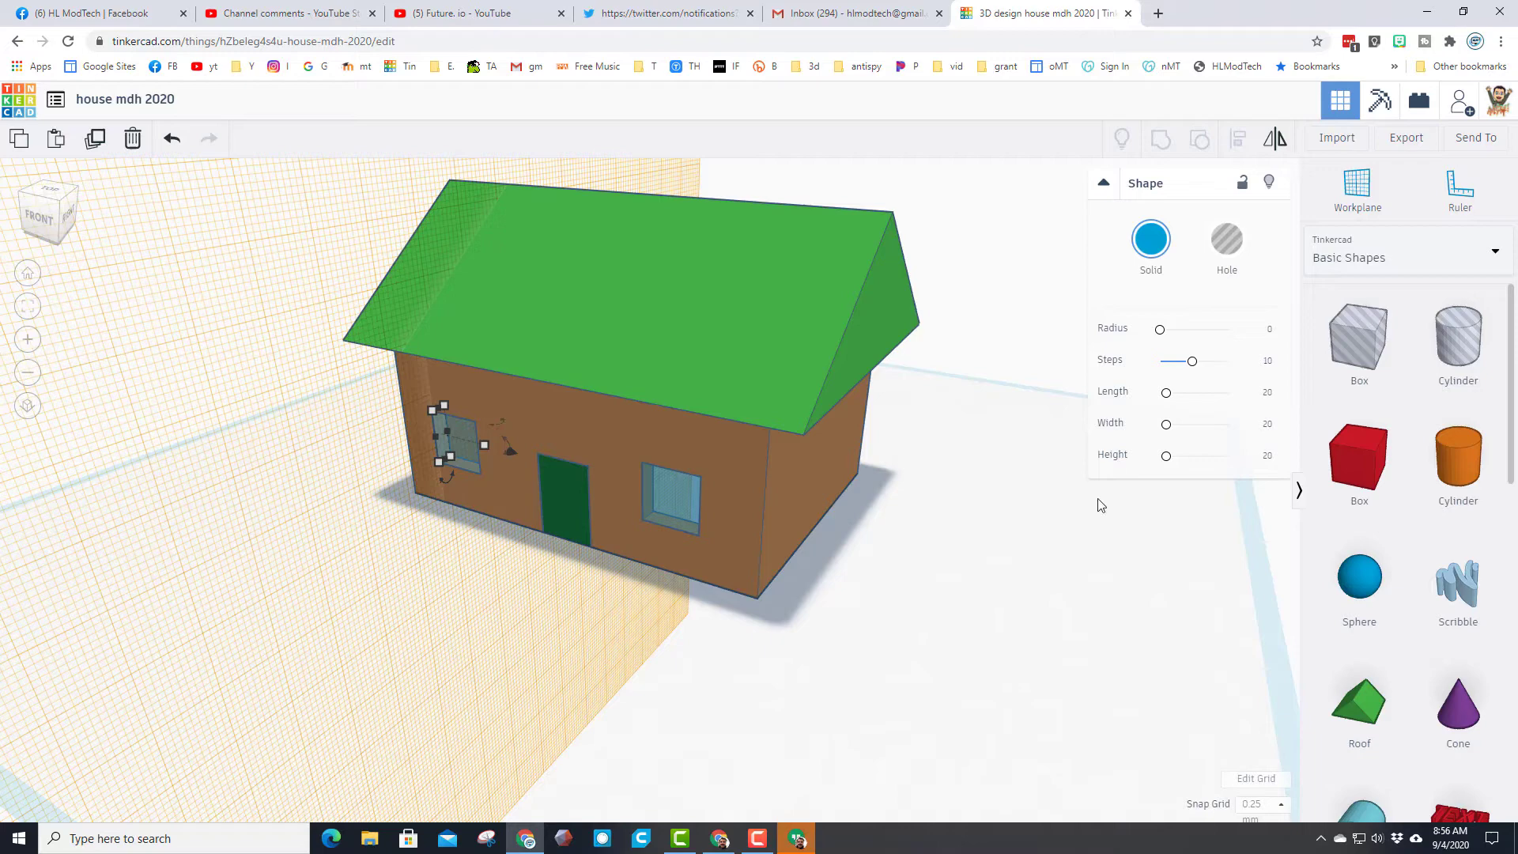
Step: Add a cylinder on a workplane set on the door's front face and scale it uniformly to a length of 1 mm
{"action": "left_click", "coordinate": [1357, 188]}
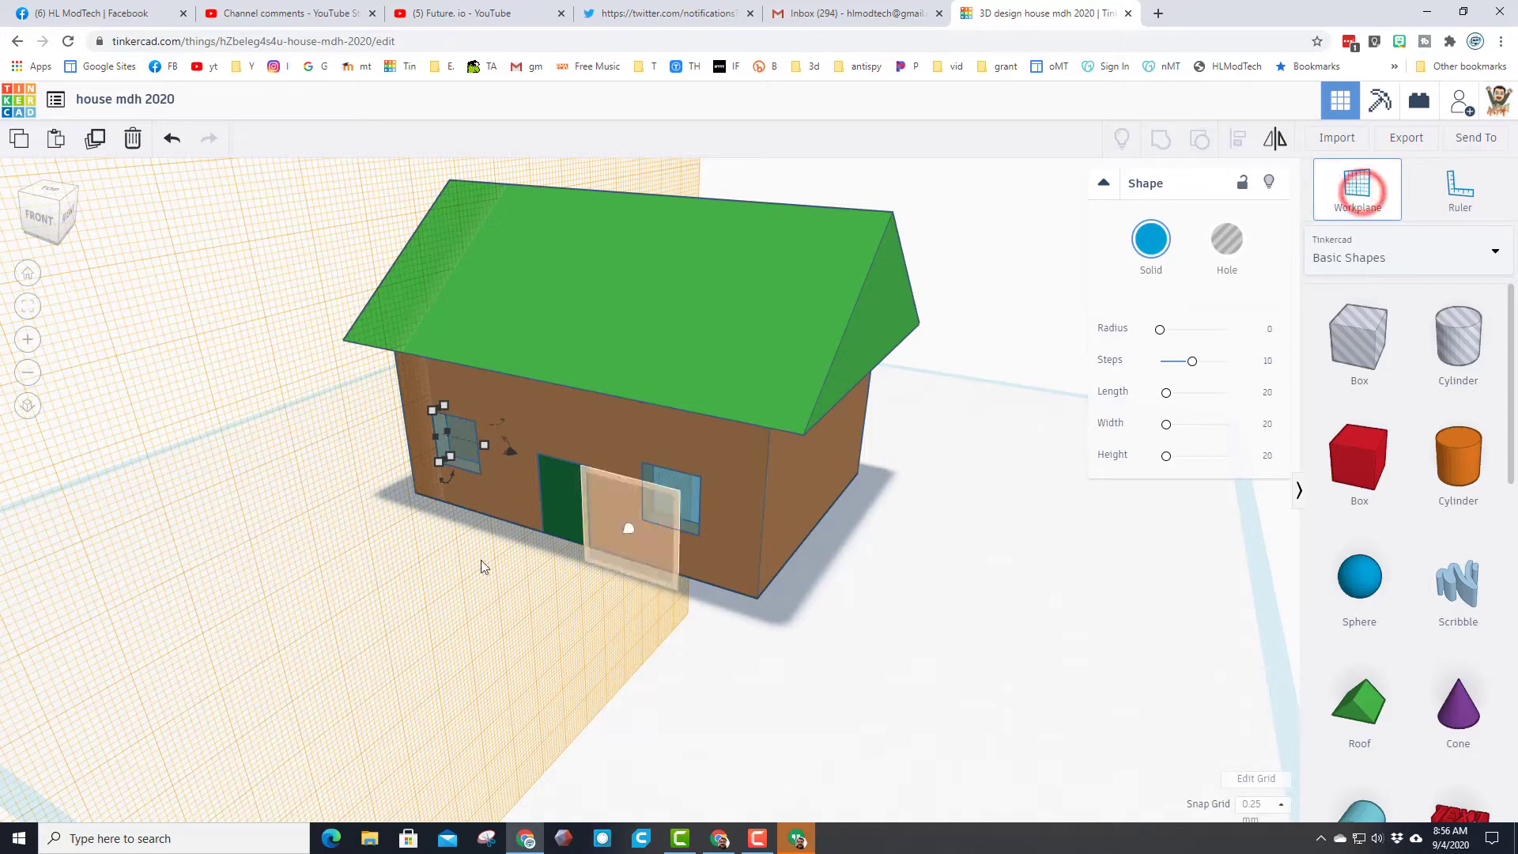
{"action": "left_click", "coordinate": [573, 500]}
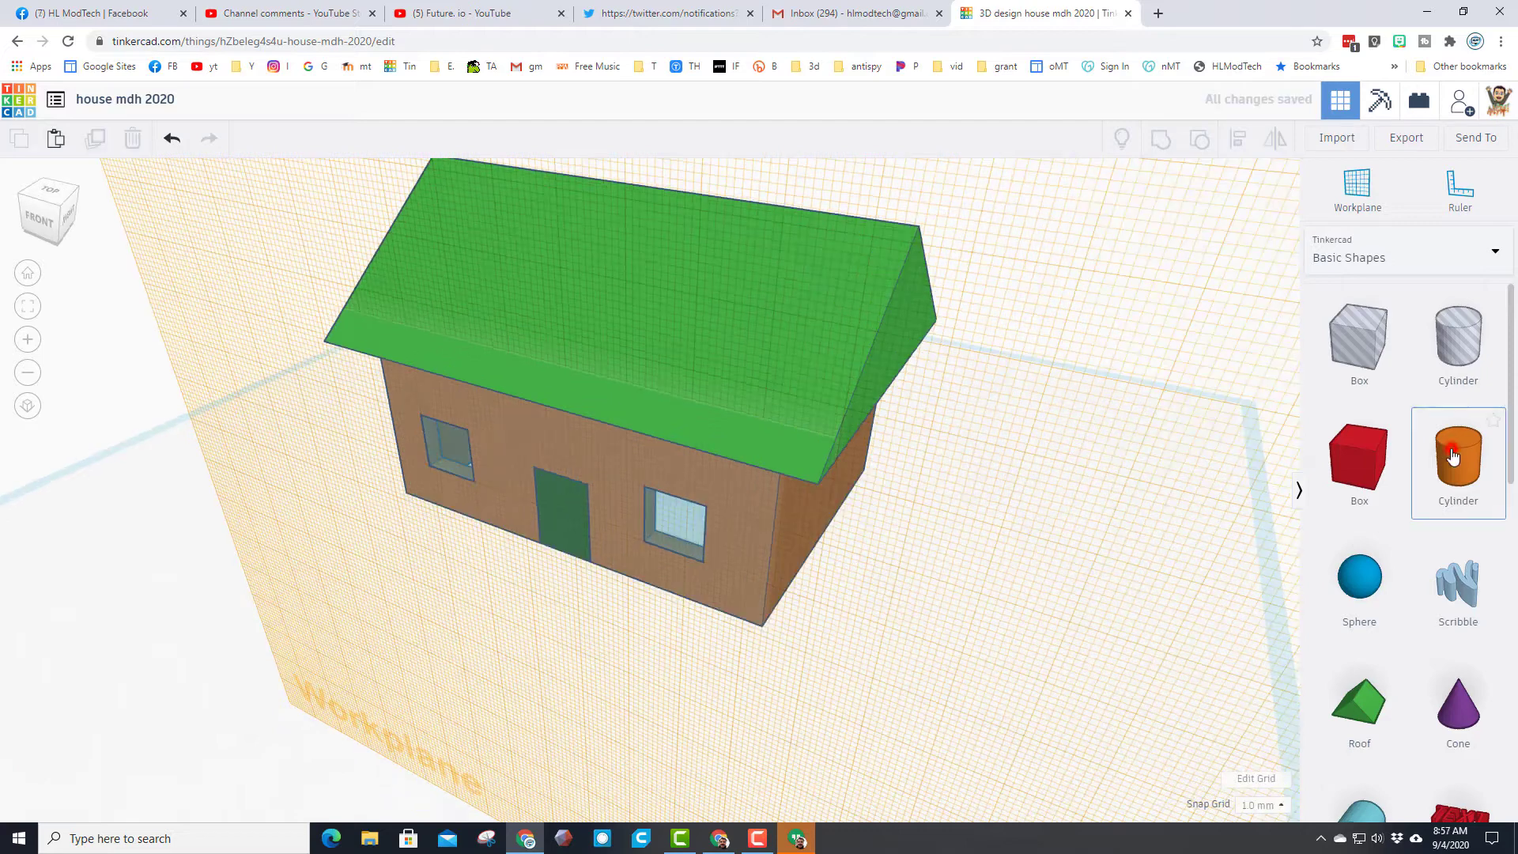
{"action": "left_click_drag", "start_coordinate": [1458, 463], "coordinate": [444, 551]}
{"action": "left_click", "coordinate": [450, 435]}
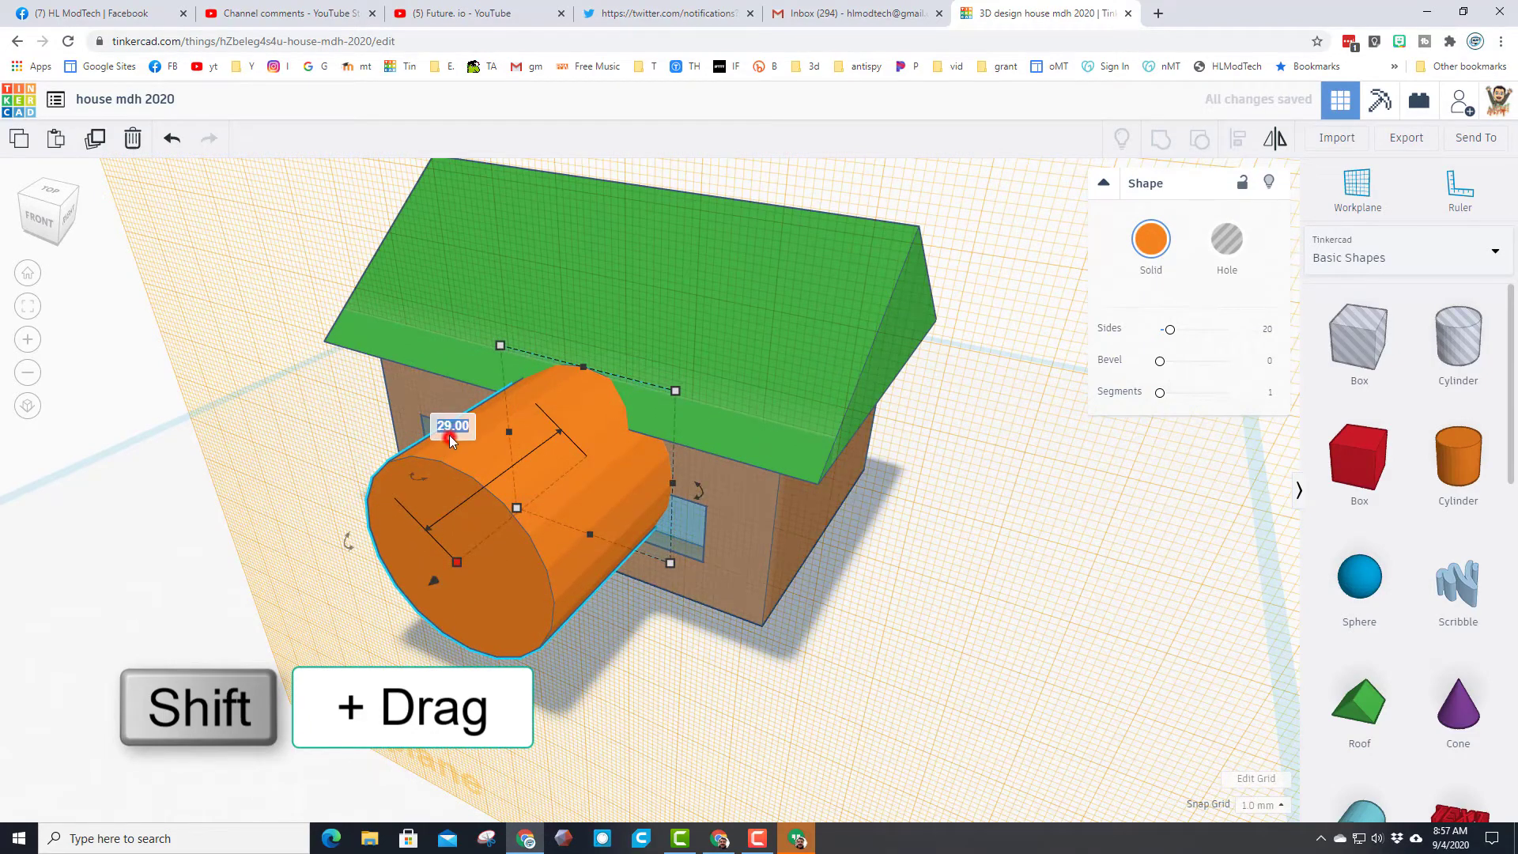
{"action": "type", "text": "1"}
{"action": "key", "text": "Return"}
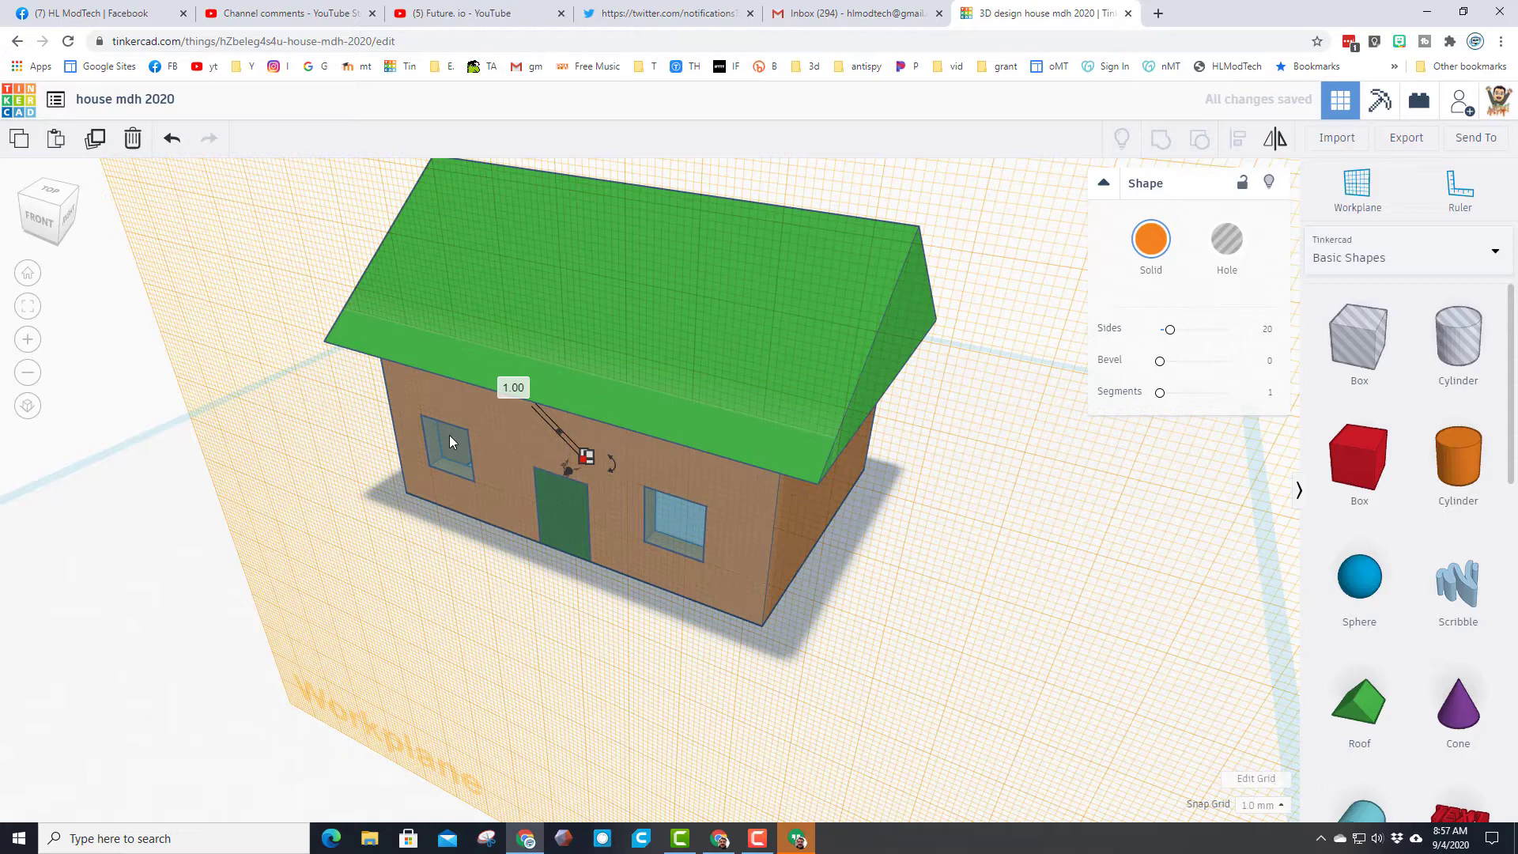
Step: Nudge the small cylinder down from above the door onto the door's face as a doorknob, adjusting its offset from the workplane
{"action": "key", "text": "ctrl+Down"}
{"action": "key", "text": "ctrl+Down"}
{"action": "key", "text": "ctrl+Down"}
{"action": "key", "text": "ctrl+Down"}
{"action": "key", "text": "ctrl+Down"}
{"action": "key", "text": "ctrl+Down"}
{"action": "key", "text": "ctrl+Down"}
{"action": "key", "text": "ctrl+Down"}
{"action": "key", "text": "ctrl+Down"}
{"action": "key", "text": "ctrl+Down"}
{"action": "key", "text": "Down"}
{"action": "key", "text": "Down"}
{"action": "key", "text": "Down"}
{"action": "key", "text": "Down"}
{"action": "key", "text": "Down"}
{"action": "key", "text": "Down"}
{"action": "key", "text": "Down"}
{"action": "key", "text": "Down"}
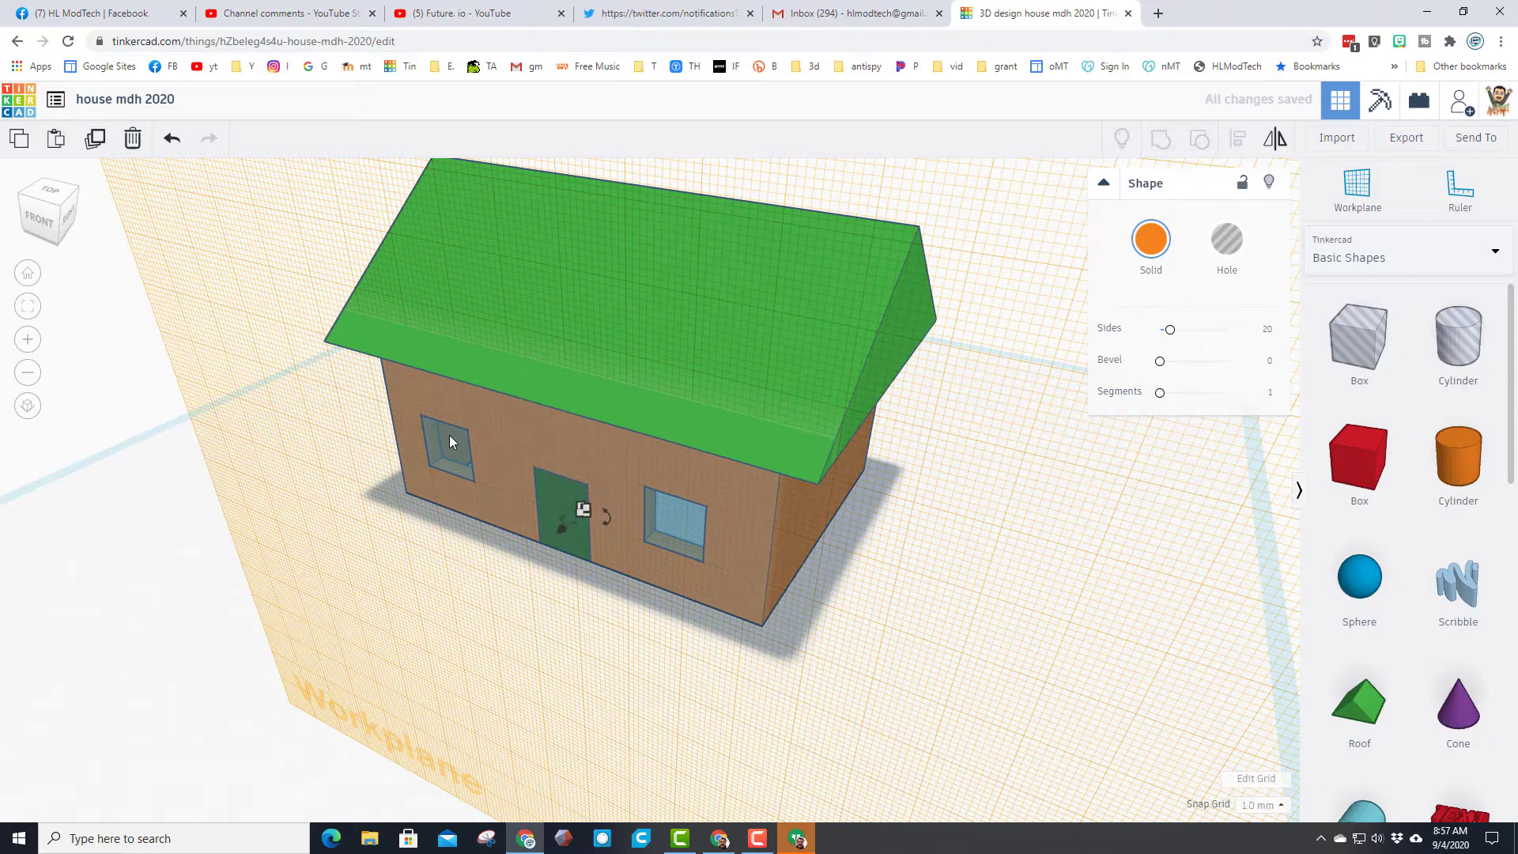
{"action": "key", "text": "ctrl+Up"}
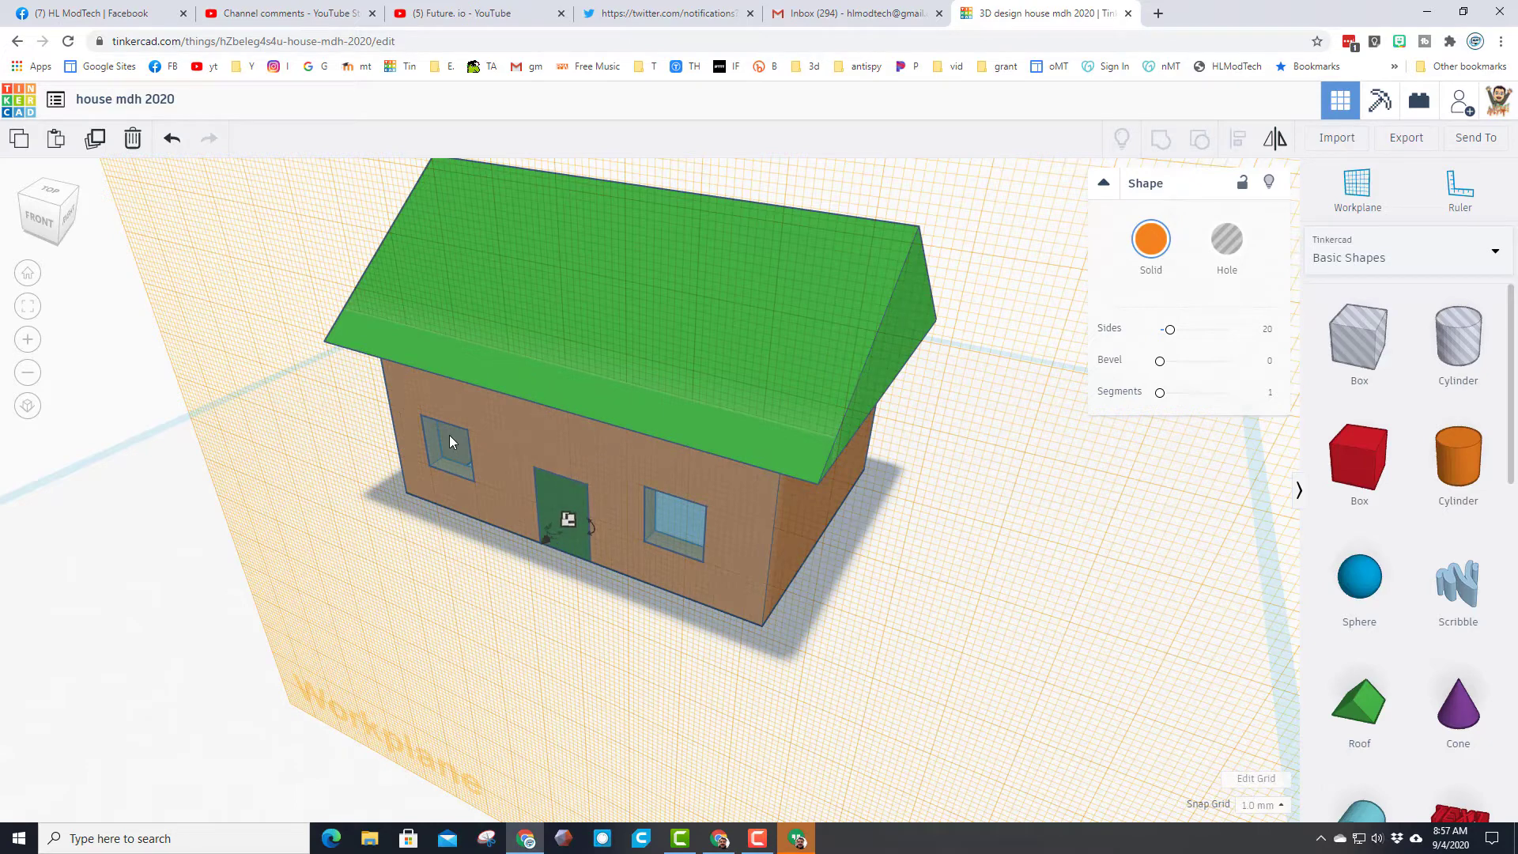
Step: Add a sphere on the workplane at the door's face and scale it uniformly to 2 mm
{"action": "left_click", "coordinate": [28, 306]}
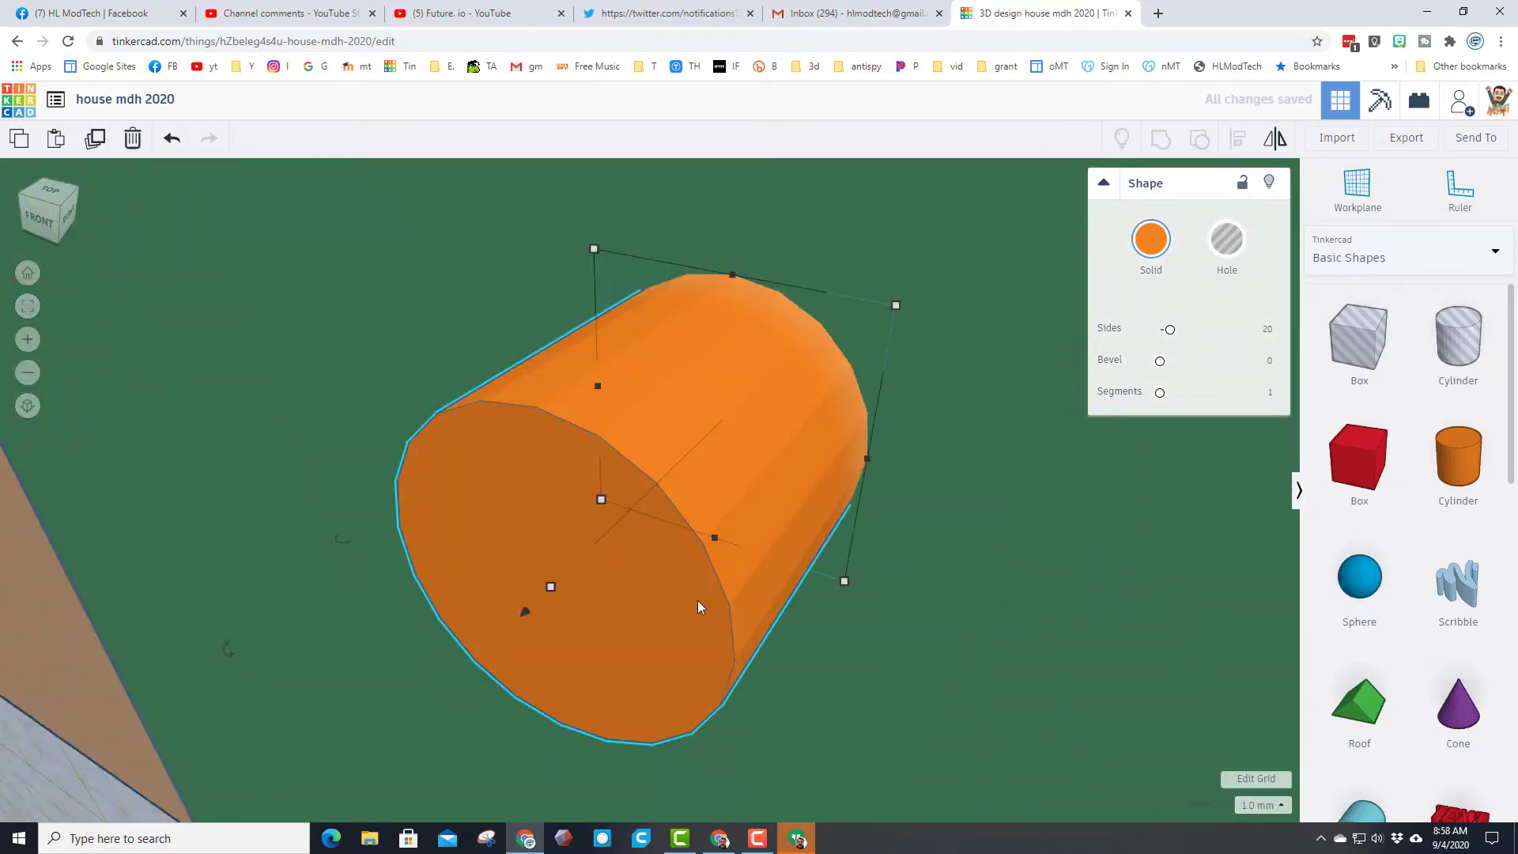
{"action": "left_click", "coordinate": [28, 372]}
{"action": "left_click", "coordinate": [27, 373]}
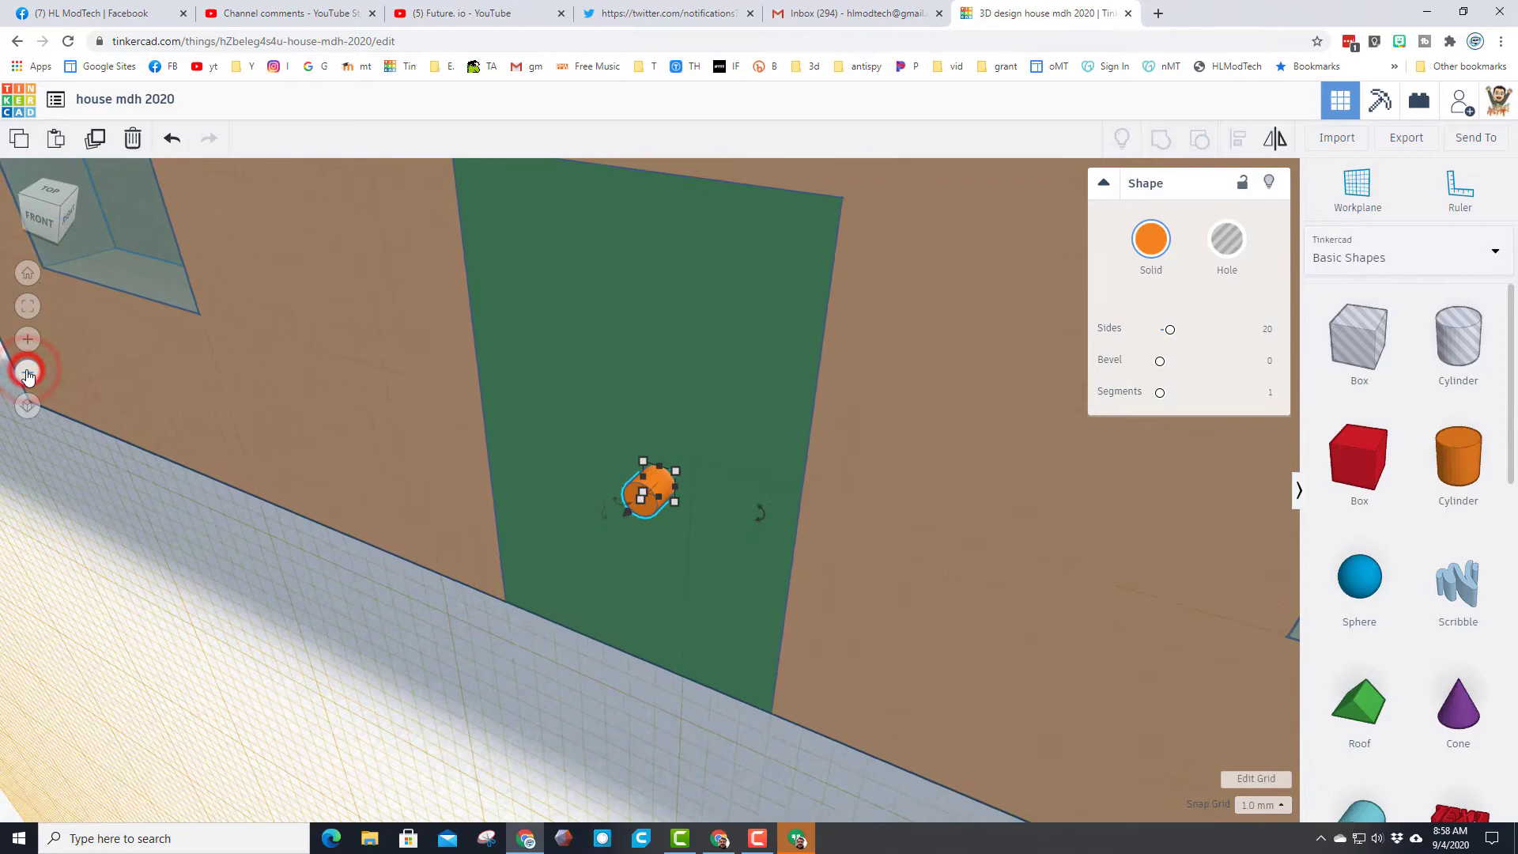
{"action": "left_click", "coordinate": [28, 373]}
{"action": "left_click", "coordinate": [1398, 606]}
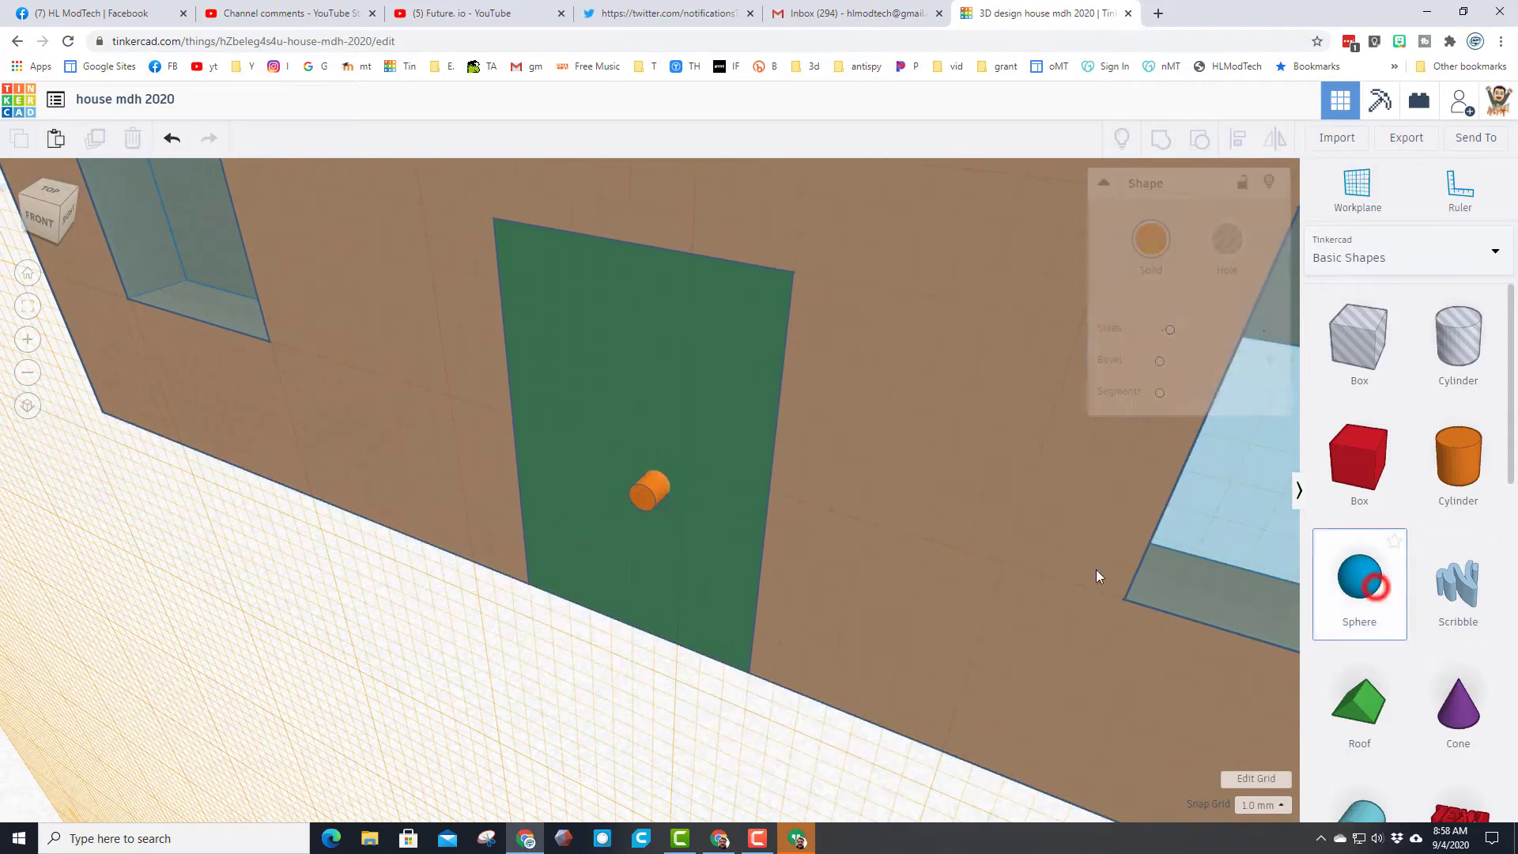
{"action": "left_click", "coordinate": [790, 447]}
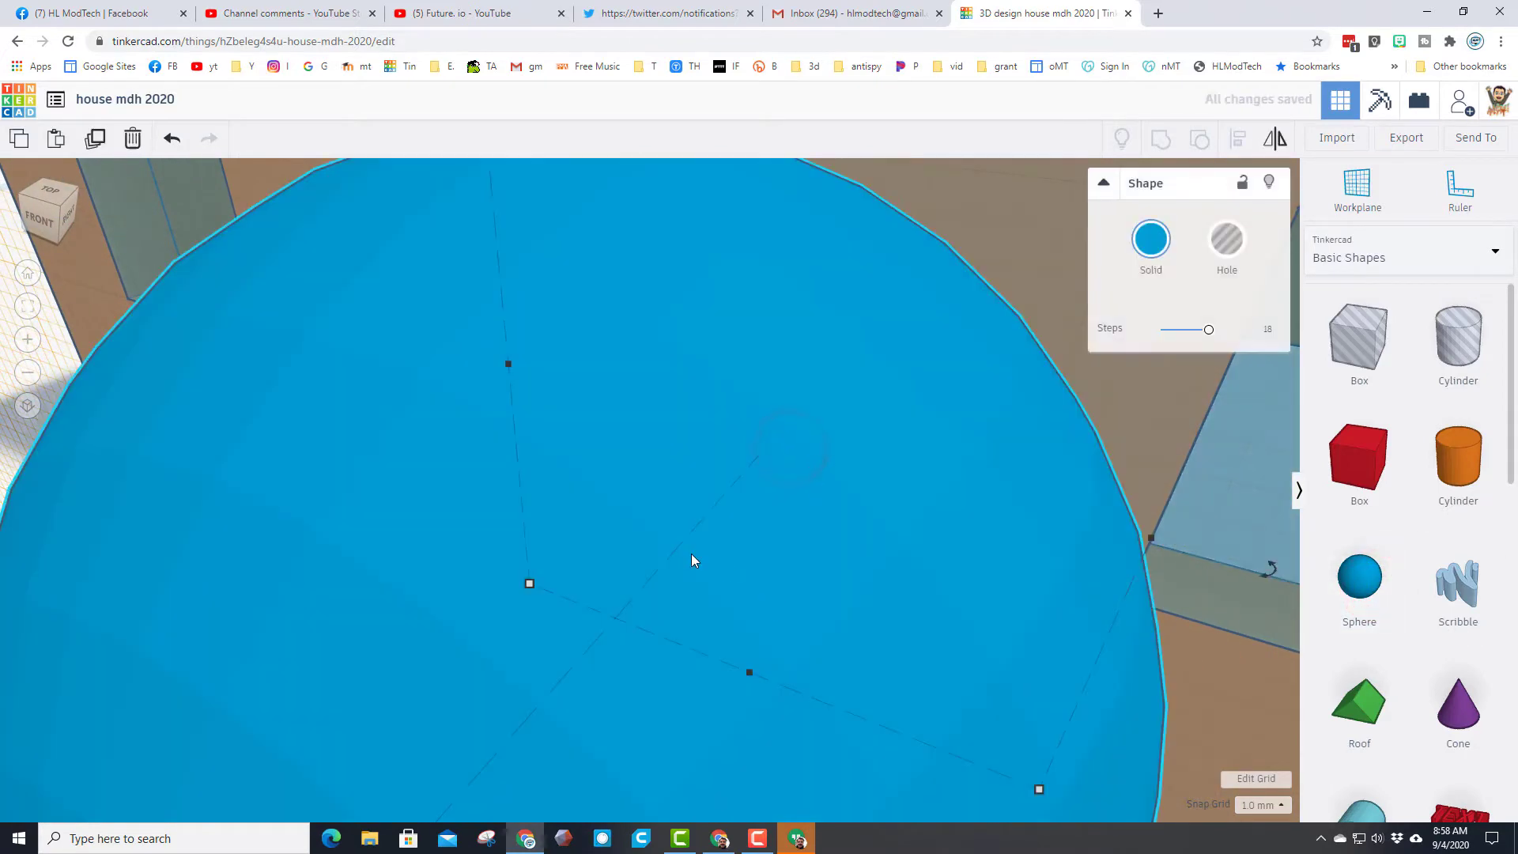
{"action": "scroll", "coordinate": [691, 553], "scroll_direction": "down", "scroll_amount": 4}
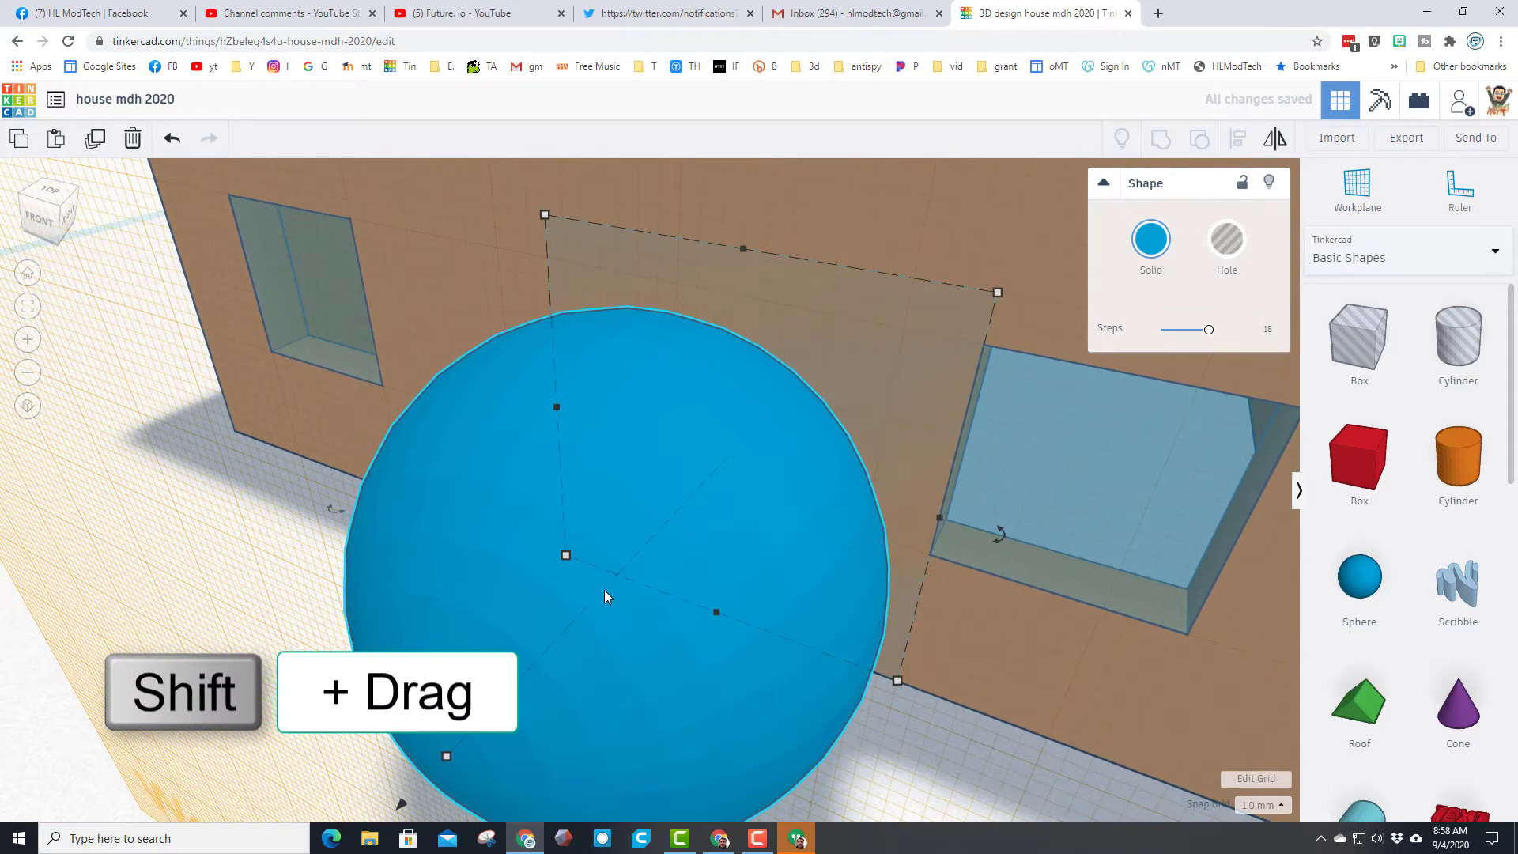
{"action": "left_click_drag", "start_coordinate": [567, 555], "coordinate": [819, 465], "text": "shift"}
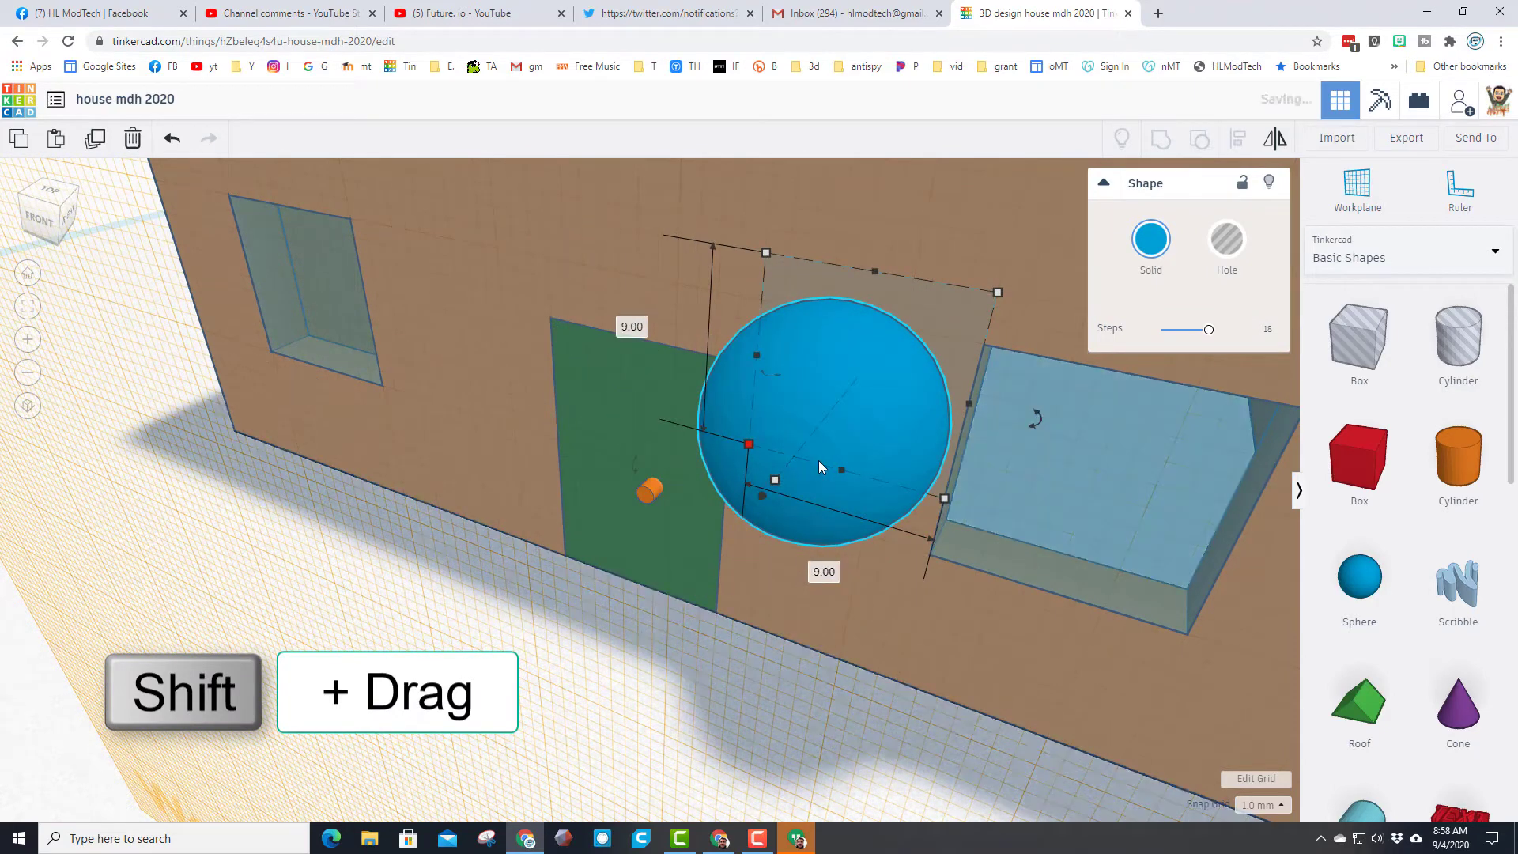
{"action": "left_click", "coordinate": [632, 326]}
{"action": "type", "text": "2"}
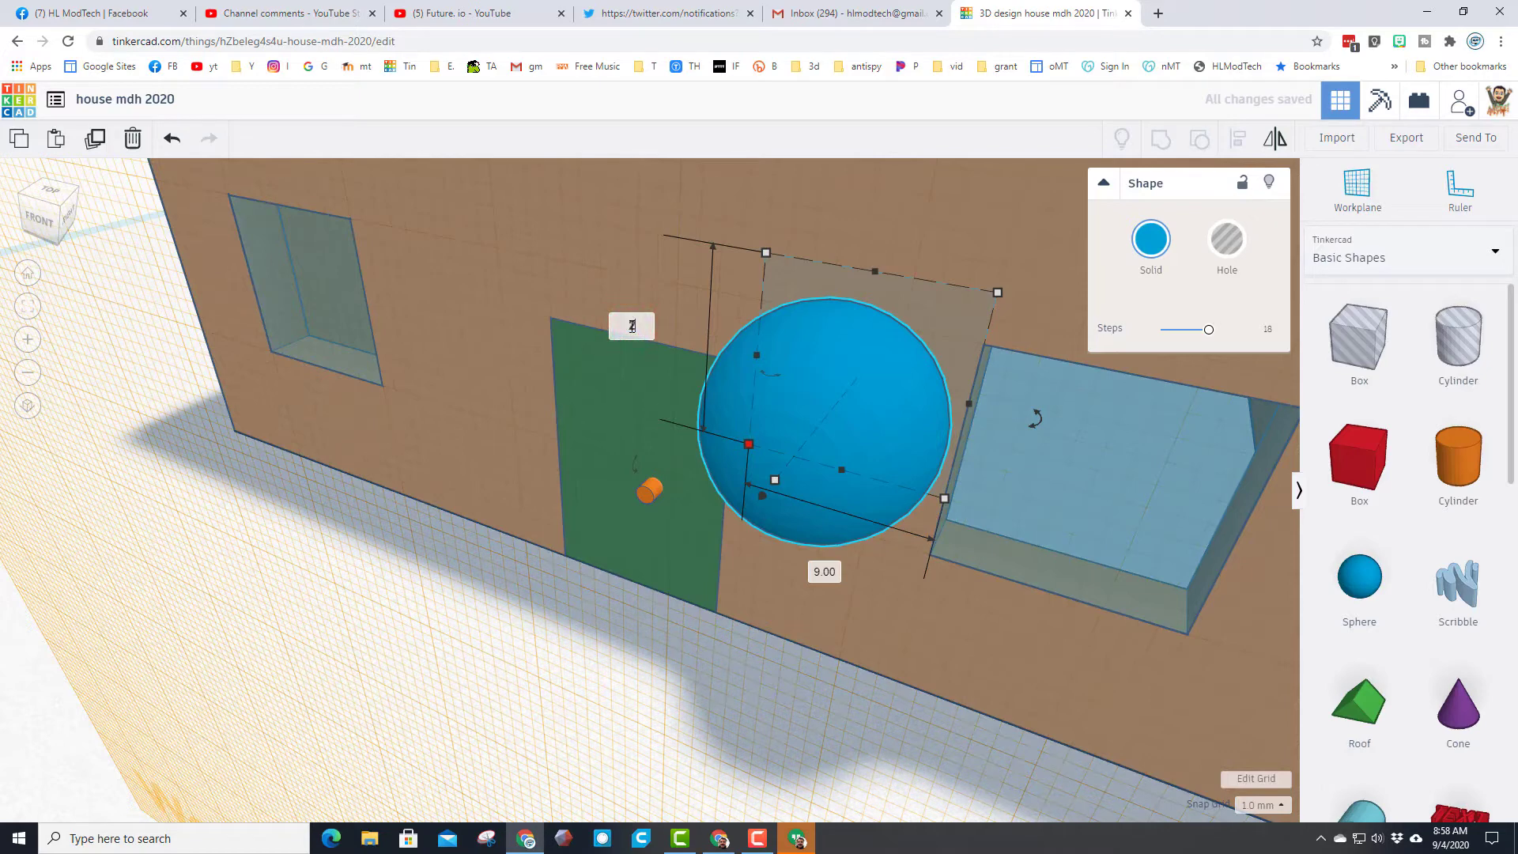
{"action": "key", "text": "Return"}
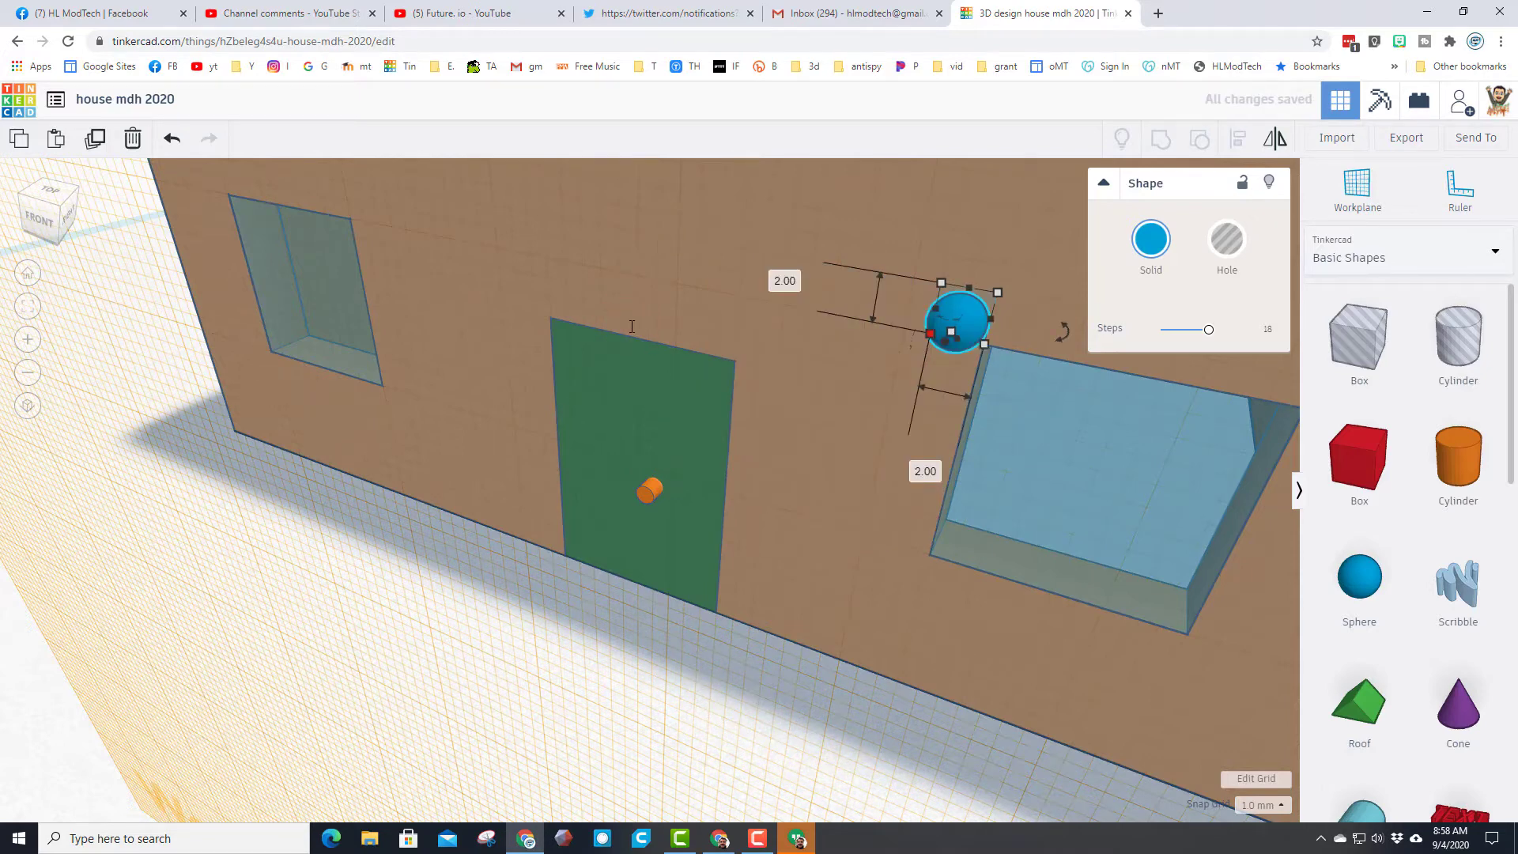
Step: Move the small sphere onto the doorknob cylinder at the front of the green door
{"action": "left_click_drag", "start_coordinate": [953, 324], "coordinate": [632, 326]}
{"action": "key", "text": "ctrl+Down"}
{"action": "key", "text": "ctrl+Down"}
{"action": "key", "text": "ctrl+Down"}
{"action": "key", "text": "ctrl+Down"}
{"action": "key", "text": "ctrl+Down"}
{"action": "key", "text": "ctrl+Down"}
{"action": "key", "text": "ctrl+Down"}
{"action": "key", "text": "ctrl+Down"}
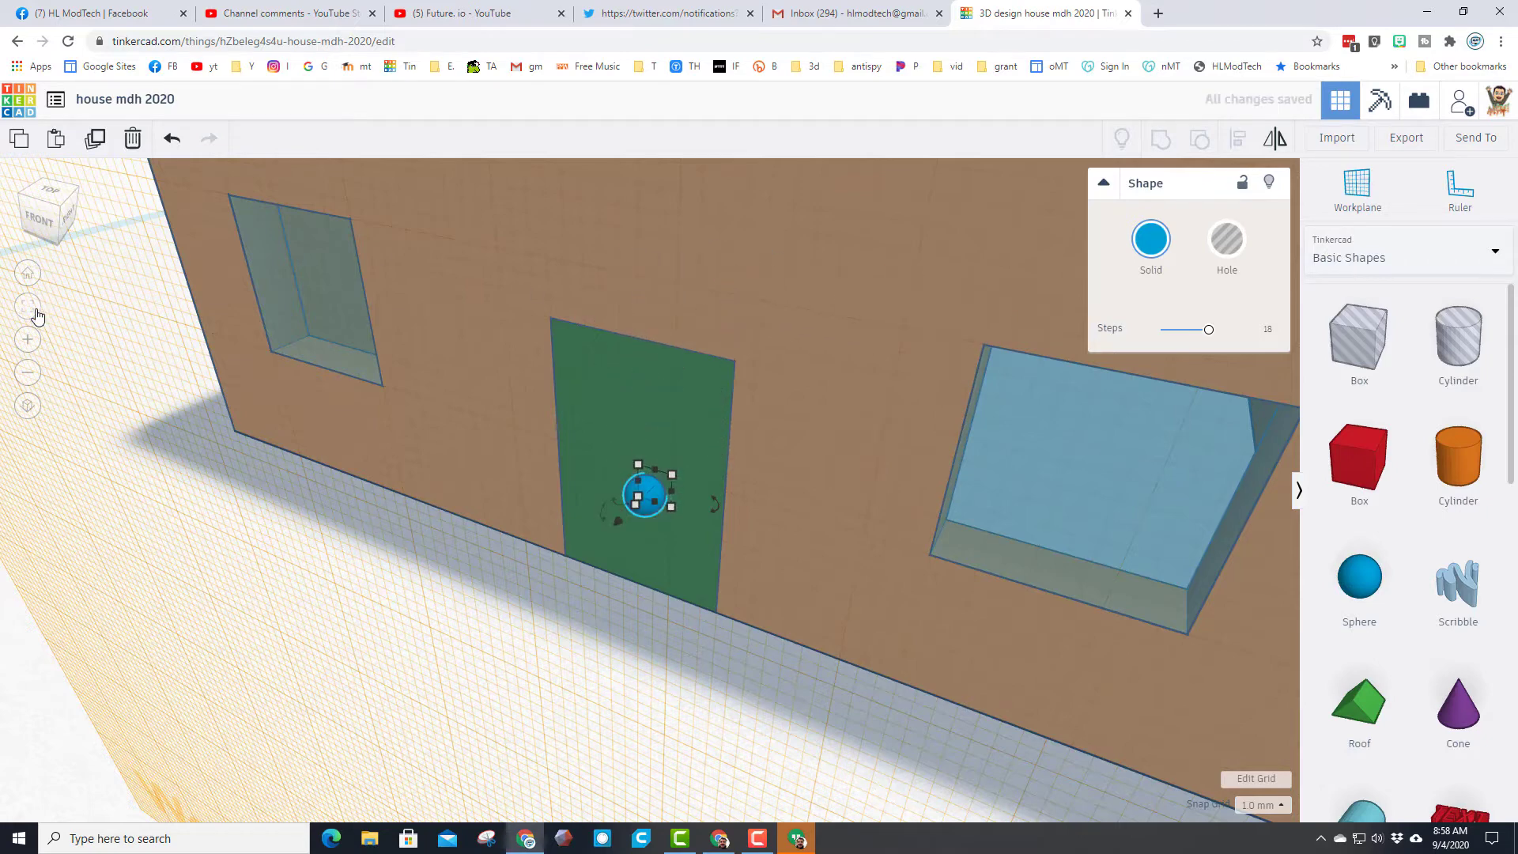
Step: Flatten the sphere to a depth of 1 mm at the cylinder's outer end
{"action": "left_click", "coordinate": [28, 306]}
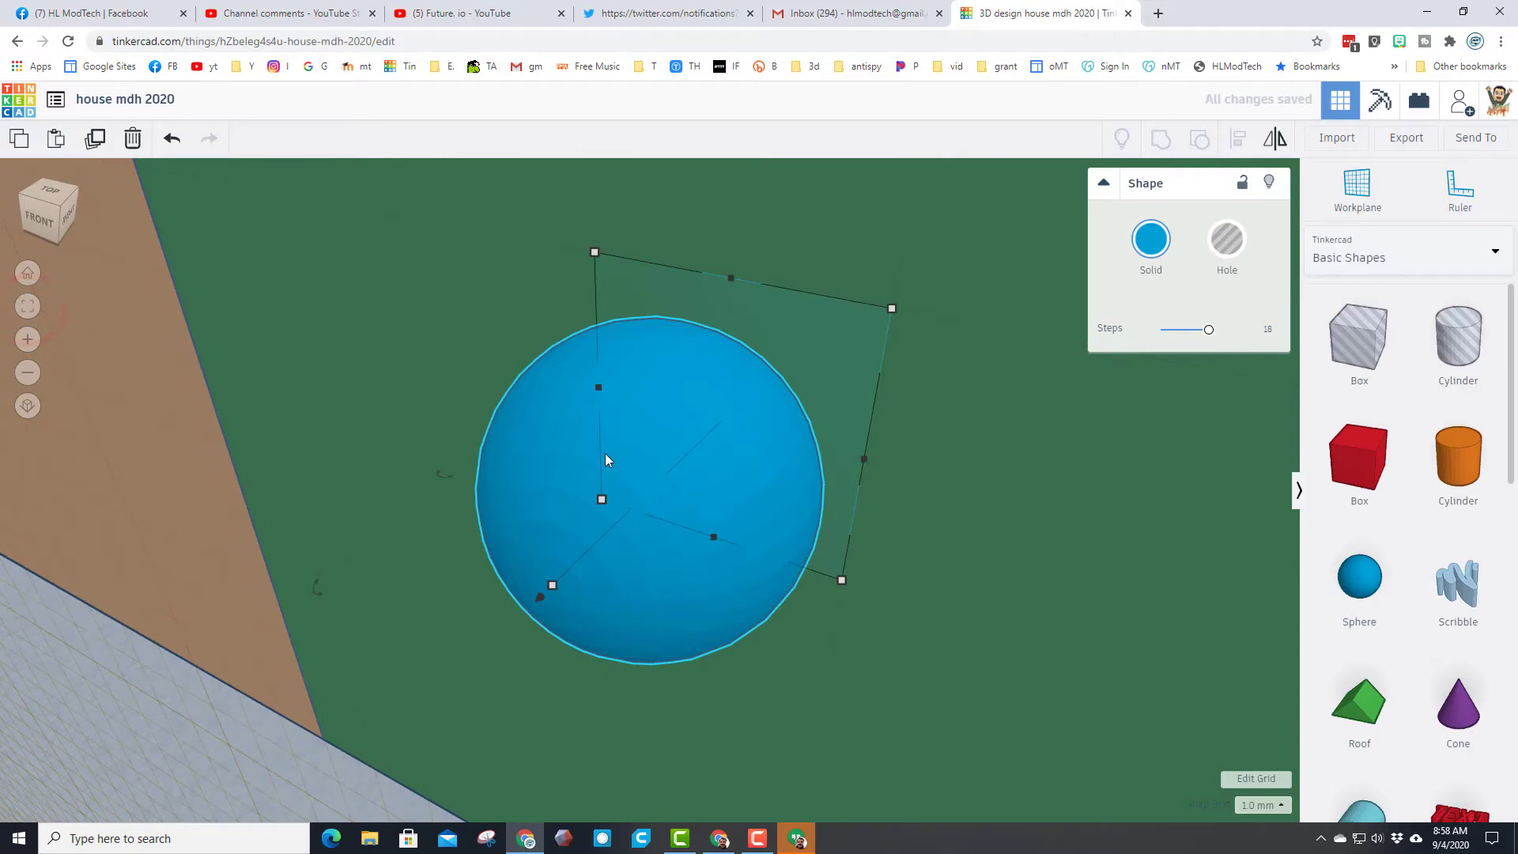
{"action": "right_click_drag", "start_coordinate": [605, 453], "coordinate": [529, 528]}
{"action": "left_click", "coordinate": [823, 500]}
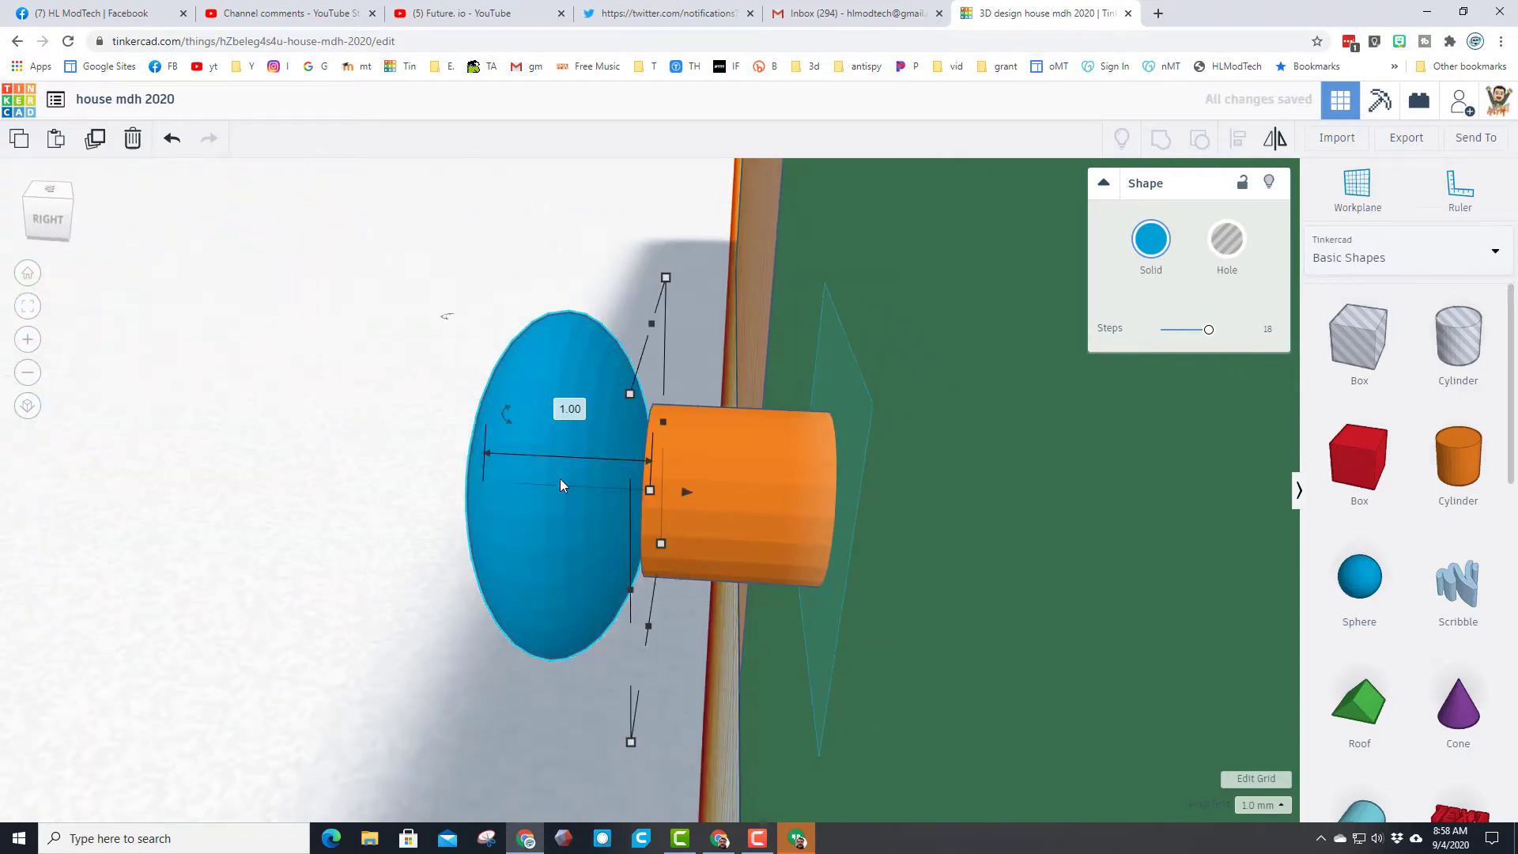
{"action": "key", "text": "ctrl+z"}
{"action": "left_click", "coordinate": [30, 204]}
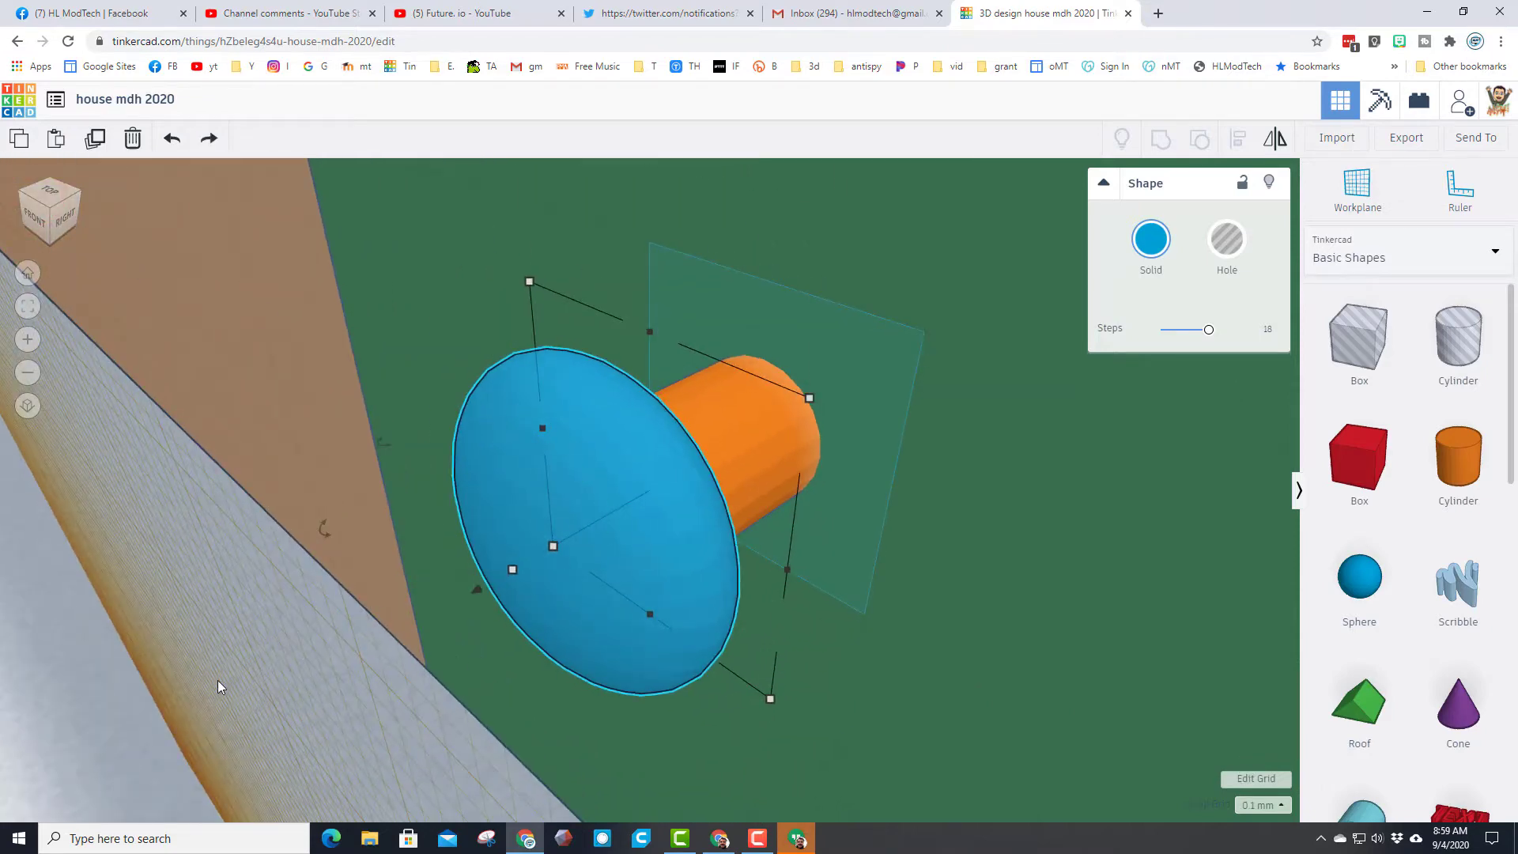
Step: Align the flattened sphere and the cylinder on their shared centre line, trying the lower-edge alignment first
{"action": "left_click", "coordinate": [603, 536]}
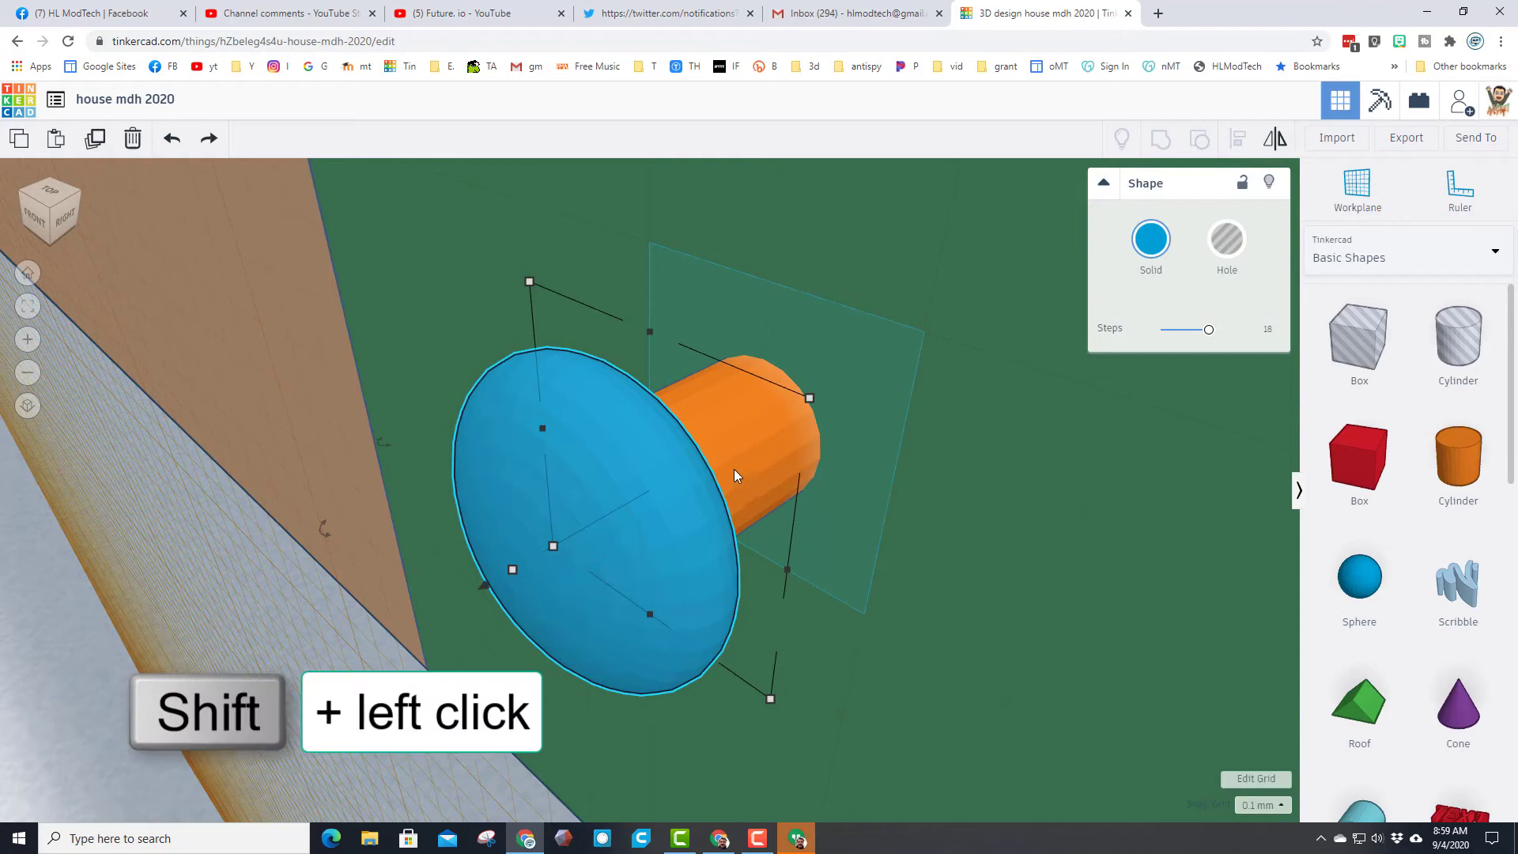
{"action": "left_click", "coordinate": [734, 472], "text": "shift"}
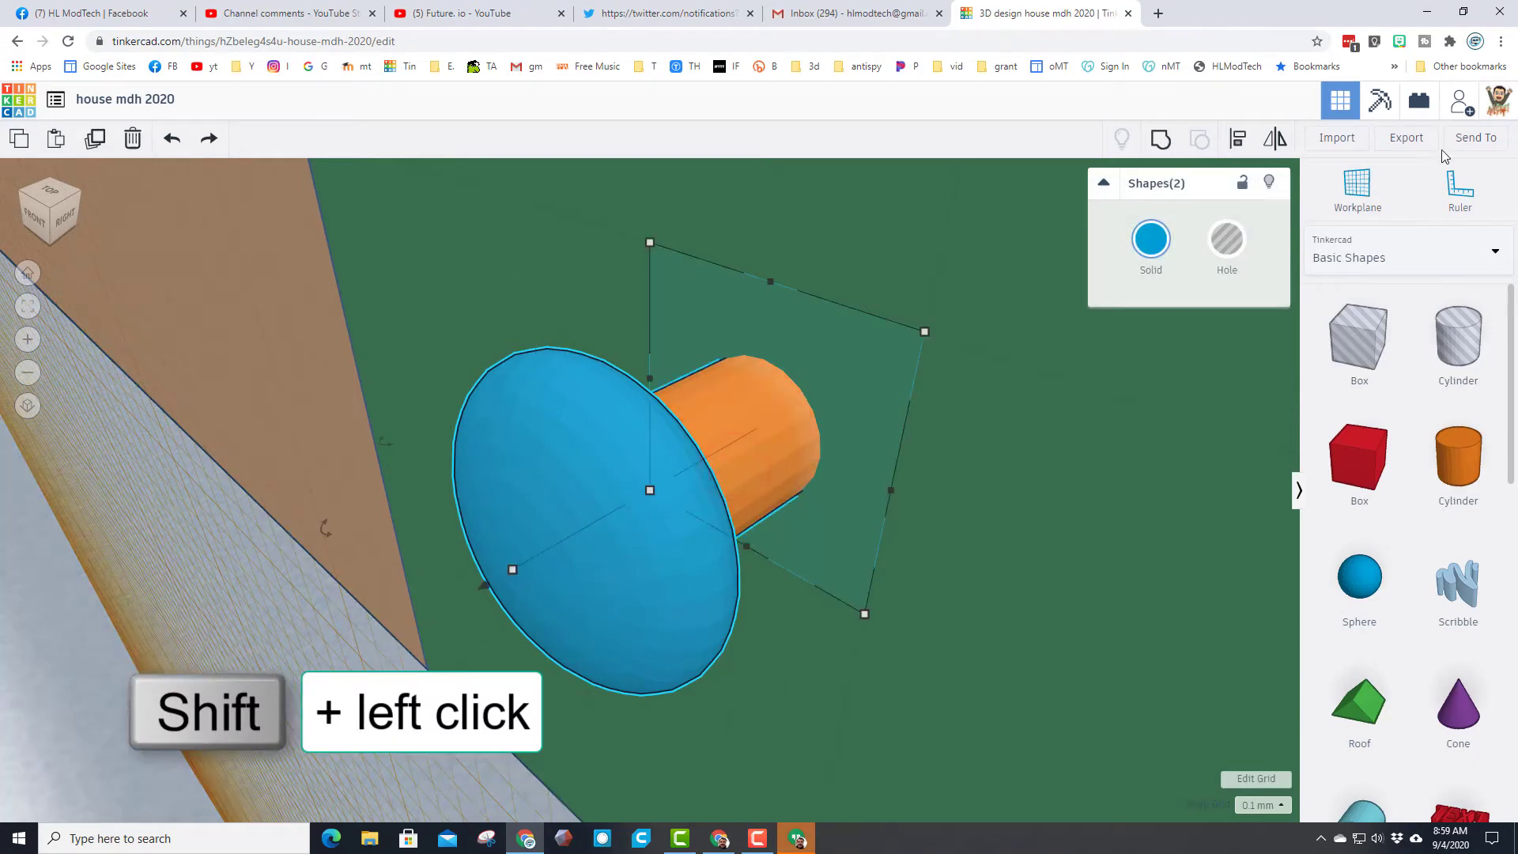
{"action": "left_click", "coordinate": [1239, 141]}
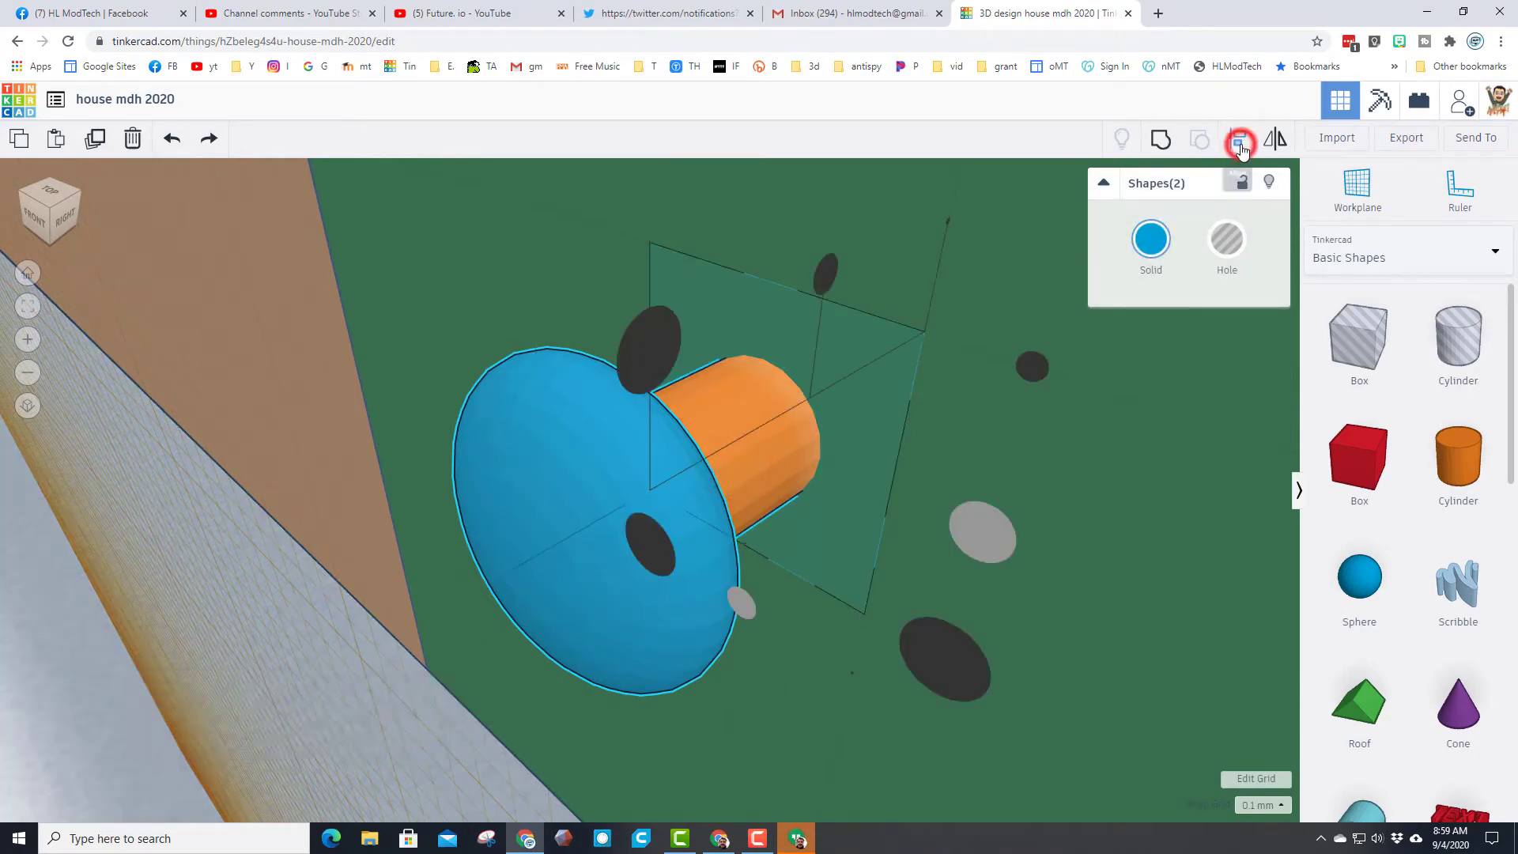
{"action": "left_click", "coordinate": [752, 467]}
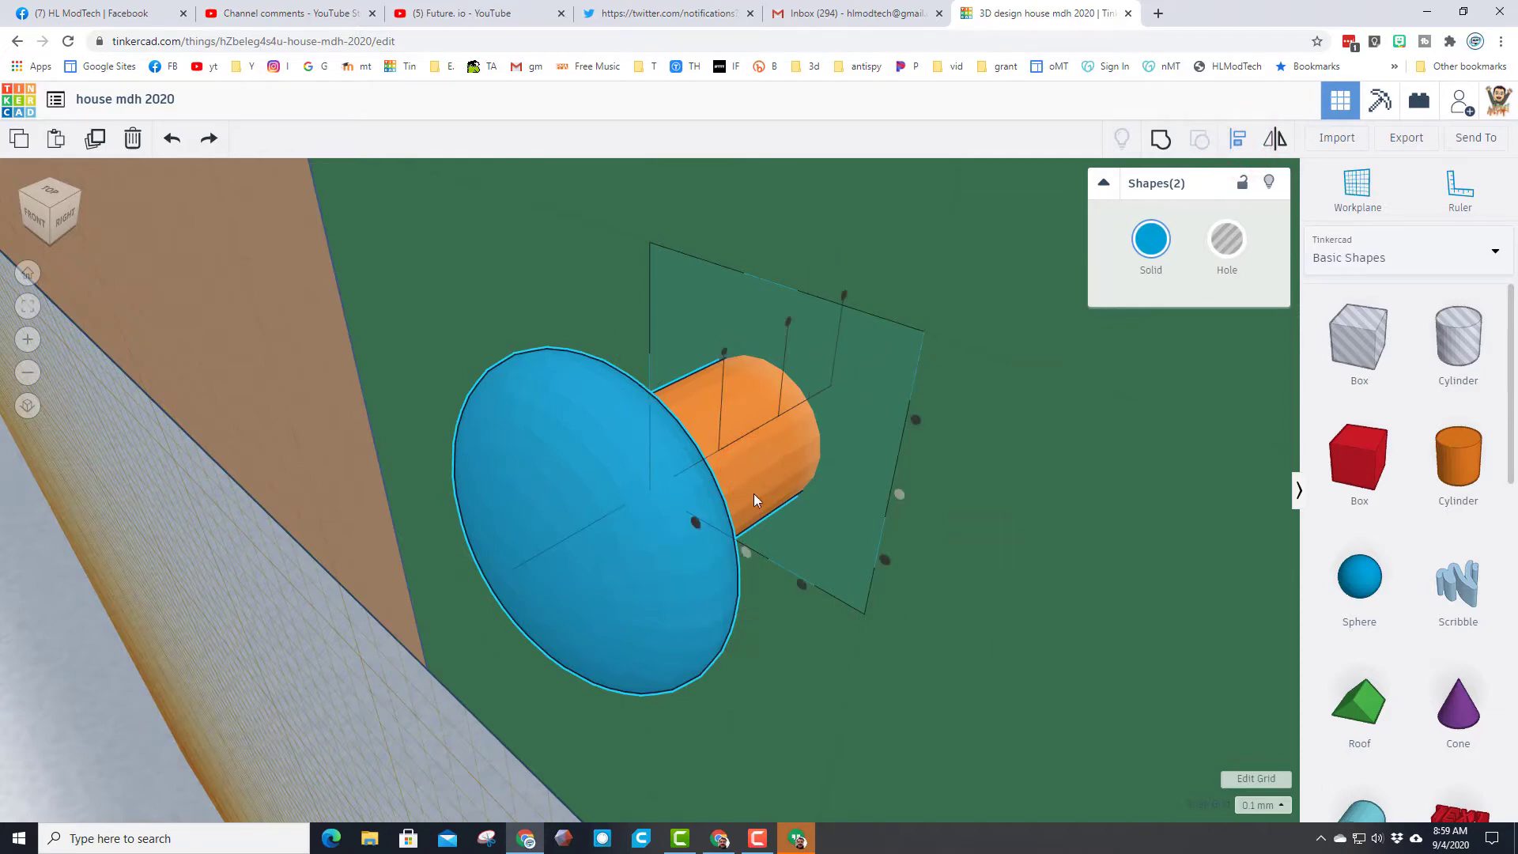
{"action": "left_click", "coordinate": [884, 560]}
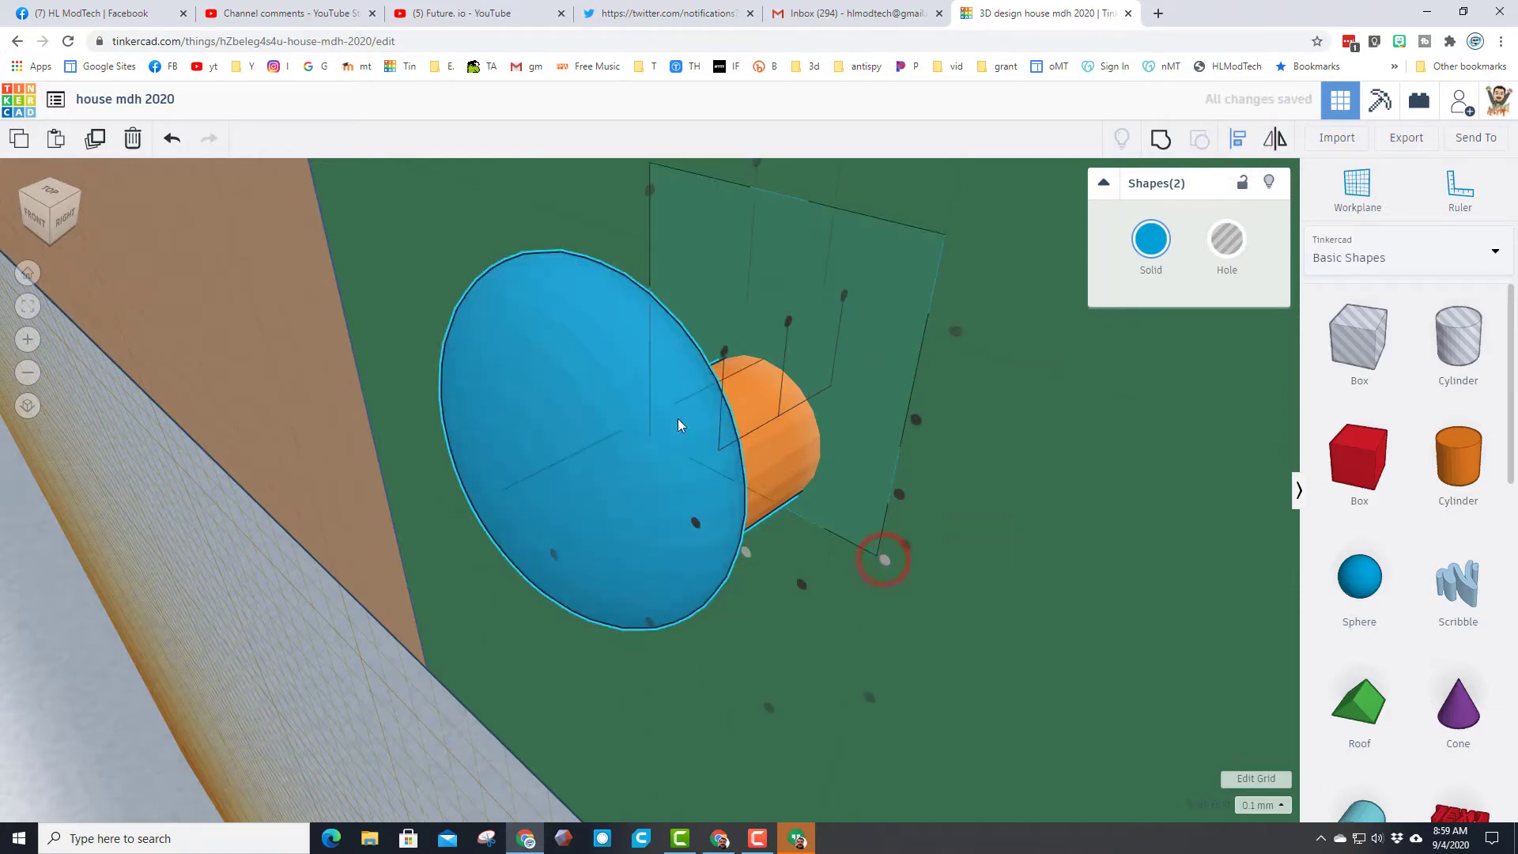
{"action": "left_click", "coordinate": [900, 494]}
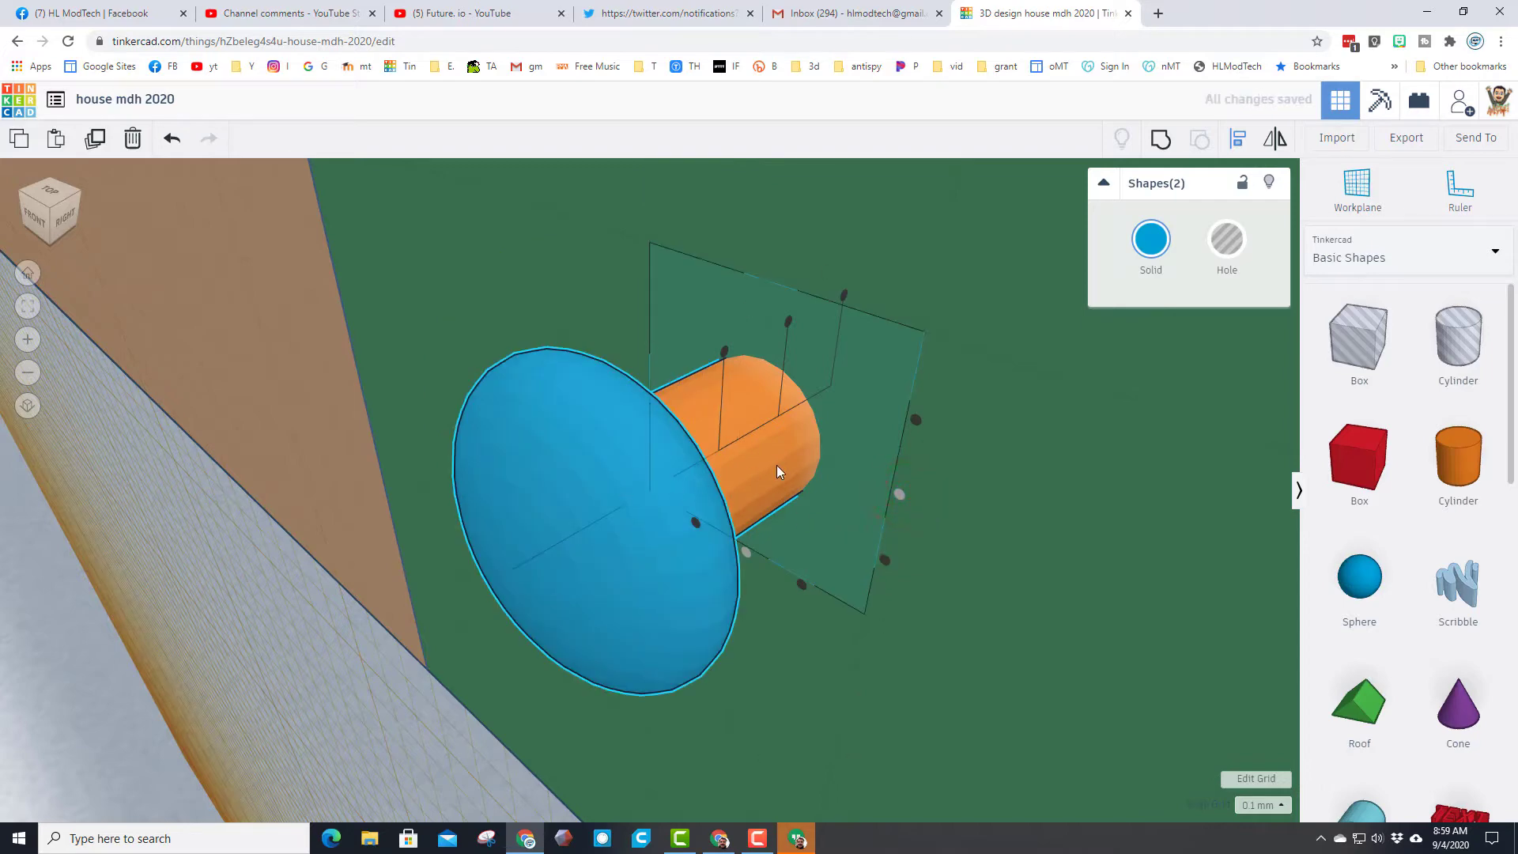
Step: Set the snap grid to 0.1 mm and move the flattened sphere partway into the cylinder toward the door
{"action": "left_click", "coordinate": [1262, 805]}
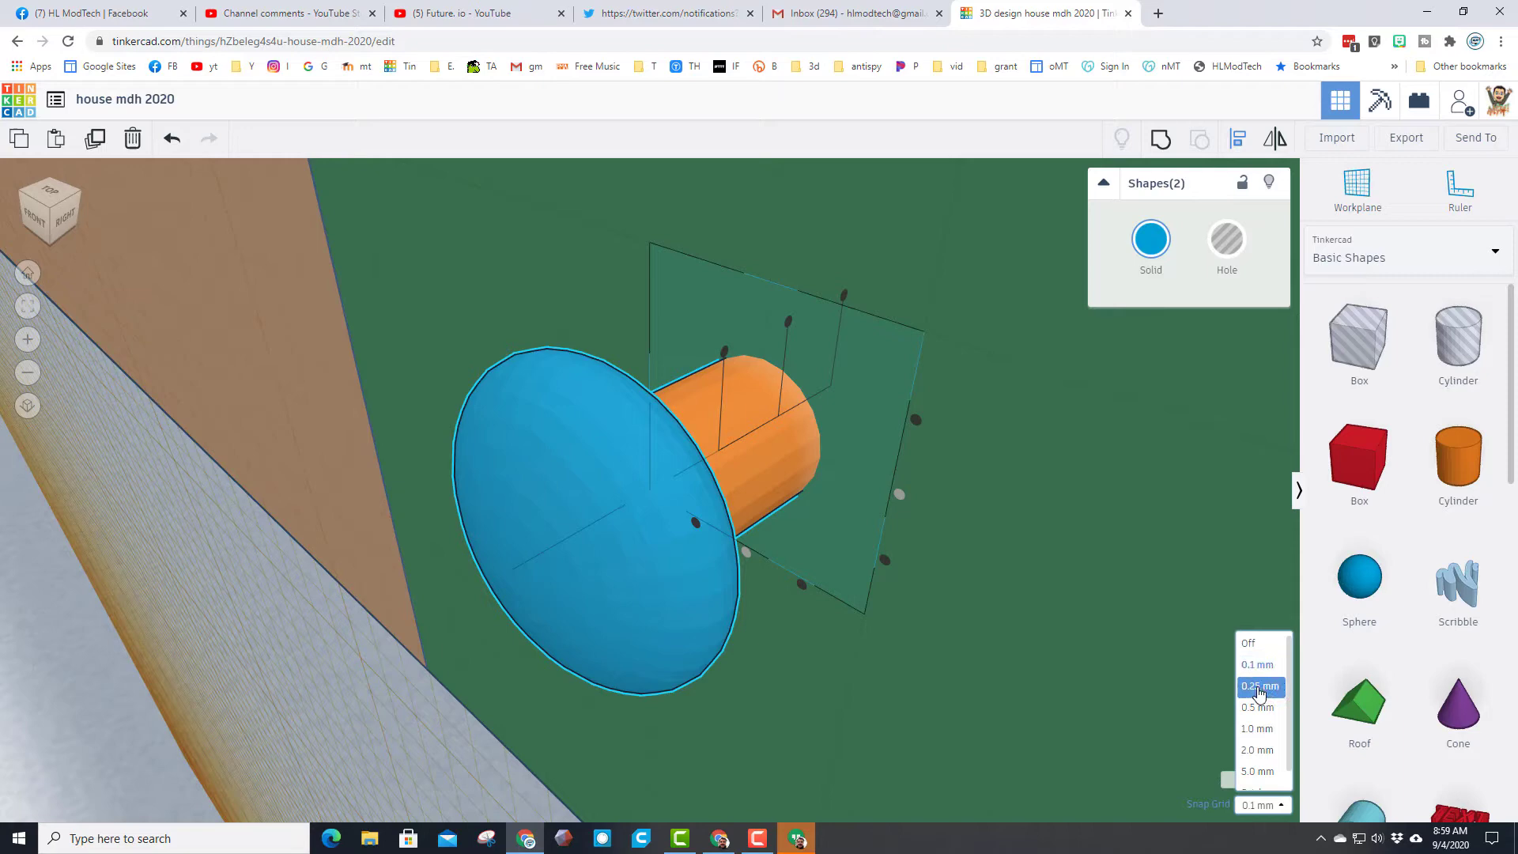
{"action": "left_click", "coordinate": [1260, 666]}
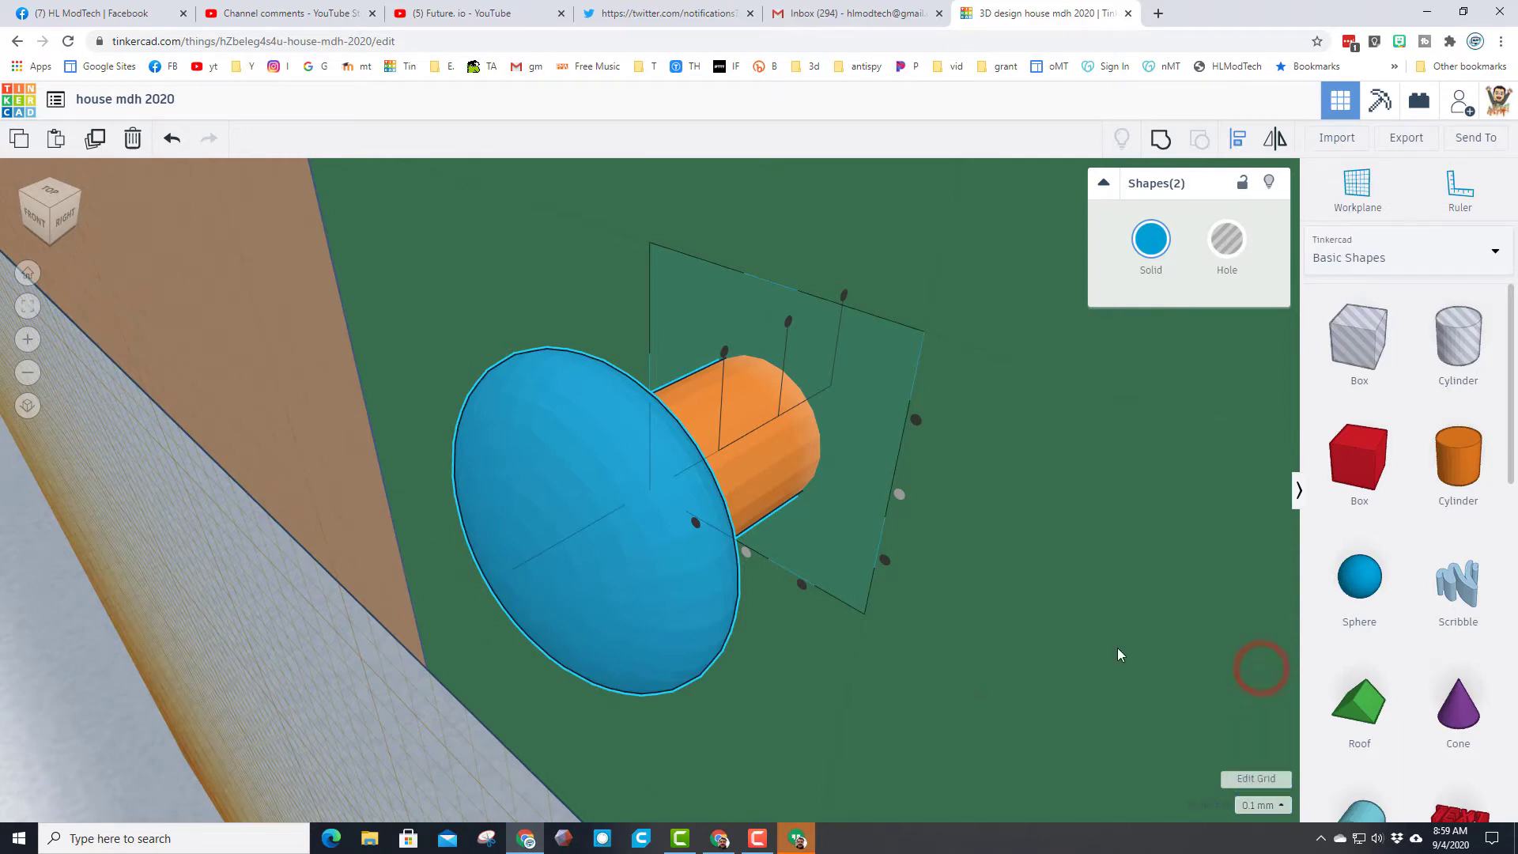
{"action": "right_click_drag", "start_coordinate": [1084, 624], "coordinate": [864, 616]}
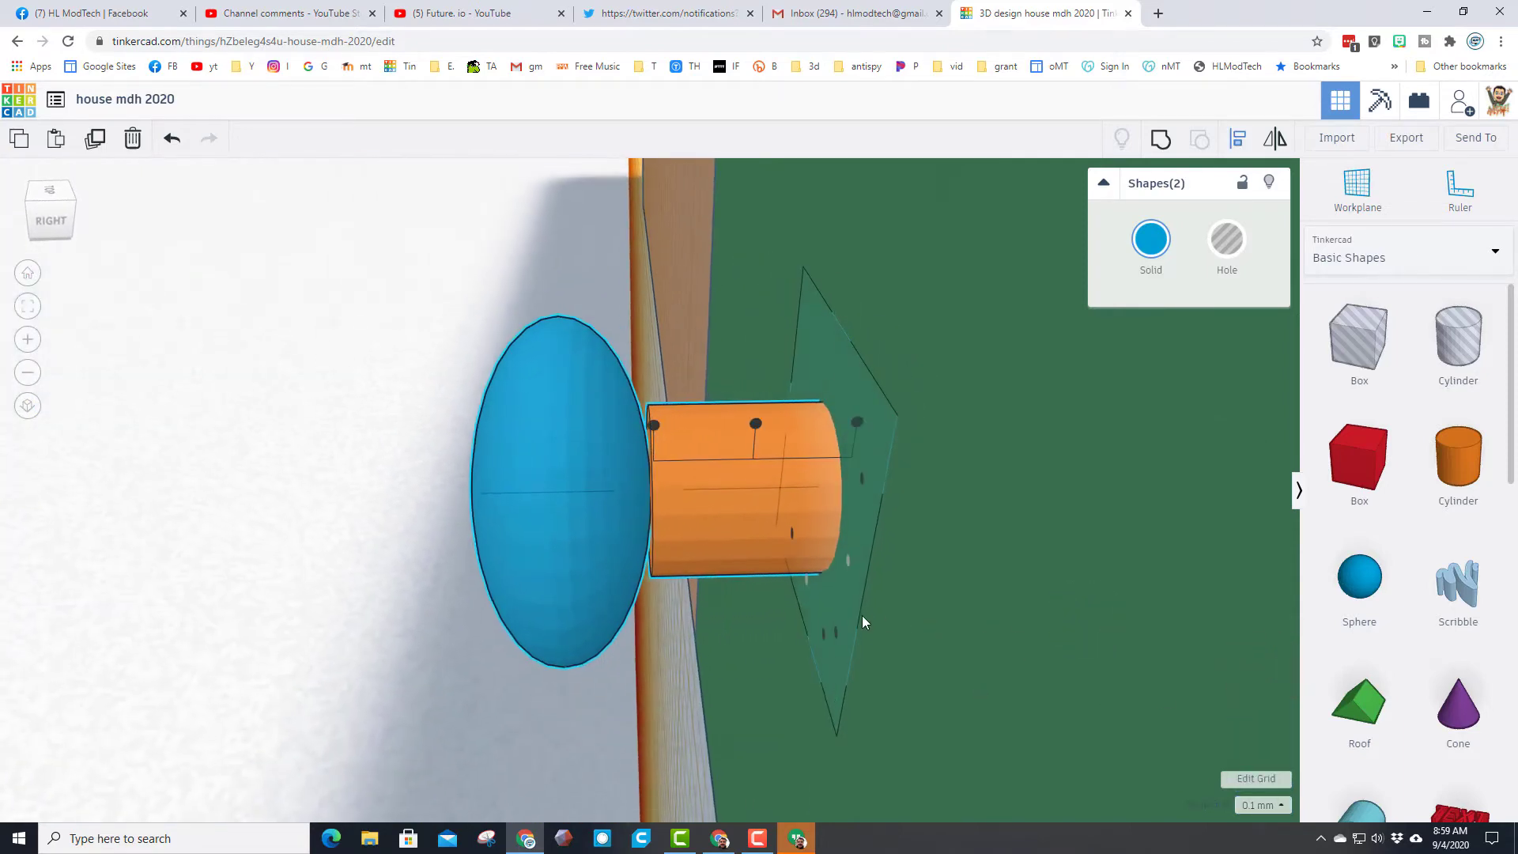
{"action": "left_click", "coordinate": [709, 617]}
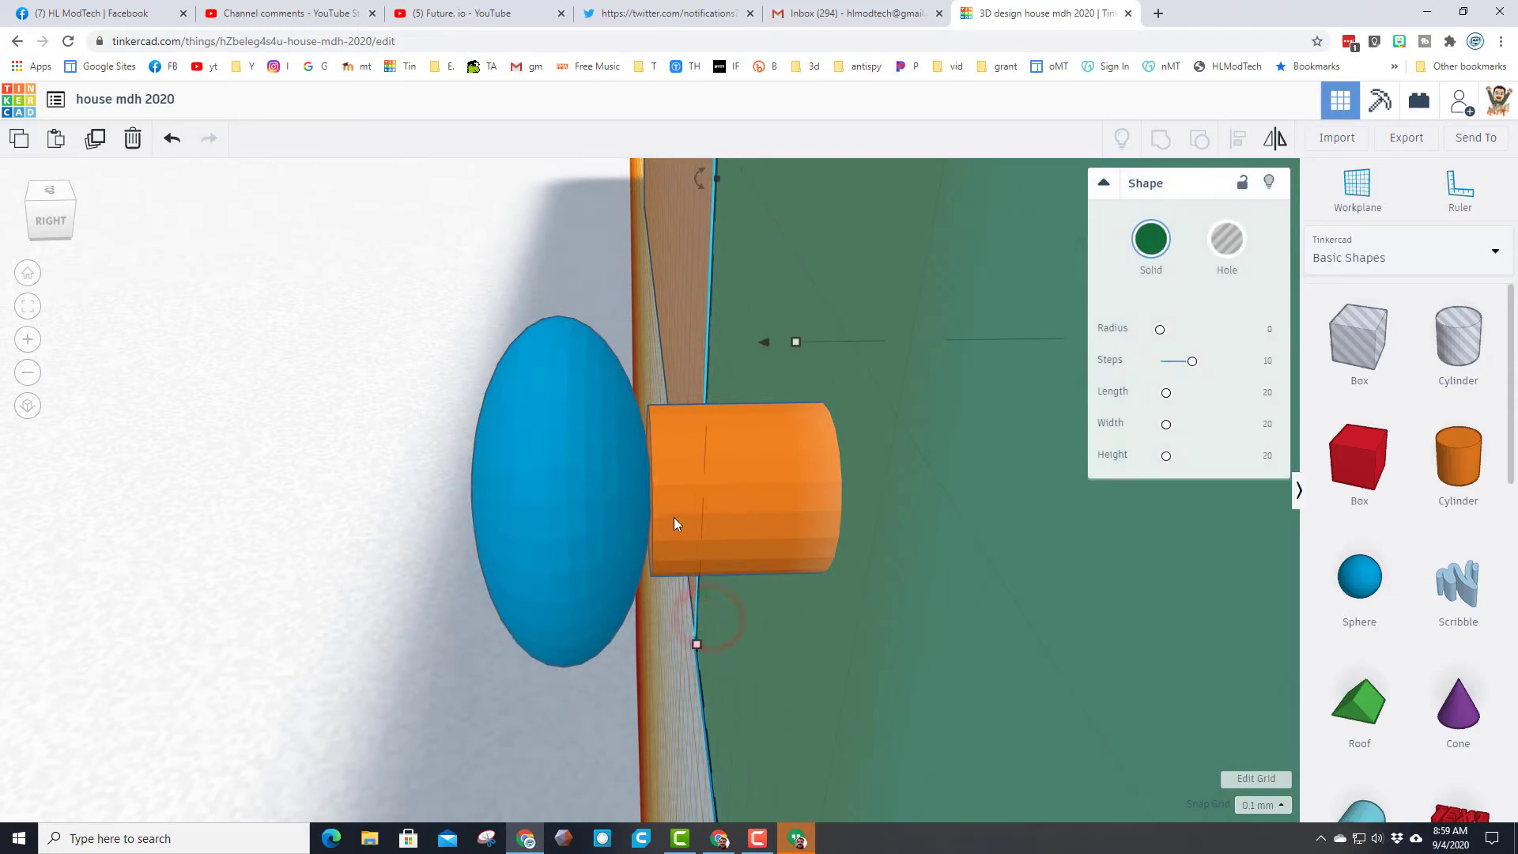
{"action": "left_click", "coordinate": [592, 505]}
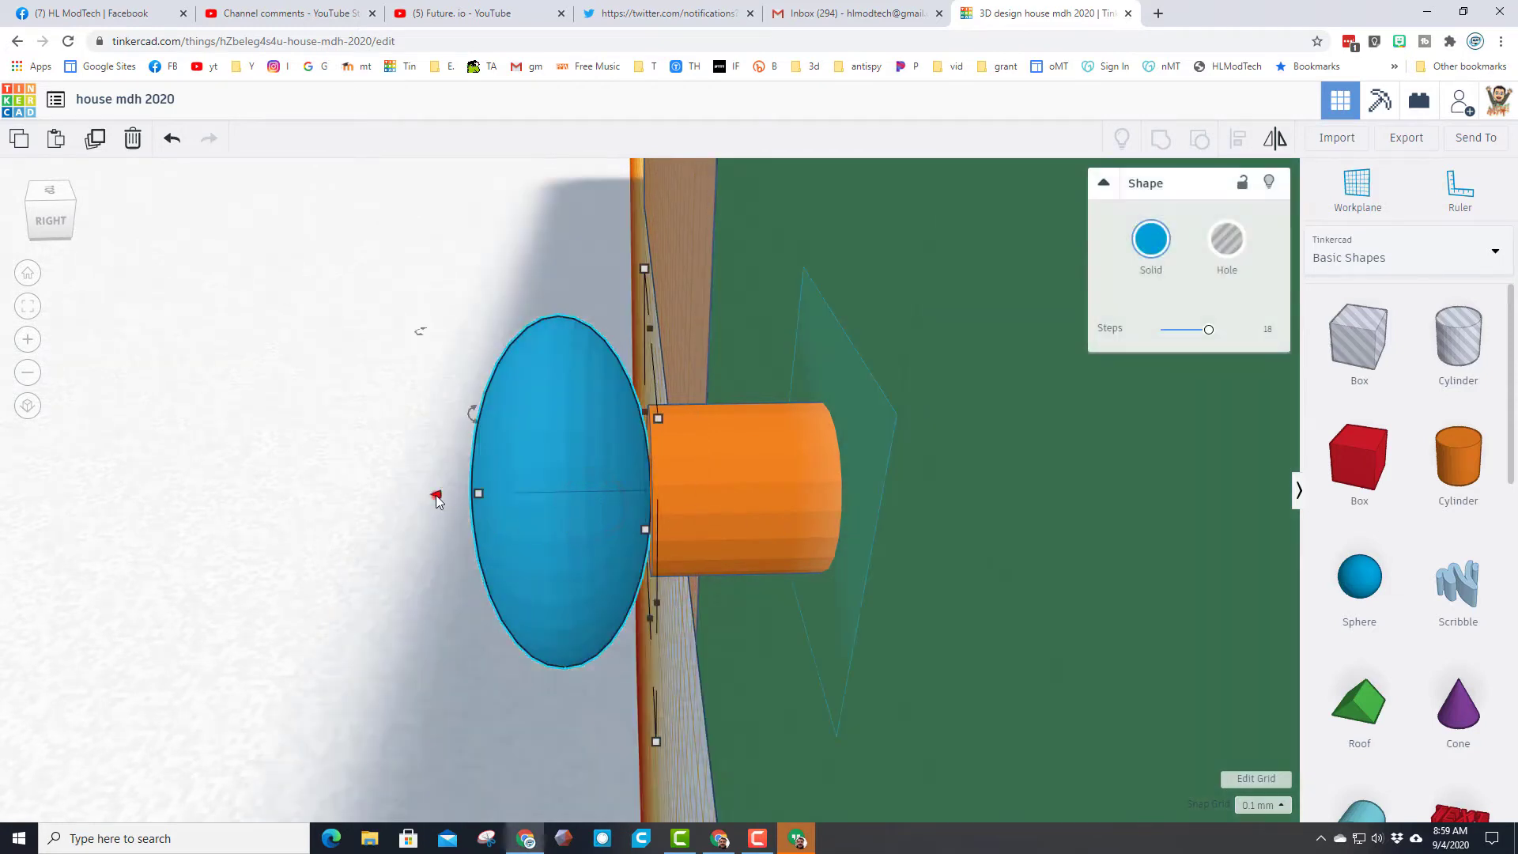
{"action": "left_click_drag", "start_coordinate": [435, 495], "coordinate": [475, 496]}
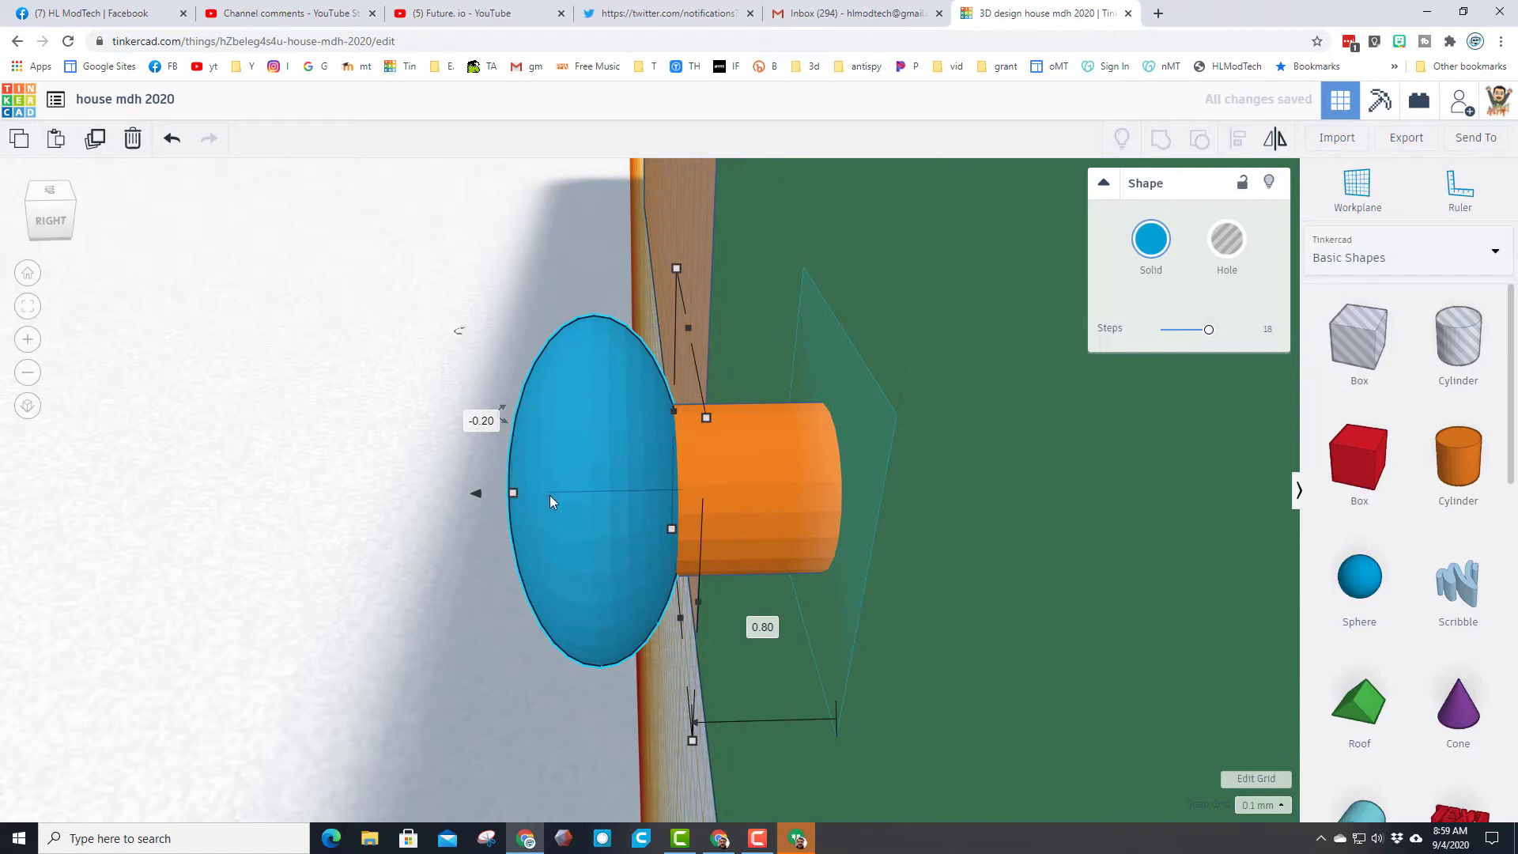
{"action": "key", "text": "Right"}
{"action": "key", "text": "Left"}
{"action": "key", "text": "Right"}
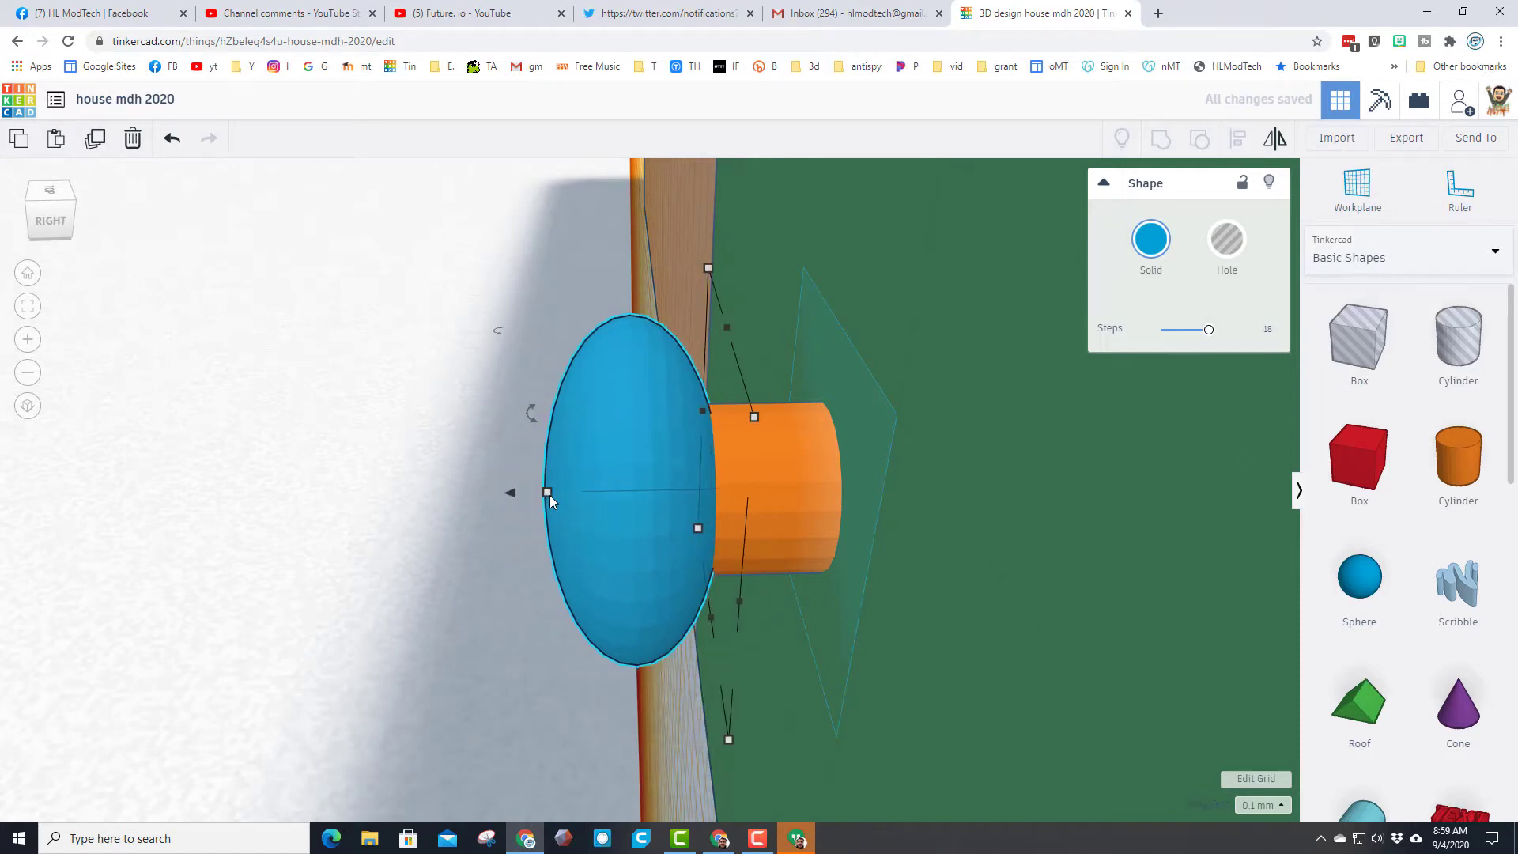
{"action": "key", "text": "Right"}
{"action": "key", "text": "Left"}
Step: Group the flattened sphere and the cylinder into one doorknob and colour it golden yellow
{"action": "left_click", "coordinate": [345, 495]}
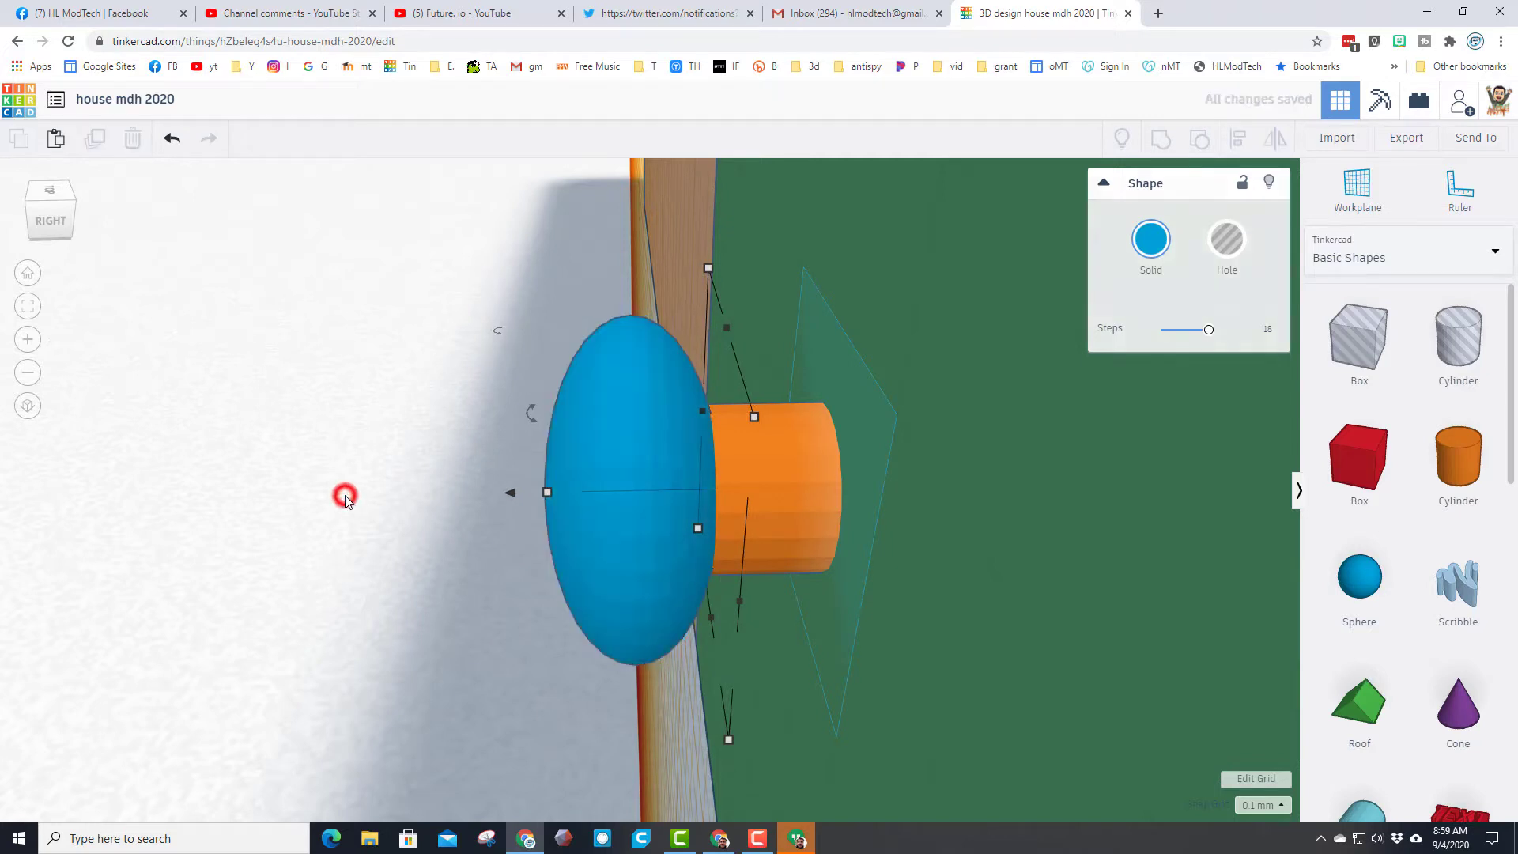
{"action": "left_click", "coordinate": [743, 472], "text": "shift"}
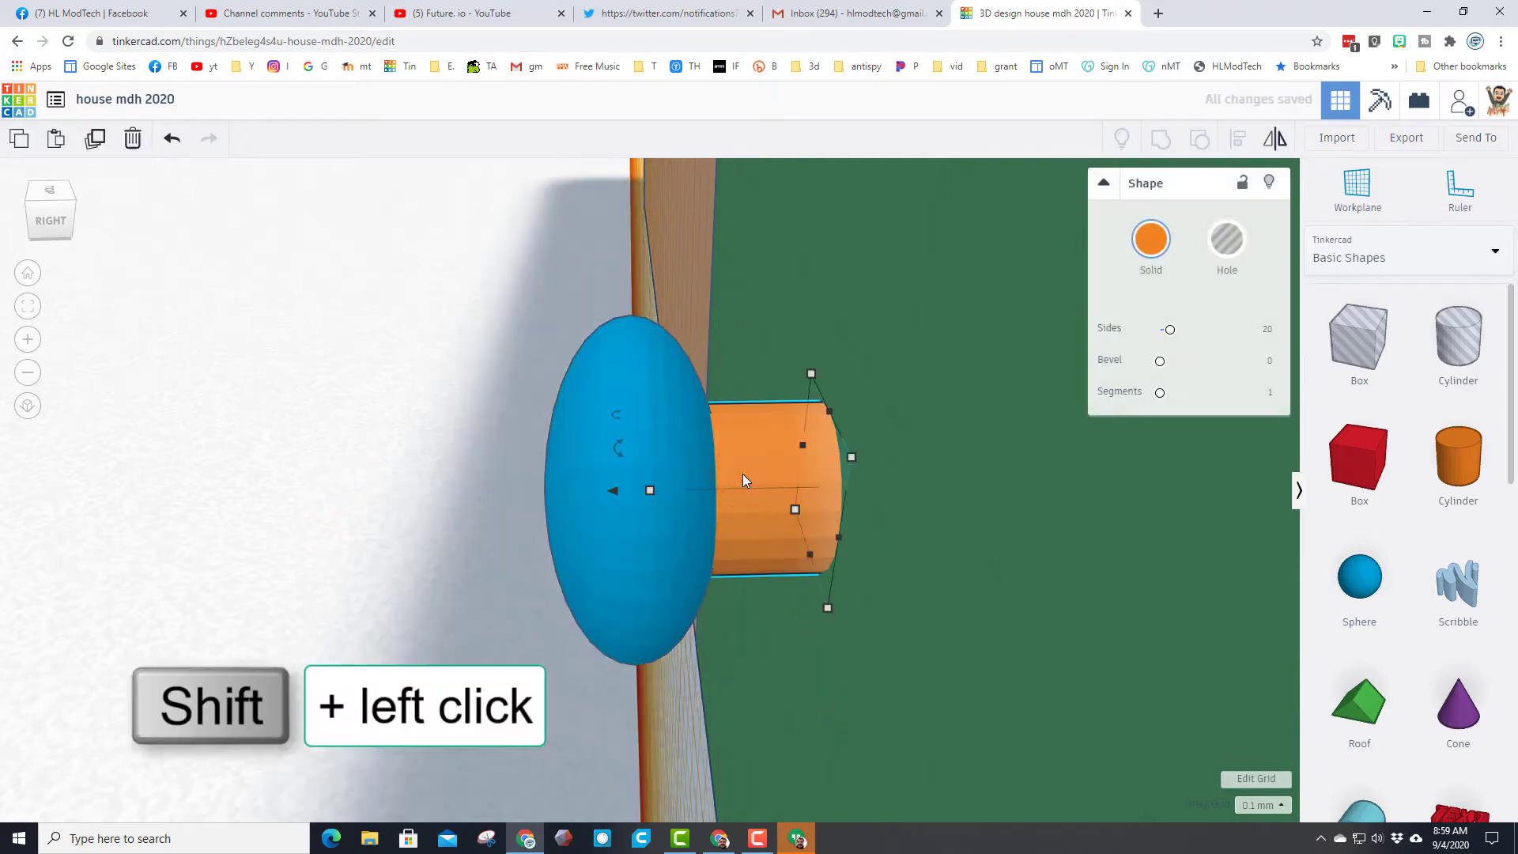
{"action": "left_click", "coordinate": [617, 587], "text": "shift"}
{"action": "left_click", "coordinate": [1153, 142]}
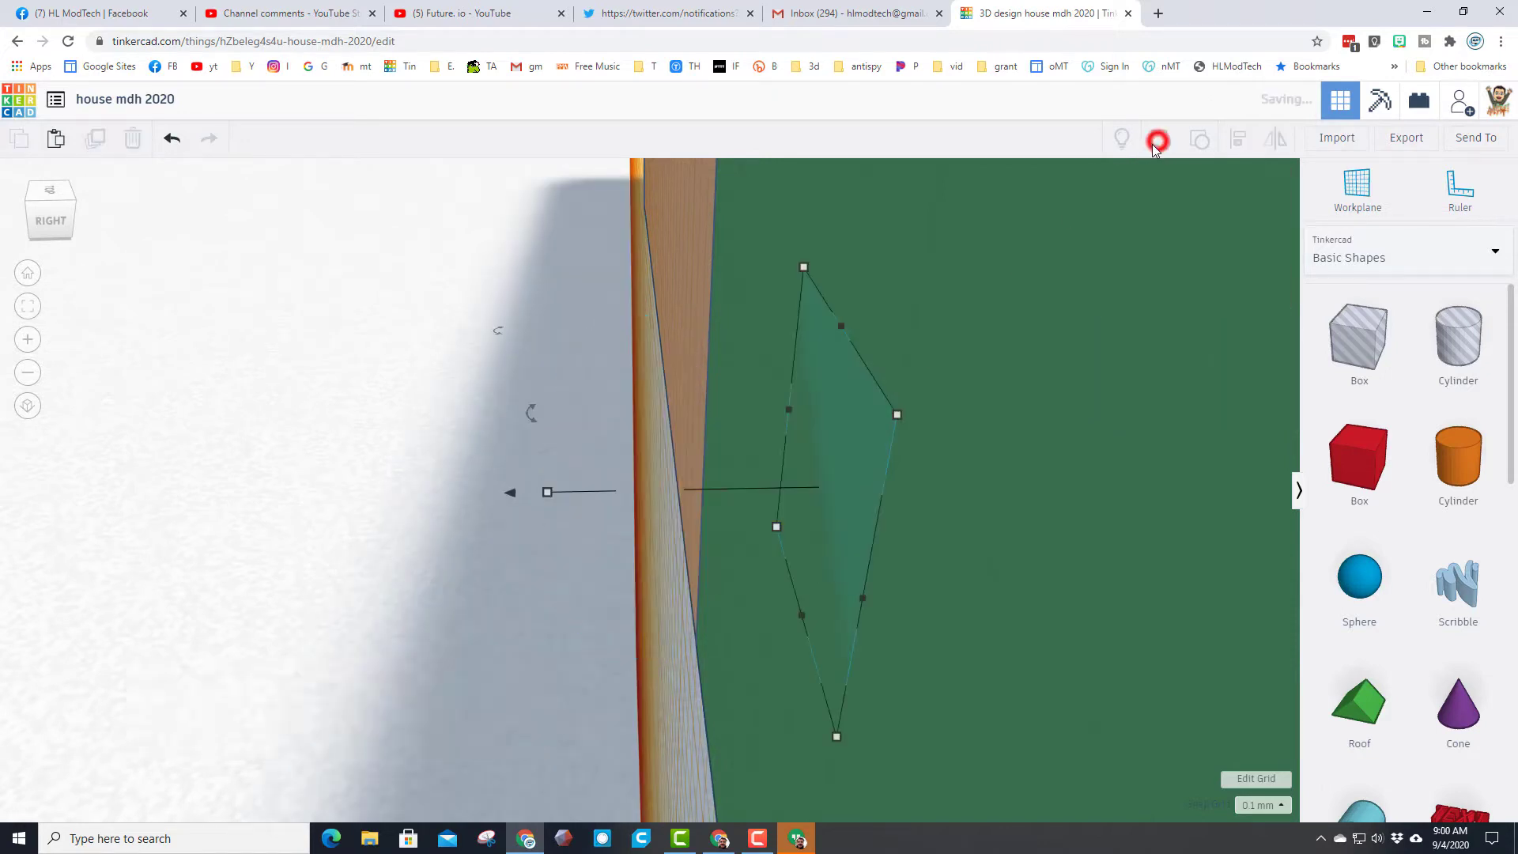
{"action": "left_click", "coordinate": [1150, 247]}
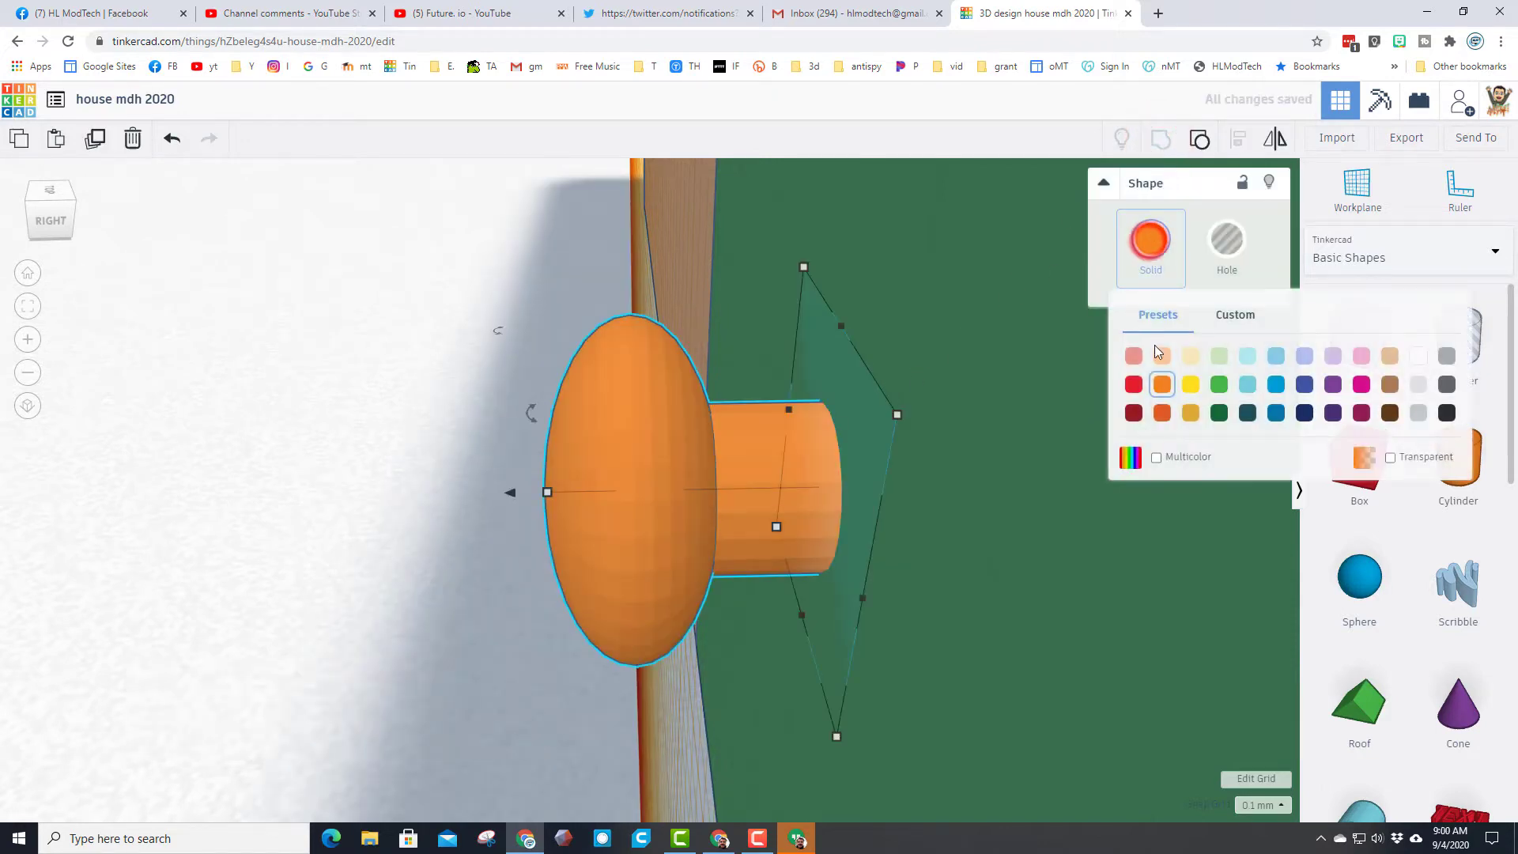
{"action": "left_click", "coordinate": [1192, 416]}
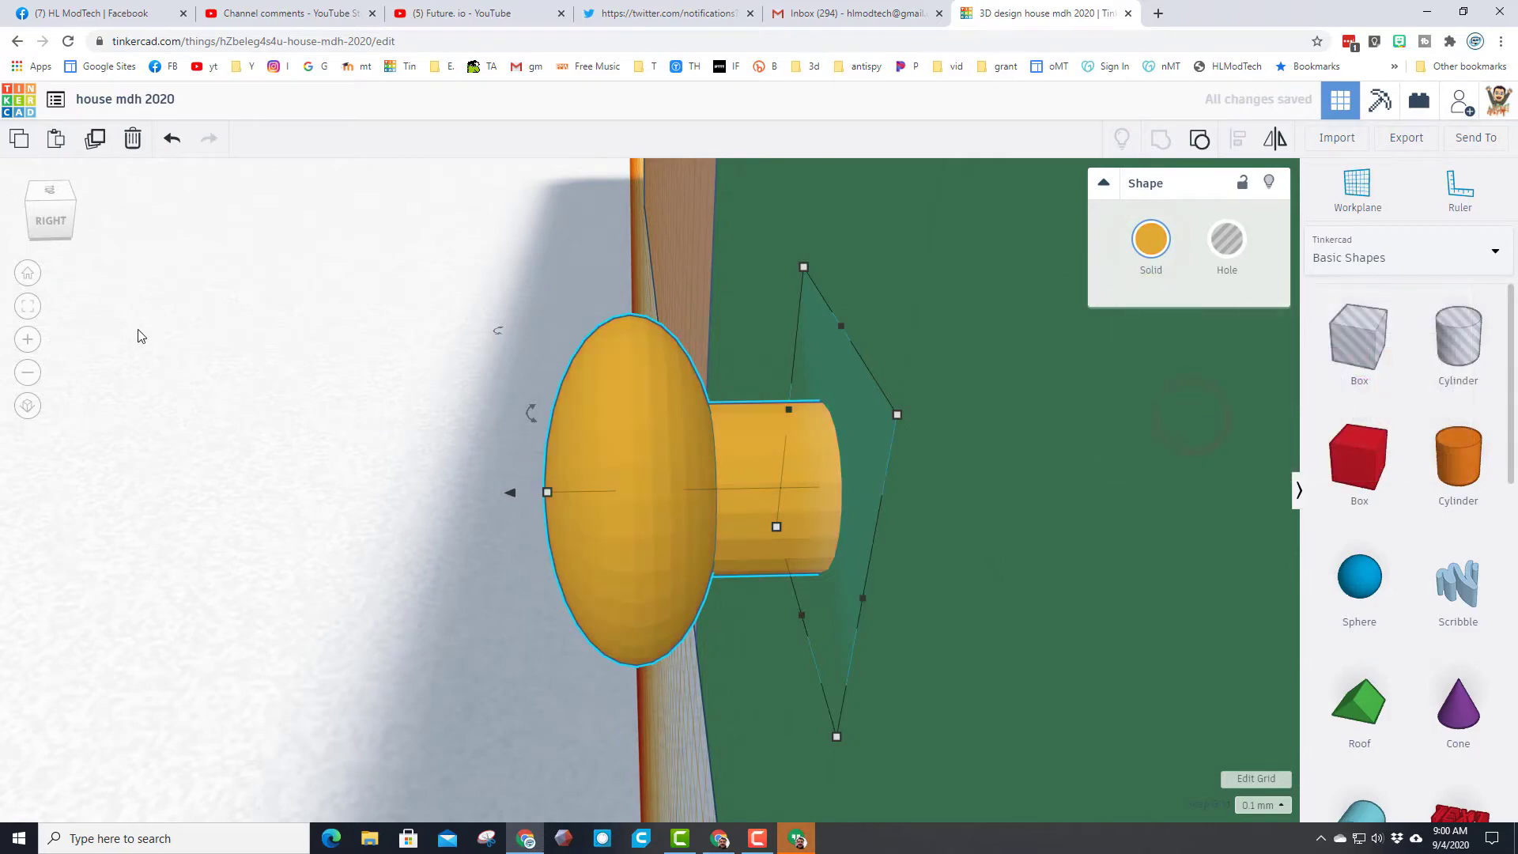
Step: Return to the home view and reset the workplane to the base grid
{"action": "left_click", "coordinate": [27, 274]}
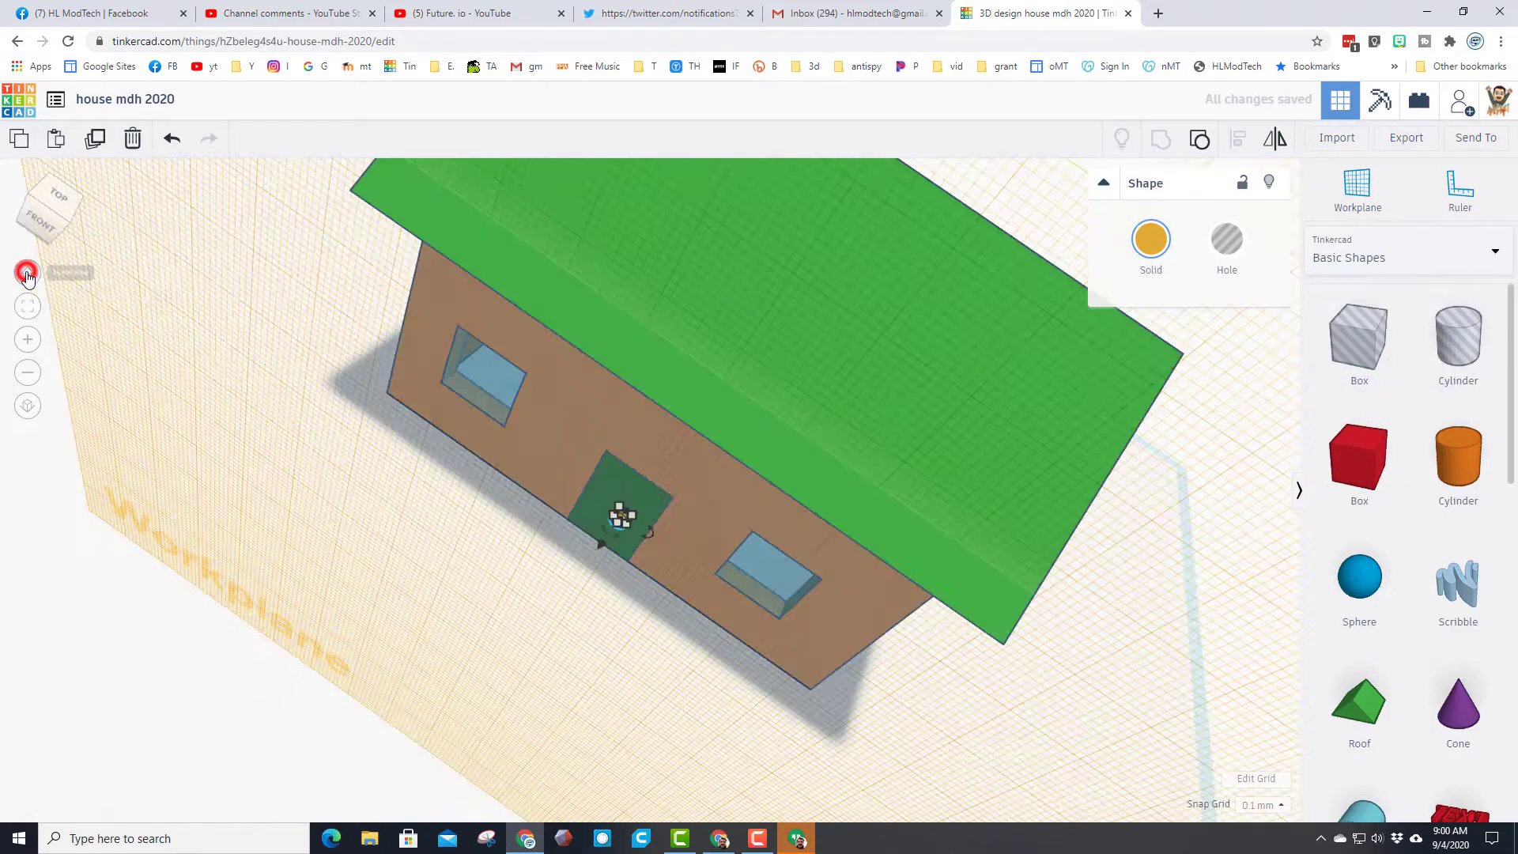
{"action": "left_click", "coordinate": [1357, 189]}
{"action": "left_click", "coordinate": [1001, 629]}
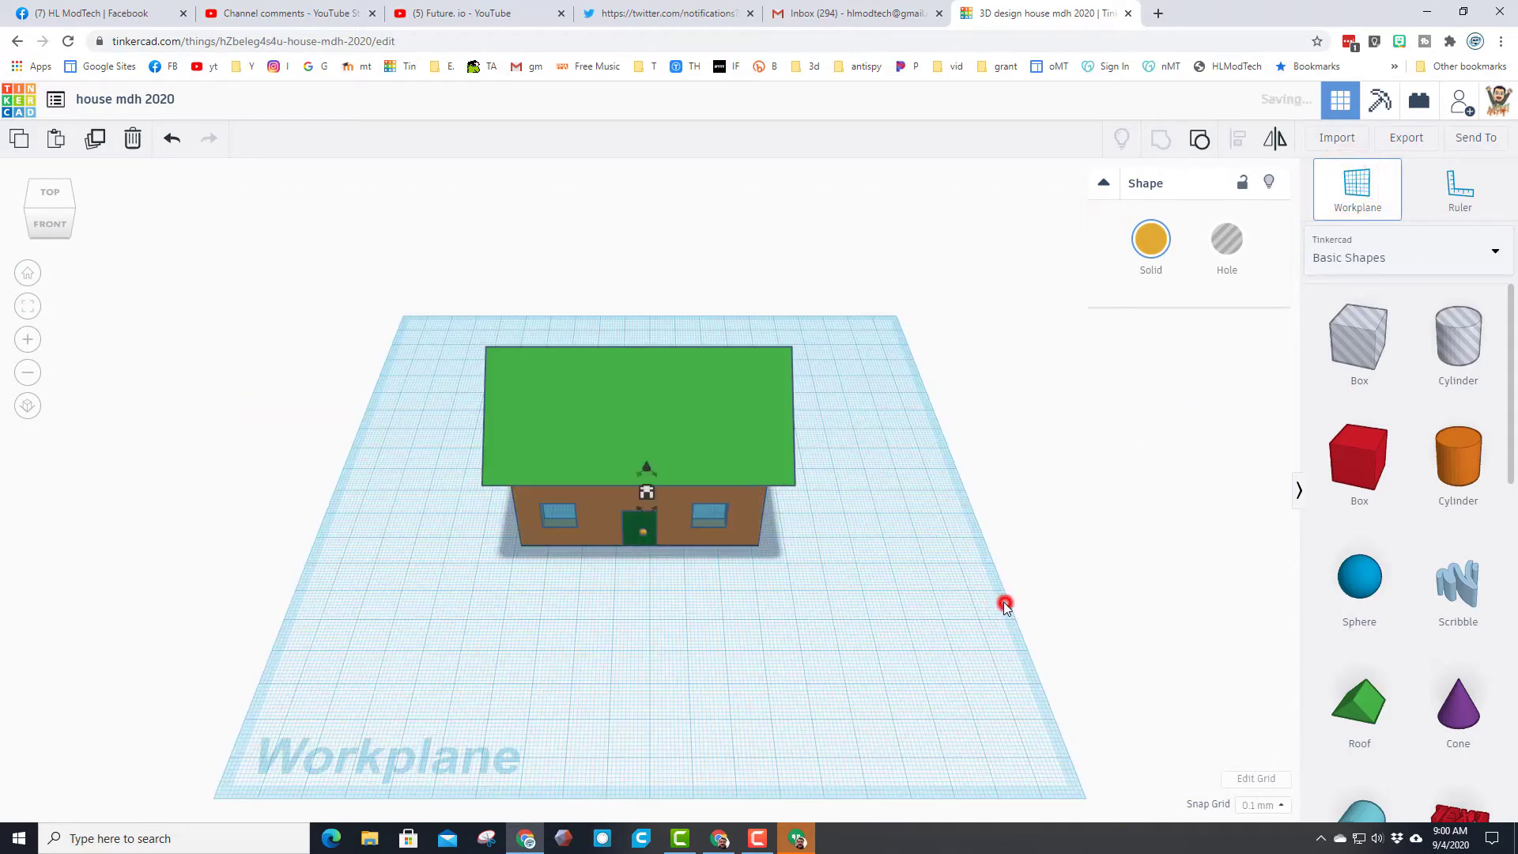
Step: Nudge the golden doorknob sideways toward the right edge of the door
{"action": "left_click", "coordinate": [806, 627]}
{"action": "right_click_drag", "start_coordinate": [833, 605], "coordinate": [895, 580]}
{"action": "left_click", "coordinate": [645, 515]}
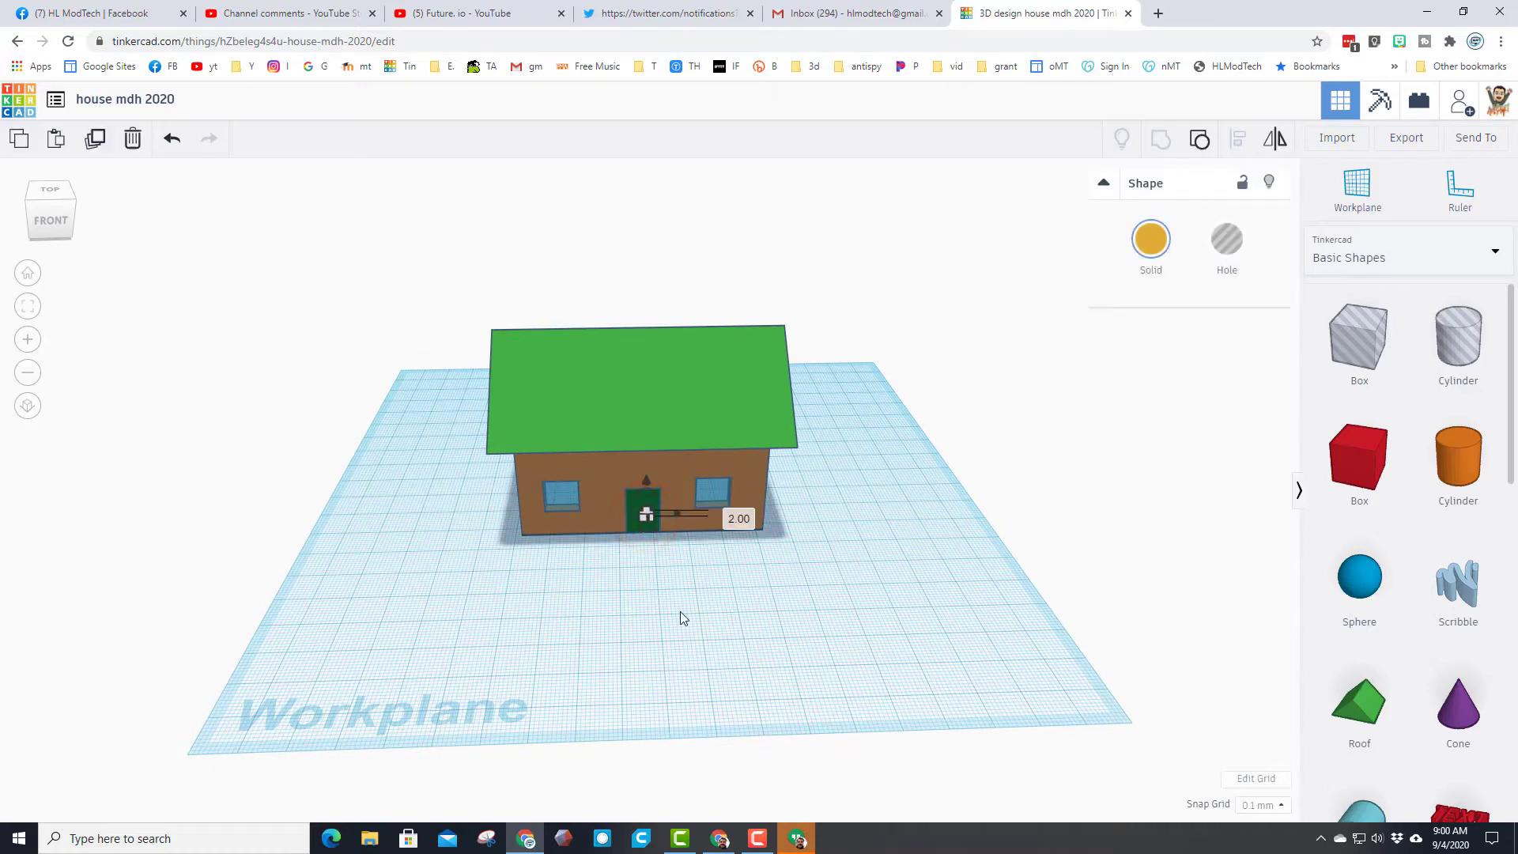
{"action": "key", "text": "Right"}
{"action": "key", "text": "Right"}
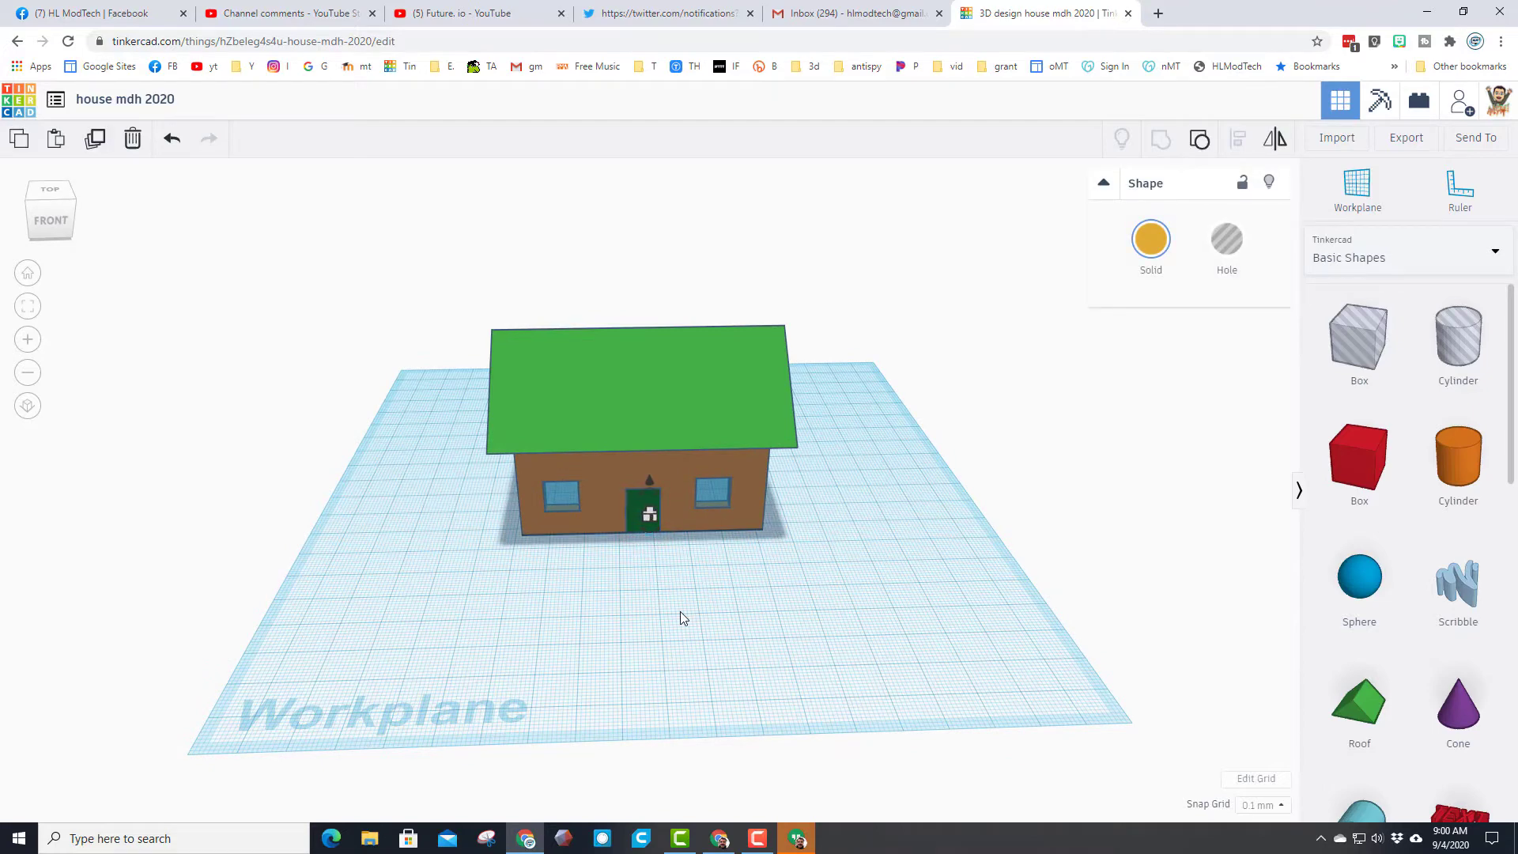
Step: Move the golden doorknob up slightly on the front door and deselect it
{"action": "left_click", "coordinate": [688, 609]}
{"action": "right_click_drag", "start_coordinate": [914, 568], "coordinate": [621, 504]}
{"action": "left_click", "coordinate": [629, 495]}
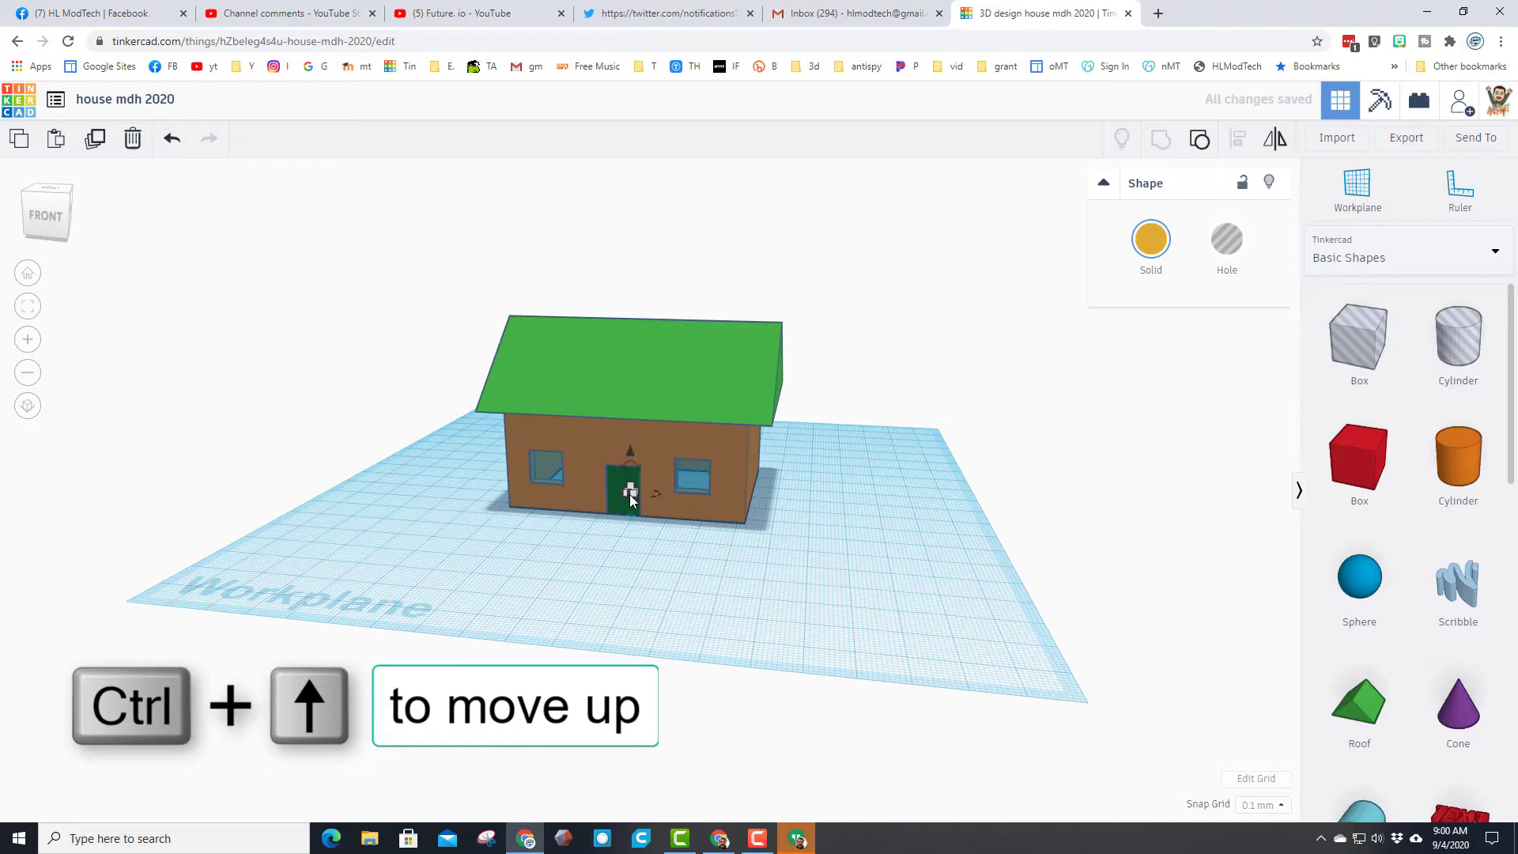
{"action": "right_click_drag", "start_coordinate": [715, 531], "coordinate": [773, 576]}
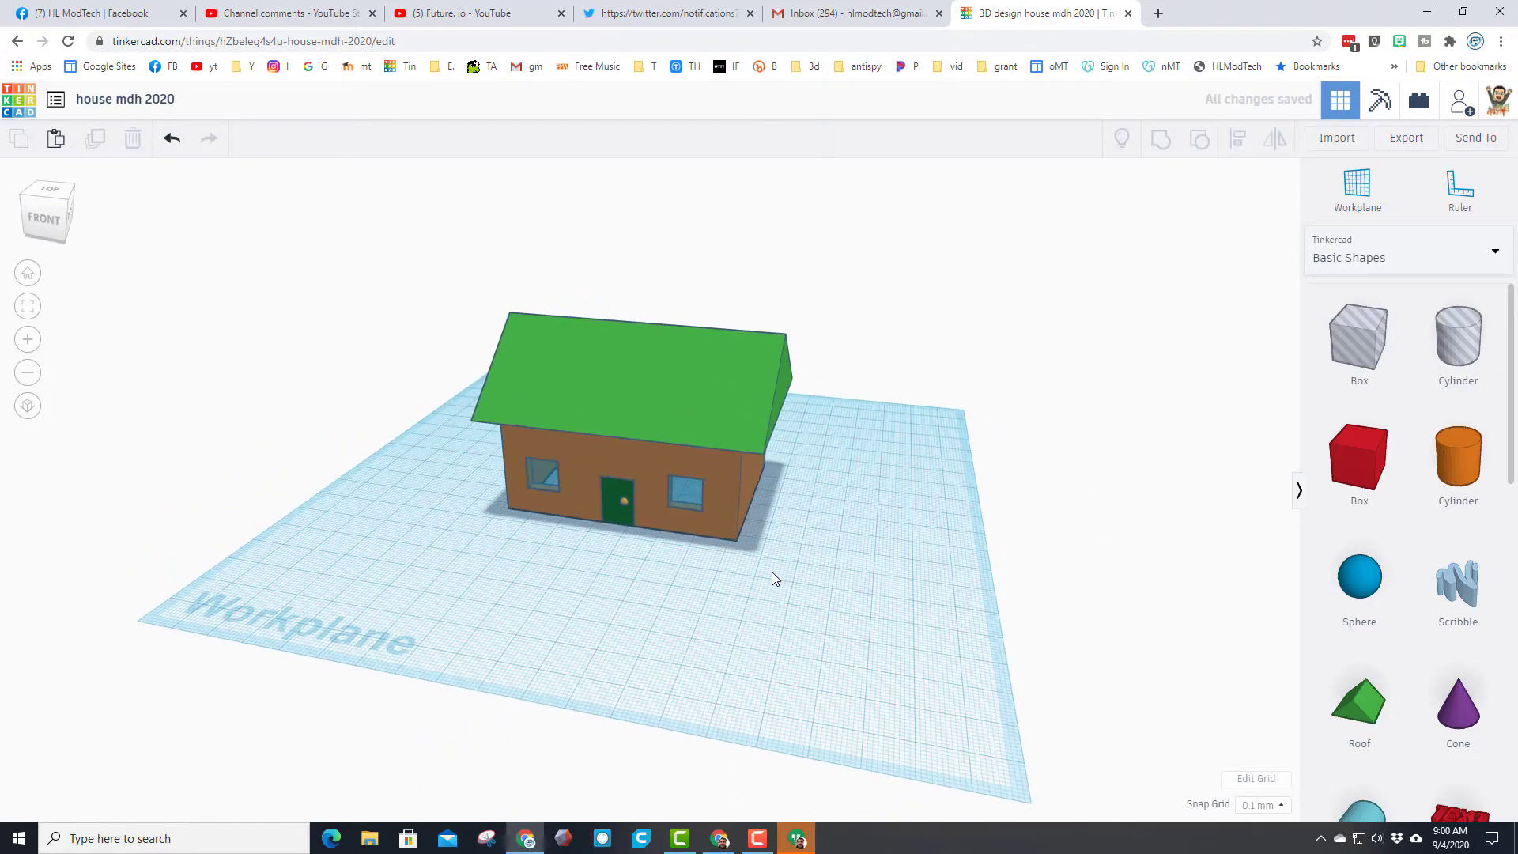
Step: Add a Scribble shape in front of the house and draw a figure's round head, tufted hair and straight body
{"action": "scroll", "coordinate": [773, 578], "scroll_direction": "up", "scroll_amount": 2}
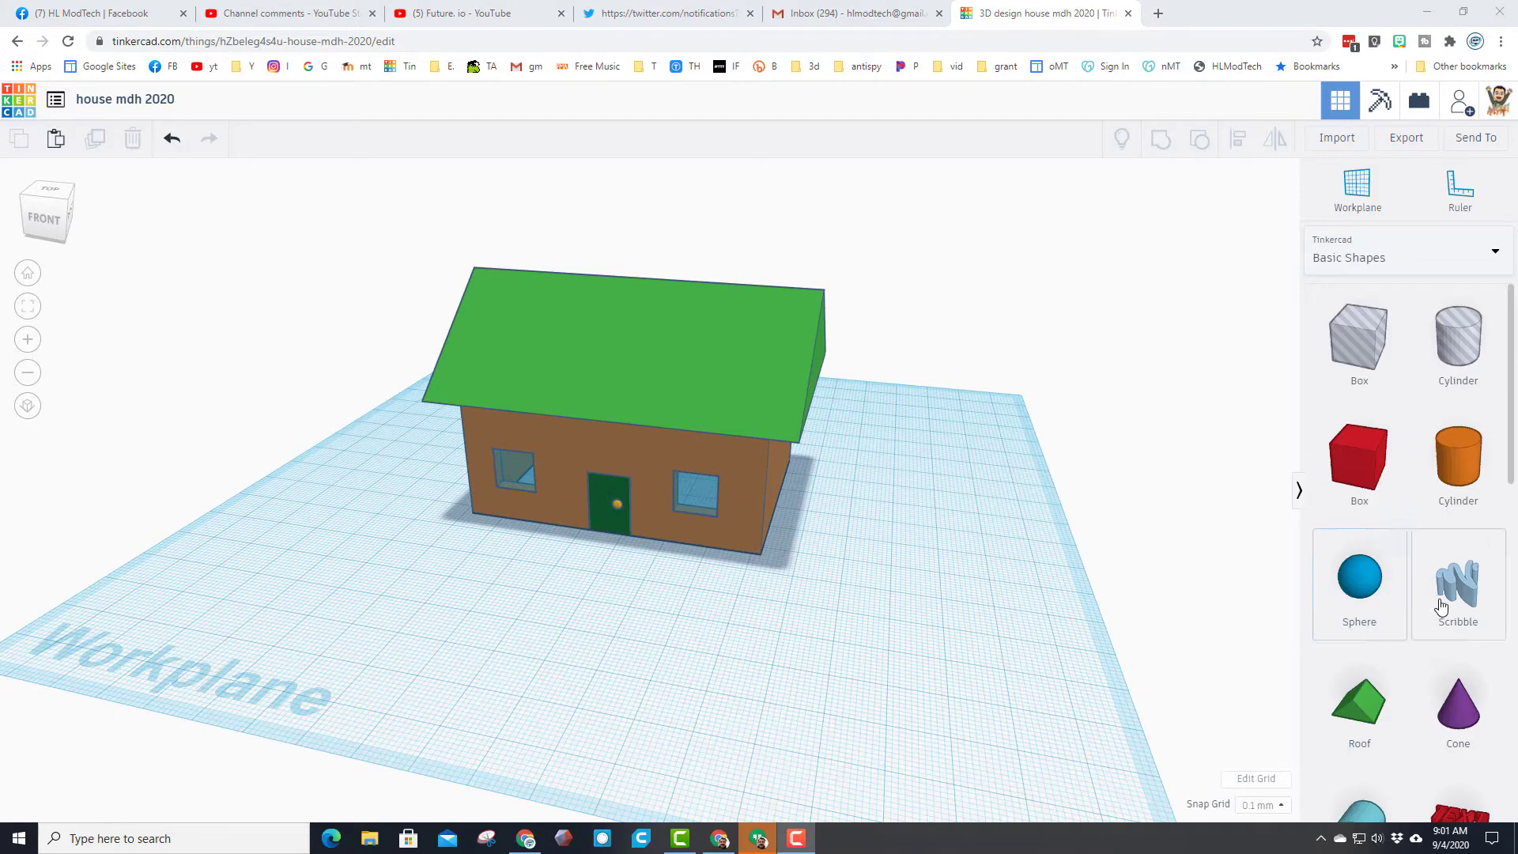
{"action": "mouse_move", "coordinate": [1451, 608]}
{"action": "left_mouse_down"}
{"action": "mouse_move", "coordinate": [1000, 562]}
{"action": "mouse_move", "coordinate": [861, 652]}
{"action": "mouse_move", "coordinate": [916, 622]}
{"action": "mouse_move", "coordinate": [911, 584]}
{"action": "mouse_move", "coordinate": [875, 617]}
{"action": "left_mouse_up"}
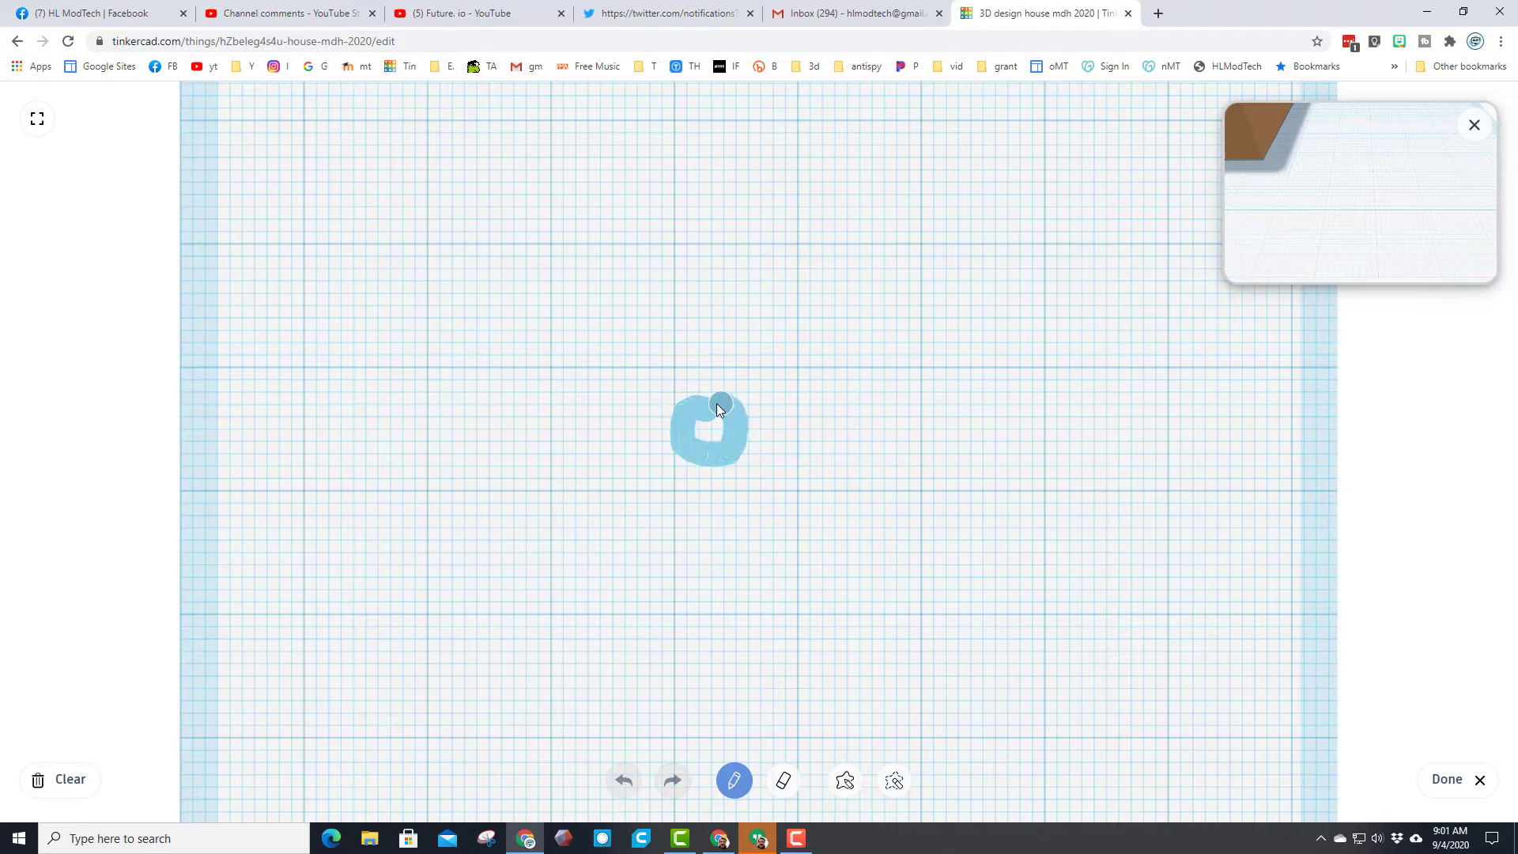
{"action": "left_click_drag", "start_coordinate": [720, 378], "coordinate": [744, 382]}
{"action": "left_click_drag", "start_coordinate": [708, 468], "coordinate": [695, 553]}
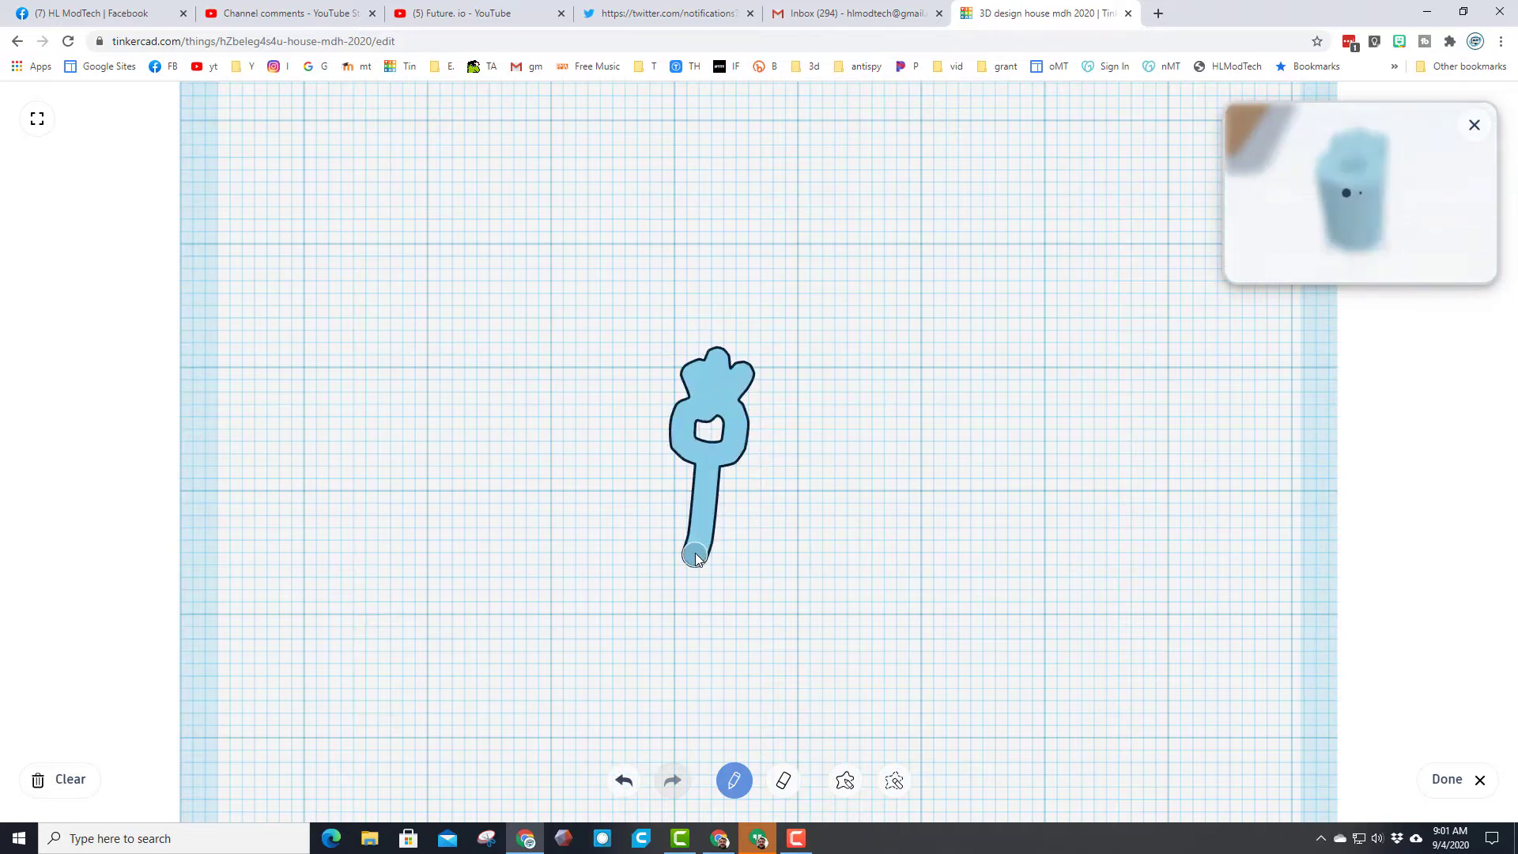
Step: Draw two raised arms and two legs with feet on the figure, and fill in the open centre of its head
{"action": "left_click_drag", "start_coordinate": [749, 486], "coordinate": [757, 482]}
{"action": "left_click_drag", "start_coordinate": [702, 544], "coordinate": [633, 589]}
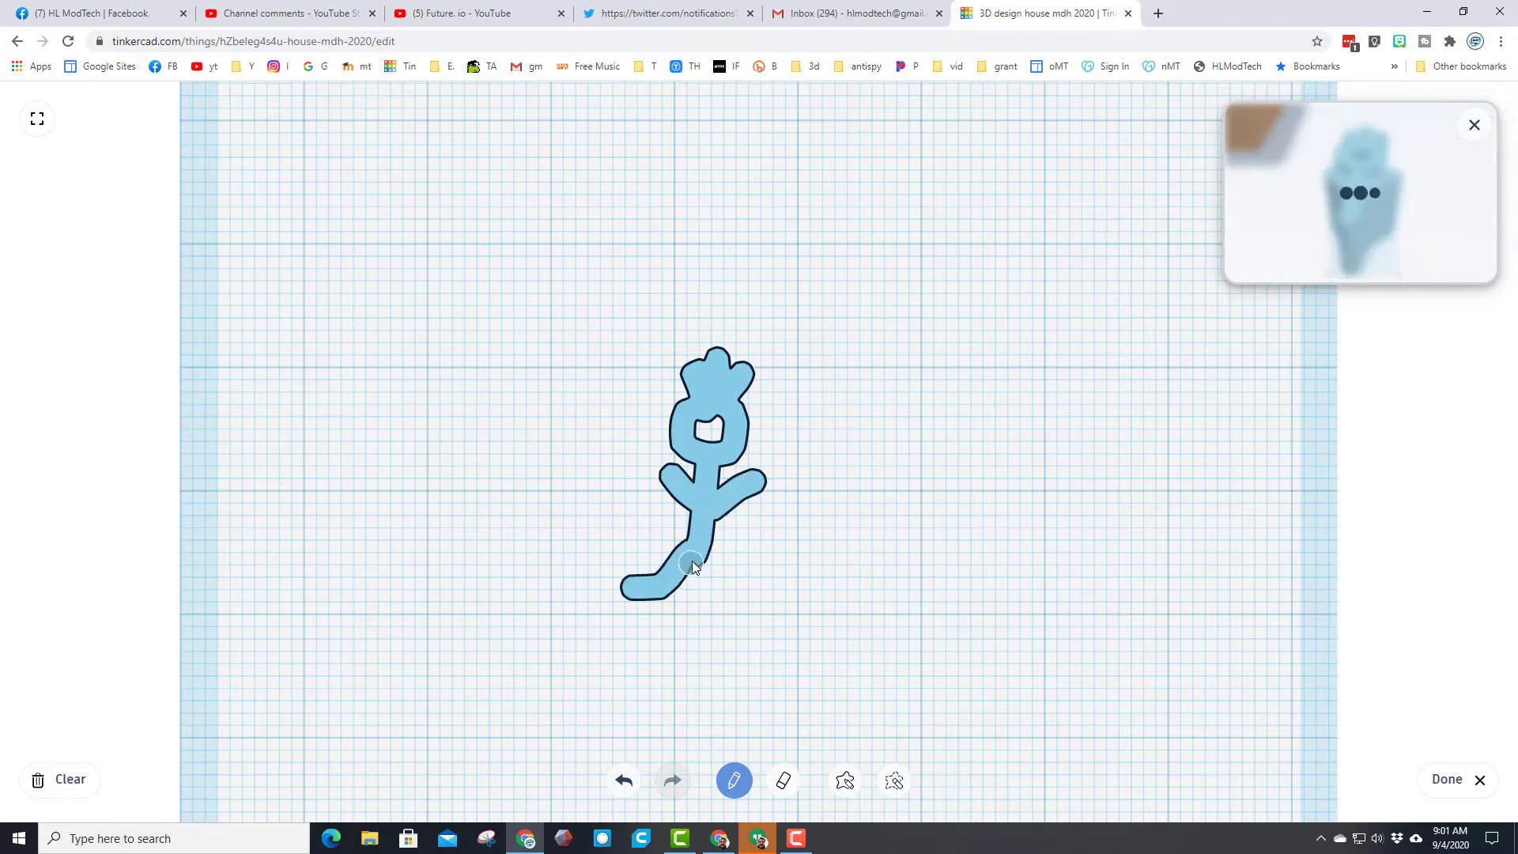
{"action": "mouse_move", "coordinate": [696, 552]}
{"action": "left_mouse_down"}
{"action": "mouse_move", "coordinate": [712, 592]}
{"action": "mouse_move", "coordinate": [784, 581]}
{"action": "left_mouse_up"}
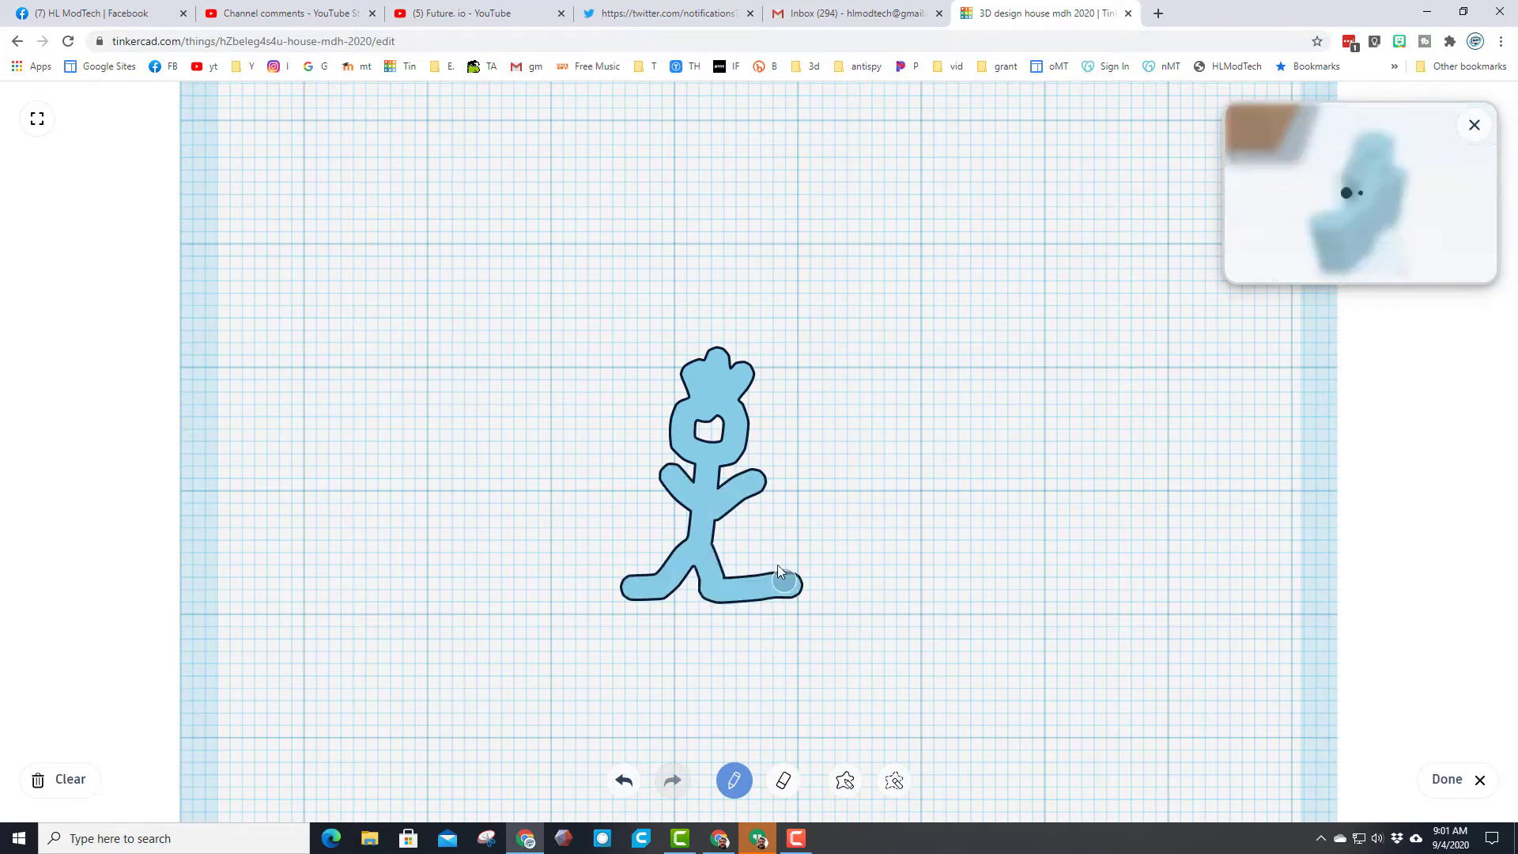
{"action": "left_click_drag", "start_coordinate": [716, 439], "coordinate": [719, 427]}
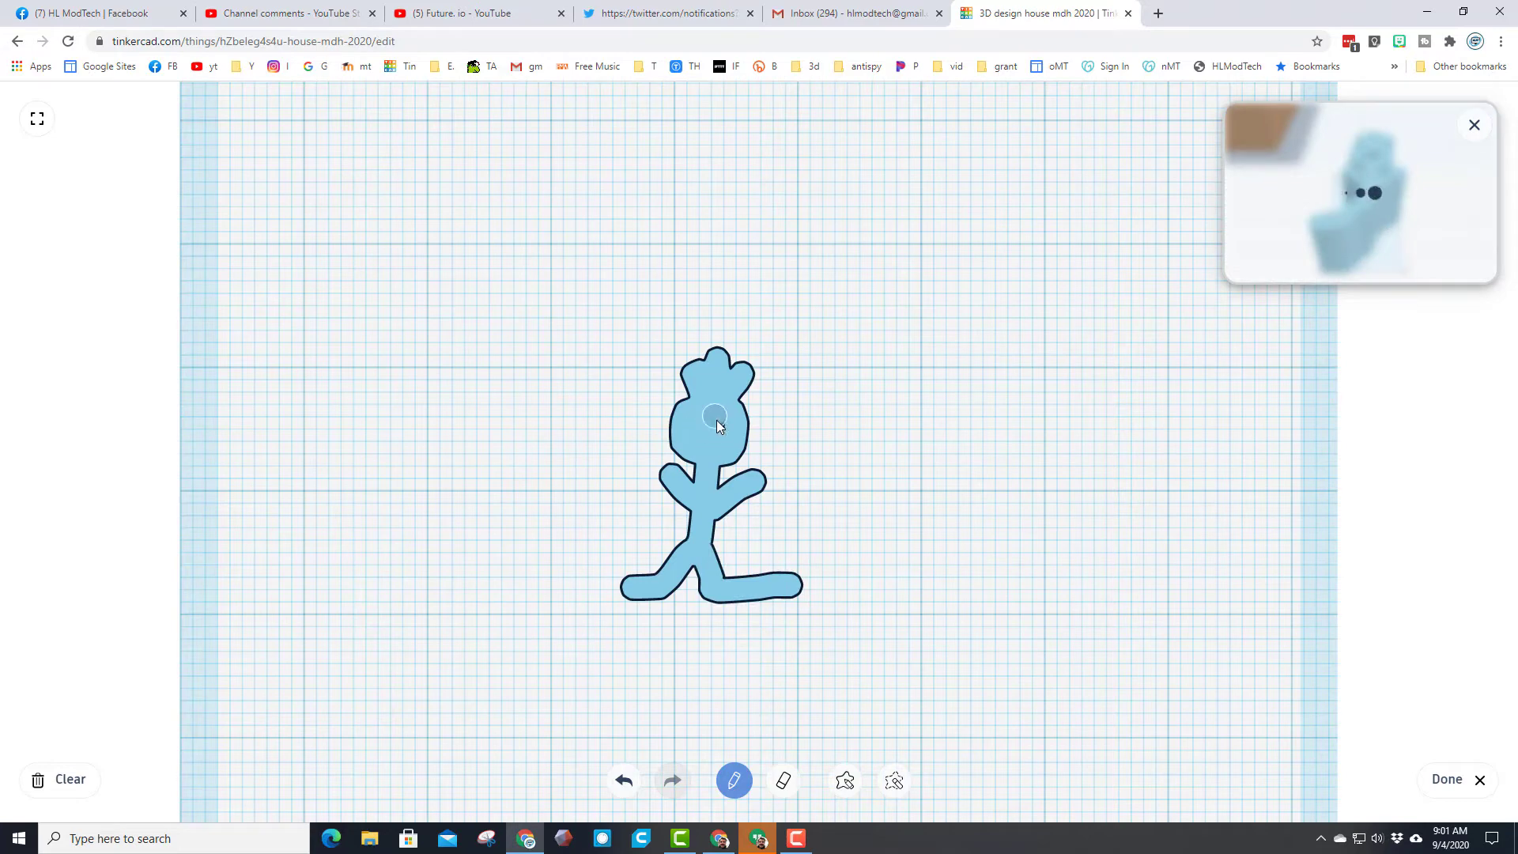
Step: Erase two round eyes side by side in the figure's head
{"action": "left_click", "coordinate": [782, 780]}
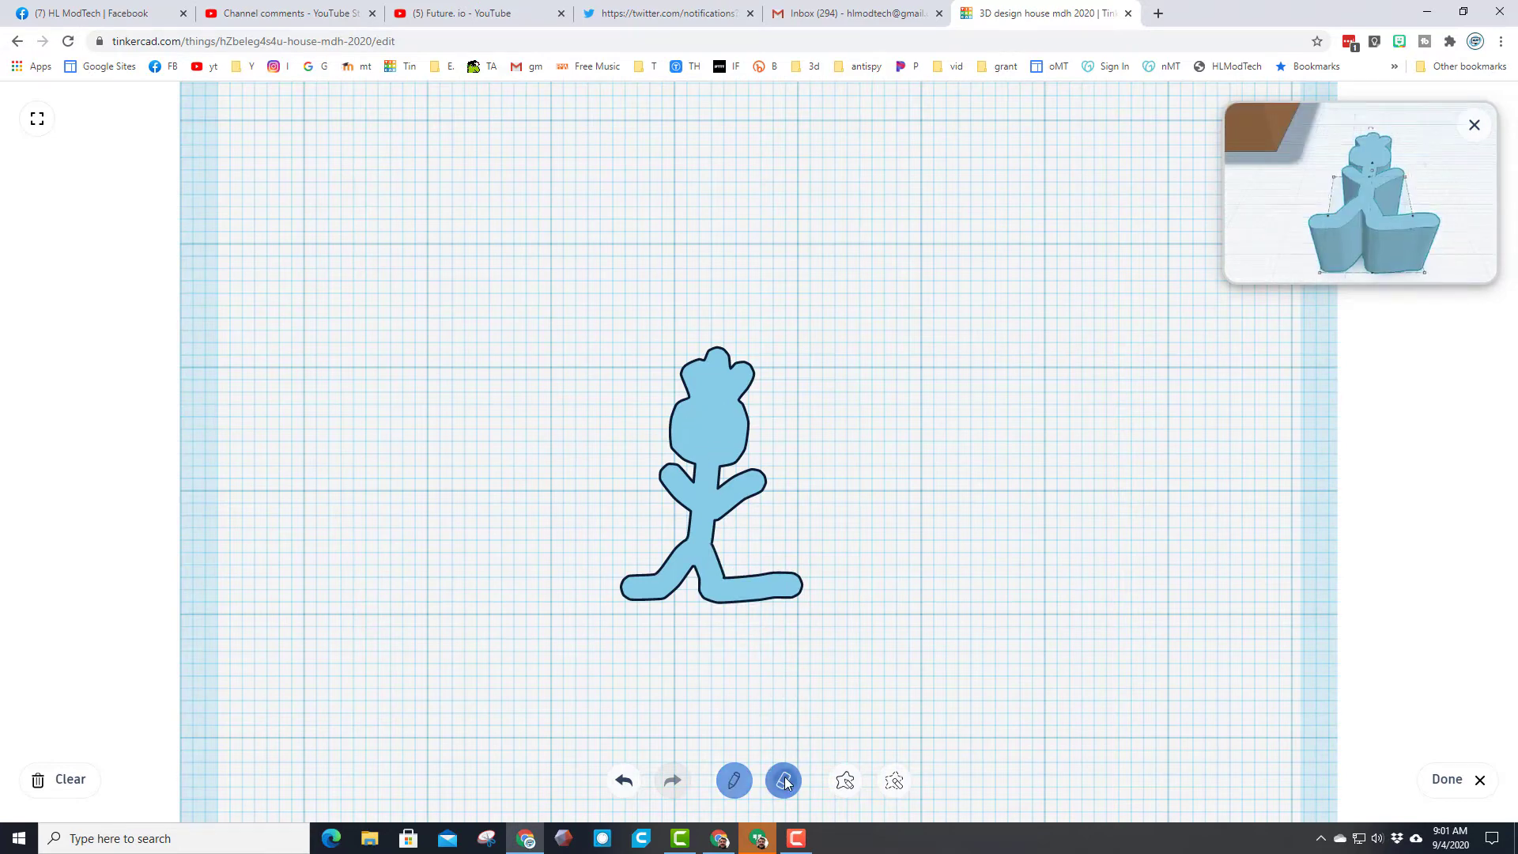
{"action": "left_click", "coordinate": [698, 420]}
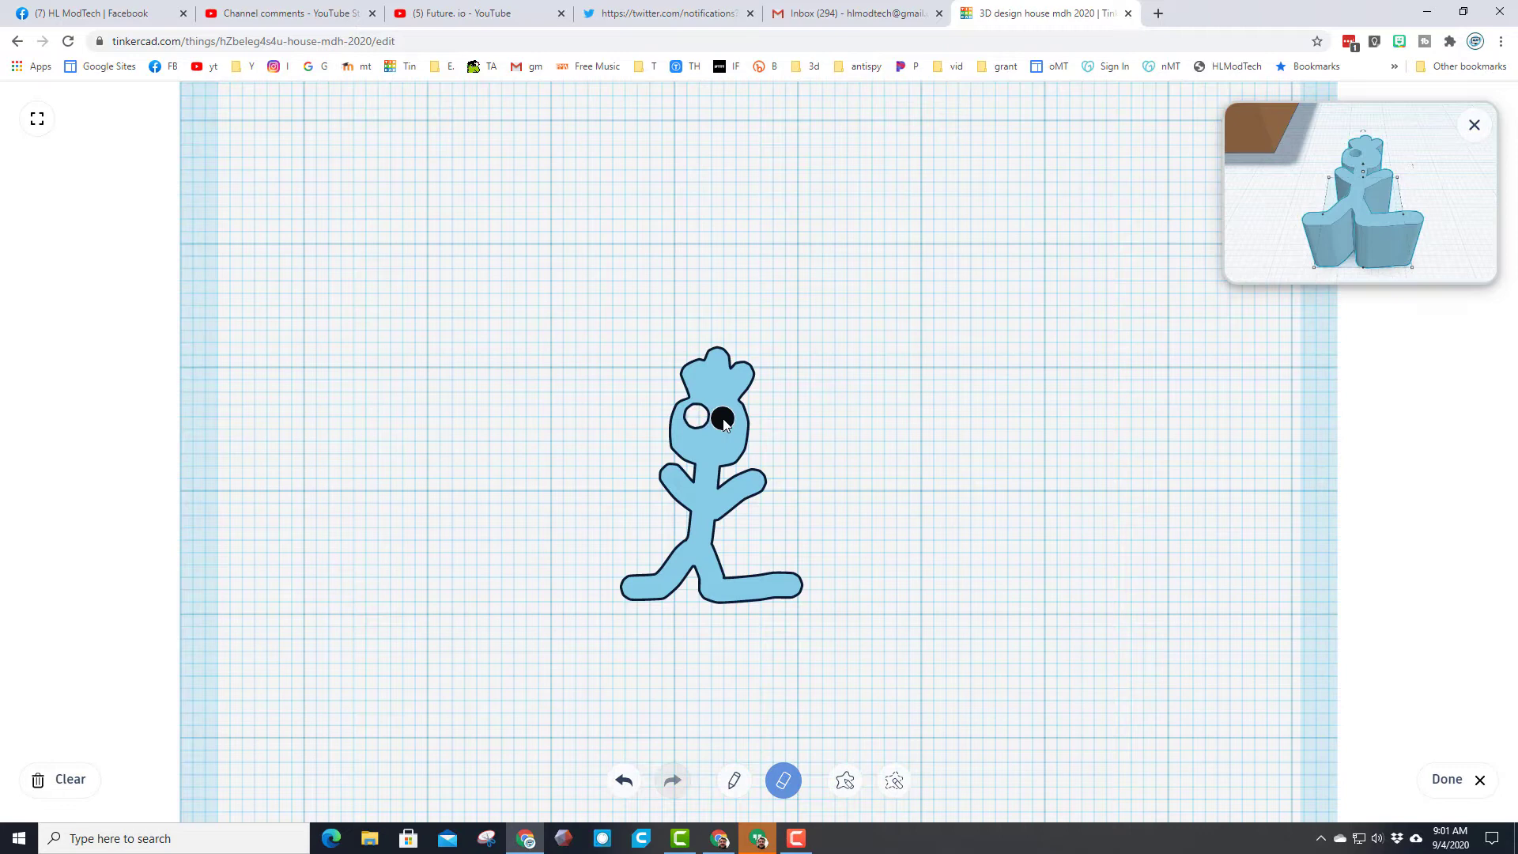
{"action": "left_click", "coordinate": [722, 418]}
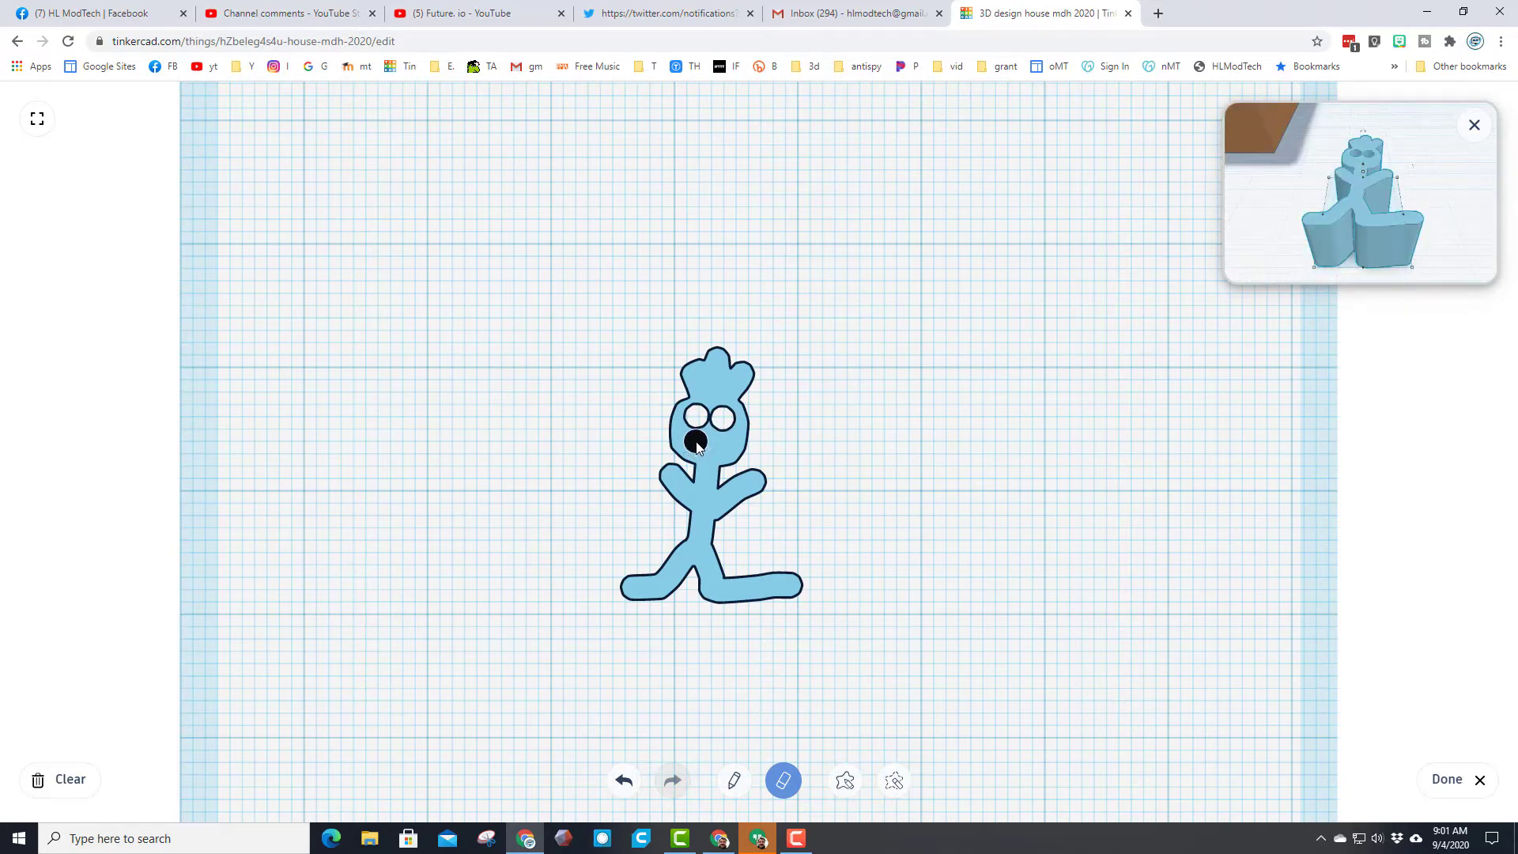
{"action": "left_click", "coordinate": [693, 446]}
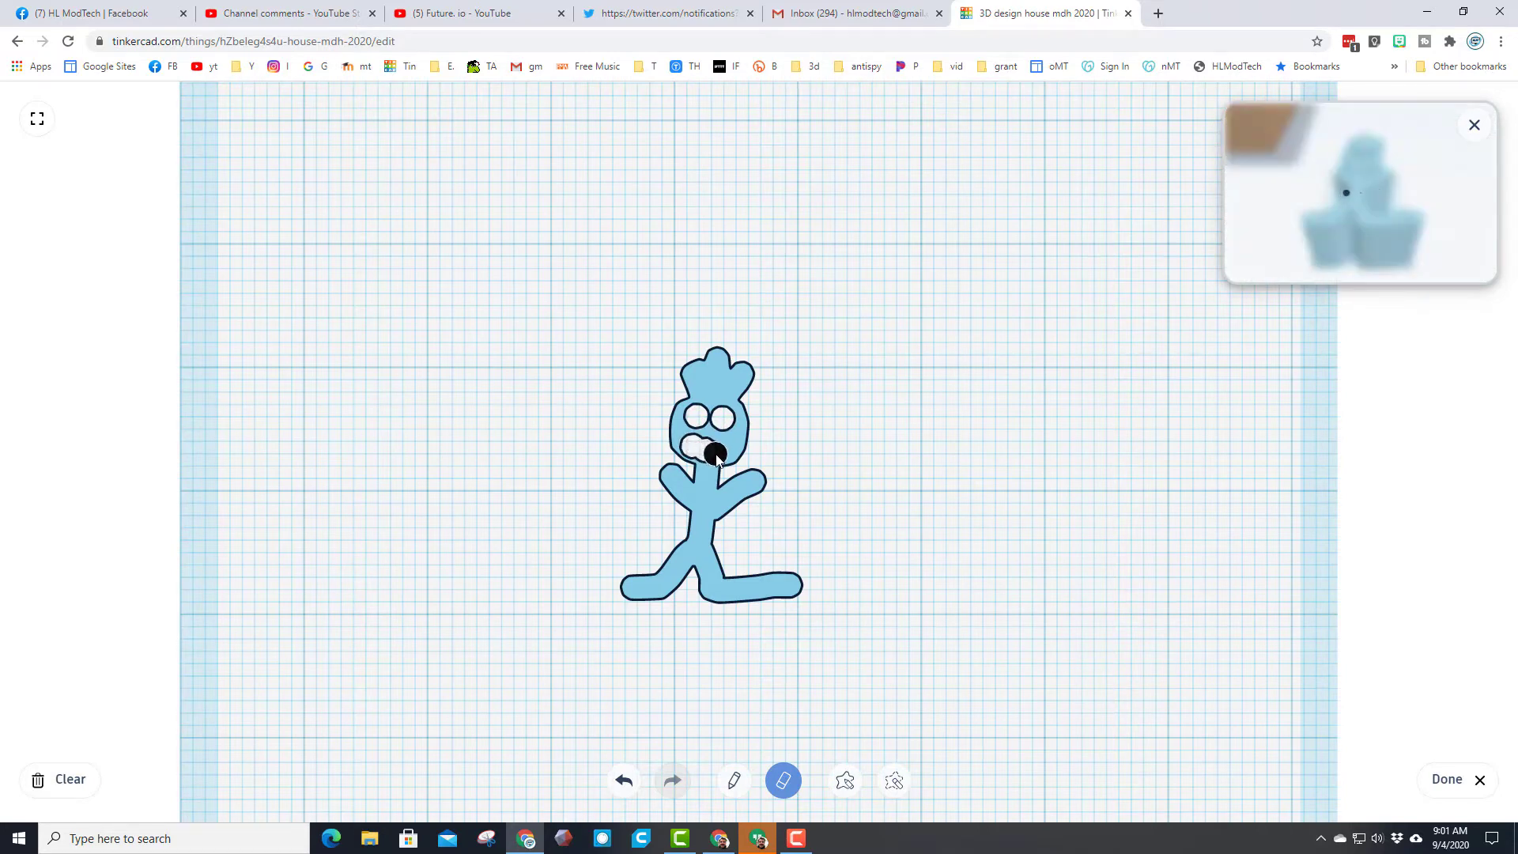
{"action": "left_click", "coordinate": [720, 446]}
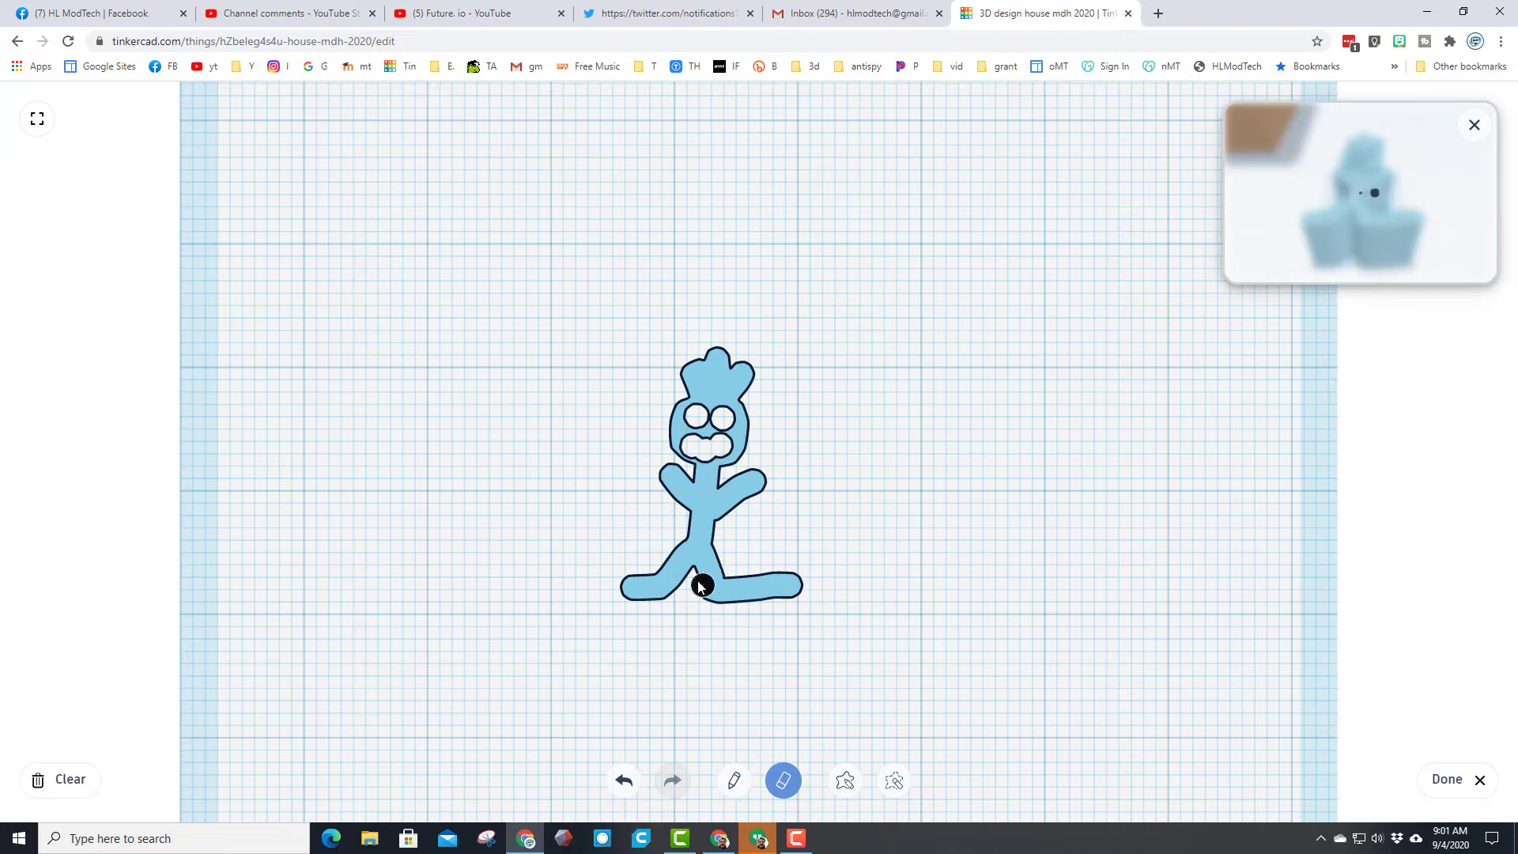
{"action": "left_click", "coordinate": [664, 475]}
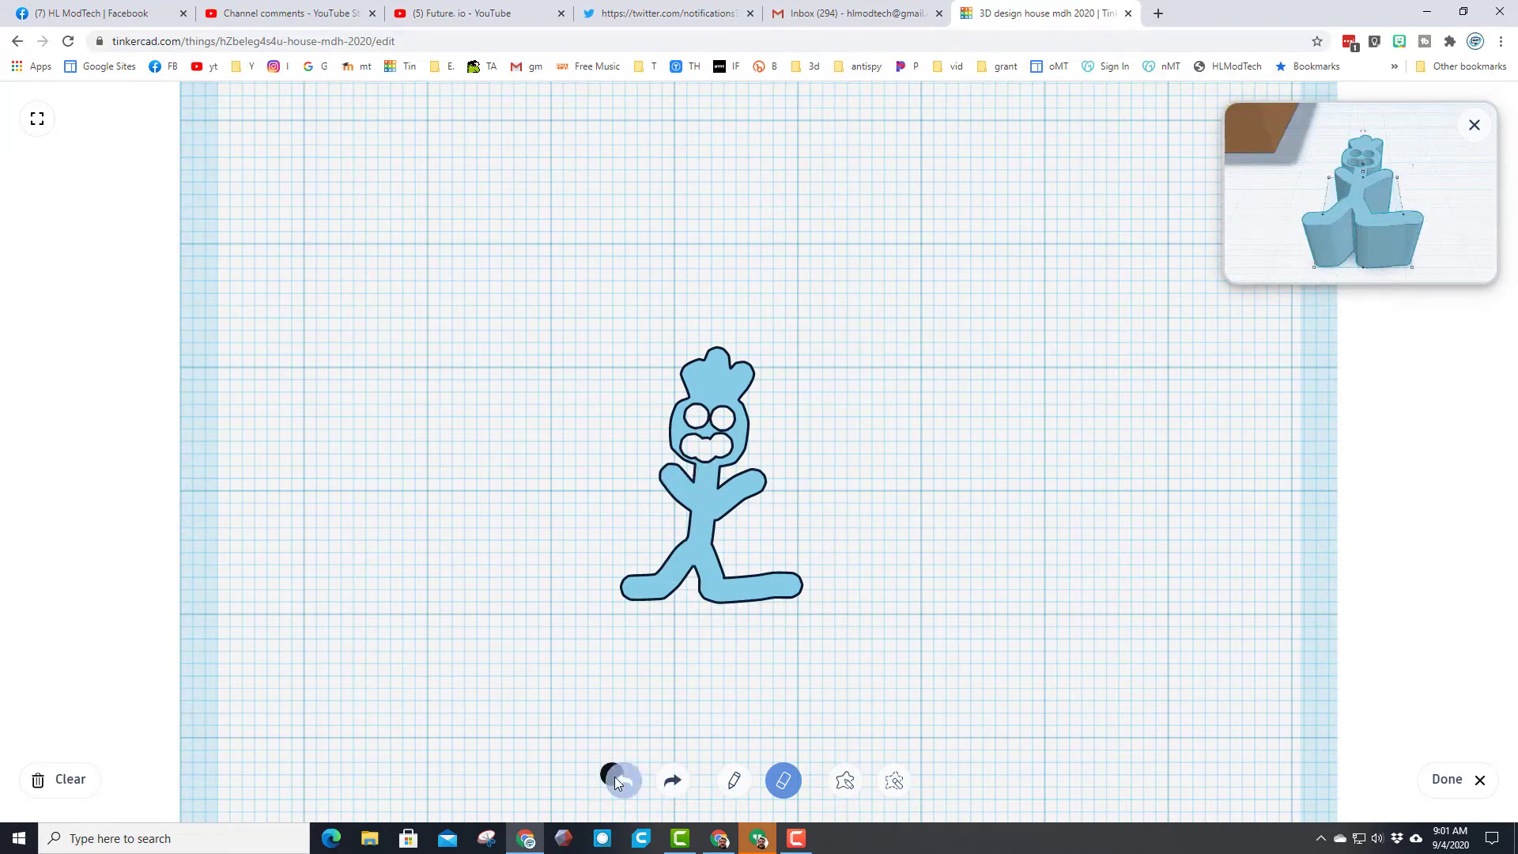
{"action": "left_click", "coordinate": [623, 783]}
{"action": "left_click", "coordinate": [624, 782]}
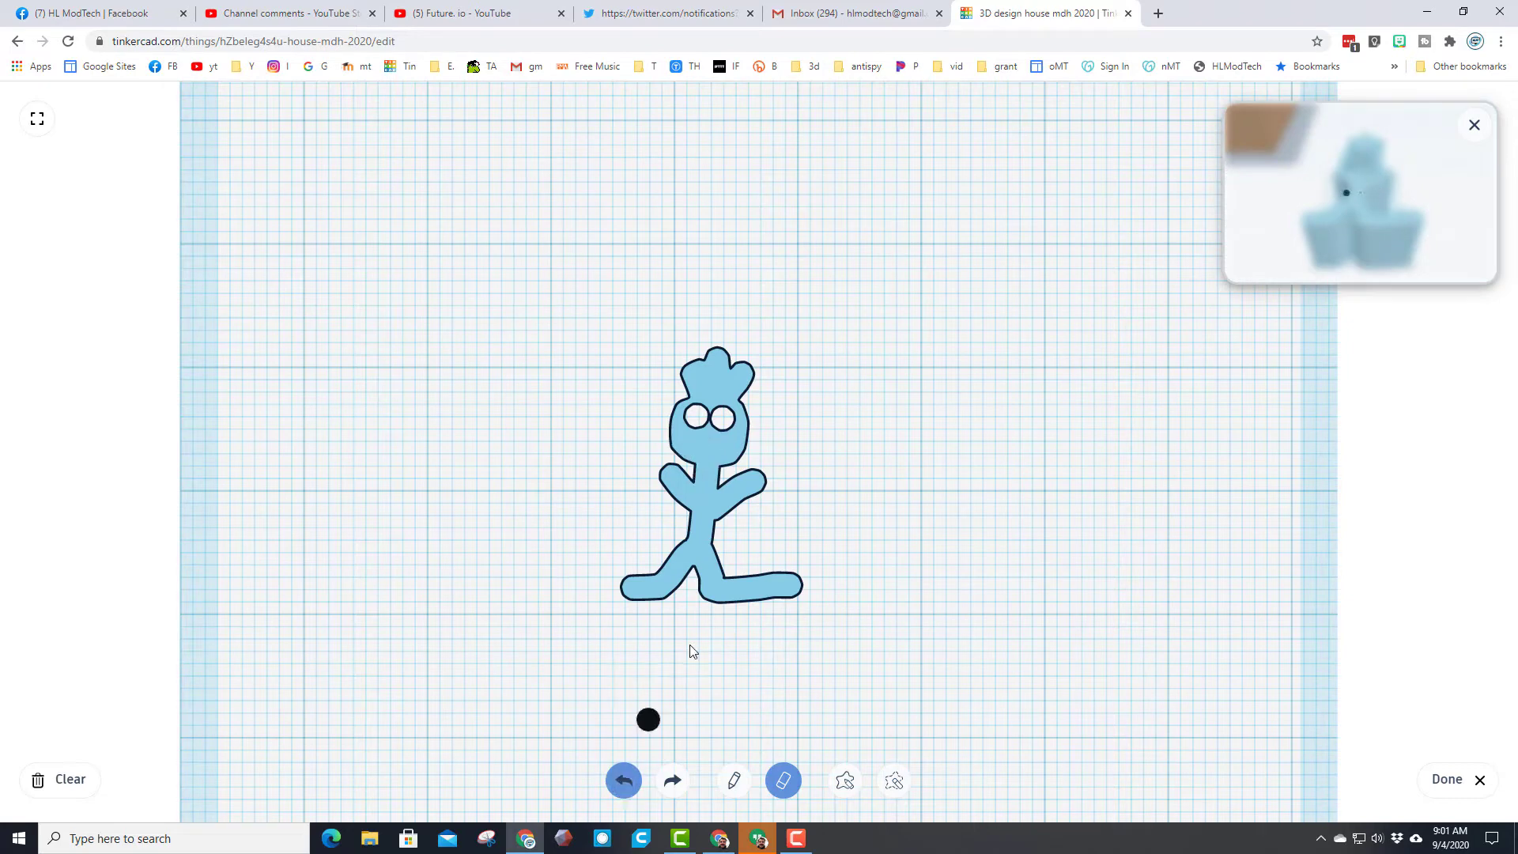
{"action": "left_click_drag", "start_coordinate": [690, 447], "coordinate": [699, 452]}
{"action": "left_click", "coordinate": [624, 781]}
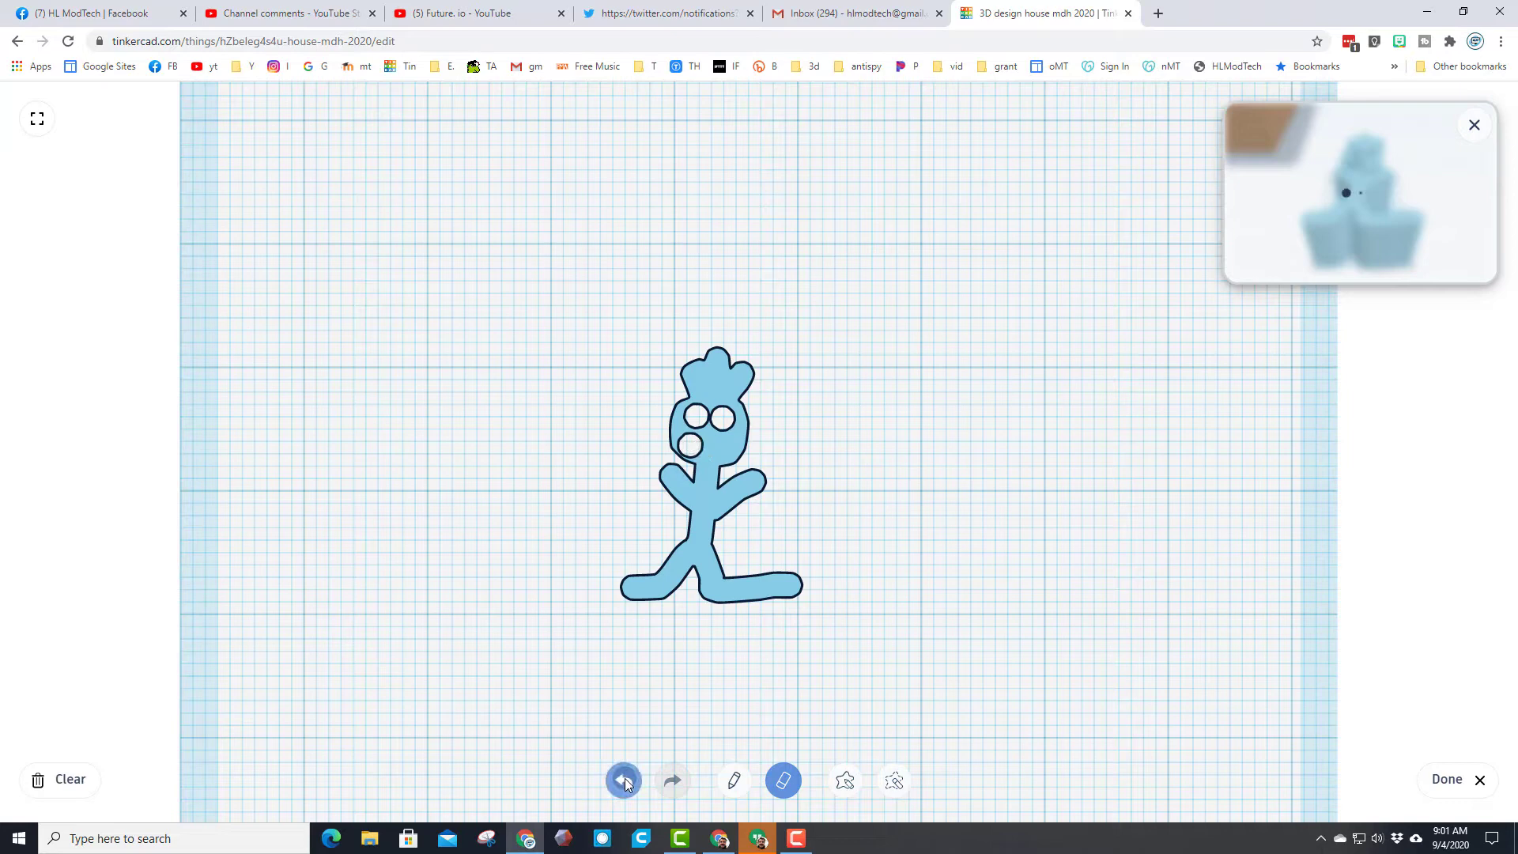
{"action": "left_click", "coordinate": [624, 780]}
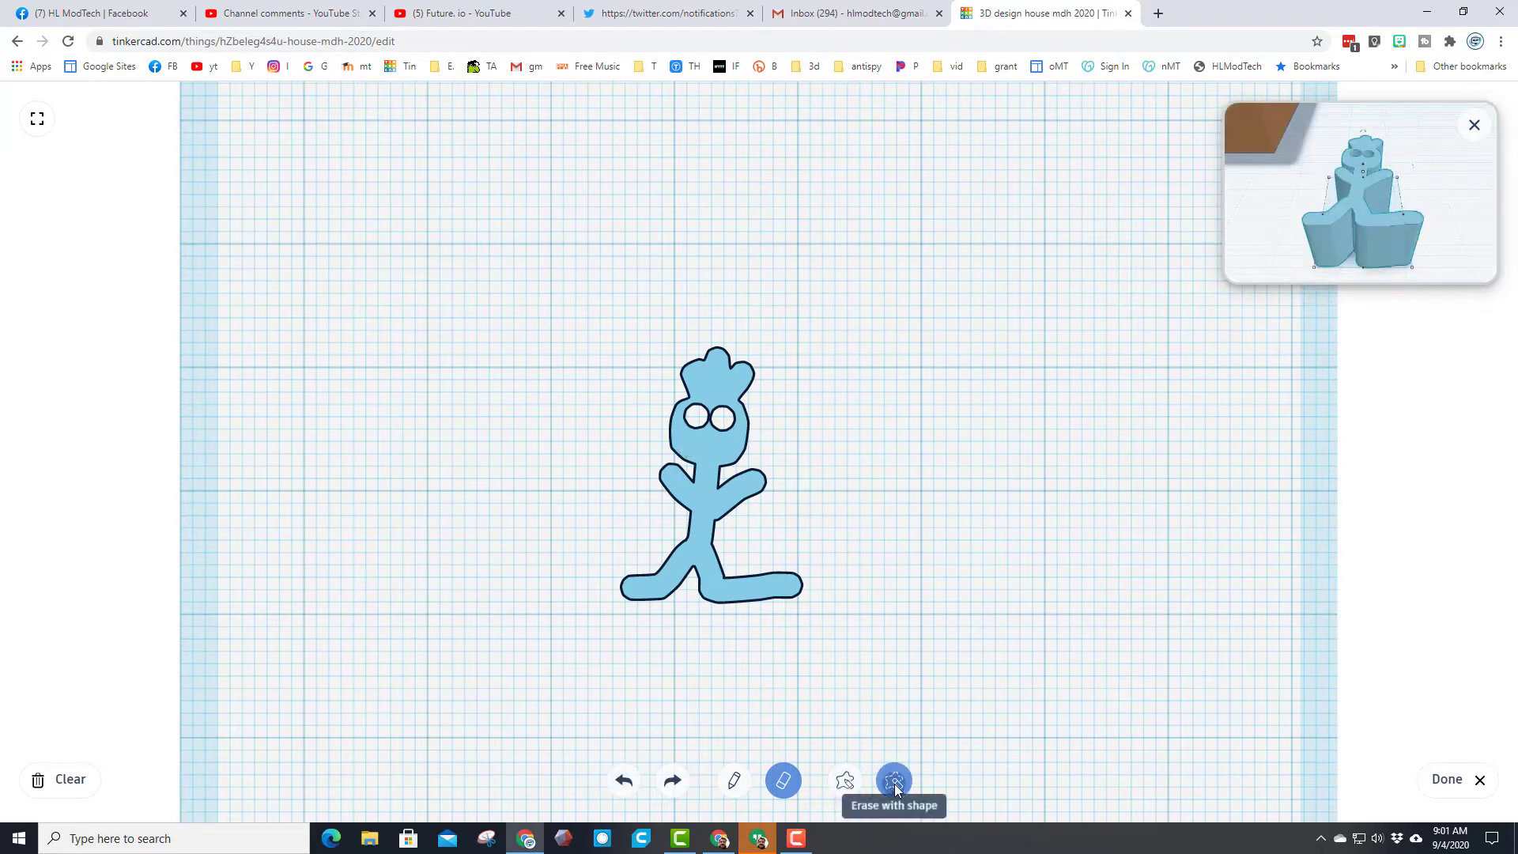
Step: Cut a mouth below the eyes using Erase with shape and finish the scribble
{"action": "left_click", "coordinate": [895, 785]}
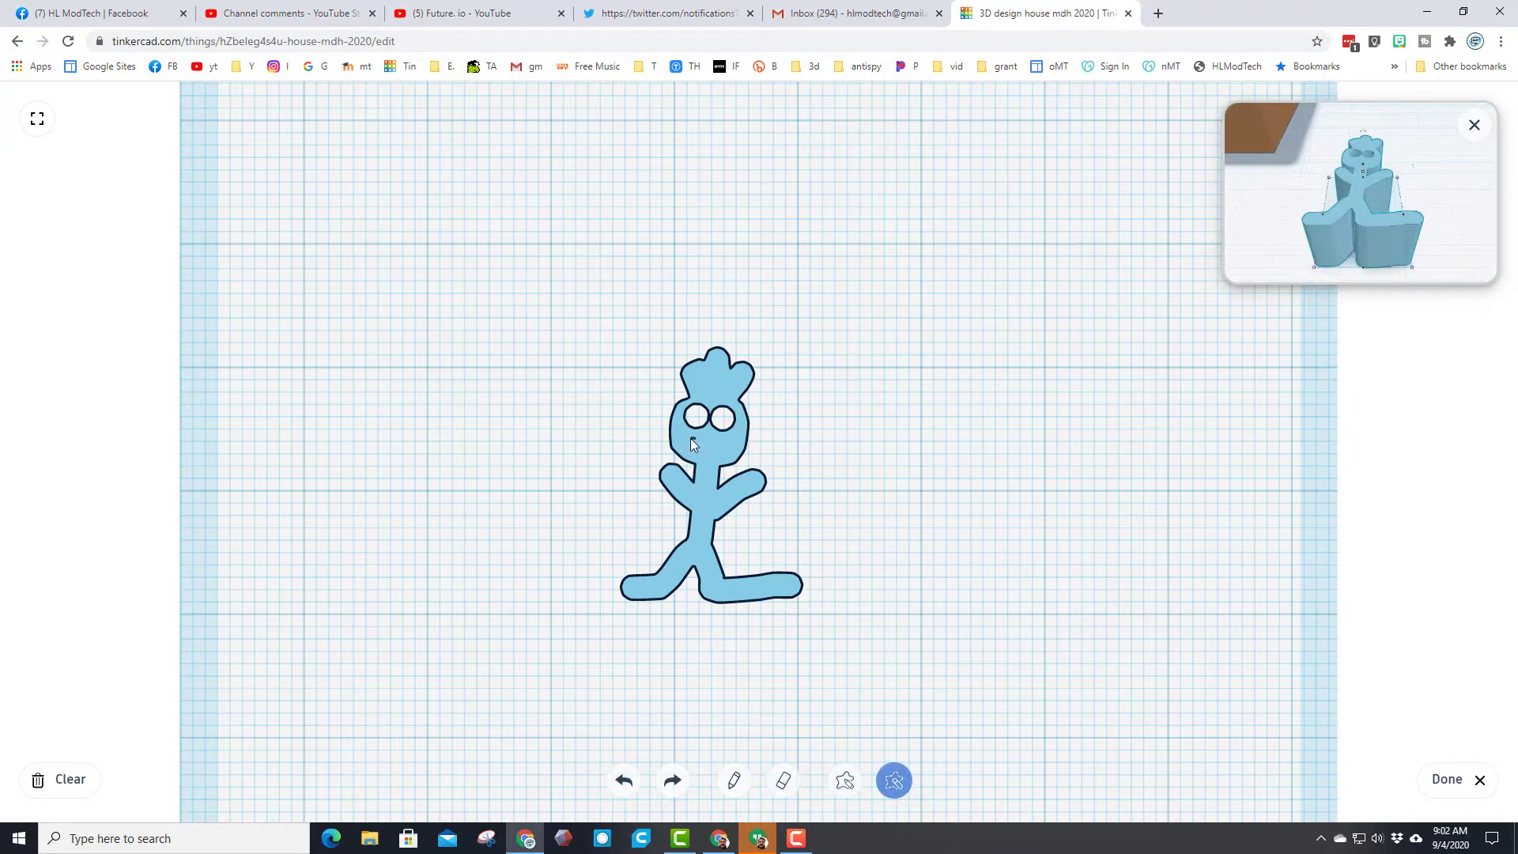
{"action": "left_click_drag", "start_coordinate": [702, 453], "coordinate": [733, 442]}
{"action": "left_click", "coordinate": [1444, 779]}
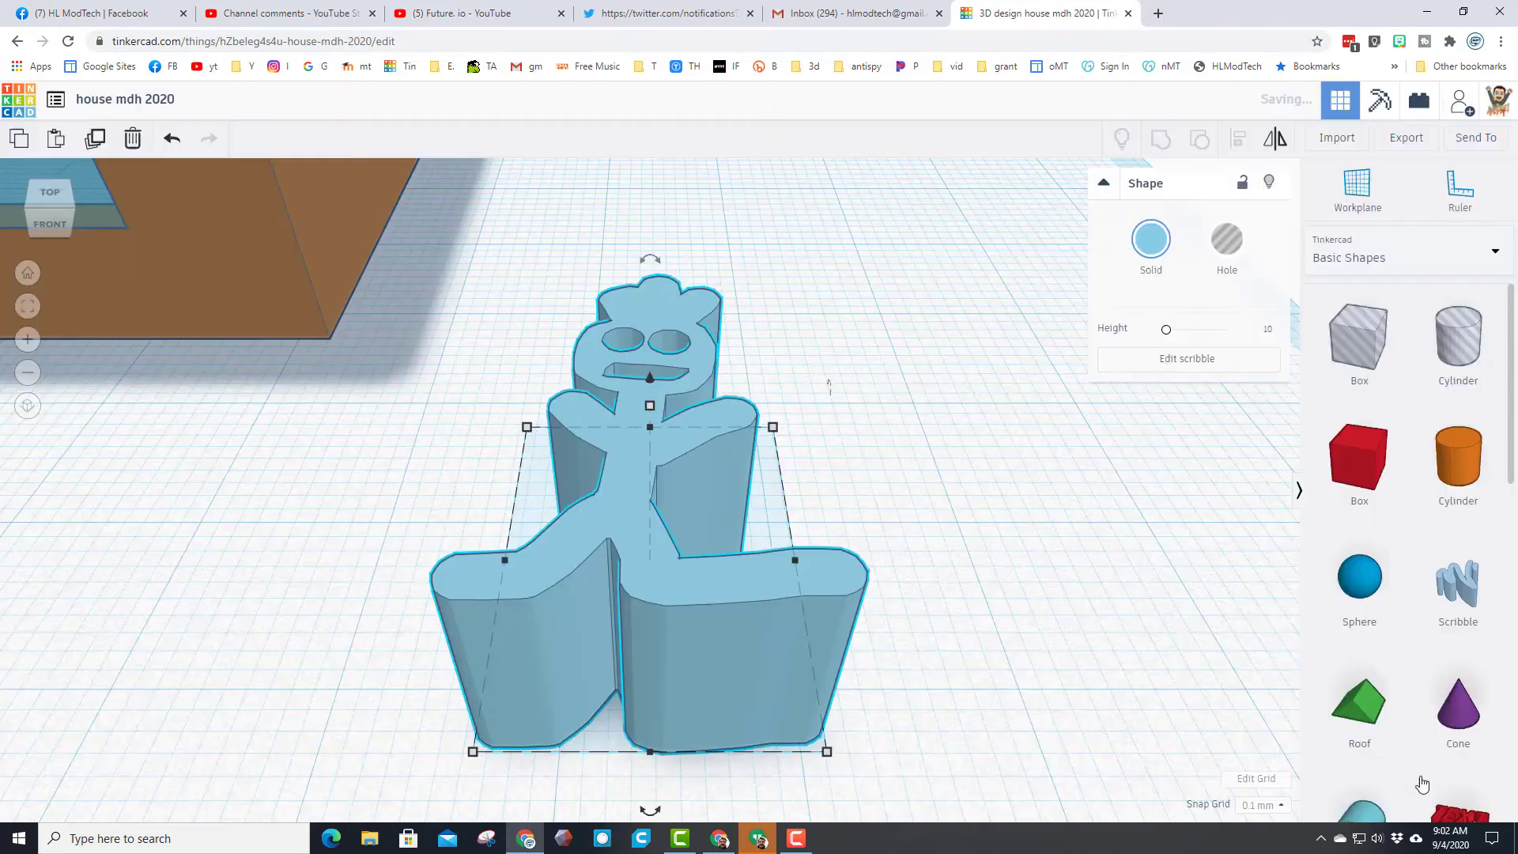
Step: Rotate the scribble figure 90° so it stands upright and drop it onto the workplane
{"action": "scroll", "coordinate": [887, 655], "scroll_direction": "down", "scroll_amount": 5}
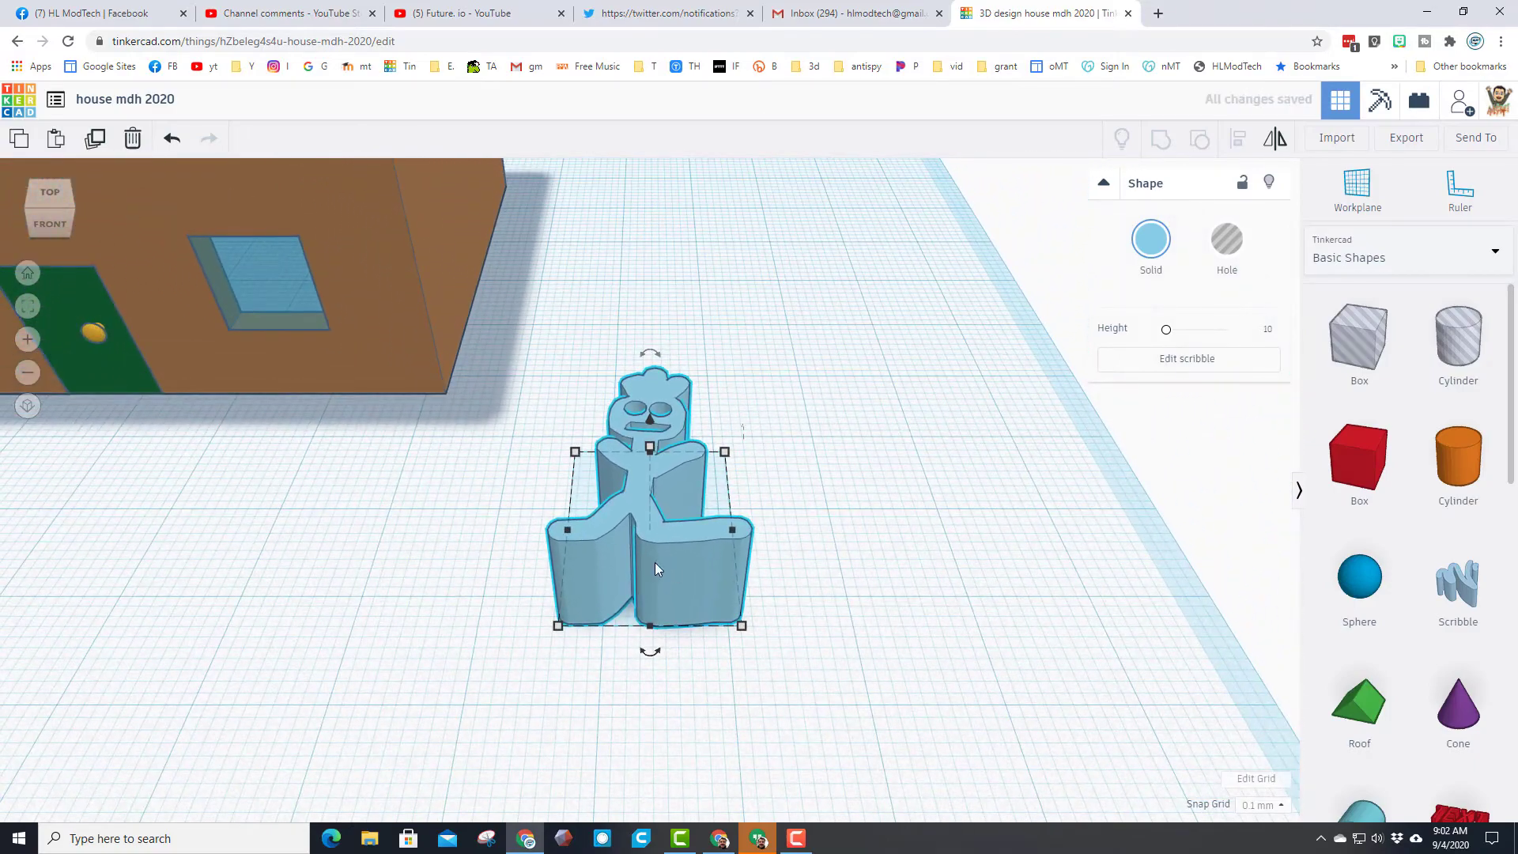
{"action": "mouse_move", "coordinate": [949, 615]}
{"action": "right_mouse_down"}
{"action": "mouse_move", "coordinate": [476, 551]}
{"action": "mouse_move", "coordinate": [370, 519]}
{"action": "right_mouse_up"}
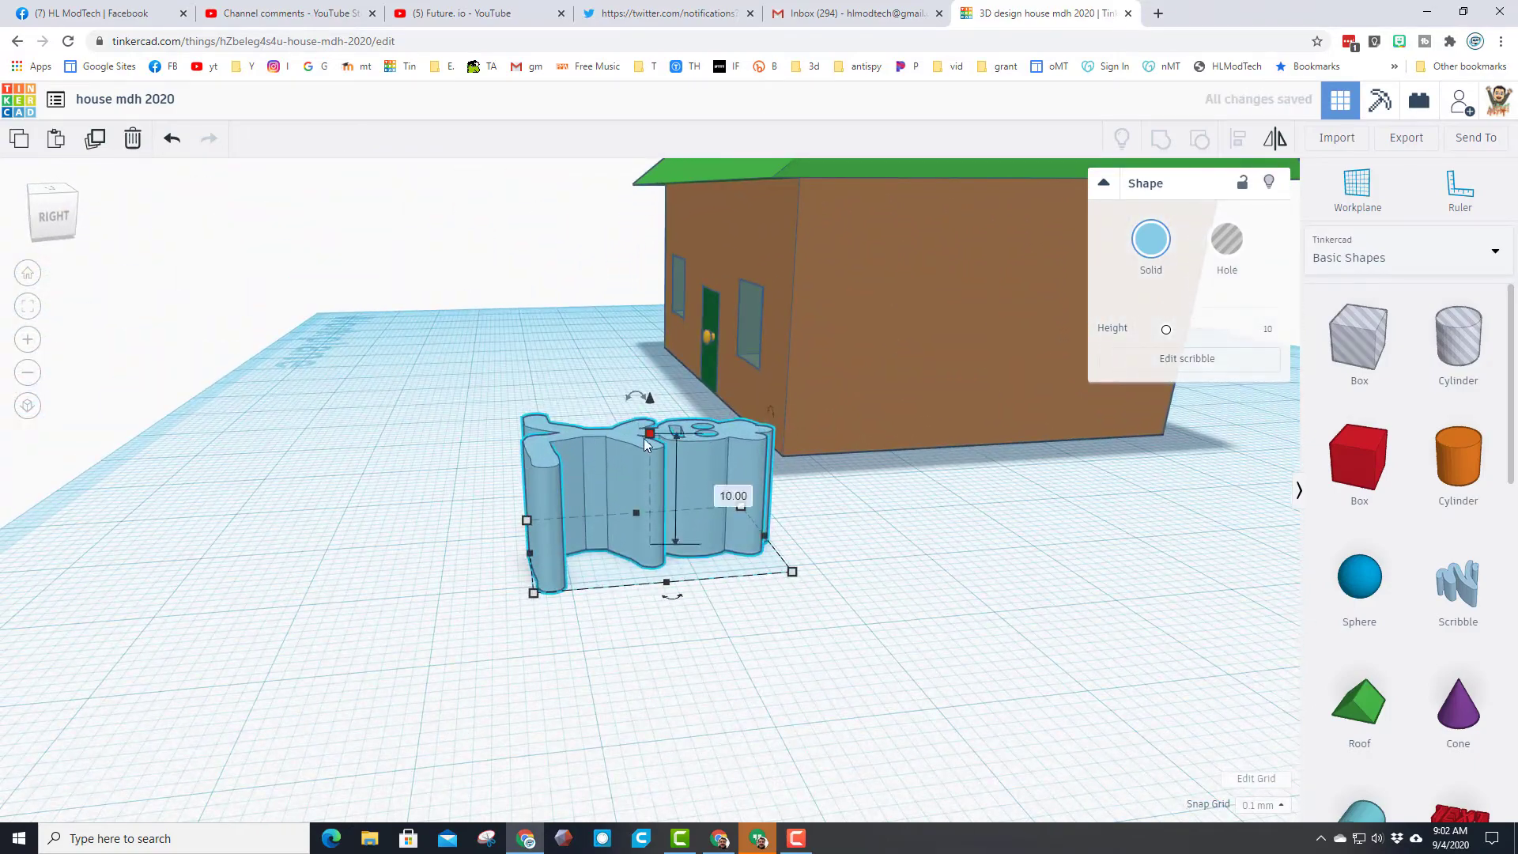
{"action": "mouse_move", "coordinate": [642, 433]}
{"action": "left_mouse_down"}
{"action": "mouse_move", "coordinate": [637, 324]}
{"action": "mouse_move", "coordinate": [624, 473]}
{"action": "mouse_move", "coordinate": [610, 479]}
{"action": "mouse_move", "coordinate": [638, 487]}
{"action": "mouse_move", "coordinate": [545, 498]}
{"action": "mouse_move", "coordinate": [430, 332]}
{"action": "mouse_move", "coordinate": [310, 559]}
{"action": "mouse_move", "coordinate": [335, 373]}
{"action": "mouse_move", "coordinate": [491, 441]}
{"action": "mouse_move", "coordinate": [598, 417]}
{"action": "mouse_move", "coordinate": [545, 468]}
{"action": "mouse_move", "coordinate": [548, 500]}
{"action": "left_mouse_up"}
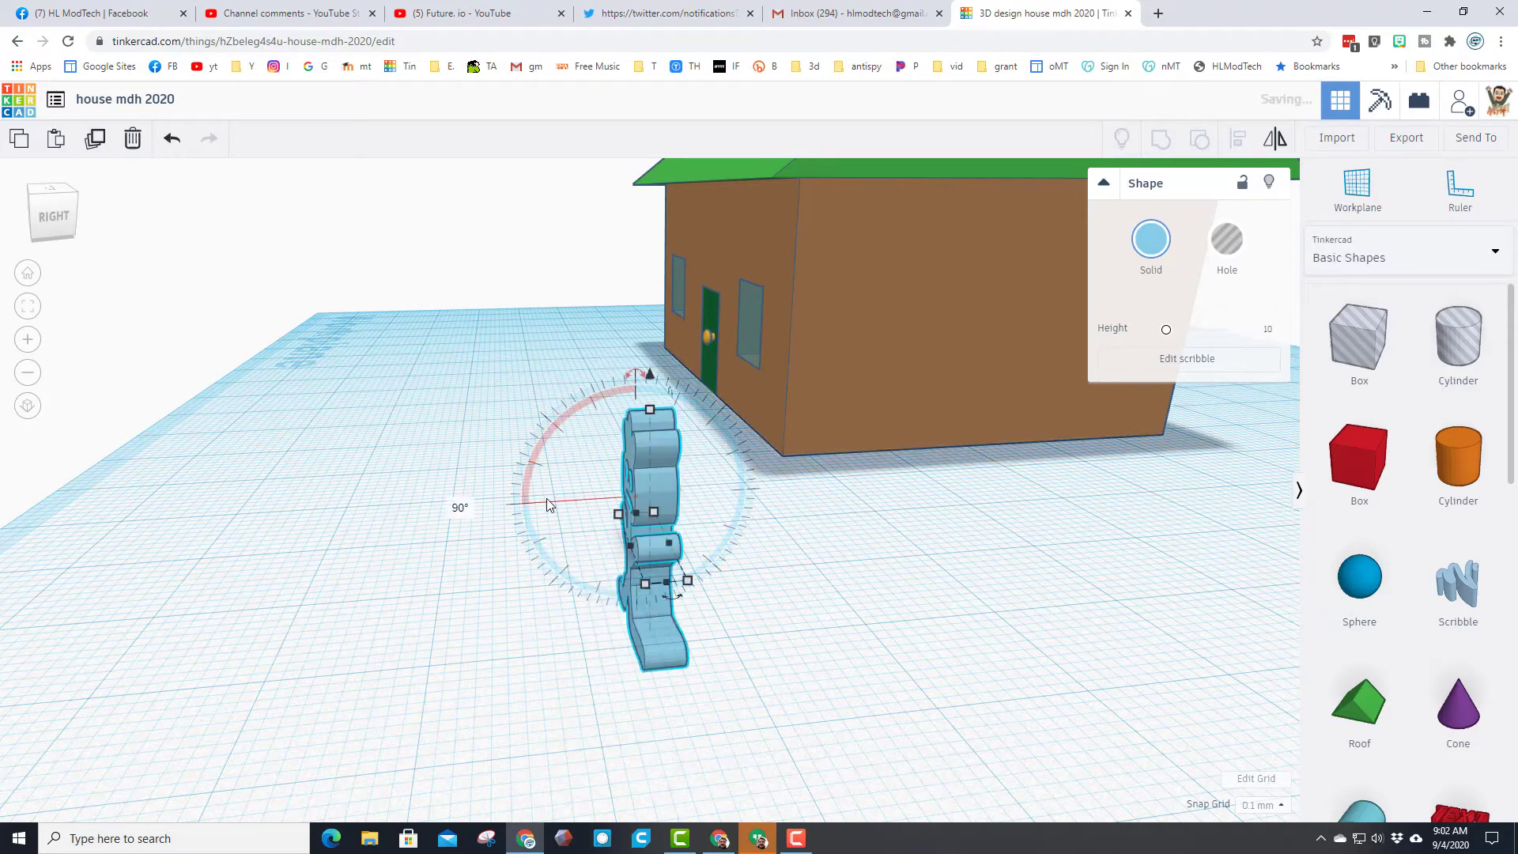
{"action": "key", "text": "d"}
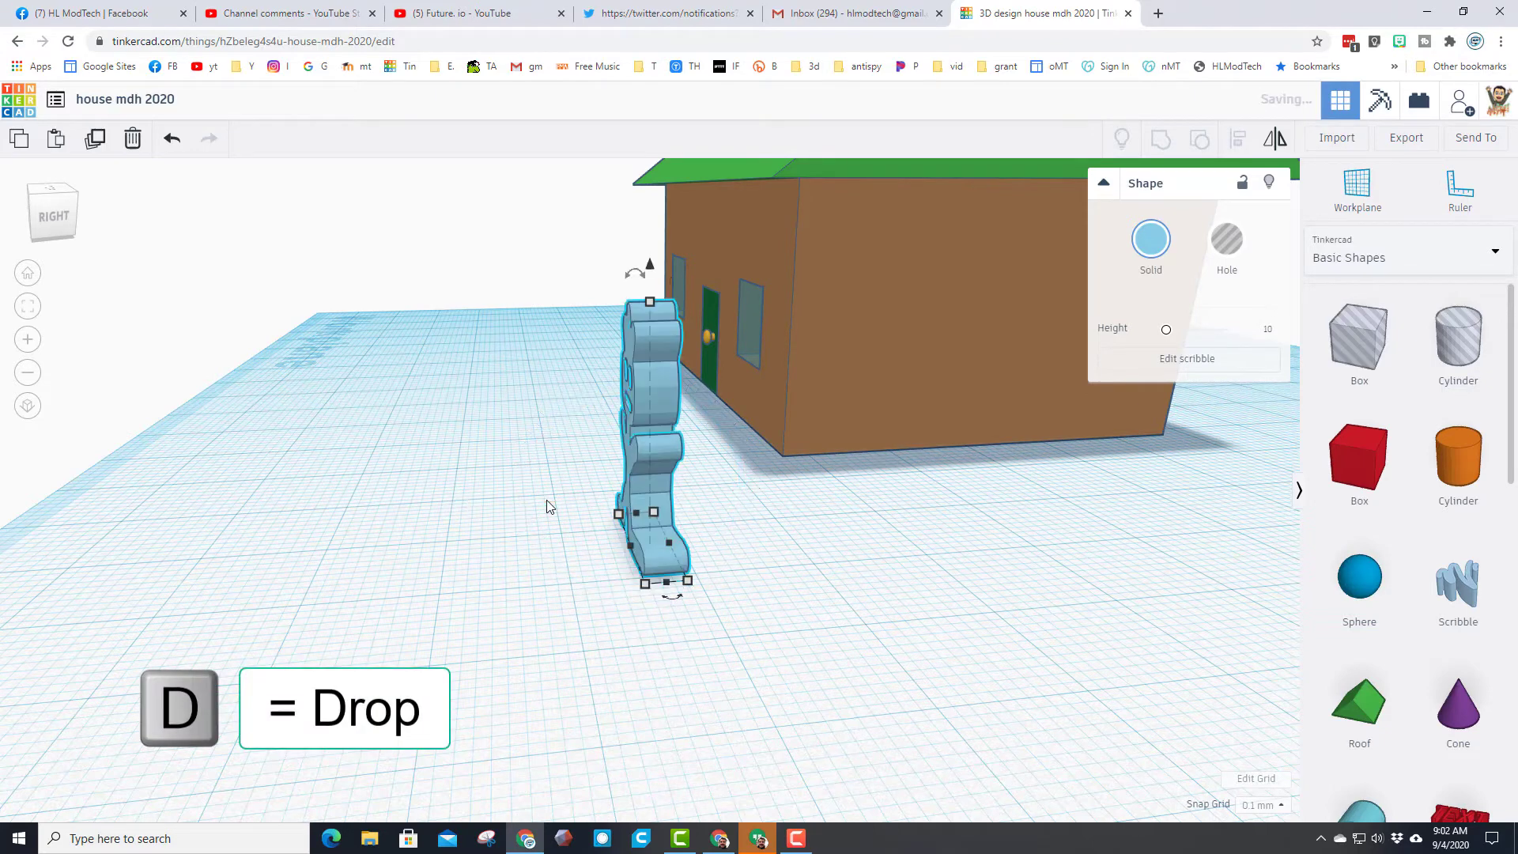
{"action": "mouse_move", "coordinate": [427, 569]}
{"action": "right_mouse_down"}
{"action": "mouse_move", "coordinate": [775, 567]}
{"action": "mouse_move", "coordinate": [591, 582]}
{"action": "right_mouse_up"}
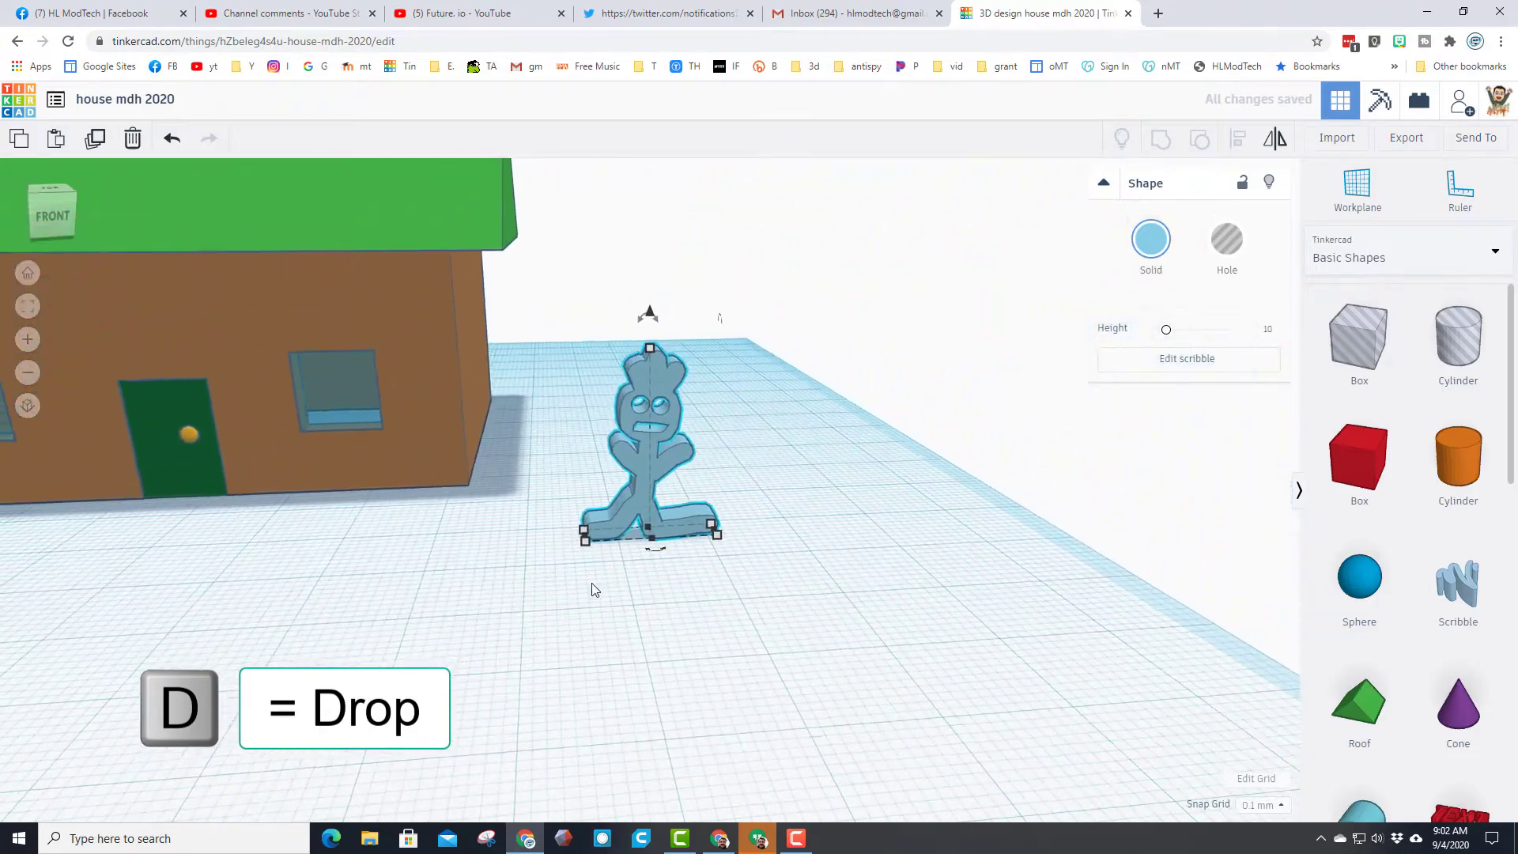
Step: Move the figure next to the front door and scale it down to about the door's height
{"action": "mouse_move", "coordinate": [482, 484]}
{"action": "left_mouse_down"}
{"action": "mouse_move", "coordinate": [254, 458]}
{"action": "mouse_move", "coordinate": [276, 446]}
{"action": "mouse_move", "coordinate": [269, 457]}
{"action": "left_mouse_up"}
{"action": "mouse_move", "coordinate": [269, 457]}
{"action": "right_mouse_down"}
{"action": "mouse_move", "coordinate": [315, 561]}
{"action": "mouse_move", "coordinate": [260, 592]}
{"action": "mouse_move", "coordinate": [372, 538]}
{"action": "right_mouse_up"}
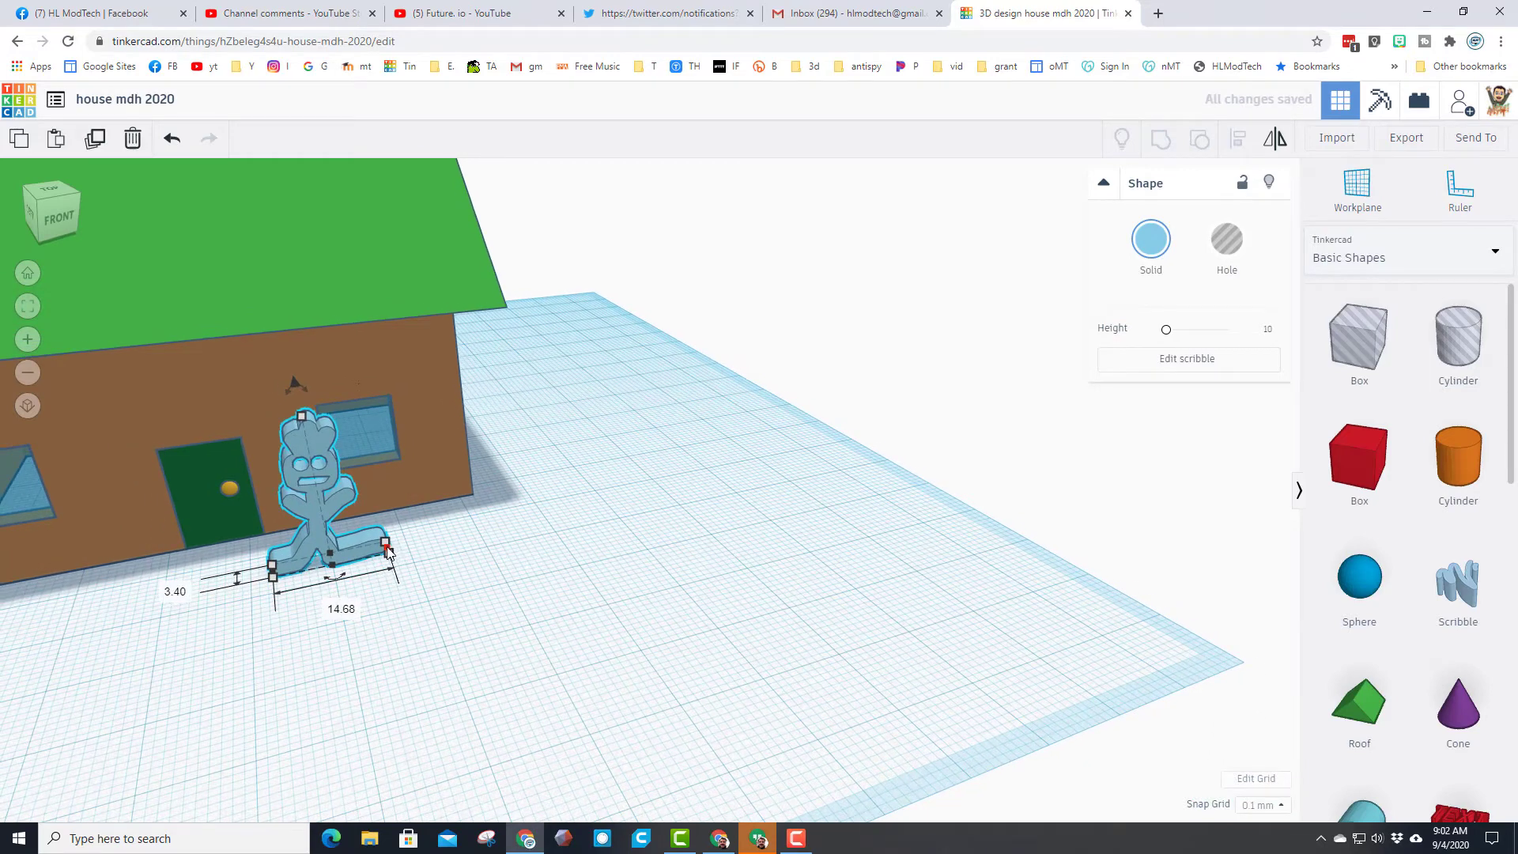
{"action": "left_click_drag", "start_coordinate": [386, 546], "coordinate": [351, 558]}
{"action": "left_click_drag", "start_coordinate": [278, 423], "coordinate": [278, 469]}
{"action": "scroll", "coordinate": [277, 622], "scroll_direction": "up", "scroll_amount": 1}
{"action": "right_click_drag", "start_coordinate": [276, 621], "coordinate": [309, 593]}
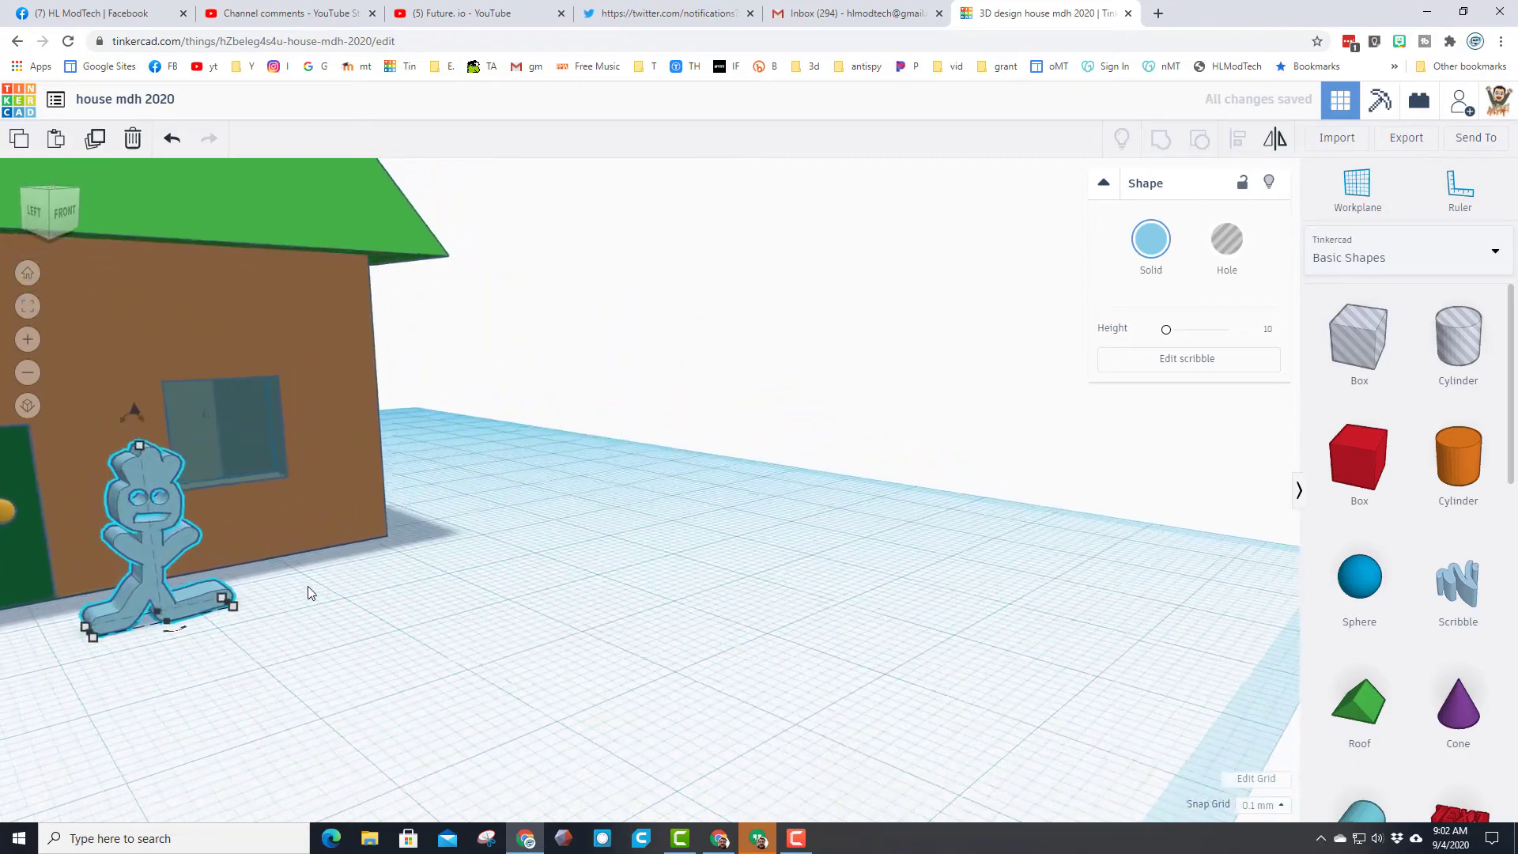
Step: Colour the figure light pink
{"action": "left_click", "coordinate": [1150, 242]}
{"action": "left_click", "coordinate": [1361, 357]}
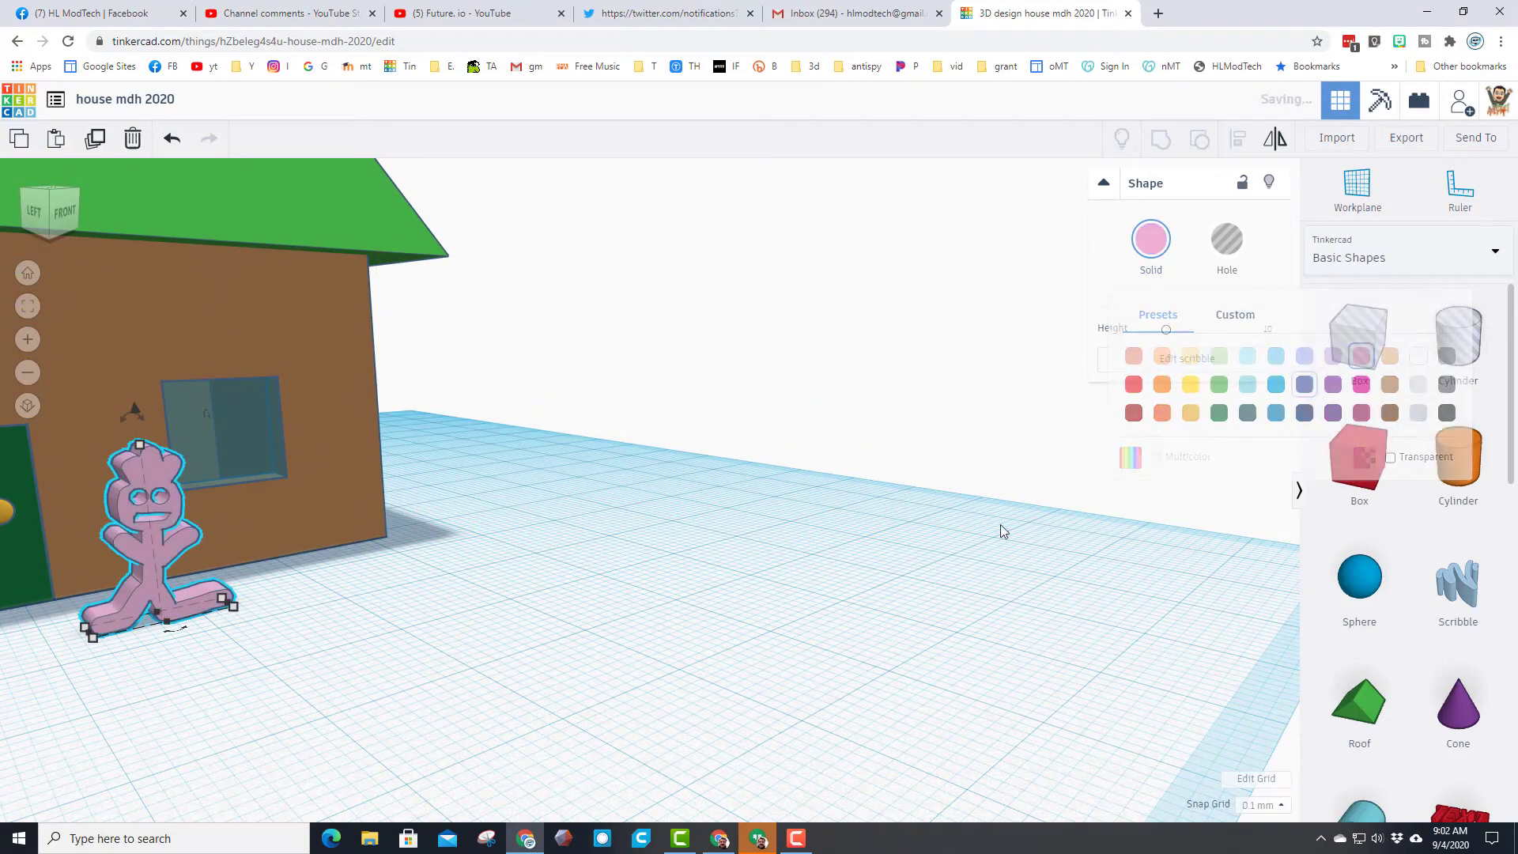
{"action": "right_click_drag", "start_coordinate": [999, 524], "coordinate": [509, 568]}
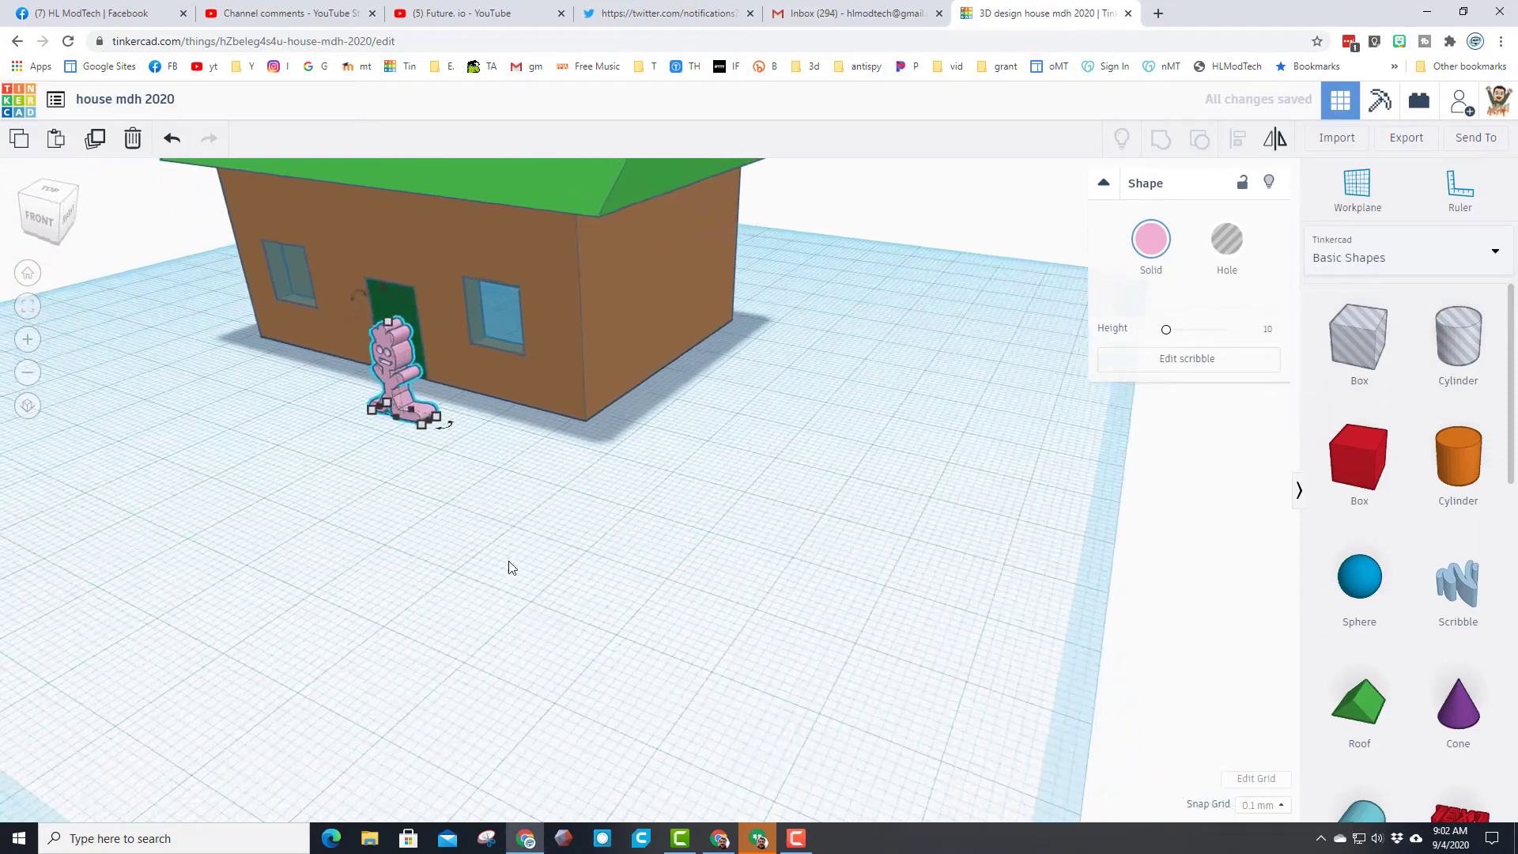
Step: Colour the figure green
{"action": "left_click", "coordinate": [1152, 242]}
{"action": "left_click", "coordinate": [1191, 384]}
{"action": "right_click_drag", "start_coordinate": [512, 530], "coordinate": [732, 495]}
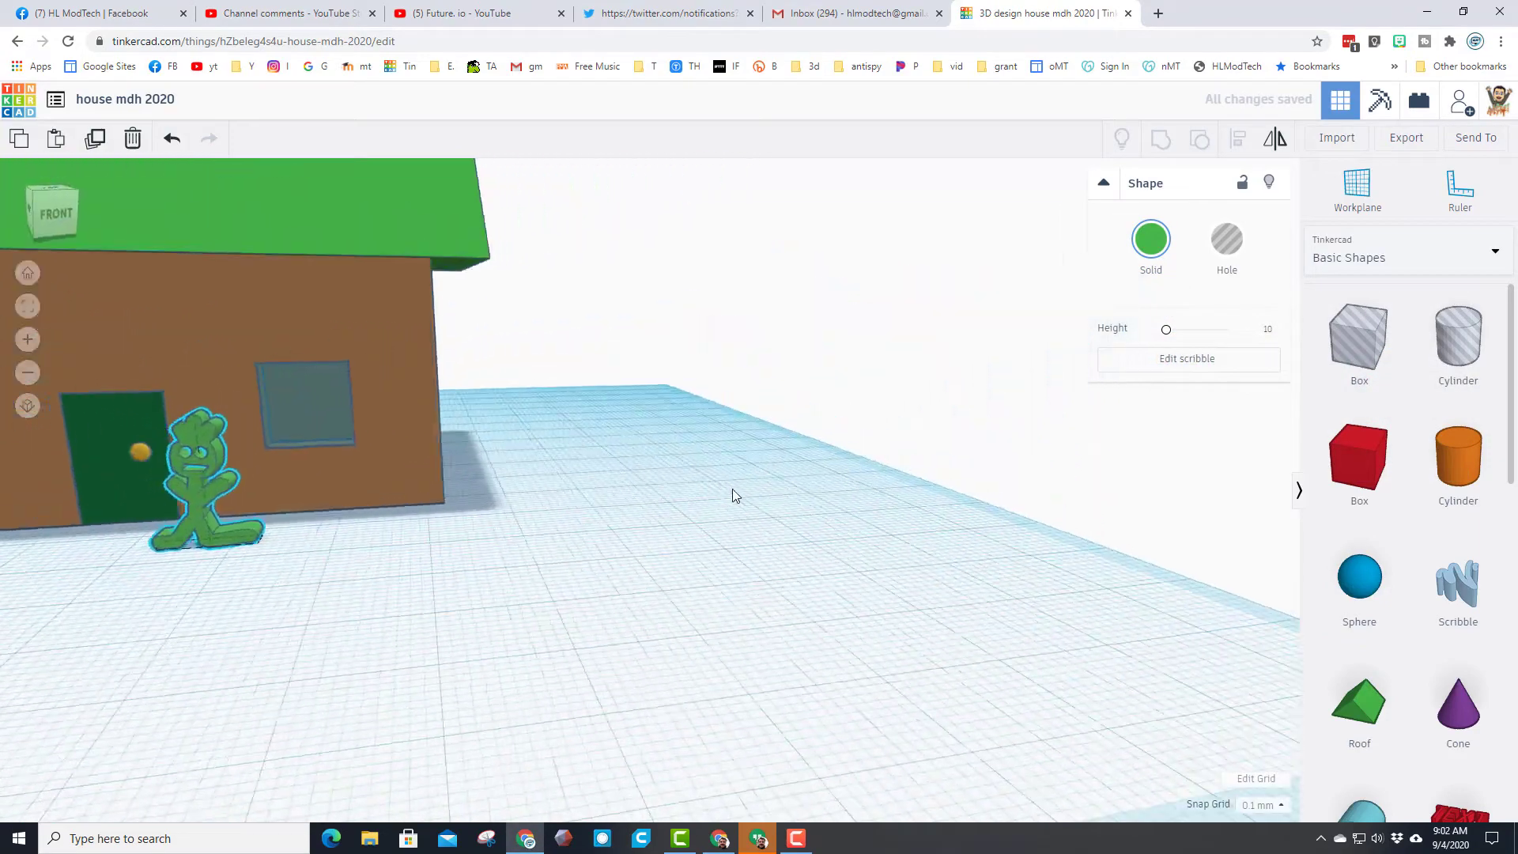
{"action": "scroll", "coordinate": [732, 496], "scroll_direction": "down", "scroll_amount": 5}
{"action": "right_click_drag", "start_coordinate": [502, 461], "coordinate": [528, 478]}
{"action": "scroll", "coordinate": [693, 486], "scroll_direction": "up", "scroll_amount": 5}
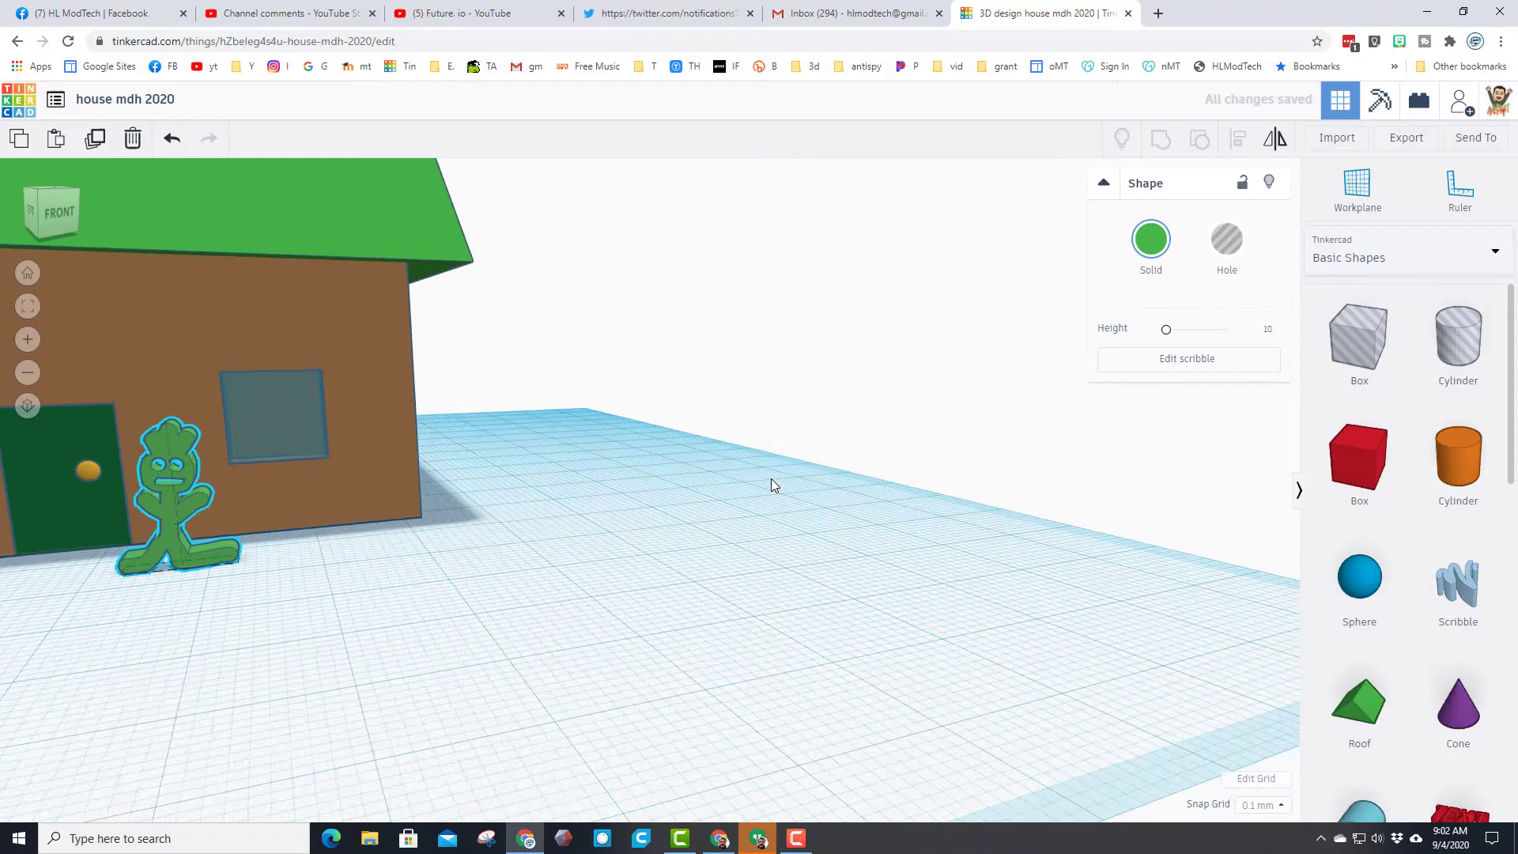
{"action": "right_click_drag", "start_coordinate": [771, 480], "coordinate": [281, 547]}
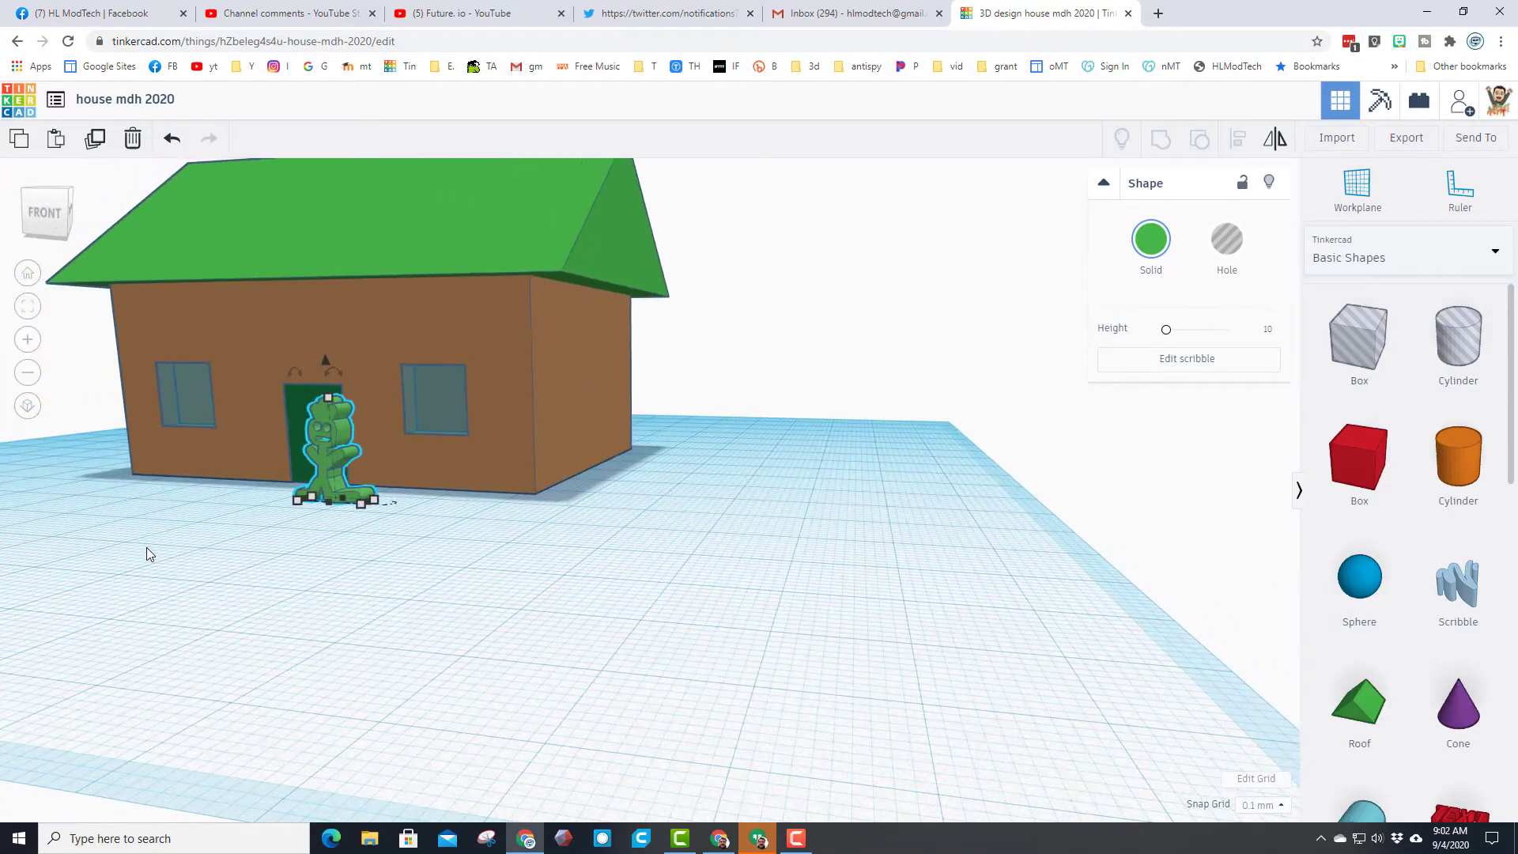
{"action": "scroll", "coordinate": [146, 547], "scroll_direction": "up", "scroll_amount": 3}
{"action": "right_click_drag", "start_coordinate": [145, 547], "coordinate": [383, 536]}
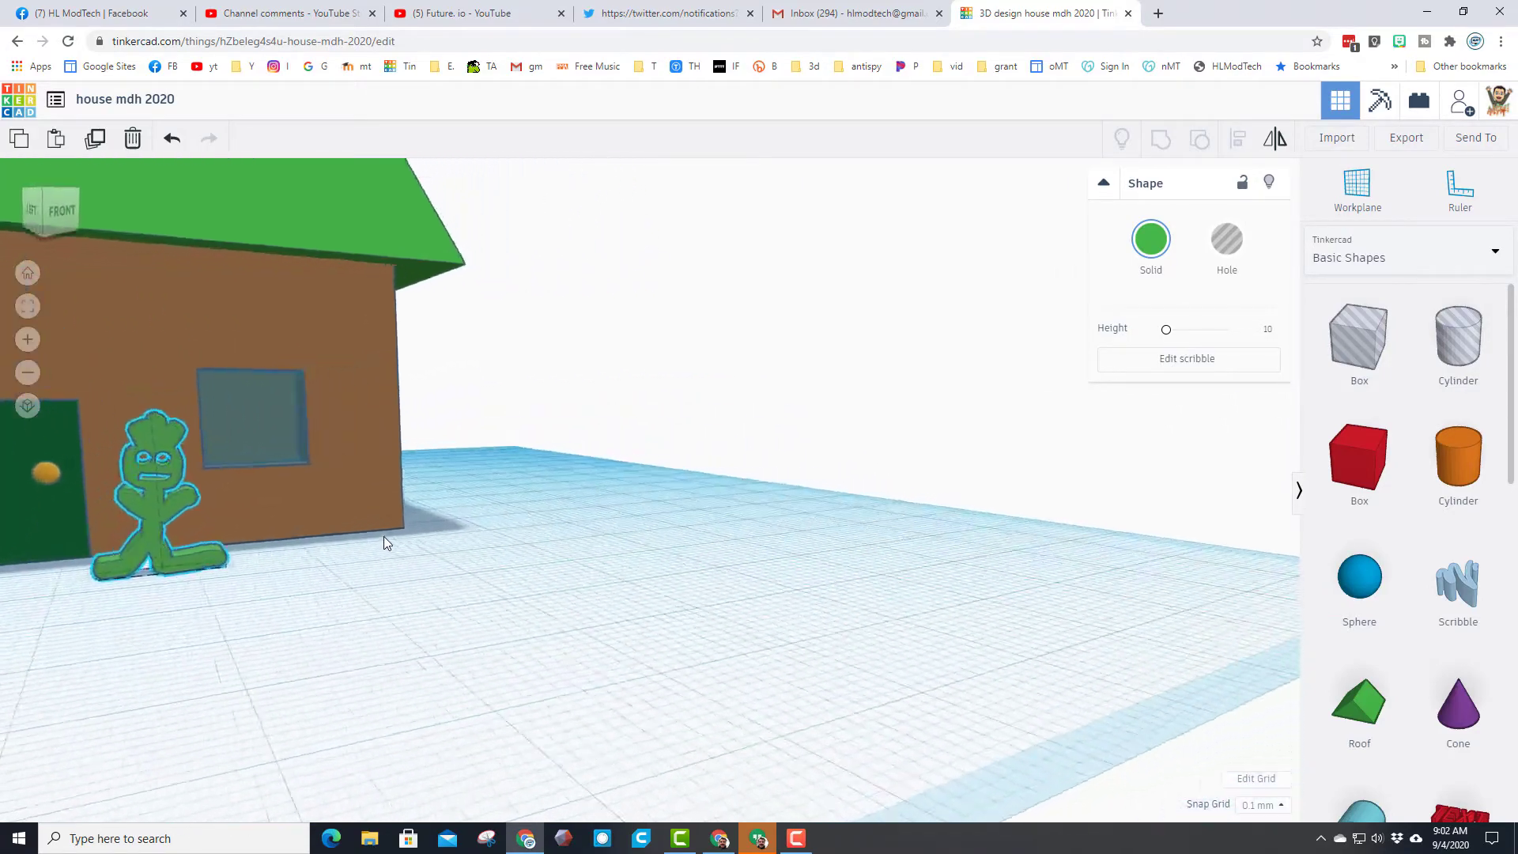
Step: Reopen the figure's scribble, erase the end of its overlong foot, and switch back to drawing
{"action": "double_click", "coordinate": [148, 527]}
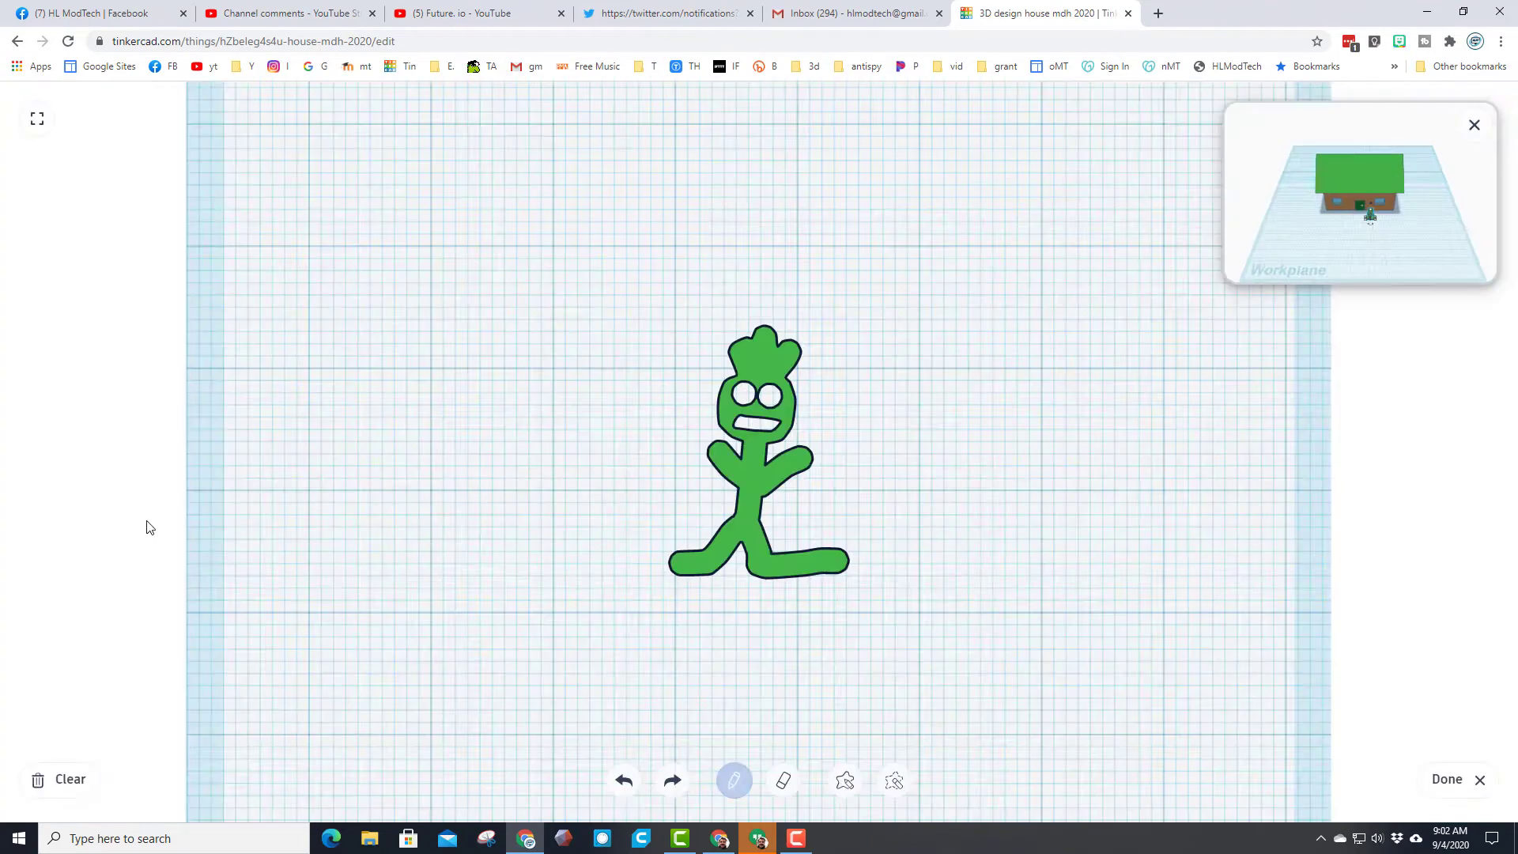
{"action": "left_click", "coordinate": [780, 770]}
{"action": "mouse_move", "coordinate": [803, 546]}
{"action": "left_mouse_down"}
{"action": "mouse_move", "coordinate": [817, 577]}
{"action": "mouse_move", "coordinate": [824, 555]}
{"action": "mouse_move", "coordinate": [845, 574]}
{"action": "left_mouse_up"}
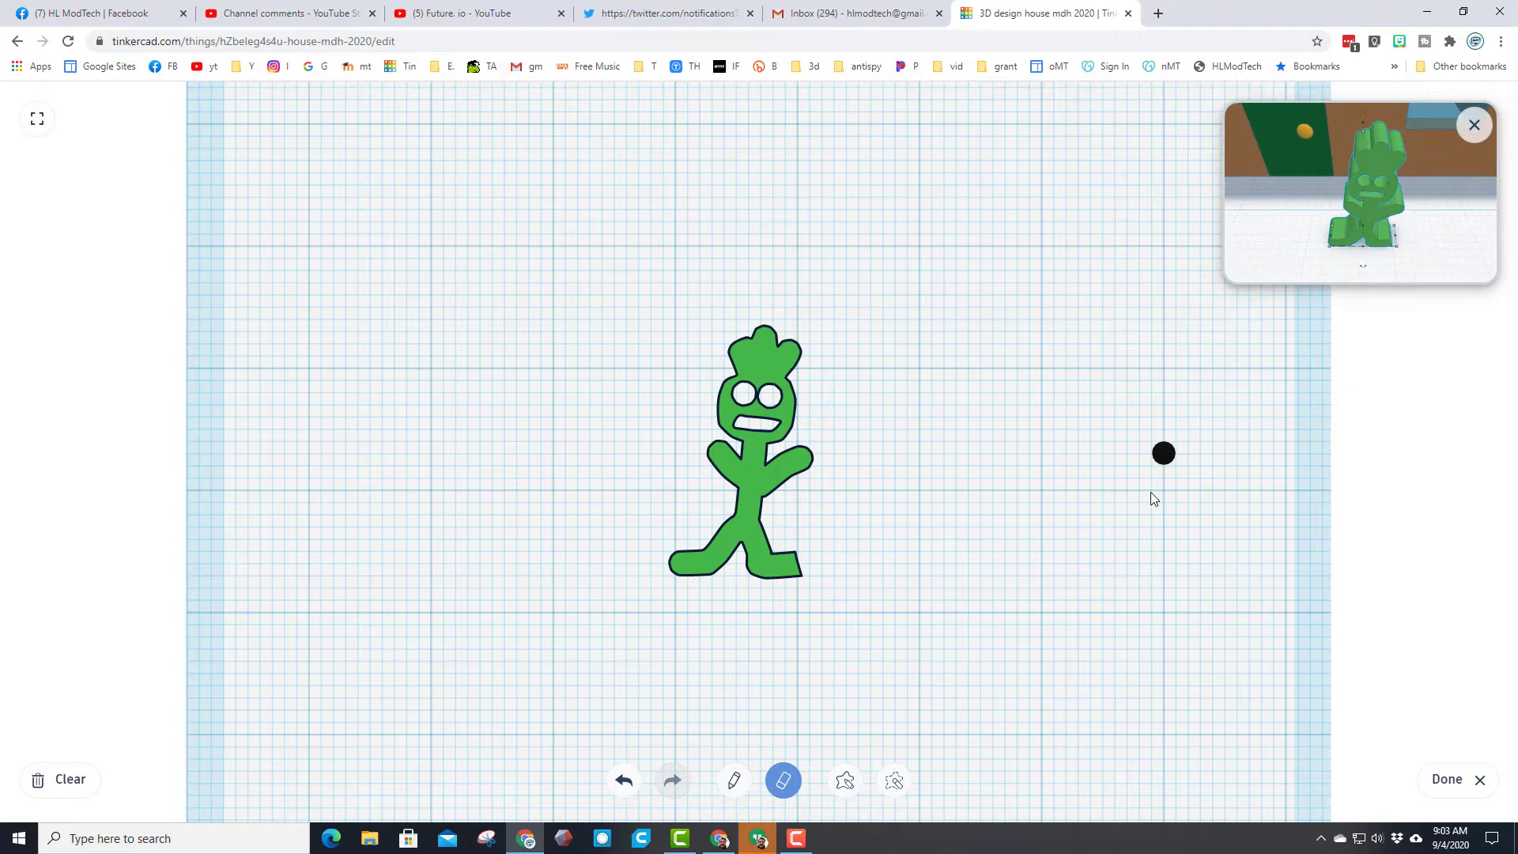
{"action": "key", "text": "ctrl+z"}
{"action": "left_click", "coordinate": [734, 780]}
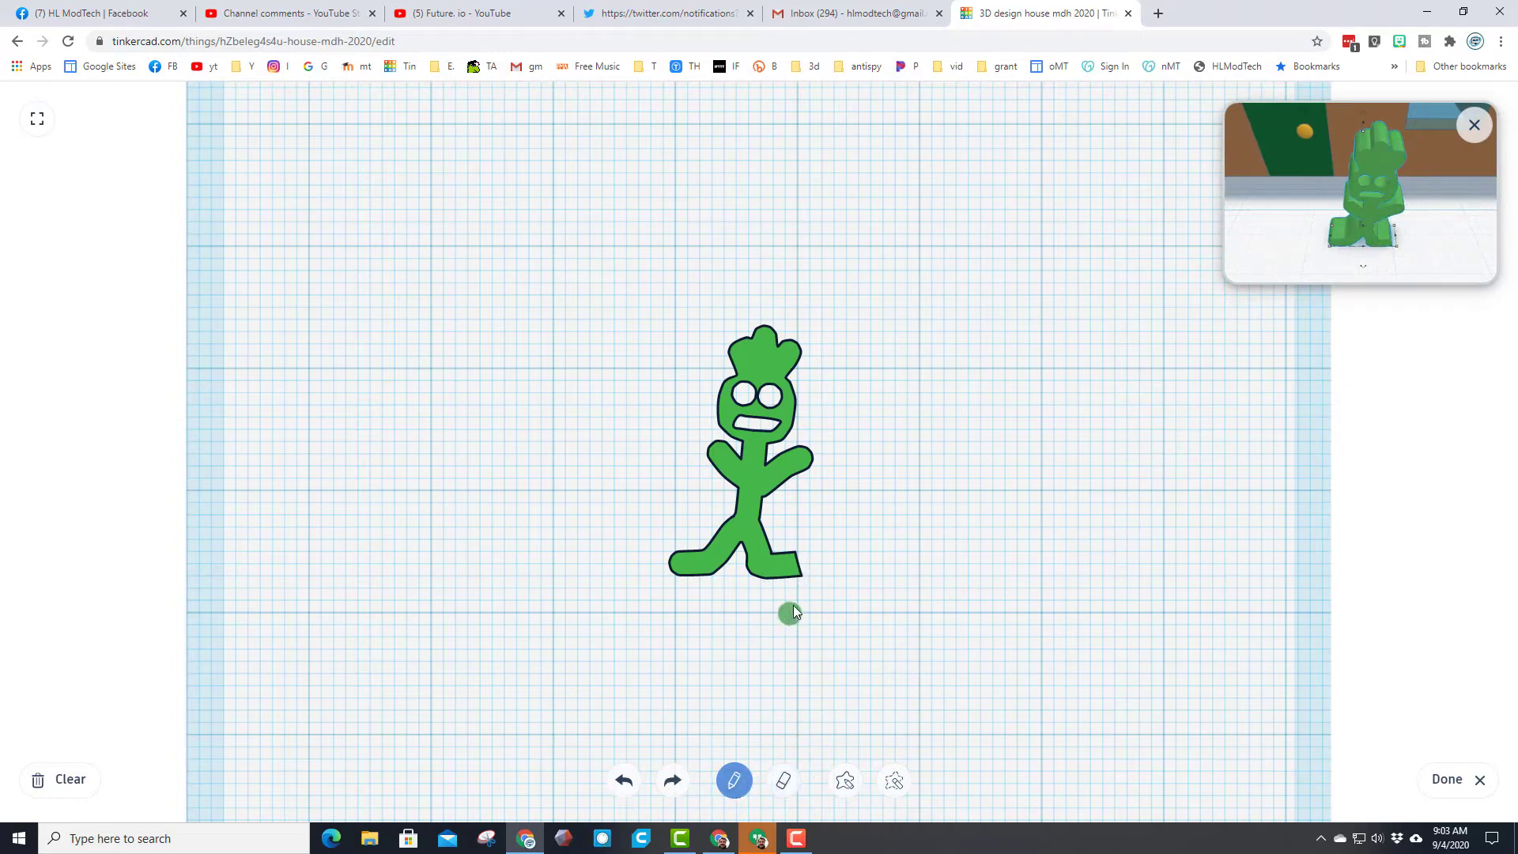
Step: Round off the ends of both feet in the figure's scribble and finish editing the drawing
{"action": "left_click", "coordinate": [799, 563]}
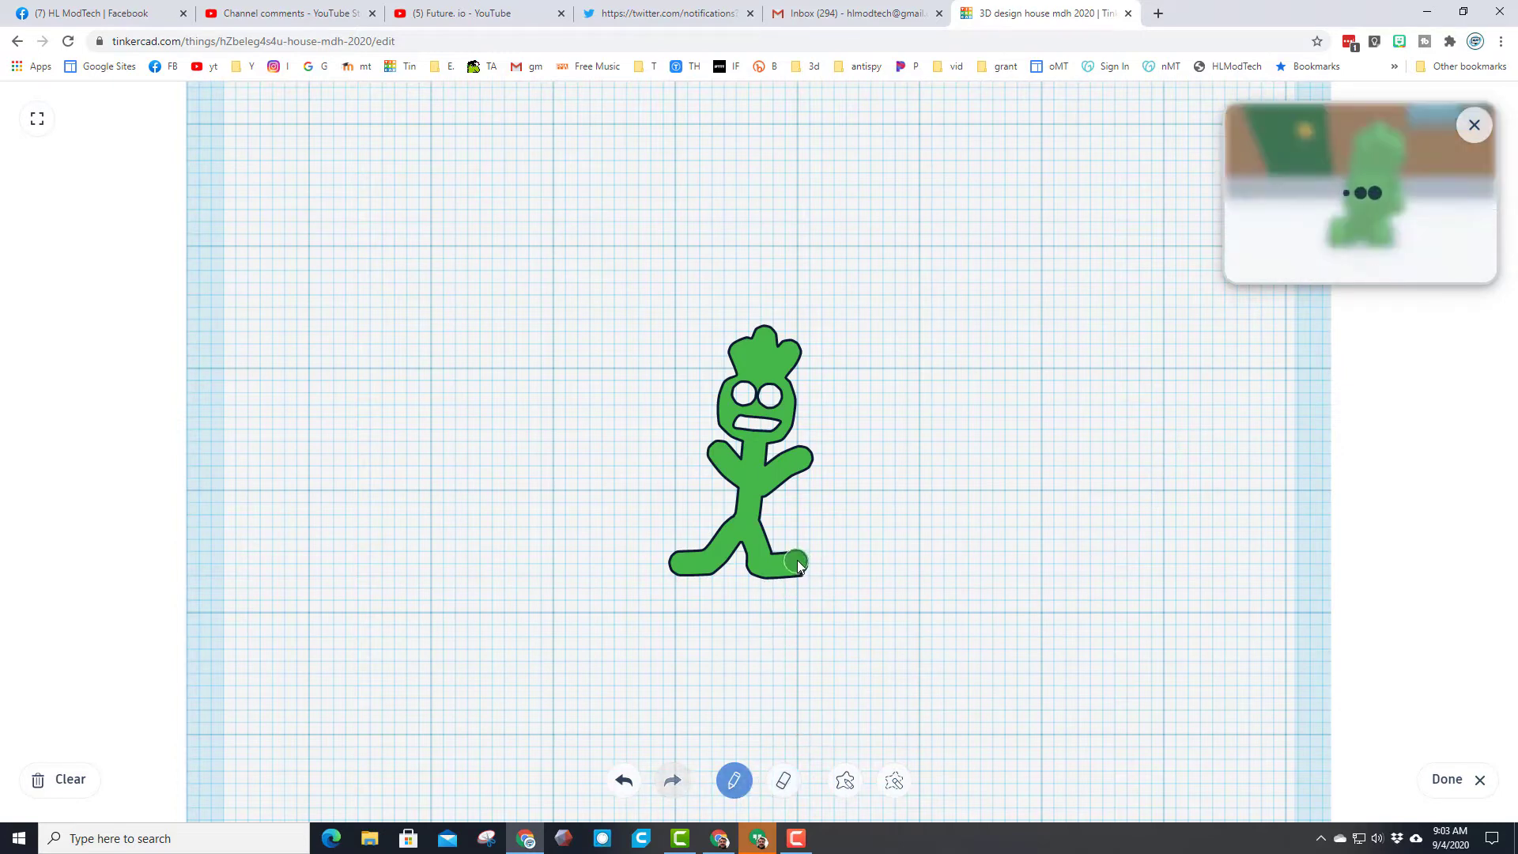
{"action": "left_click", "coordinate": [677, 563]}
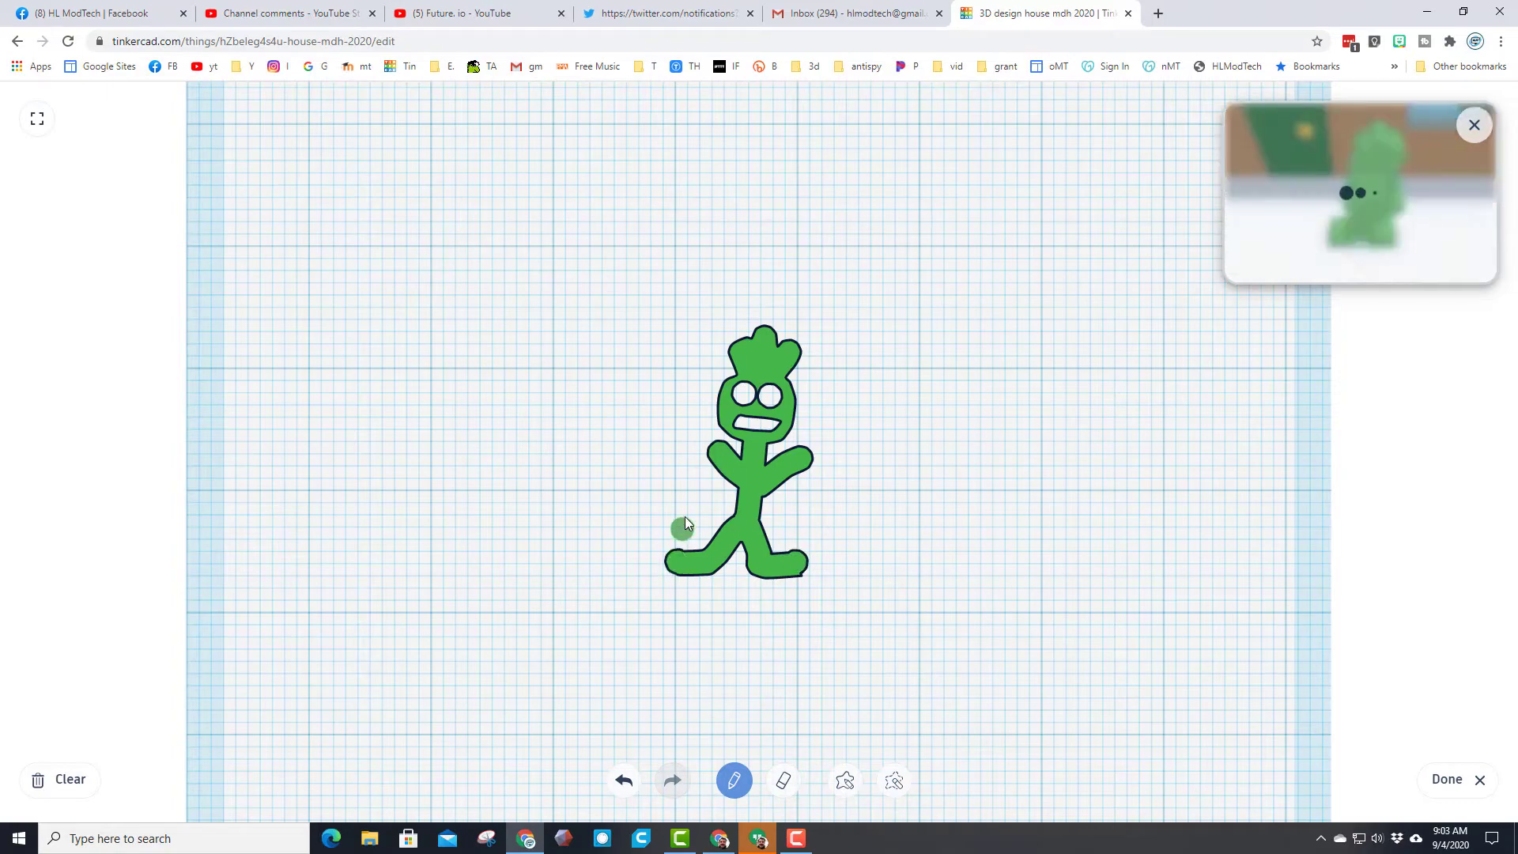
{"action": "left_click", "coordinate": [1447, 779]}
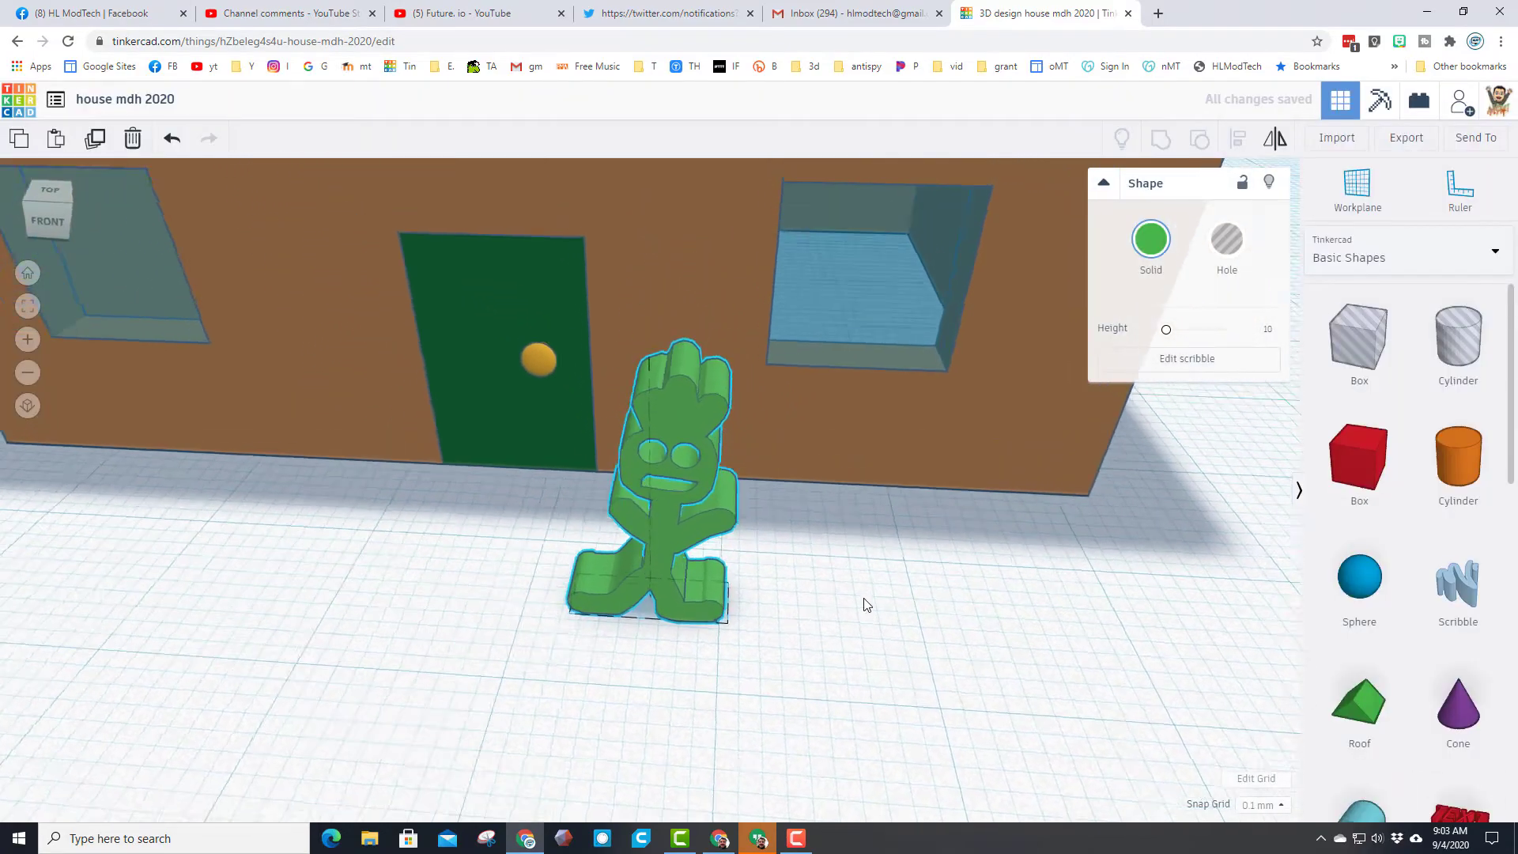
Step: Duplicate the green figure, place the copy beside it in front of the house's window, and colour the copy light blue
{"action": "key", "text": "ctrl+d"}
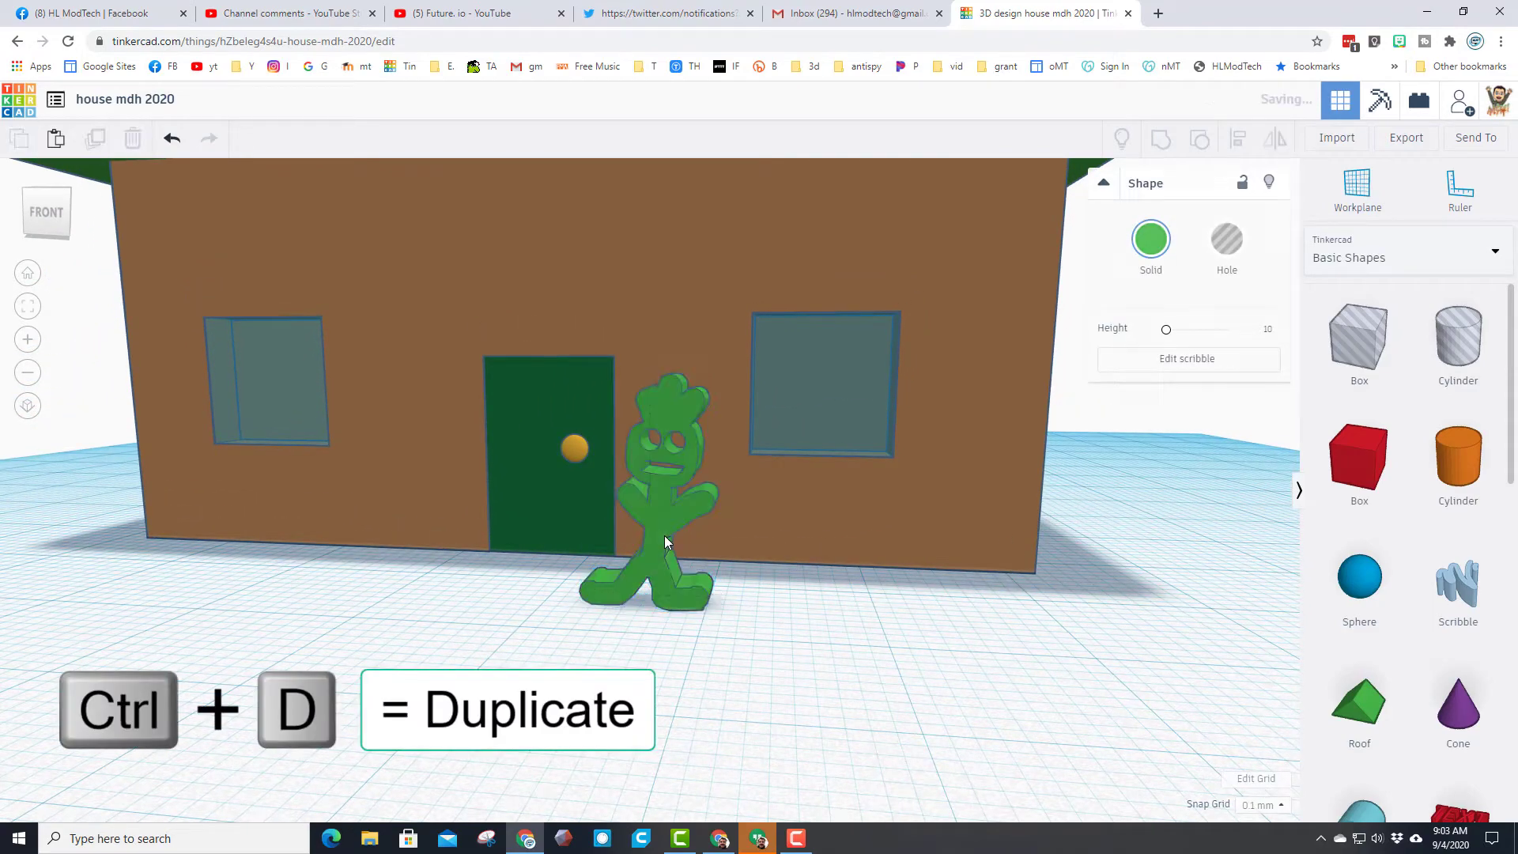
{"action": "left_click_drag", "start_coordinate": [669, 537], "coordinate": [854, 577]}
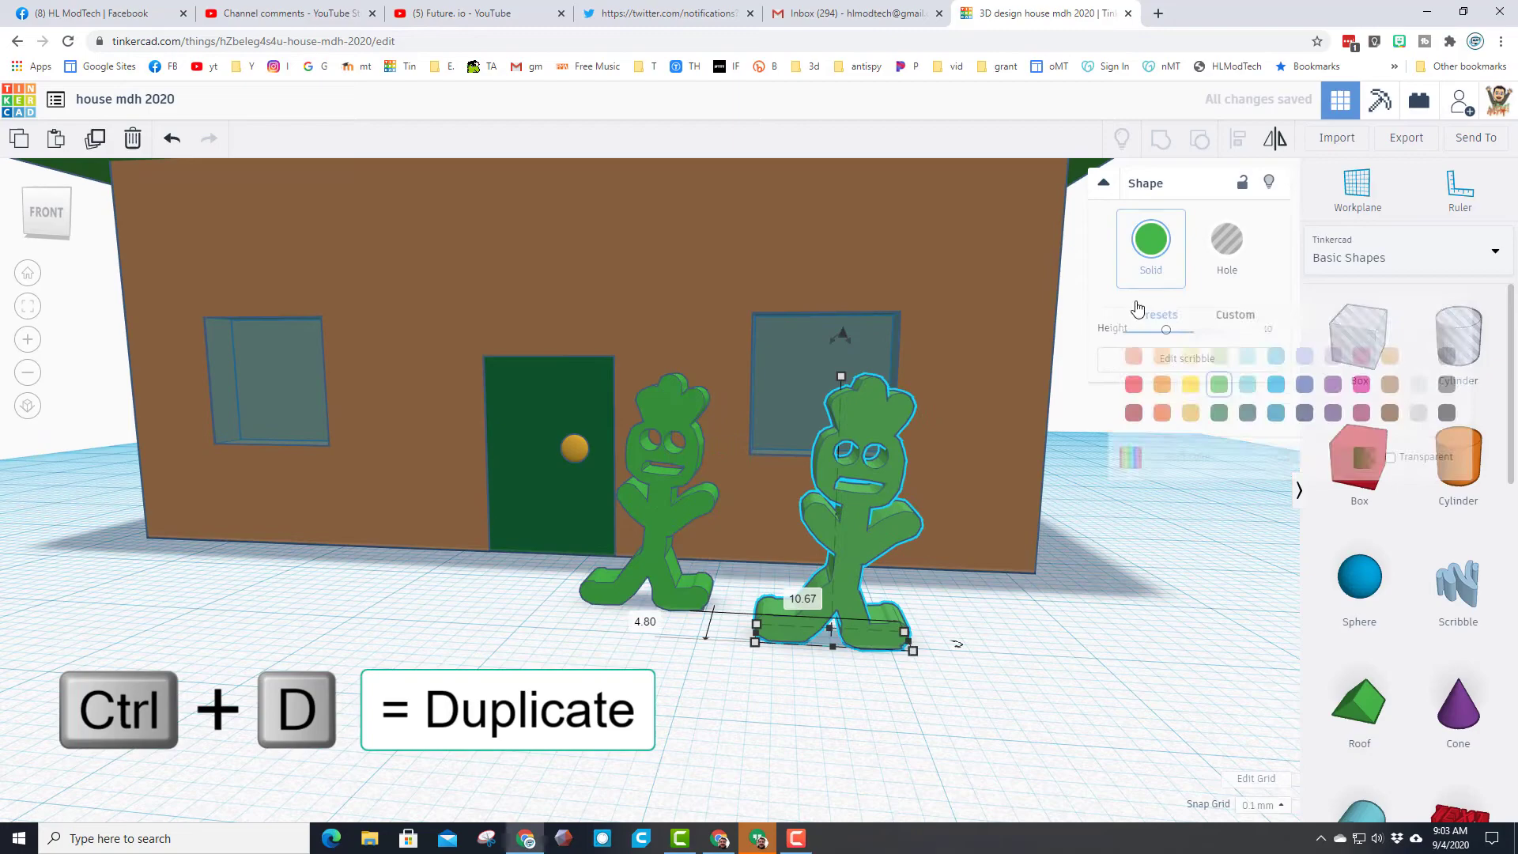
{"action": "left_click", "coordinate": [1267, 360]}
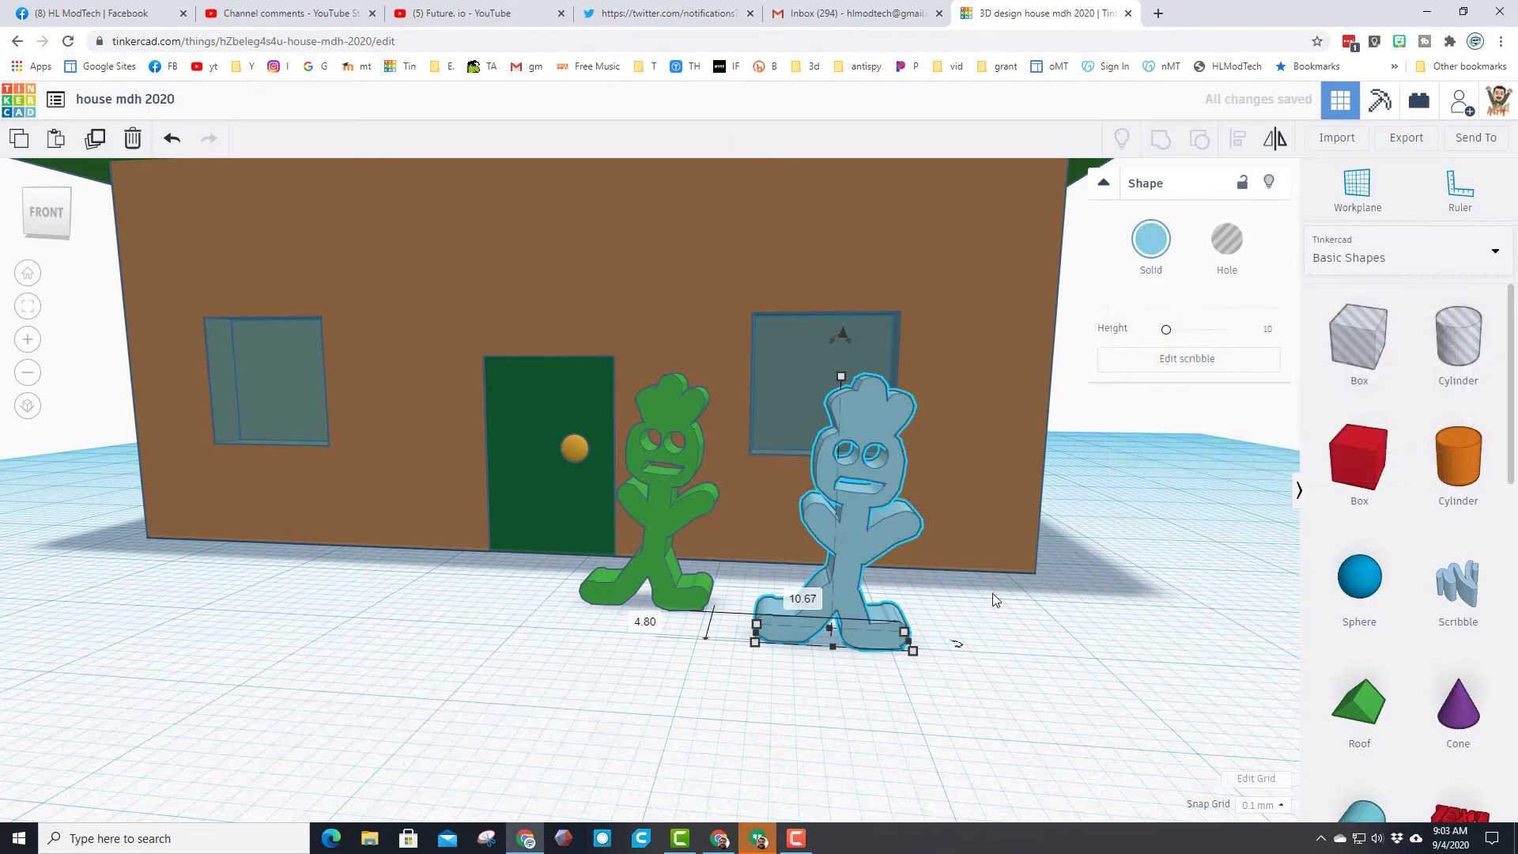
Step: Add an Astrobot from the Characters shape collection to the workplane in front of the house
{"action": "right_click_drag", "start_coordinate": [959, 630], "coordinate": [879, 649]}
{"action": "scroll", "coordinate": [876, 645], "scroll_direction": "down", "scroll_amount": 3}
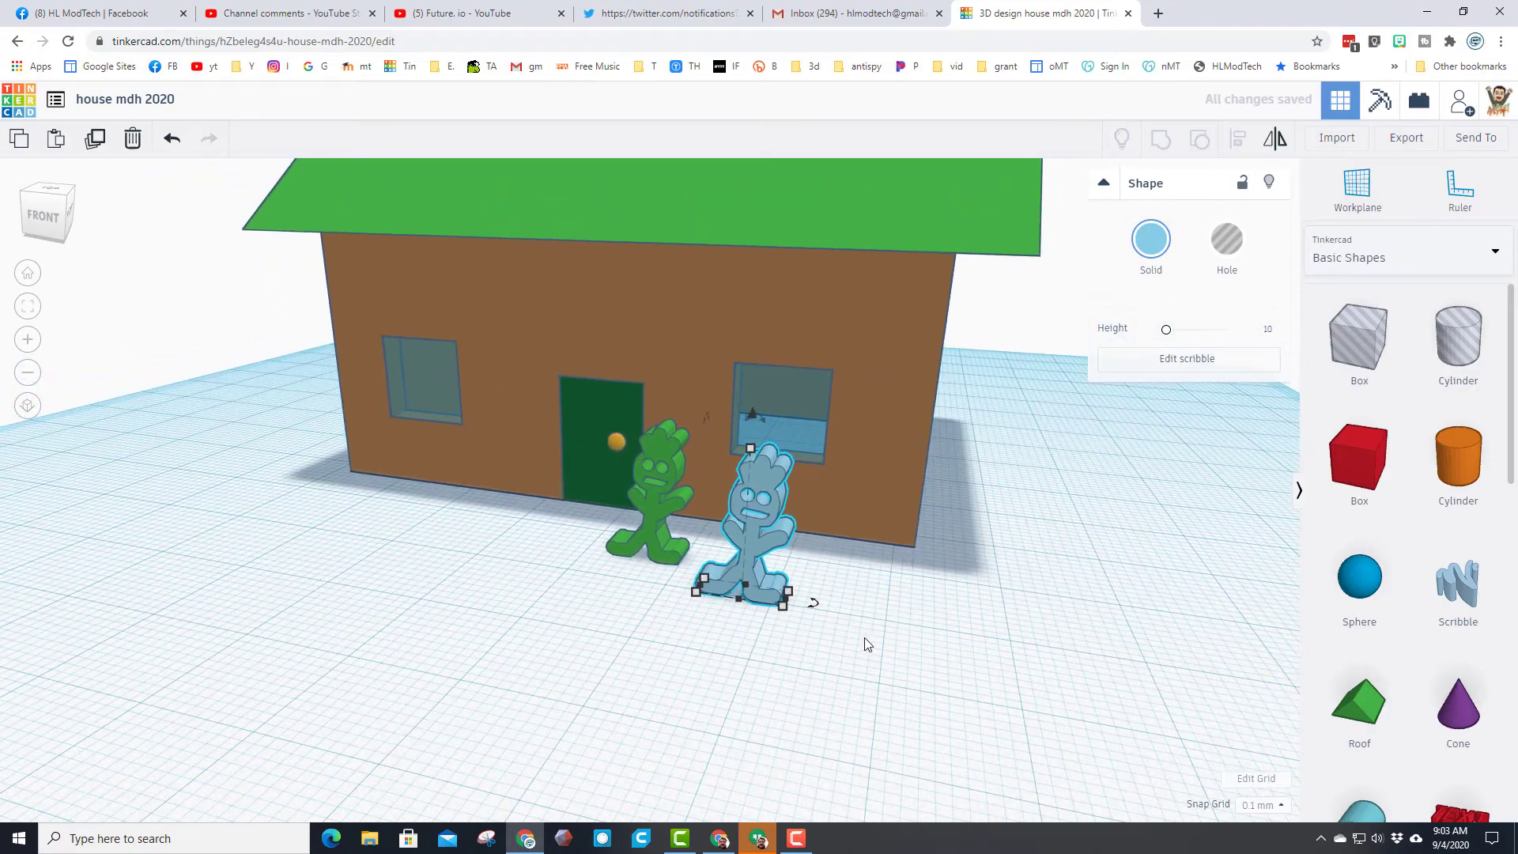
{"action": "left_click", "coordinate": [1407, 254]}
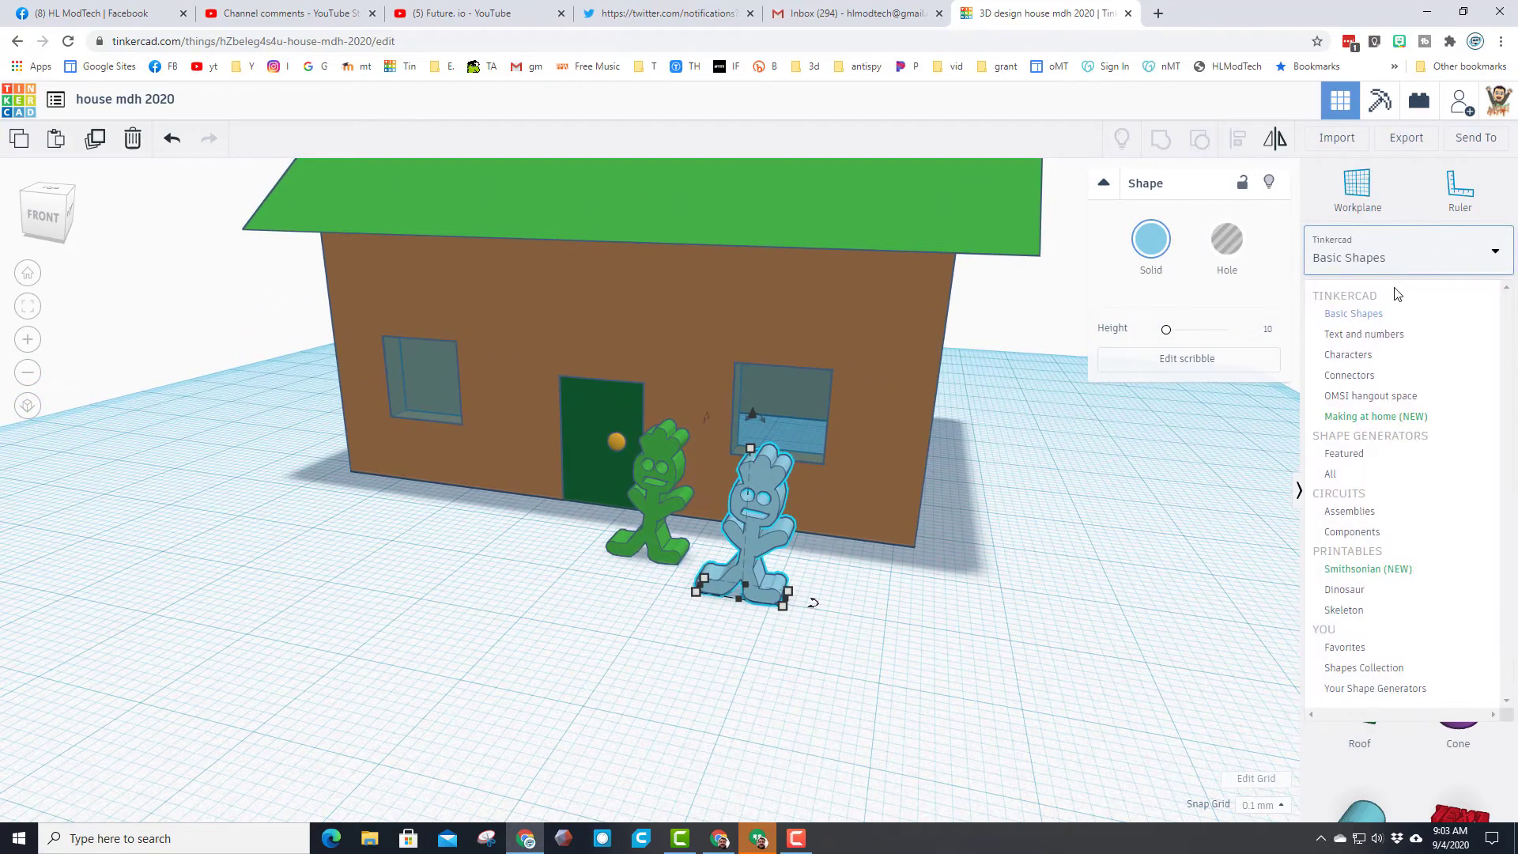
{"action": "left_click", "coordinate": [1353, 353]}
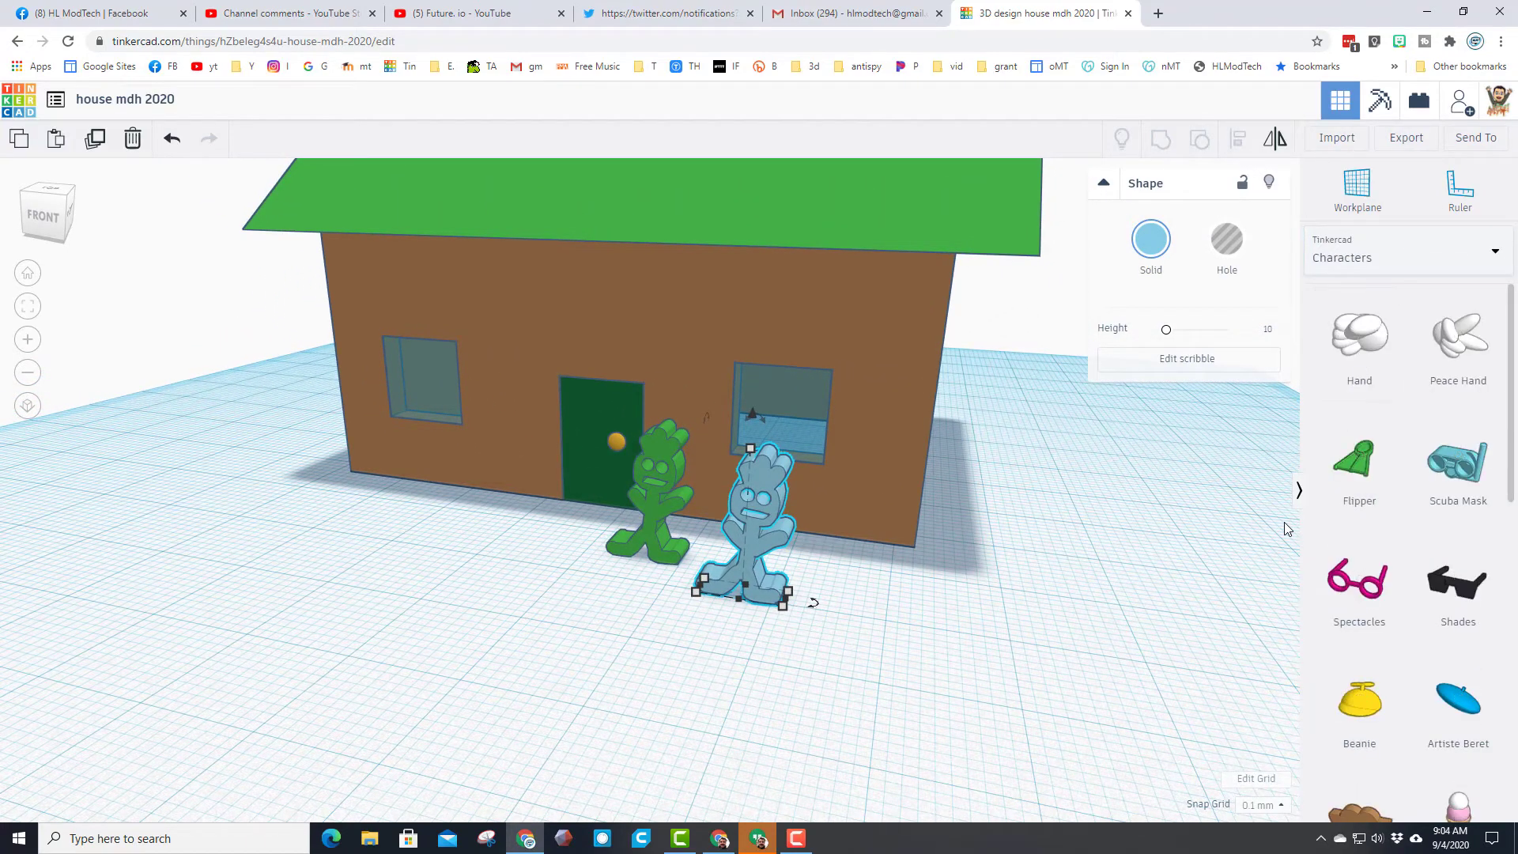
{"action": "scroll", "coordinate": [1288, 522], "scroll_direction": "down", "scroll_amount": 2}
{"action": "scroll", "coordinate": [1416, 554], "scroll_direction": "down", "scroll_amount": 7}
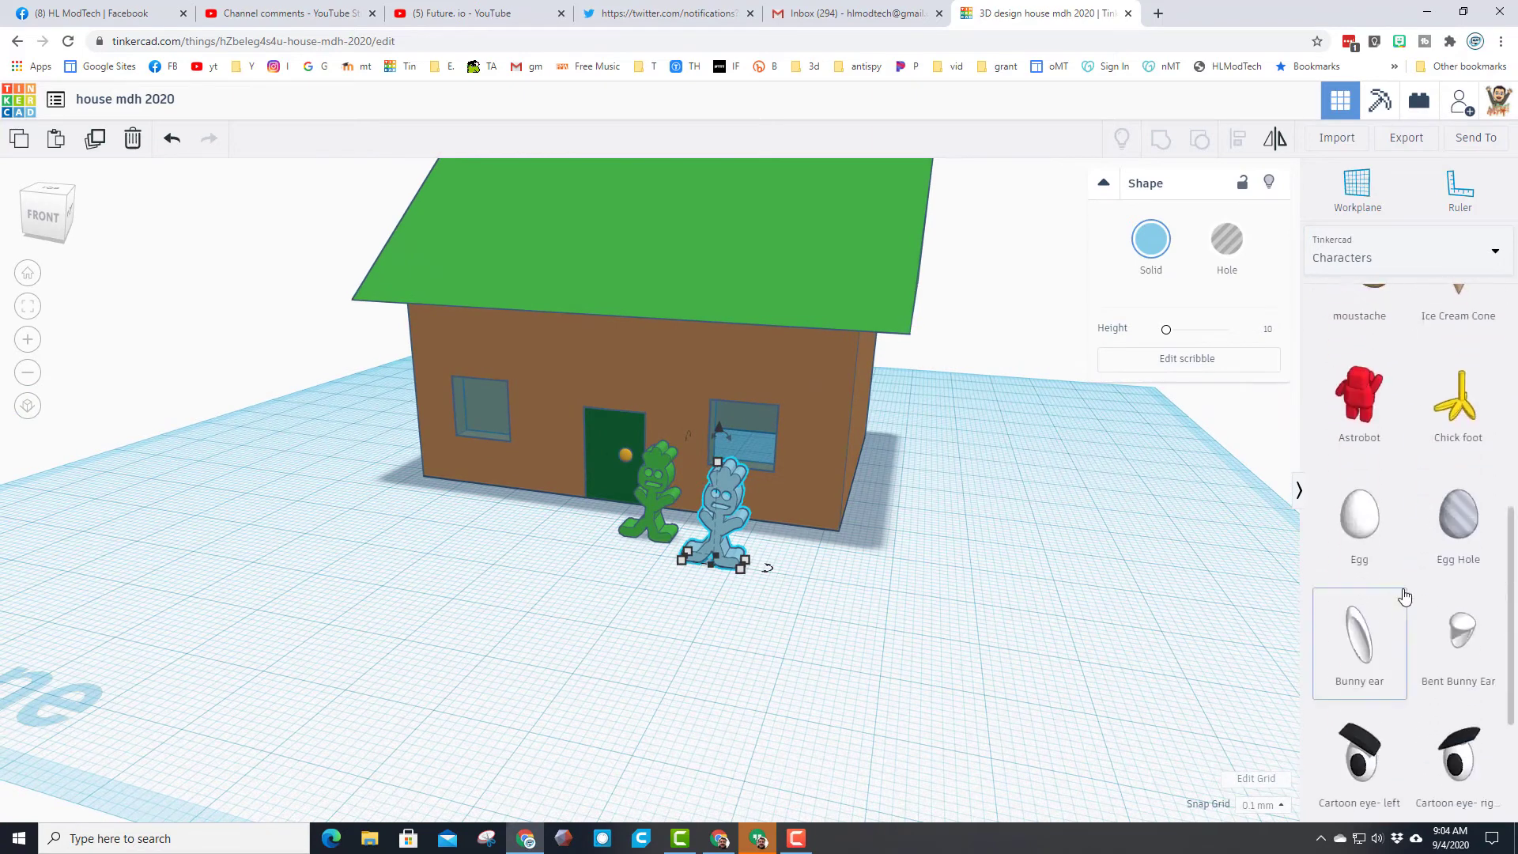
{"action": "left_click", "coordinate": [1367, 408]}
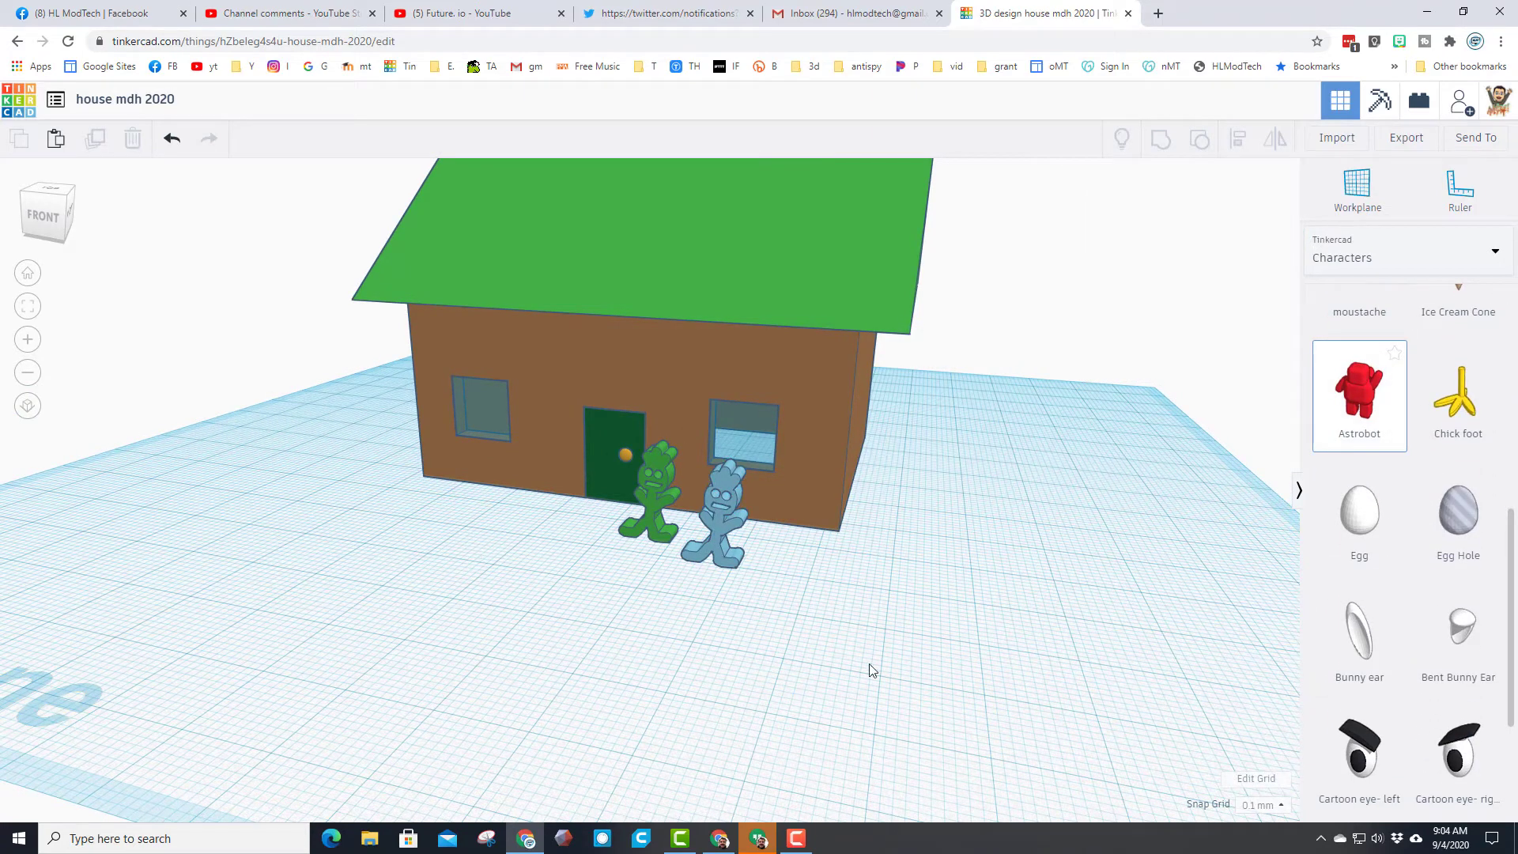
{"action": "scroll", "coordinate": [1160, 444], "scroll_direction": "down", "scroll_amount": 3}
{"action": "left_click", "coordinate": [795, 549]}
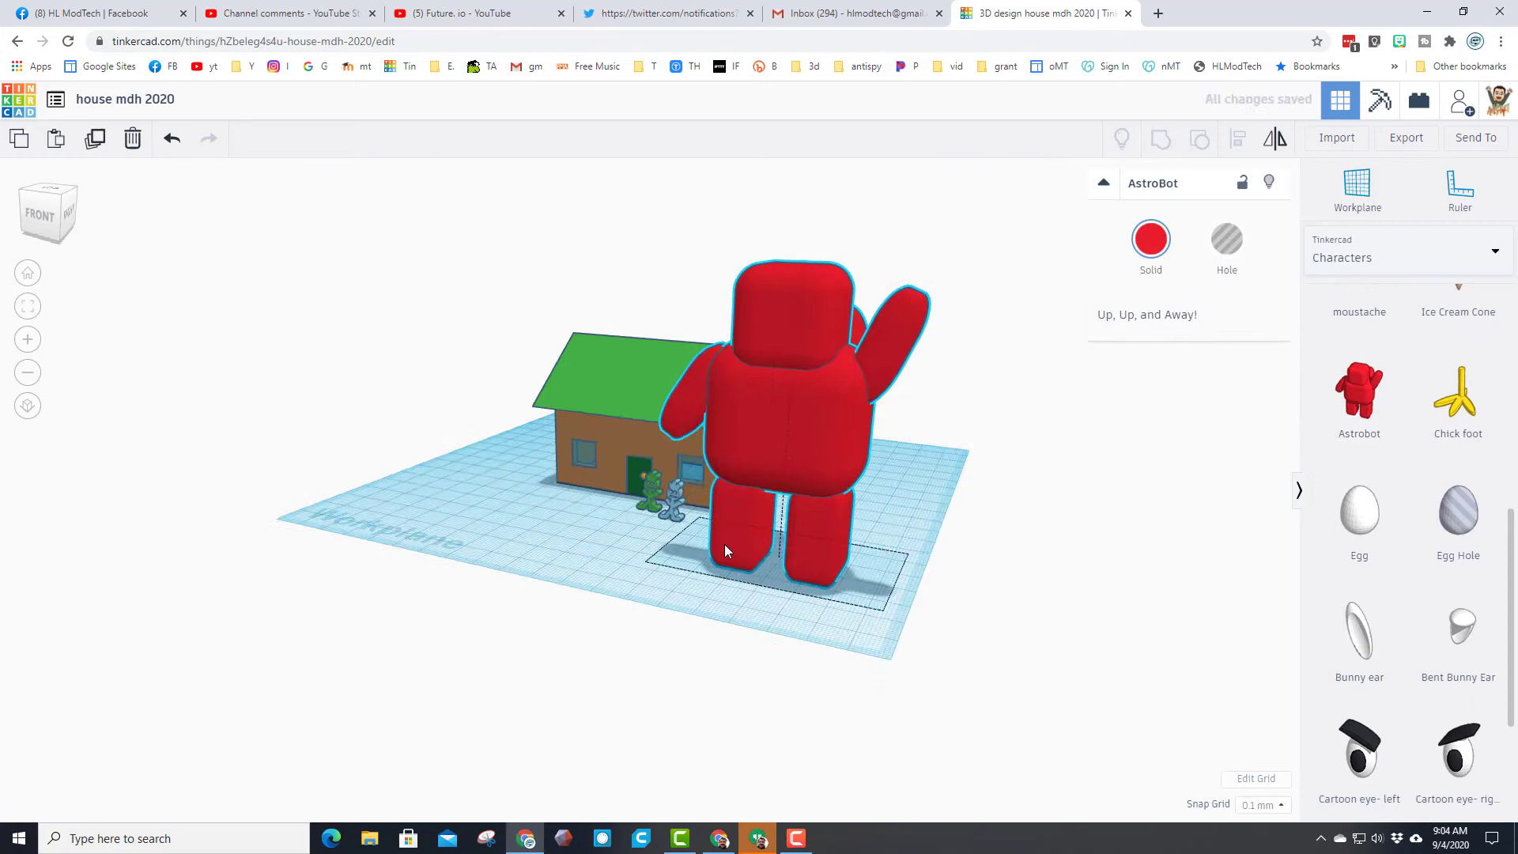
Step: Scale the Astrobot down proportionally to about 20.6 mm tall and colour it blue
{"action": "right_click_drag", "start_coordinate": [724, 544], "coordinate": [824, 547]}
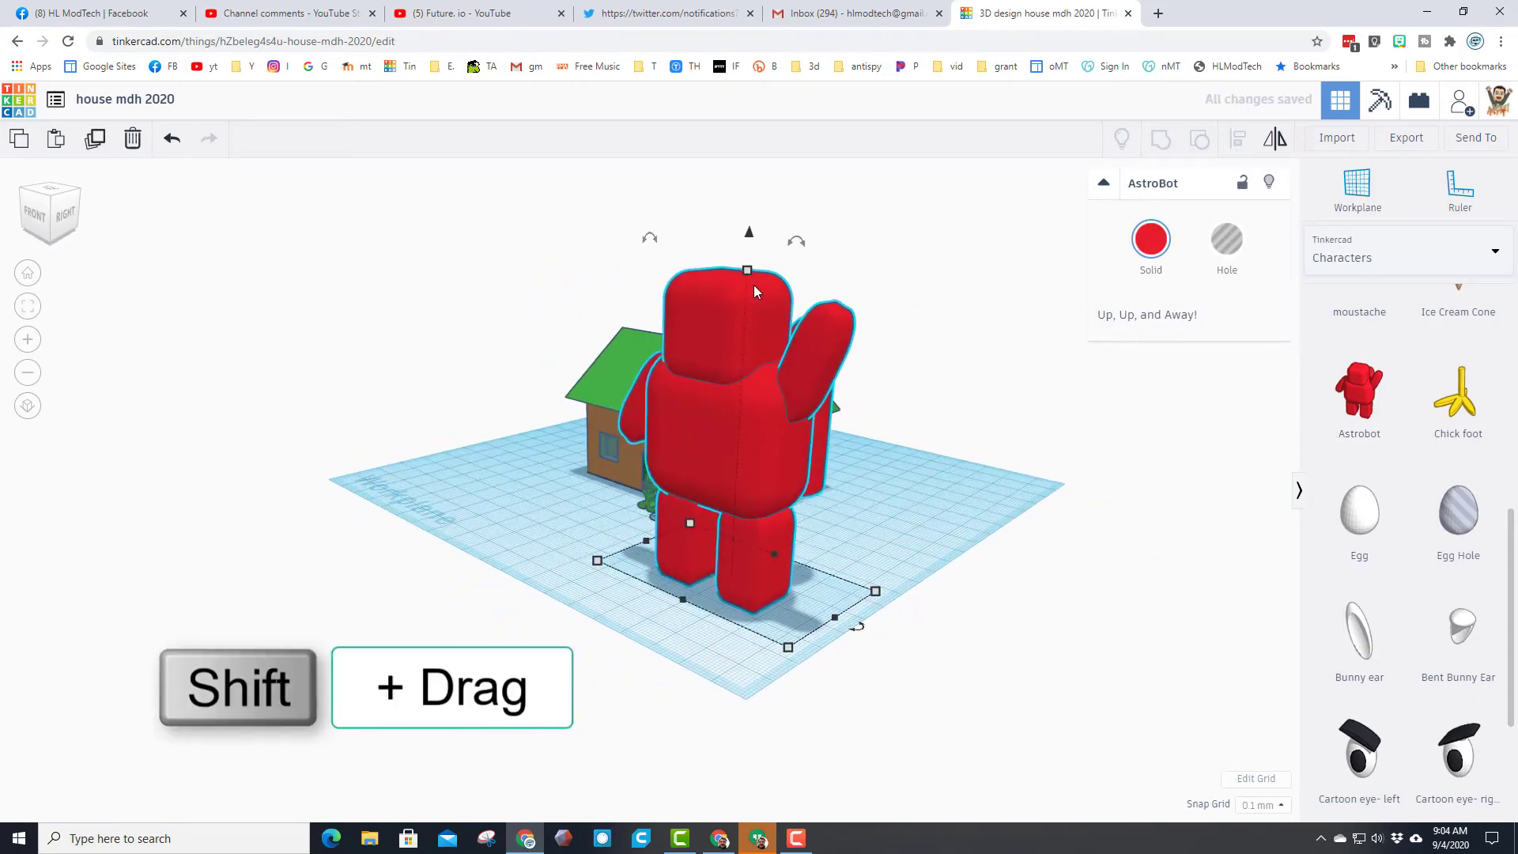
{"action": "left_click_drag", "start_coordinate": [748, 278], "coordinate": [772, 538], "text": "shift"}
{"action": "left_click", "coordinate": [1159, 242]}
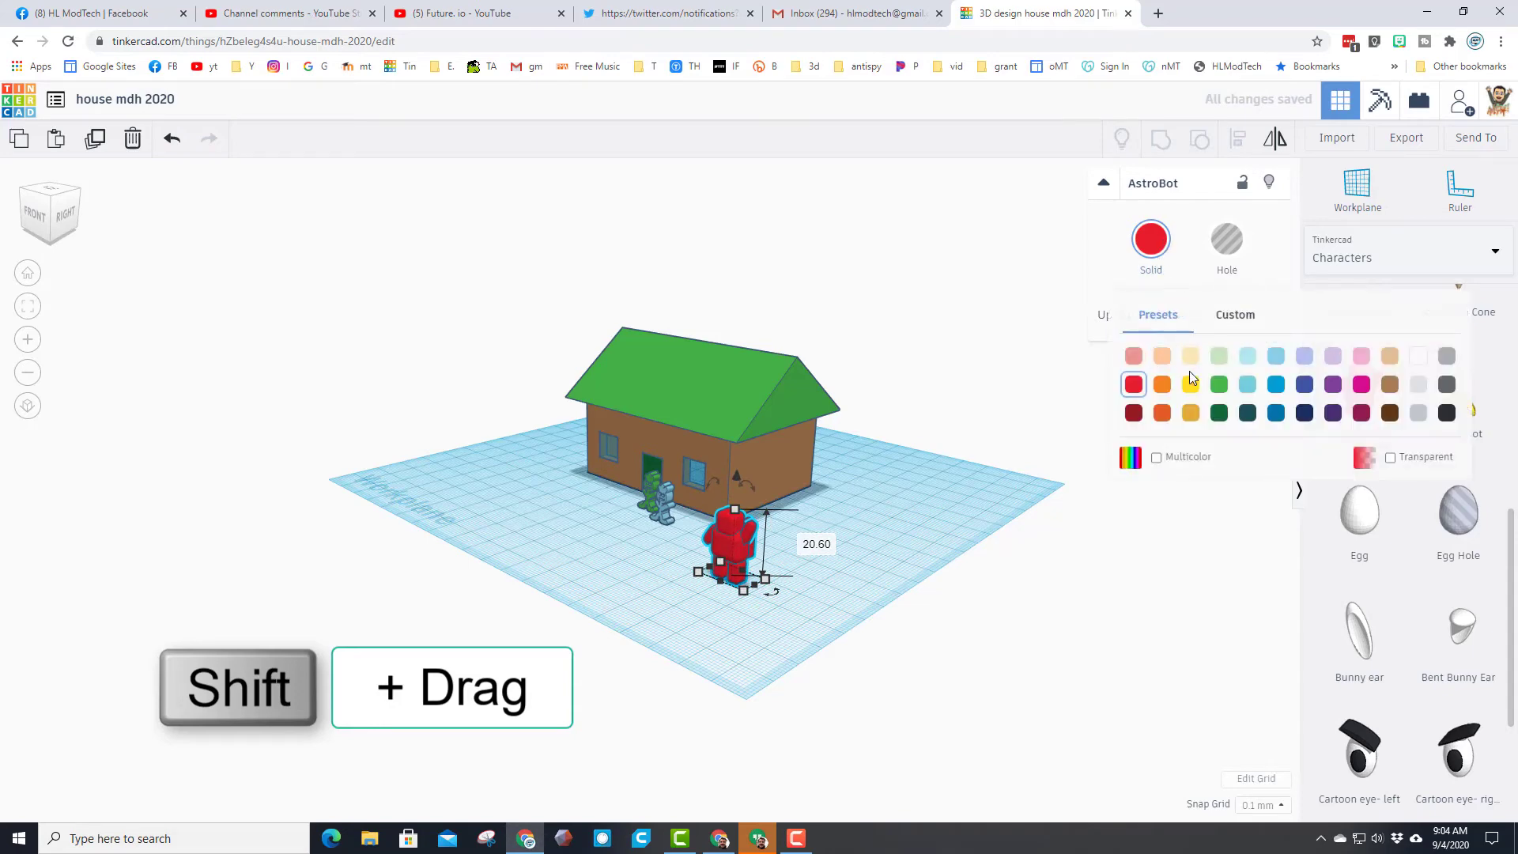
{"action": "left_click", "coordinate": [1276, 384]}
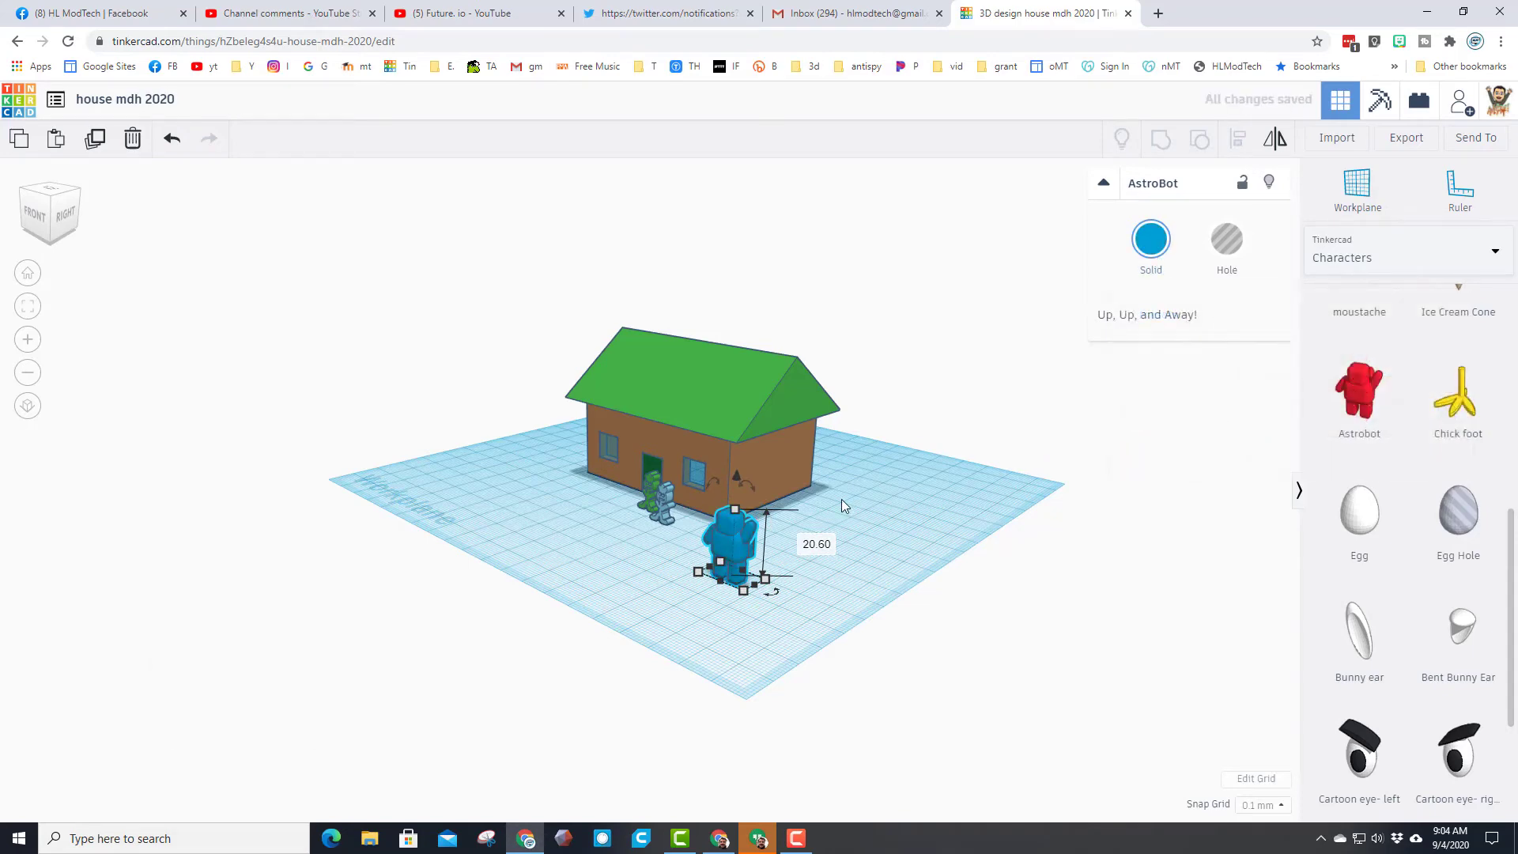
{"action": "right_click_drag", "start_coordinate": [841, 500], "coordinate": [1104, 503]}
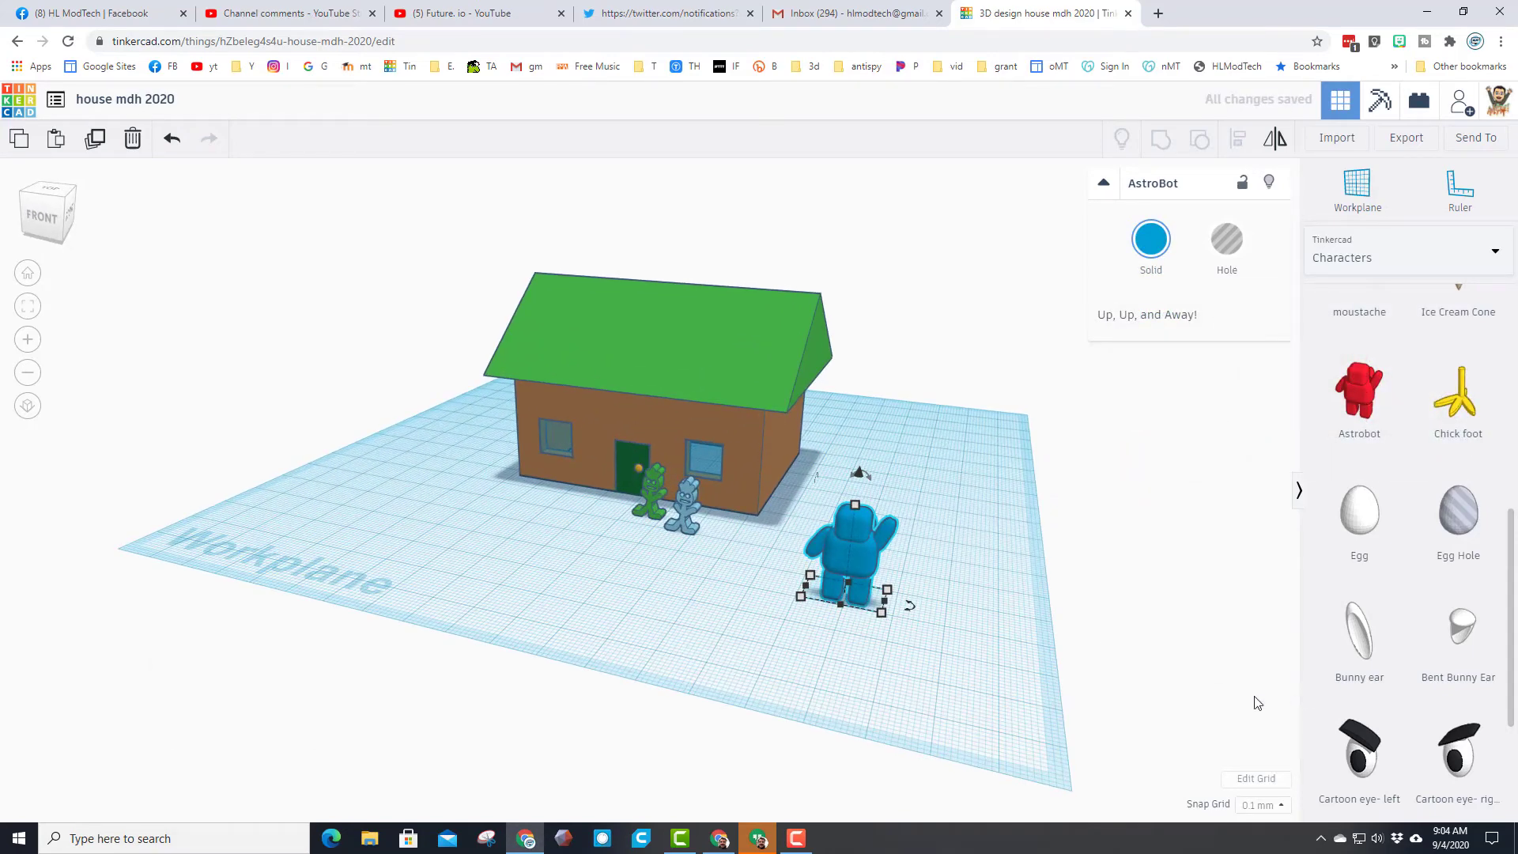
{"action": "scroll", "coordinate": [1051, 644], "scroll_direction": "up", "scroll_amount": 3}
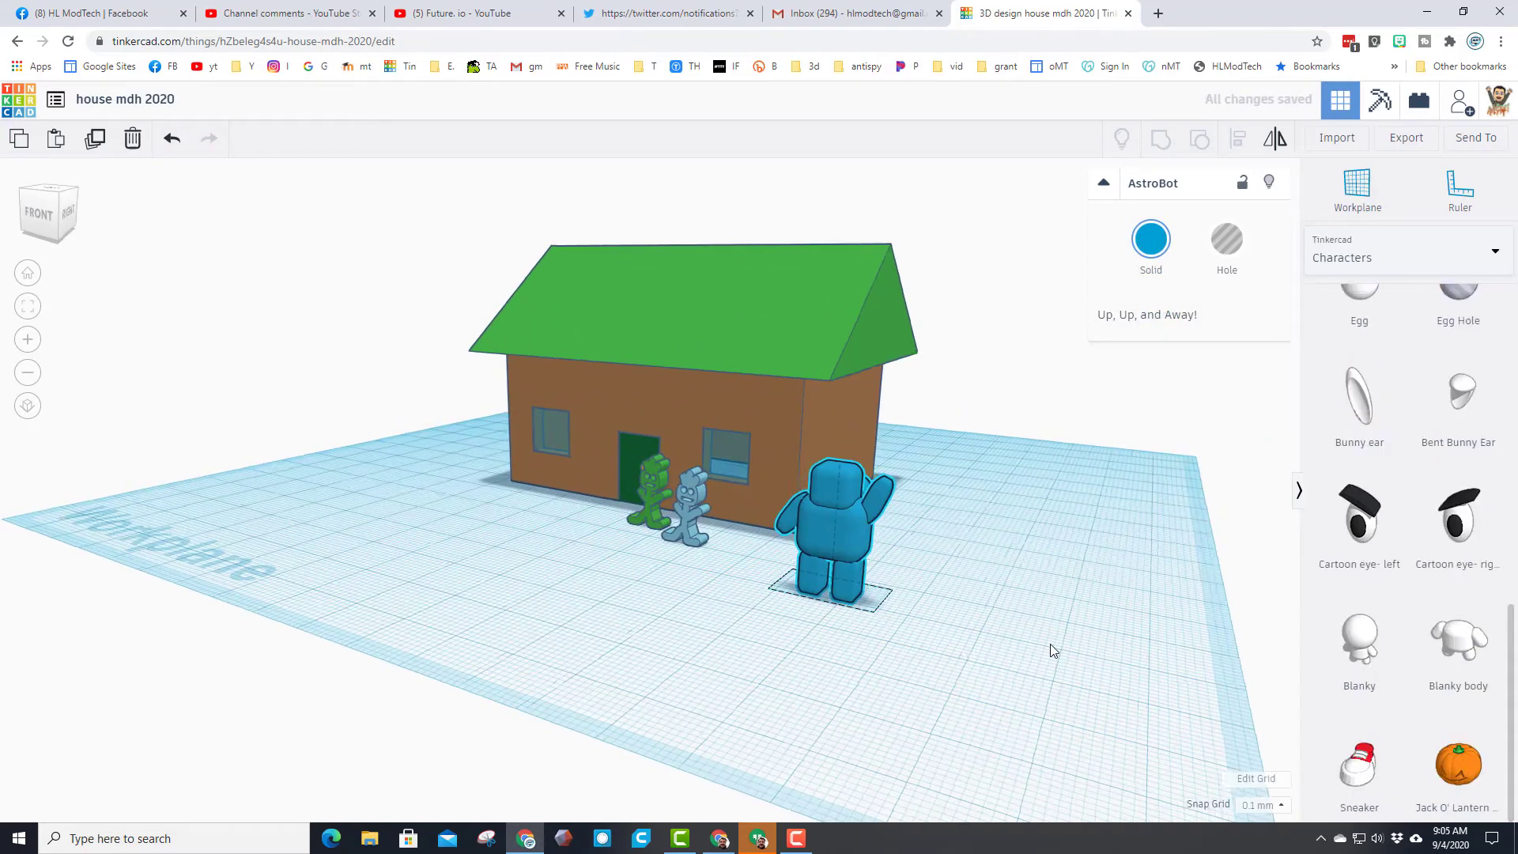
{"action": "left_click", "coordinate": [1358, 190]}
{"action": "left_click", "coordinate": [858, 494]}
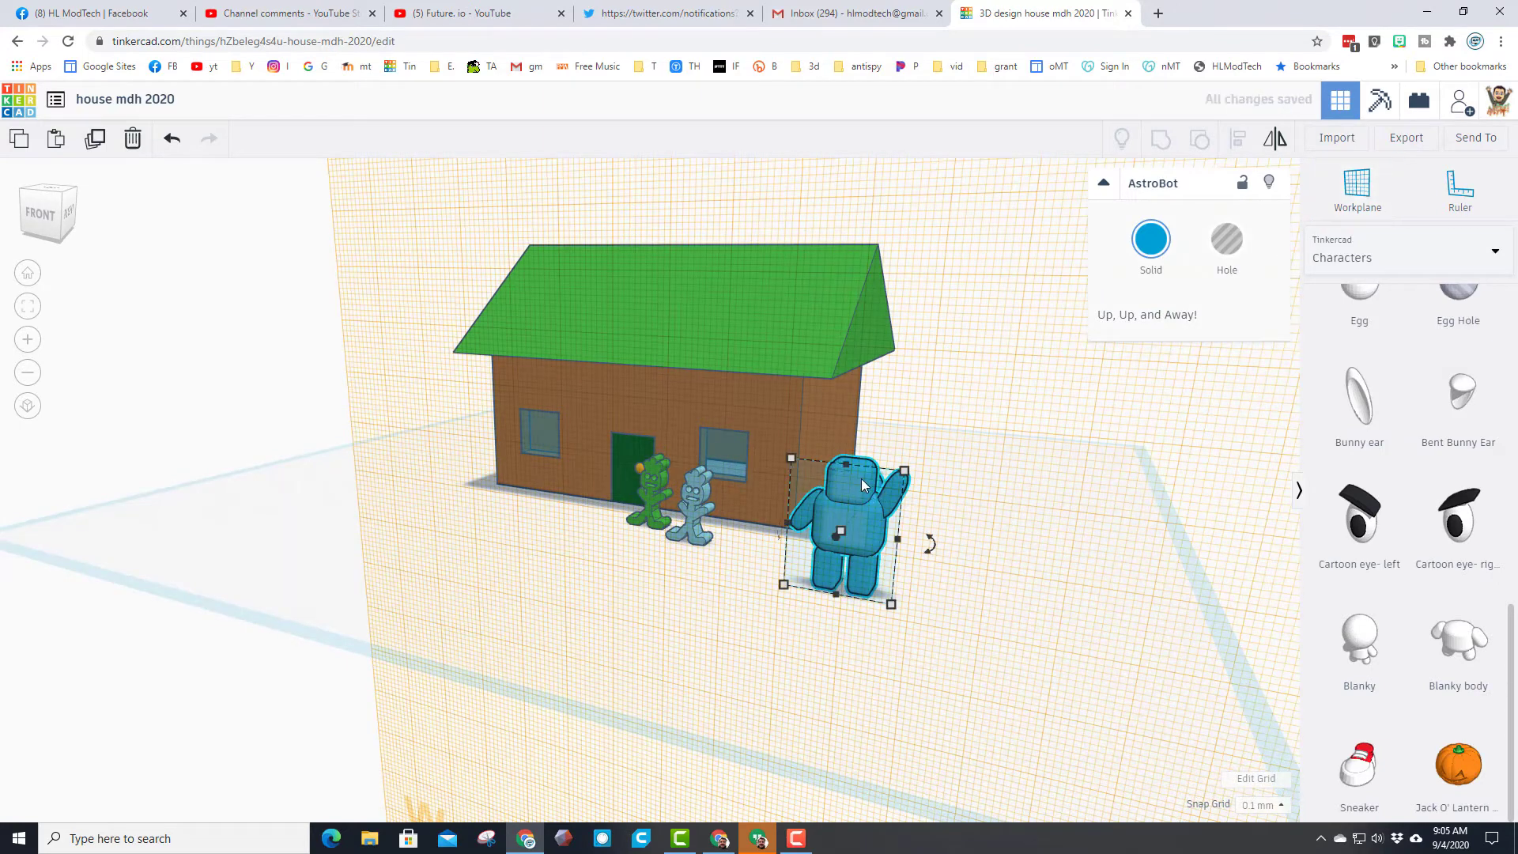
{"action": "left_click", "coordinate": [1360, 190]}
{"action": "left_click", "coordinate": [1164, 587]}
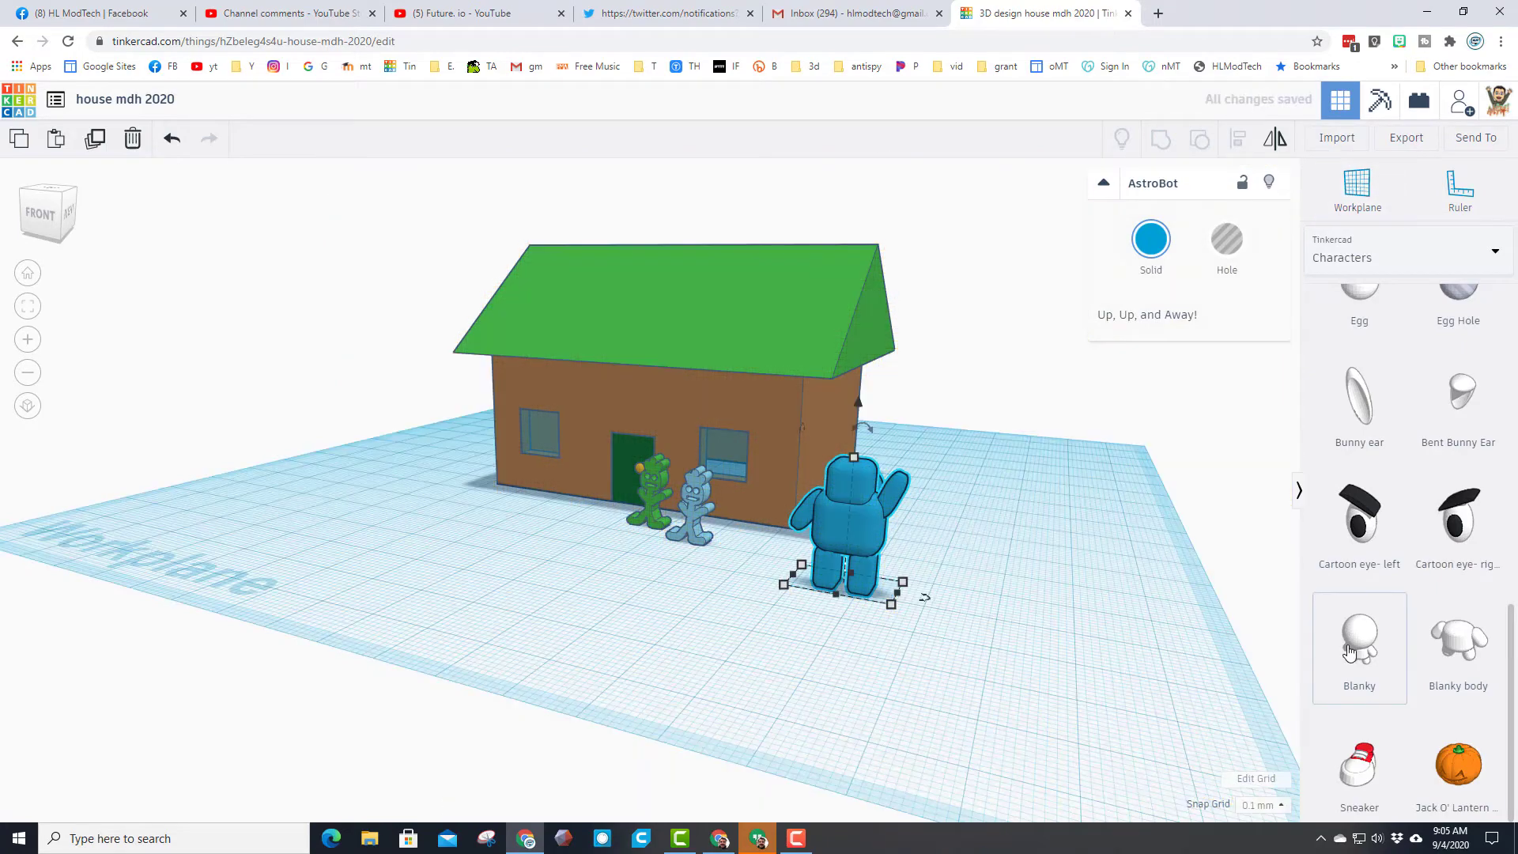
Step: Add a Blanky character beside the Astrobot and scale it down proportionally to about 21.9 mm tall
{"action": "left_click_drag", "start_coordinate": [1350, 651], "coordinate": [1012, 624]}
{"action": "scroll", "coordinate": [1000, 554], "scroll_direction": "down", "scroll_amount": 2}
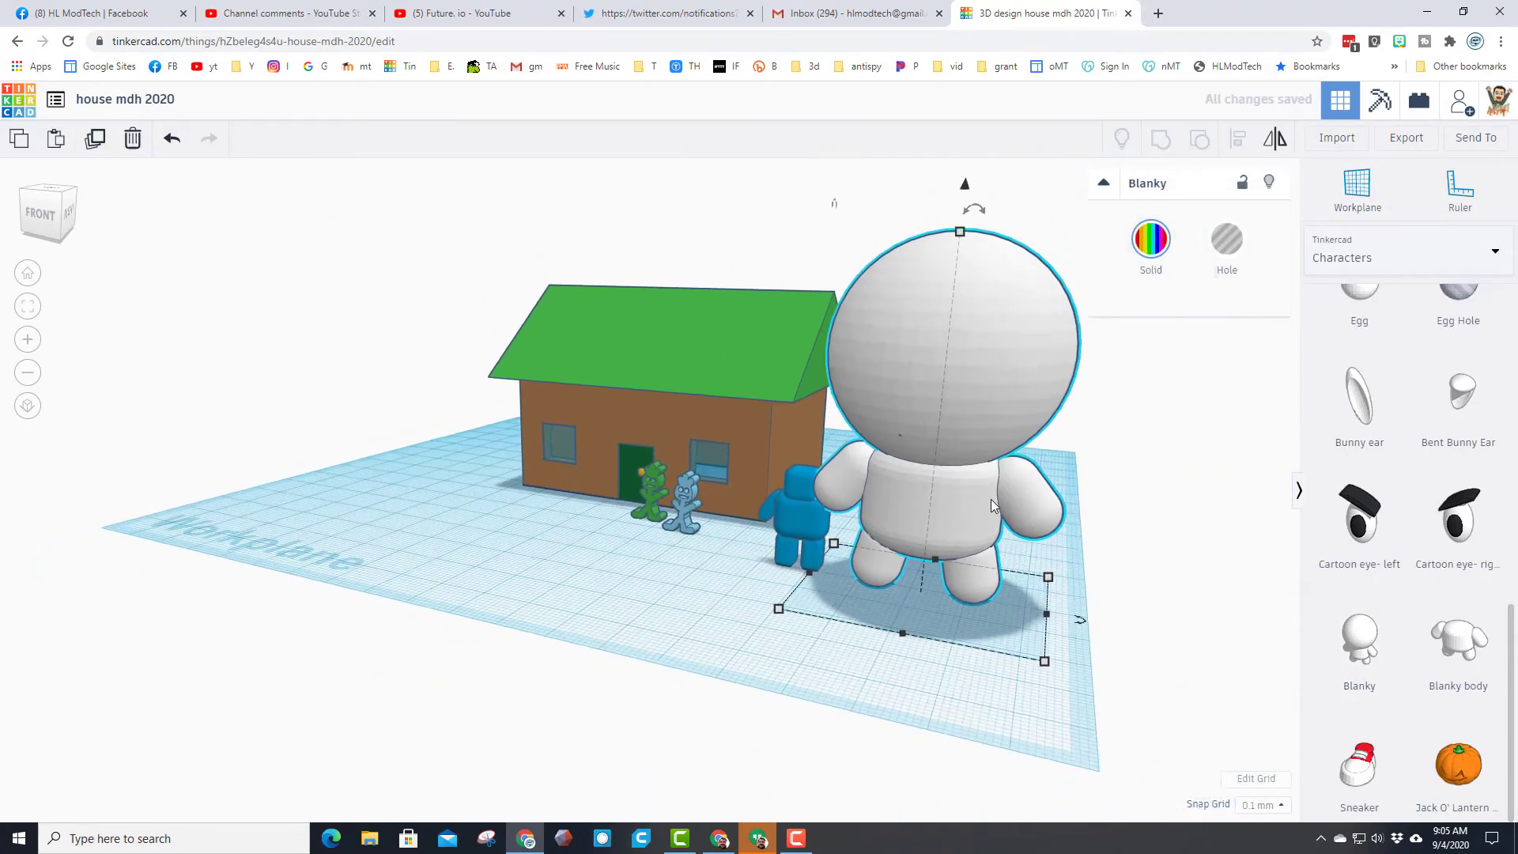
{"action": "left_click_drag", "start_coordinate": [935, 253], "coordinate": [911, 484], "text": "shift"}
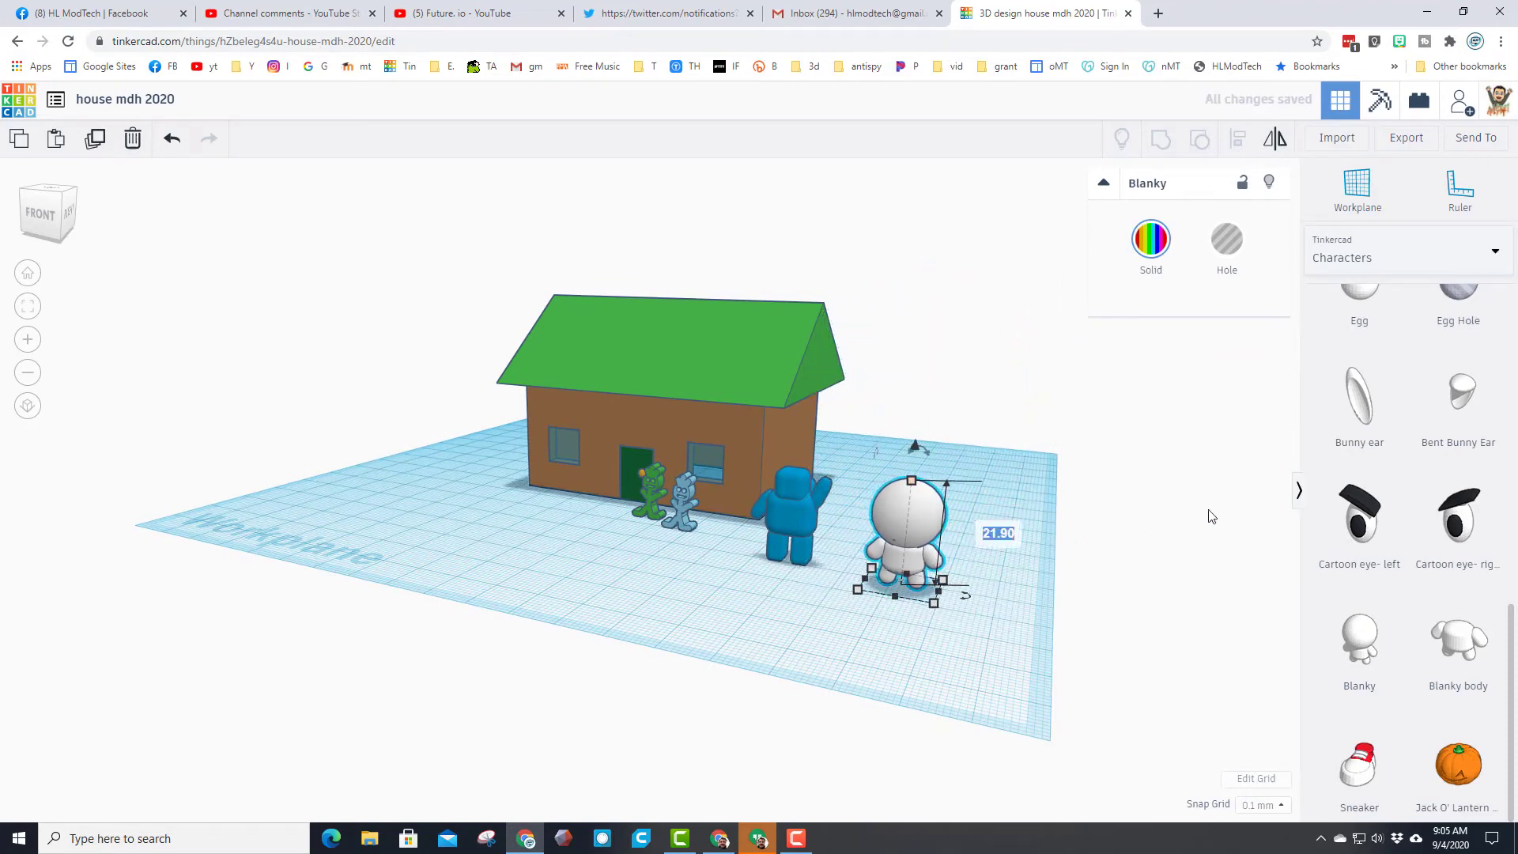
Step: Place a left cartoon eye in front of Blanky and set the snap grid to 1.0 mm
{"action": "left_click_drag", "start_coordinate": [1374, 526], "coordinate": [917, 642]}
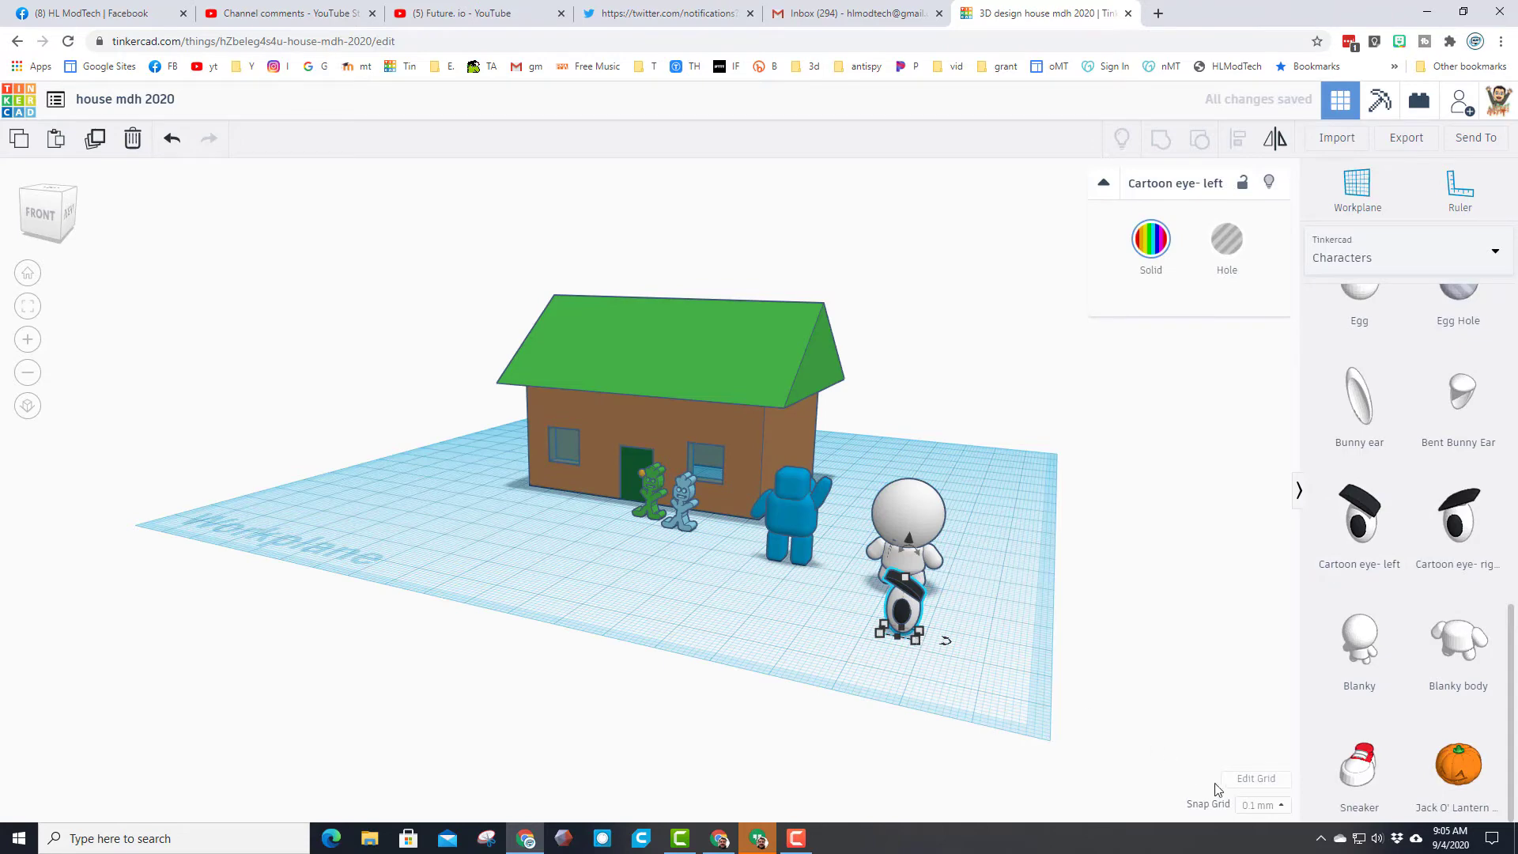
{"action": "left_click", "coordinate": [1255, 807]}
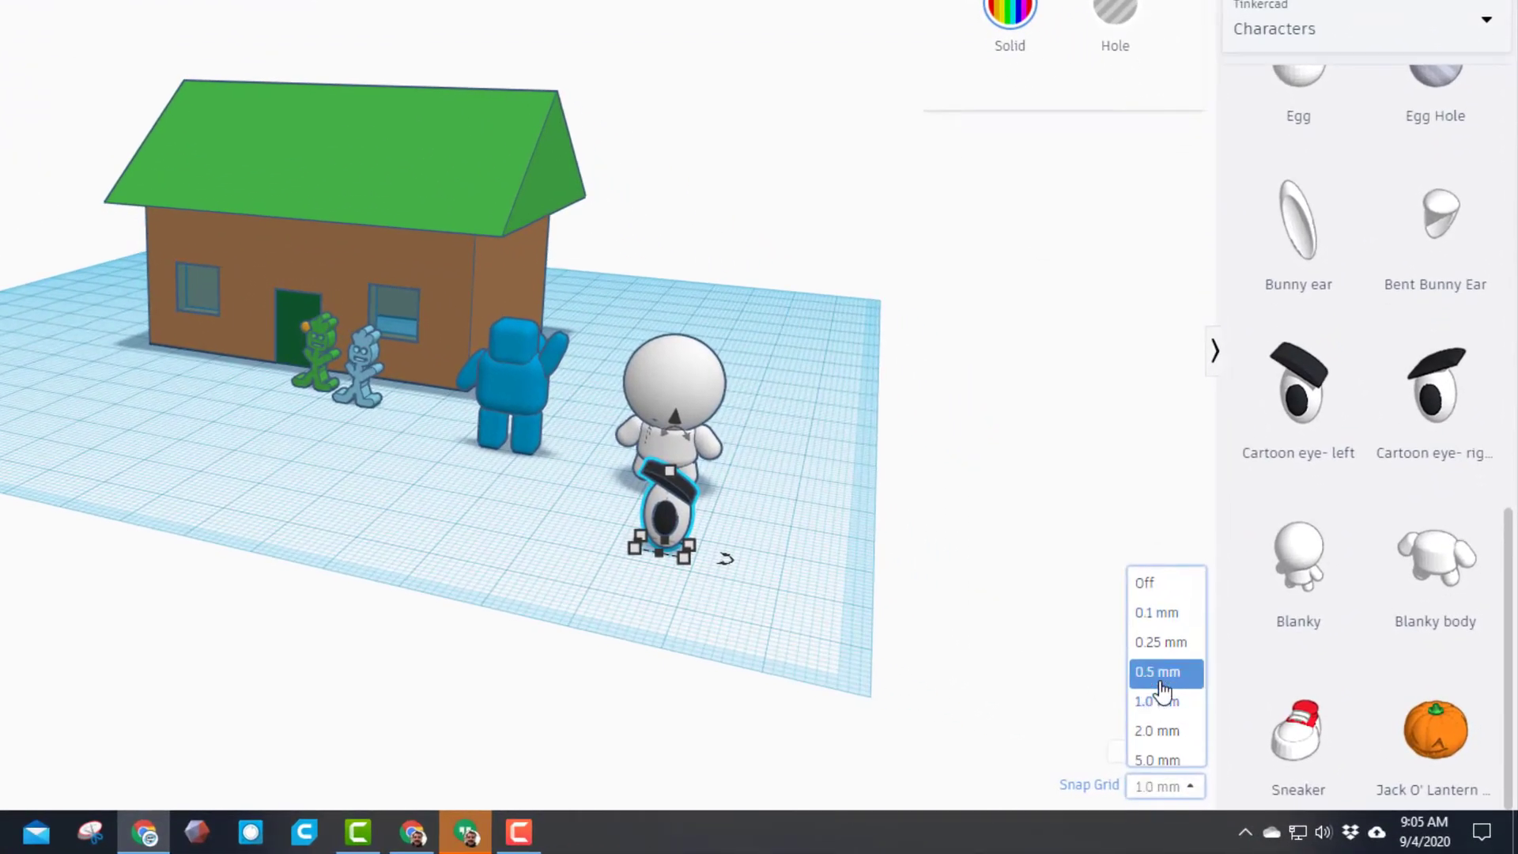
{"action": "left_click", "coordinate": [1261, 734]}
Step: Move the left cartoon eye up onto Blanky's face and scale it down to 5 mm tall
{"action": "key", "text": "ctrl+Up"}
{"action": "key", "text": "ctrl+Up"}
{"action": "key", "text": "ctrl+Up"}
{"action": "key", "text": "ctrl+Up"}
{"action": "key", "text": "ctrl+Up"}
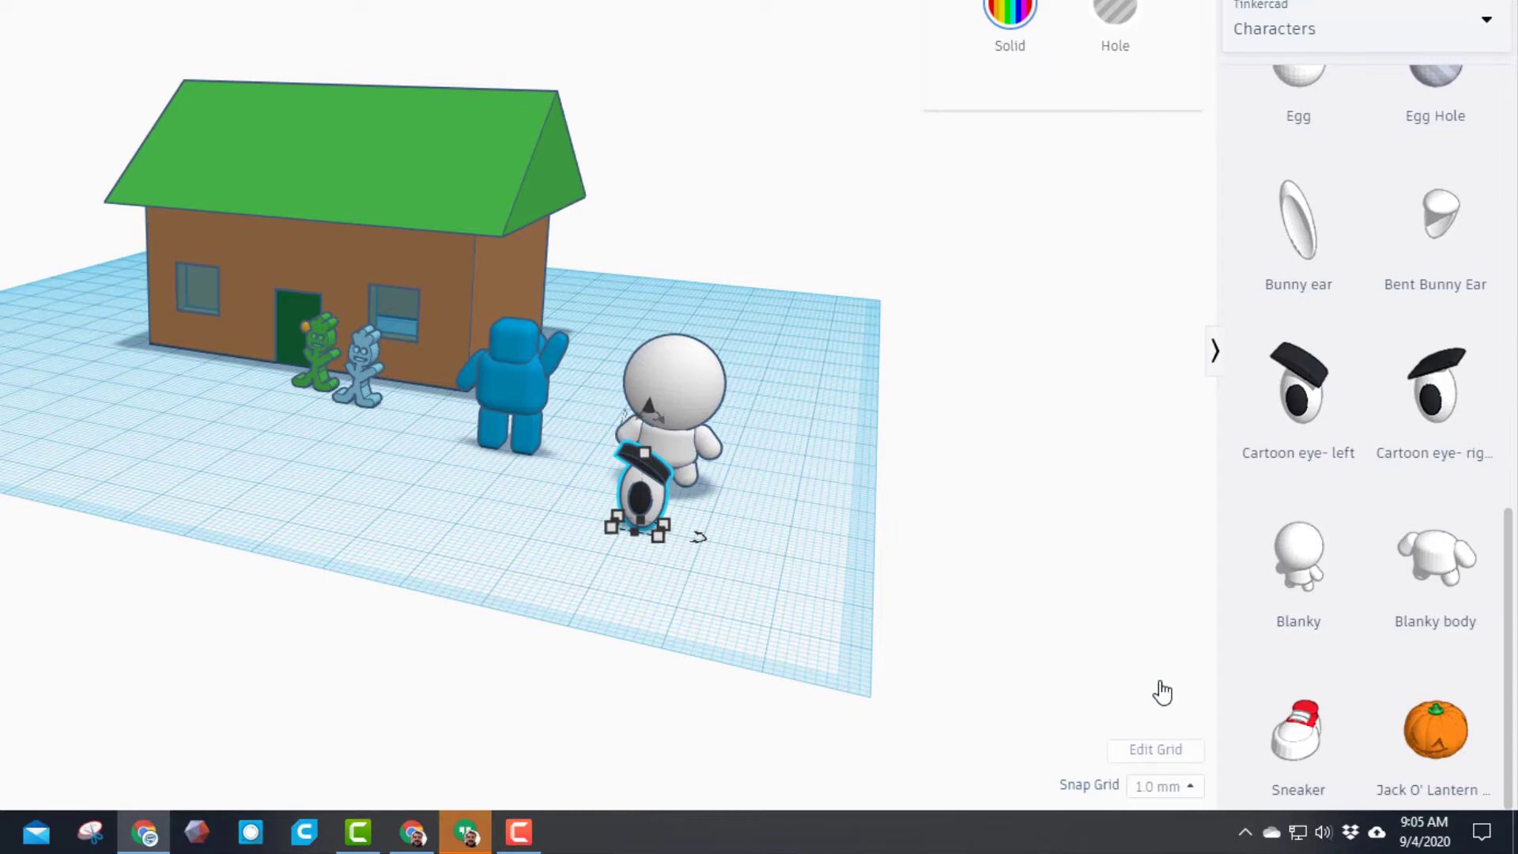
{"action": "key", "text": "ctrl+Up"}
{"action": "key", "text": "ctrl+Up"}
{"action": "key", "text": "ctrl+Up"}
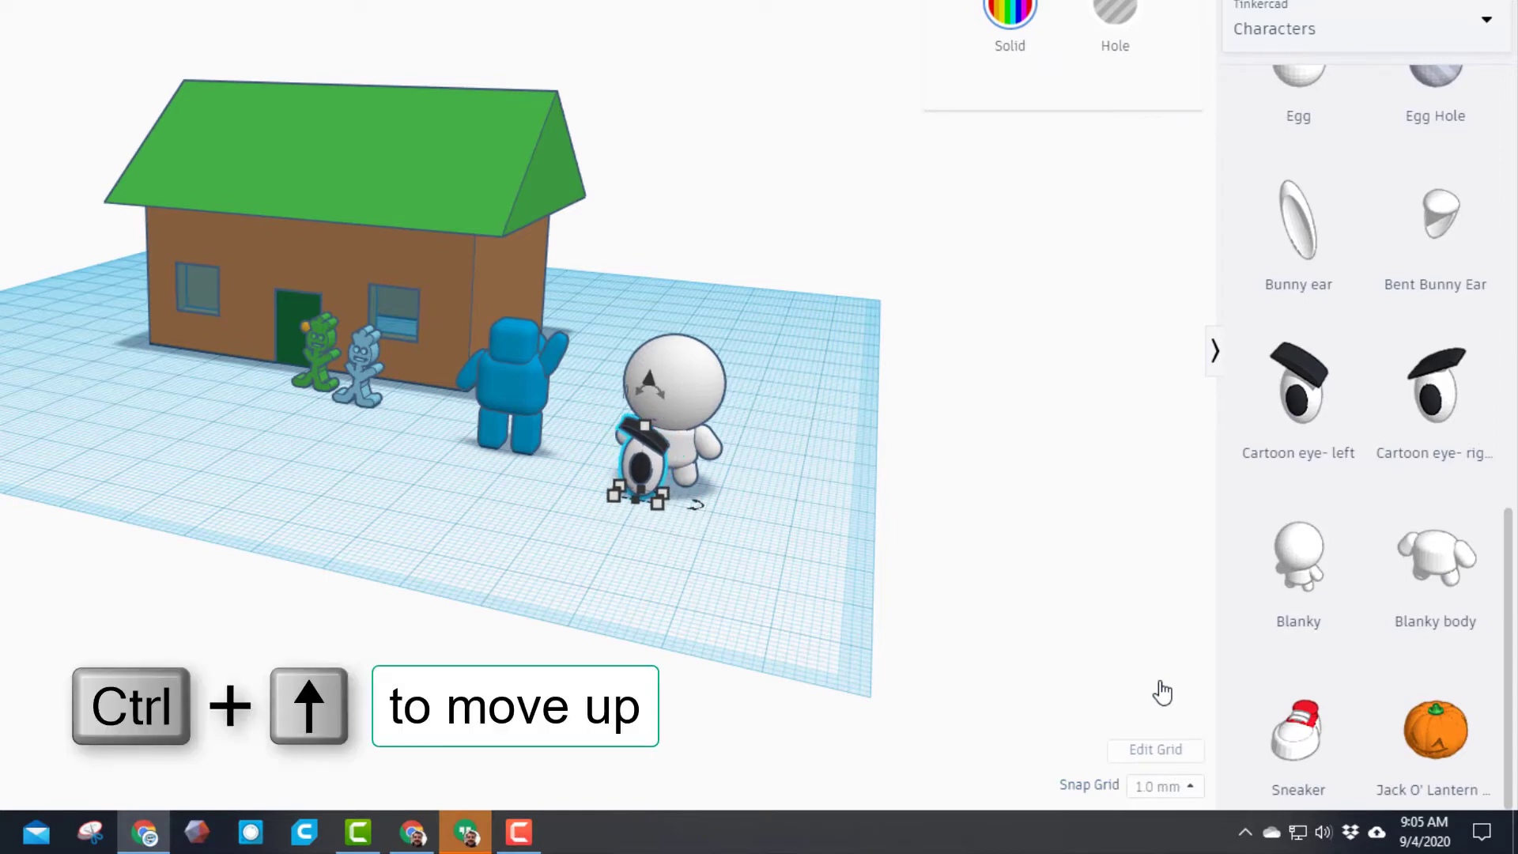
{"action": "key", "text": "ctrl+Up"}
{"action": "key", "text": "ctrl+Up"}
{"action": "key", "text": "ctrl+Up"}
{"action": "key", "text": "ctrl+Up"}
{"action": "key", "text": "ctrl+Up"}
{"action": "key", "text": "ctrl+Up"}
{"action": "key", "text": "ctrl+Up"}
{"action": "key", "text": "ctrl+Up"}
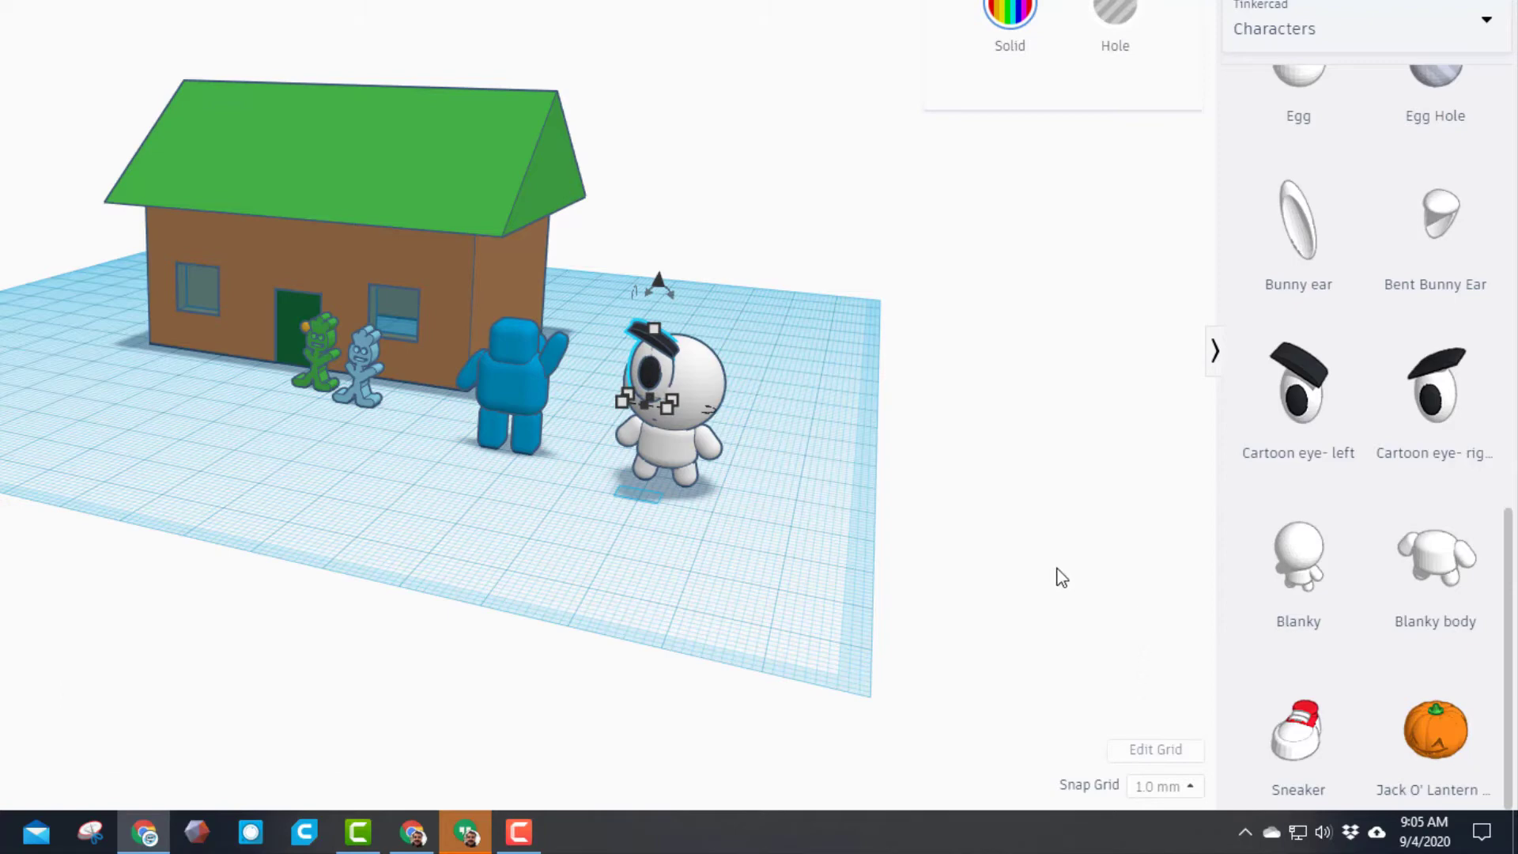
{"action": "left_click_drag", "start_coordinate": [656, 327], "coordinate": [658, 367]}
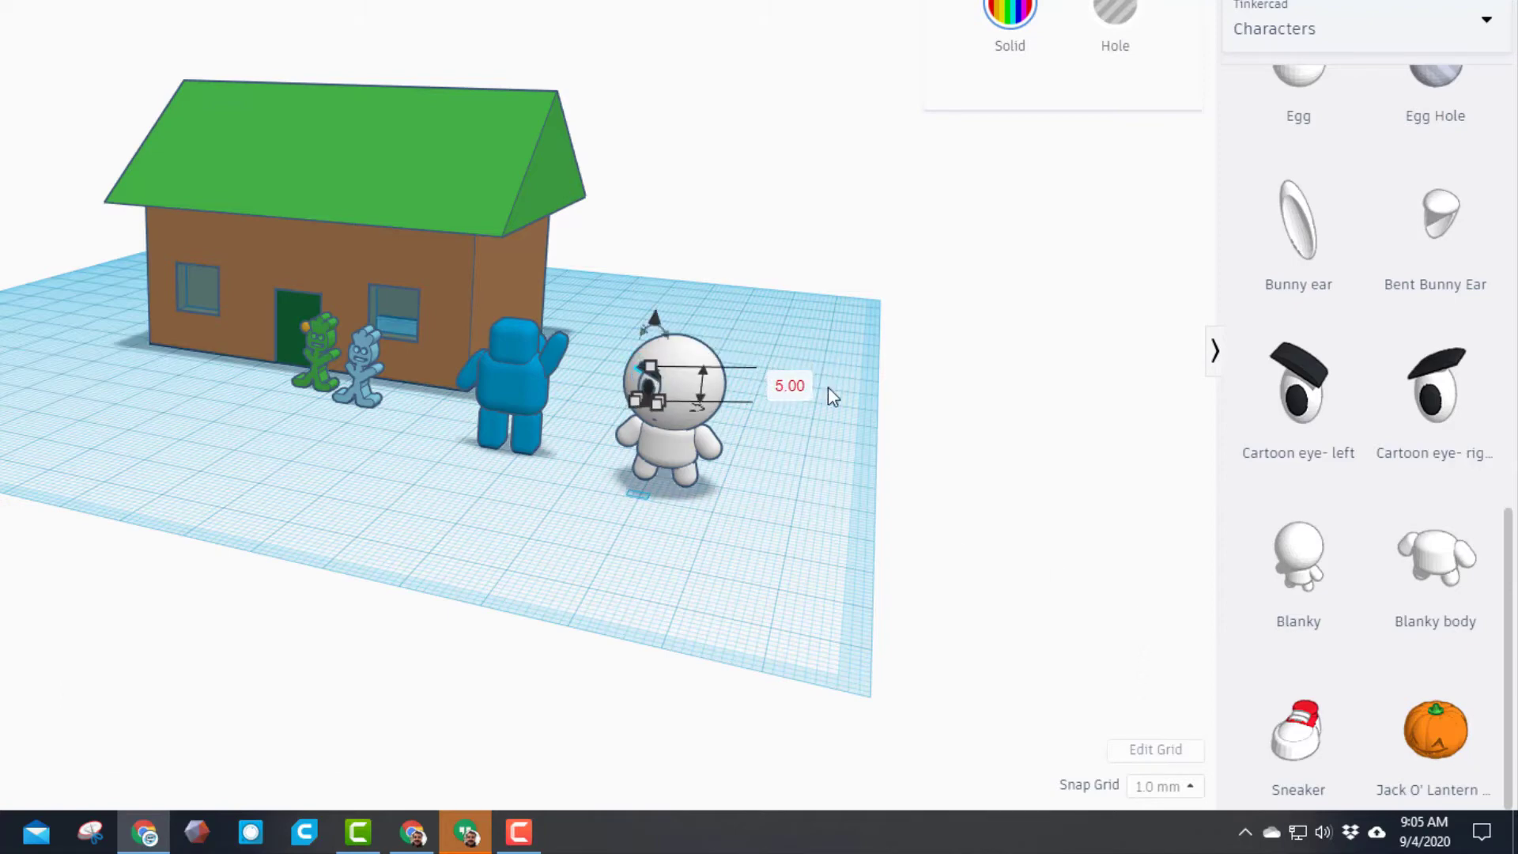
Step: Place a right cartoon eye on the workplane in front of Blanky and make it 5 mm tall
{"action": "left_click_drag", "start_coordinate": [1372, 406], "coordinate": [741, 510]}
{"action": "left_click", "coordinate": [874, 525]}
{"action": "type", "text": "5"}
{"action": "key", "text": "Return"}
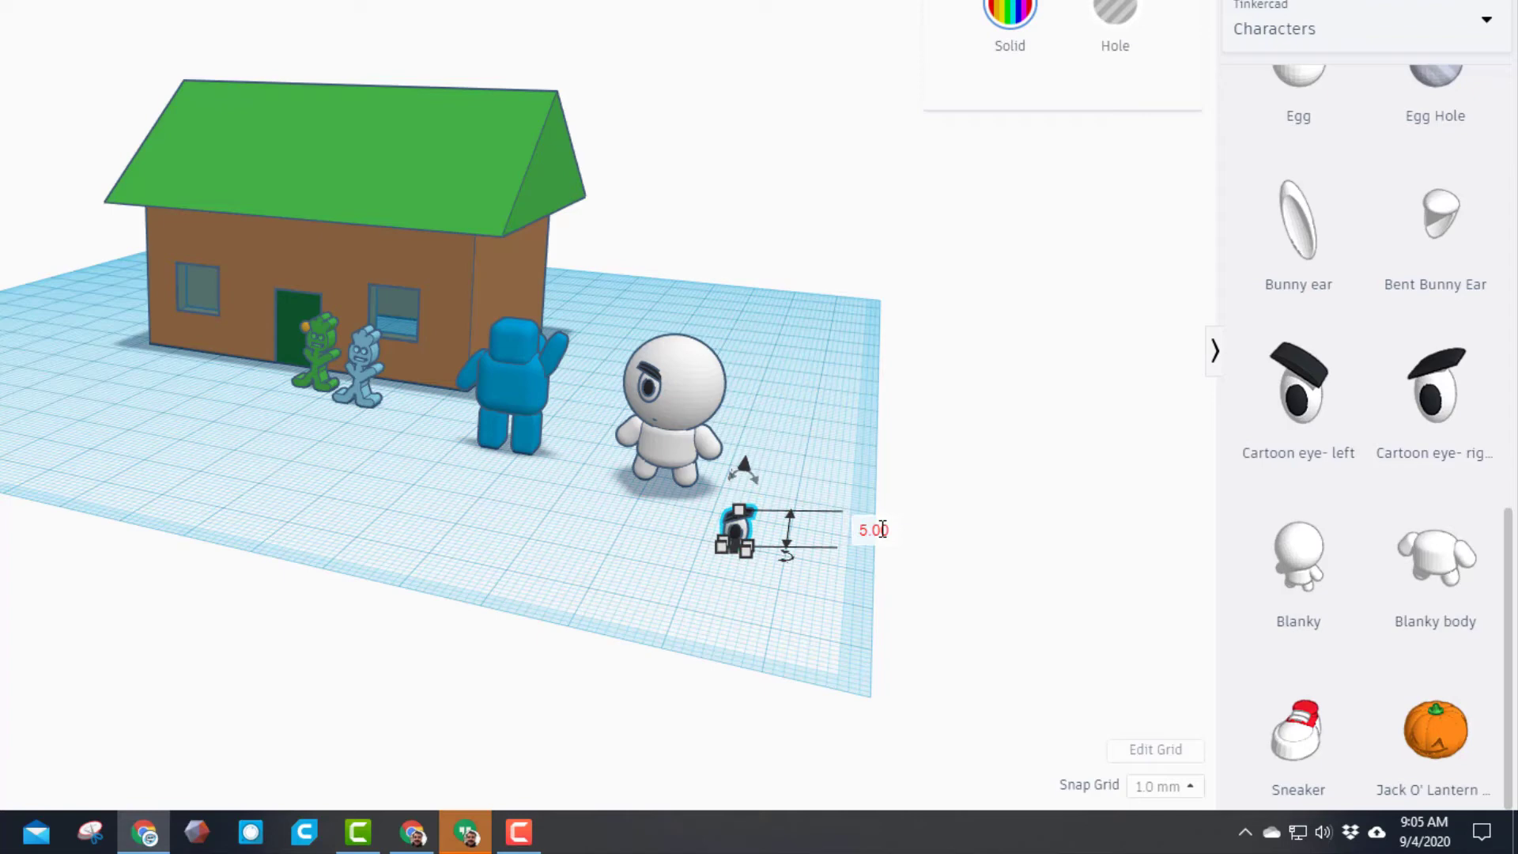
Step: Shift the right cartoon eye sideways and back along the workplane until it sits close in front of Blanky's body
{"action": "key", "text": "Left"}
{"action": "key", "text": "Left"}
{"action": "key", "text": "Left"}
{"action": "key", "text": "Left"}
{"action": "key", "text": "Left"}
{"action": "key", "text": "Left"}
{"action": "key", "text": "Left"}
{"action": "key", "text": "Left"}
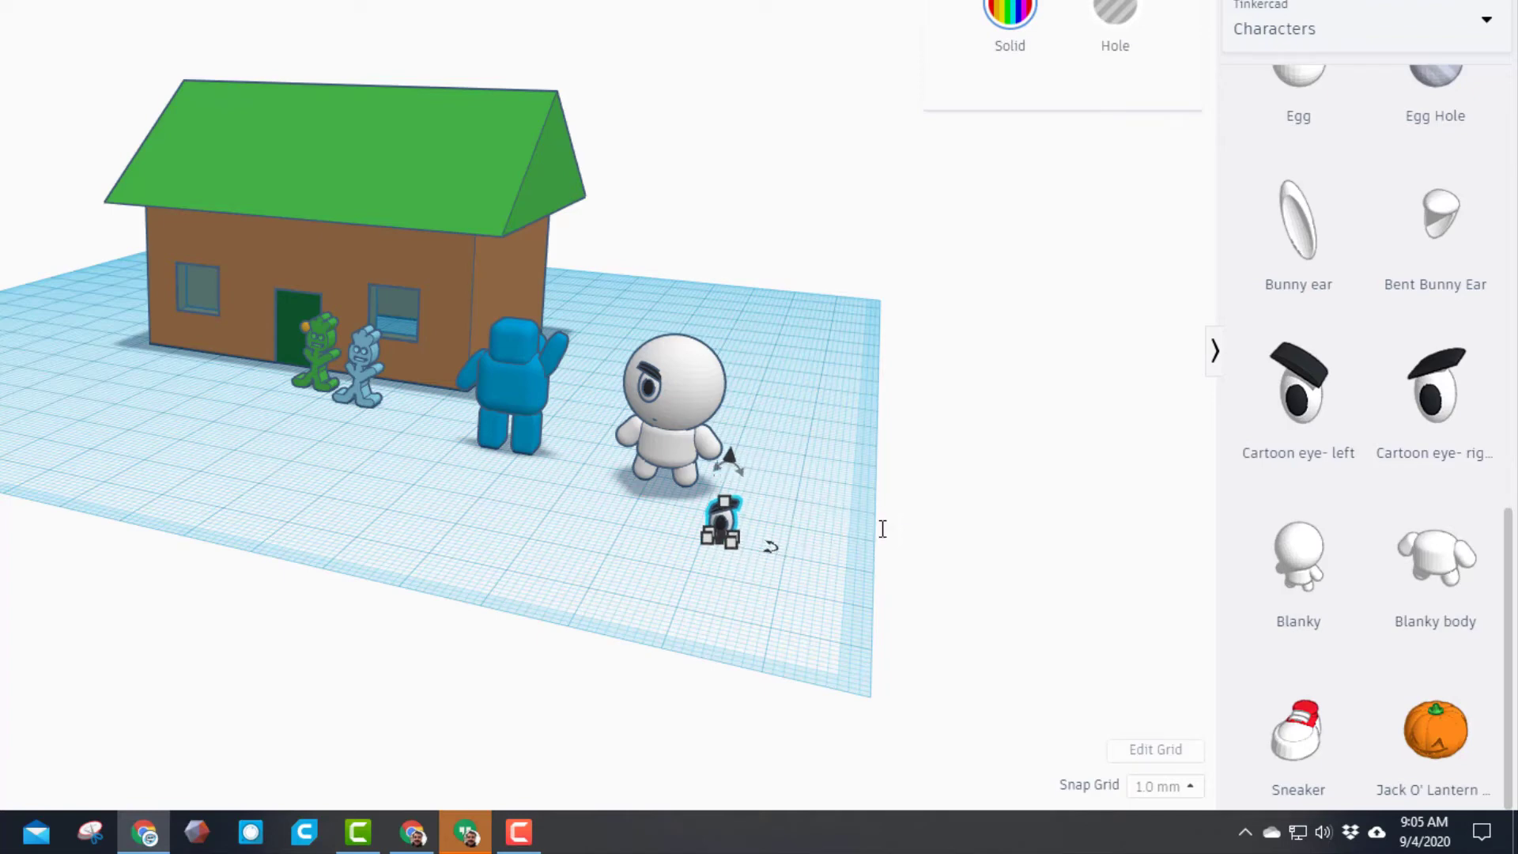
{"action": "key", "text": "Up"}
{"action": "key", "text": "Up"}
{"action": "key", "text": "Up"}
{"action": "key", "text": "Up"}
{"action": "key", "text": "Up"}
{"action": "key", "text": "Up"}
{"action": "key", "text": "Up"}
{"action": "key", "text": "Up"}
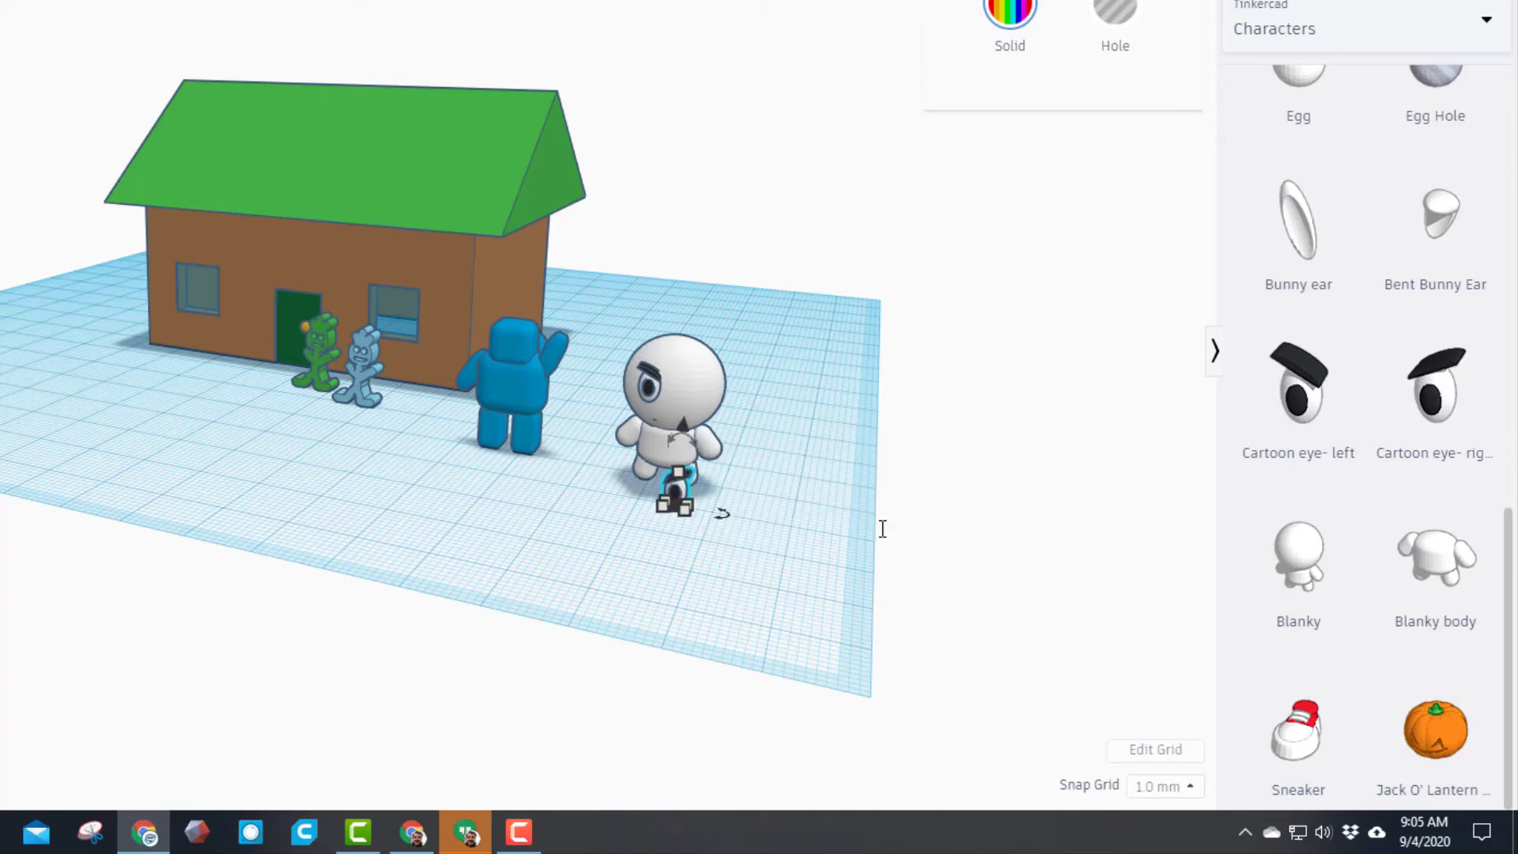
Step: Raise the right cartoon eye onto Blanky's face, level with the left eye
{"action": "key", "text": "ctrl+Up"}
{"action": "key", "text": "ctrl+Up"}
{"action": "key", "text": "ctrl+Up"}
{"action": "key", "text": "ctrl+Up"}
{"action": "key", "text": "ctrl+Up"}
{"action": "key", "text": "ctrl+Up"}
{"action": "key", "text": "ctrl+Up"}
{"action": "key", "text": "ctrl+Up"}
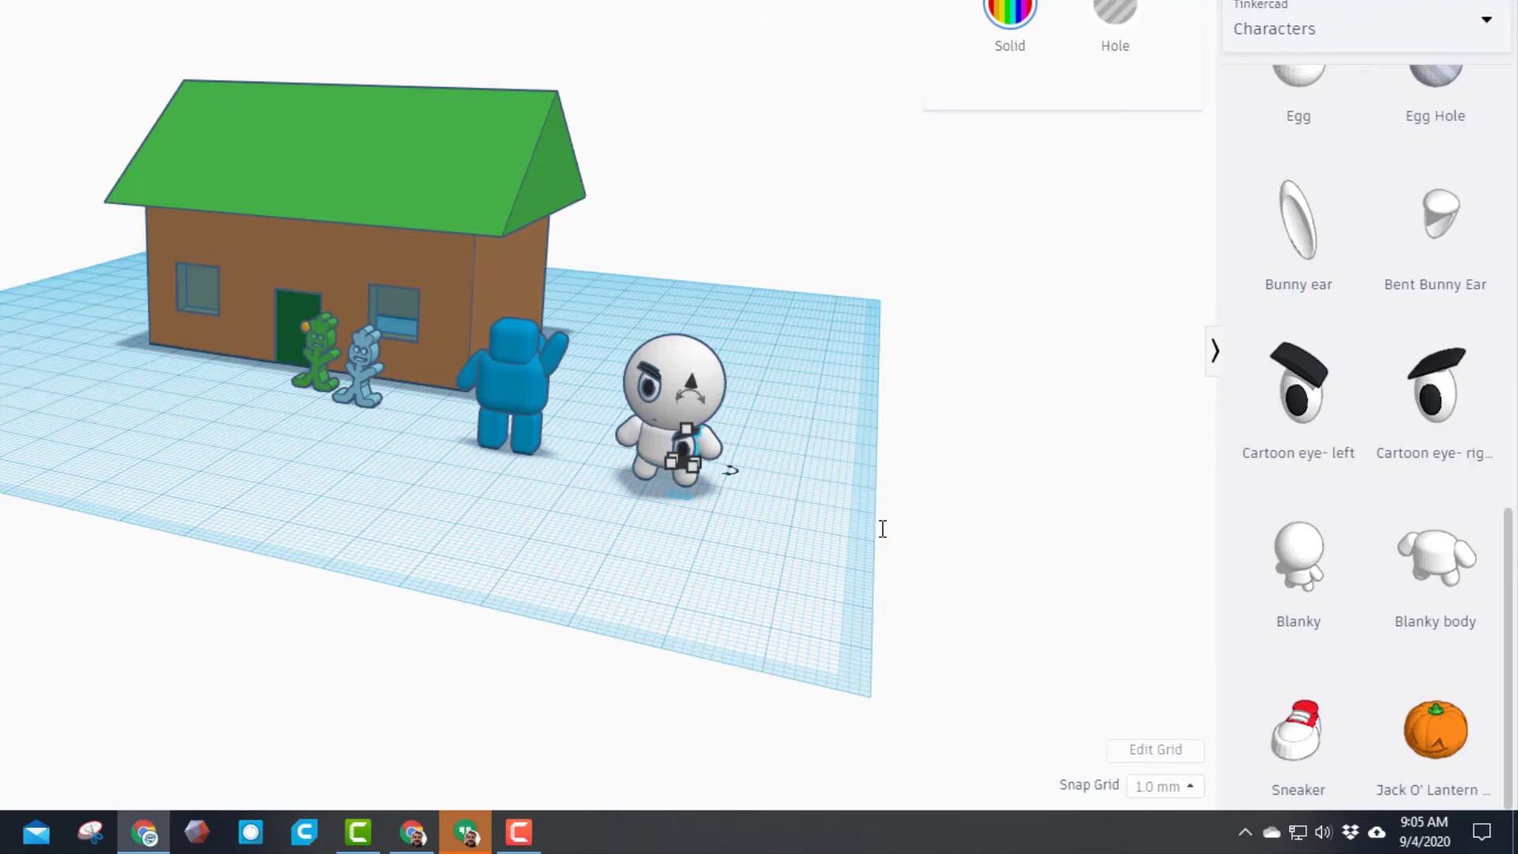
{"action": "key", "text": "ctrl+Up"}
{"action": "key", "text": "ctrl+Up"}
{"action": "key", "text": "ctrl+Up"}
{"action": "key", "text": "ctrl+Up"}
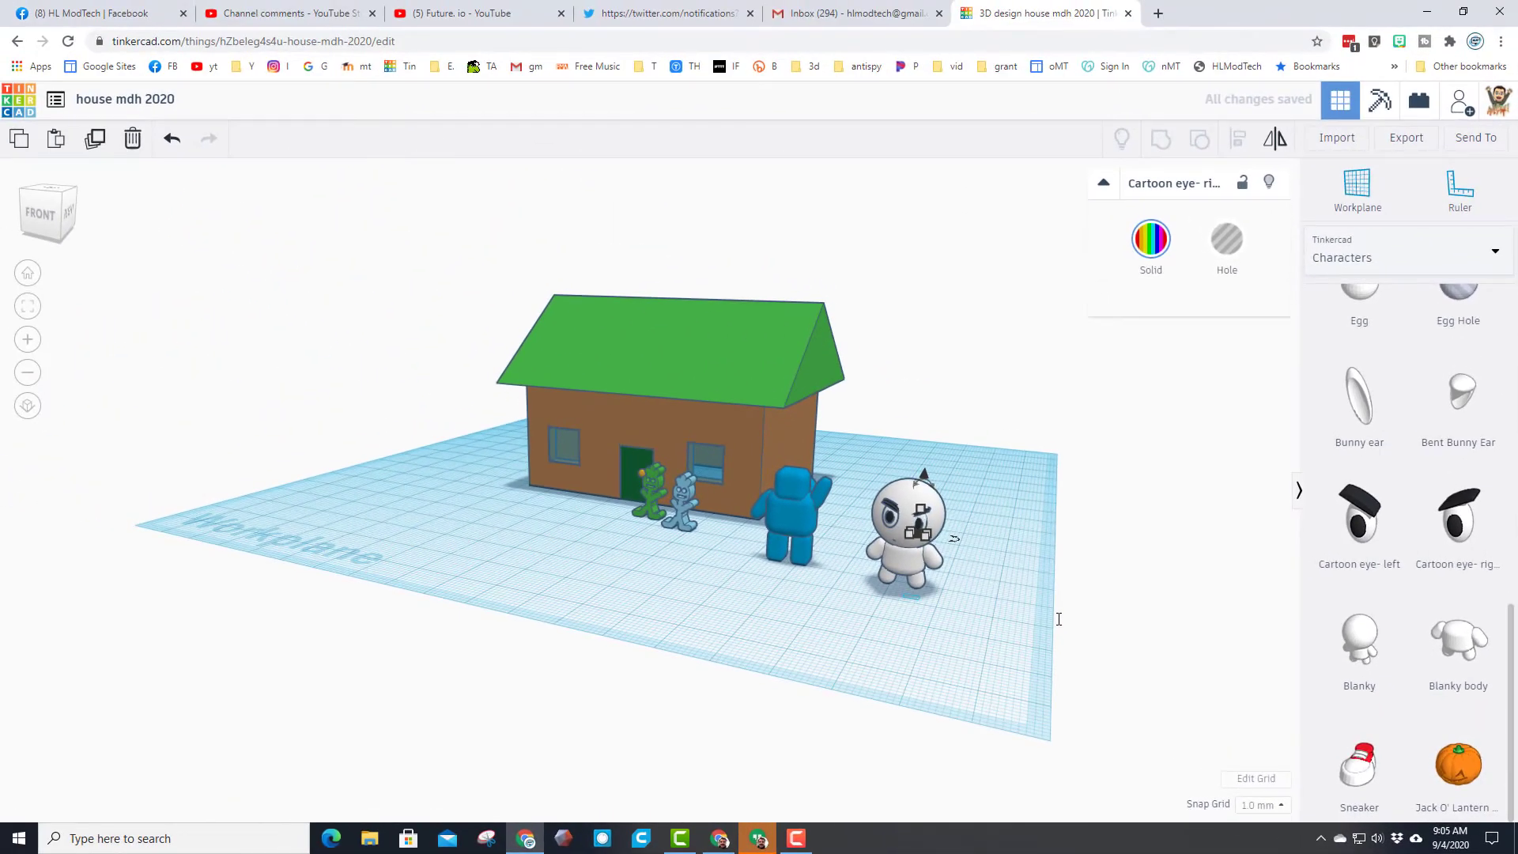
{"action": "key", "text": "ctrl+Down"}
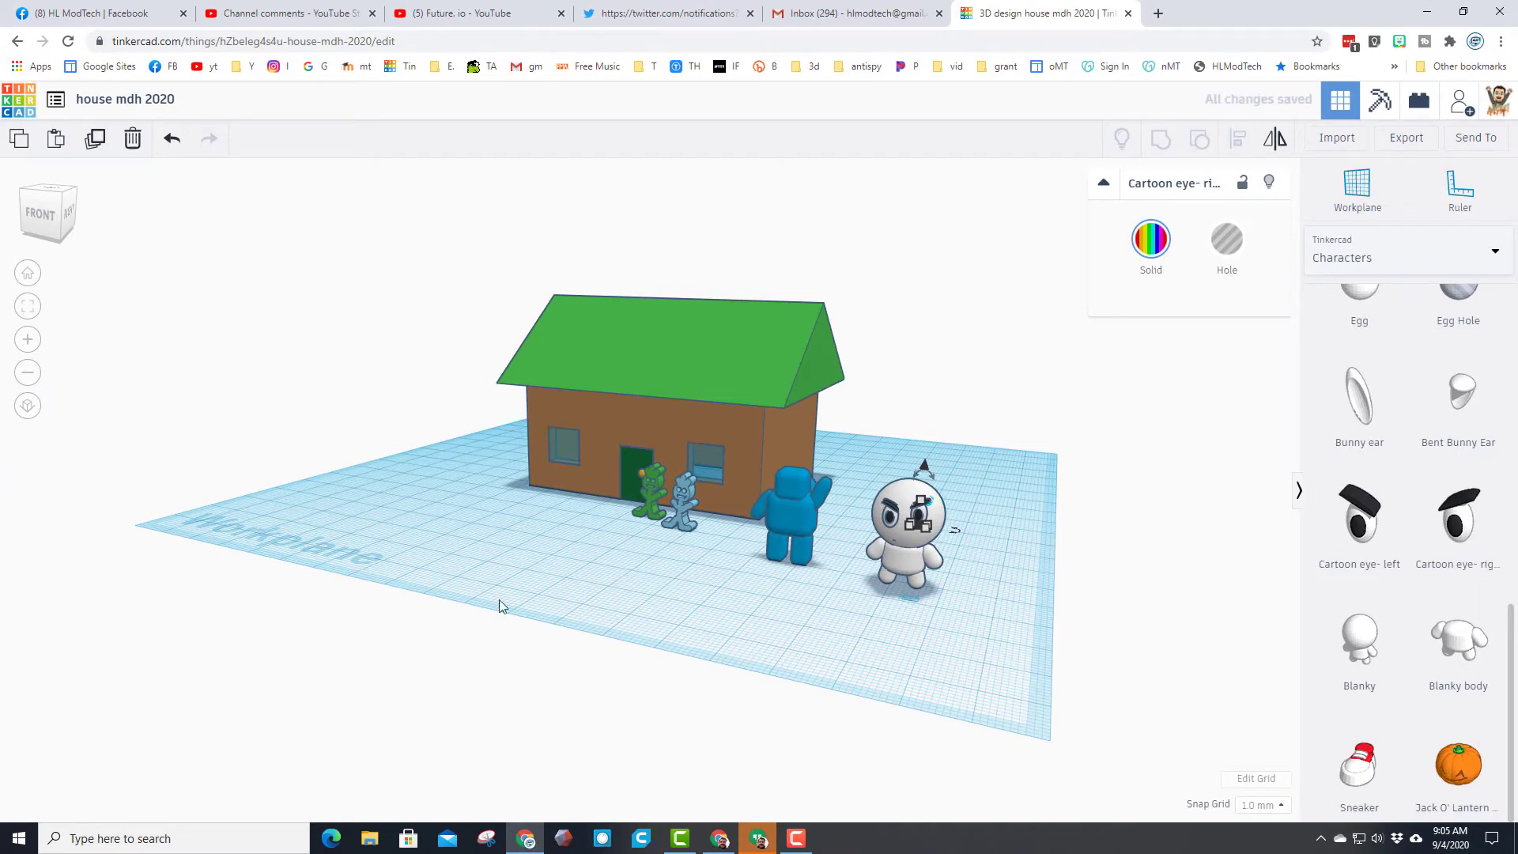
Step: Fit the view to Blanky and examine the placement of both eyes on its face
{"action": "left_click", "coordinate": [883, 567]}
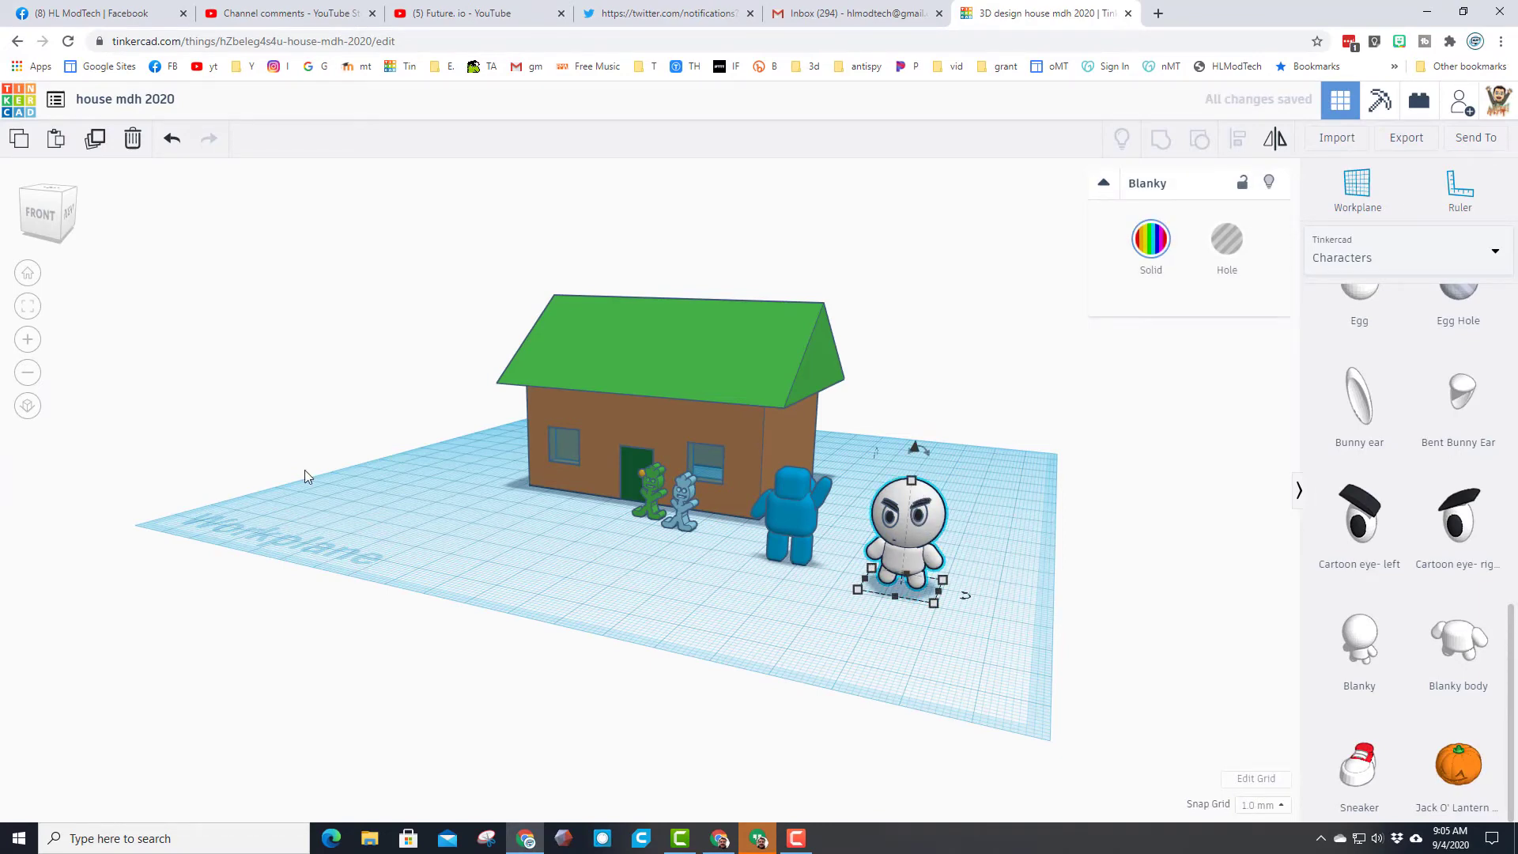
{"action": "left_click", "coordinate": [28, 309]}
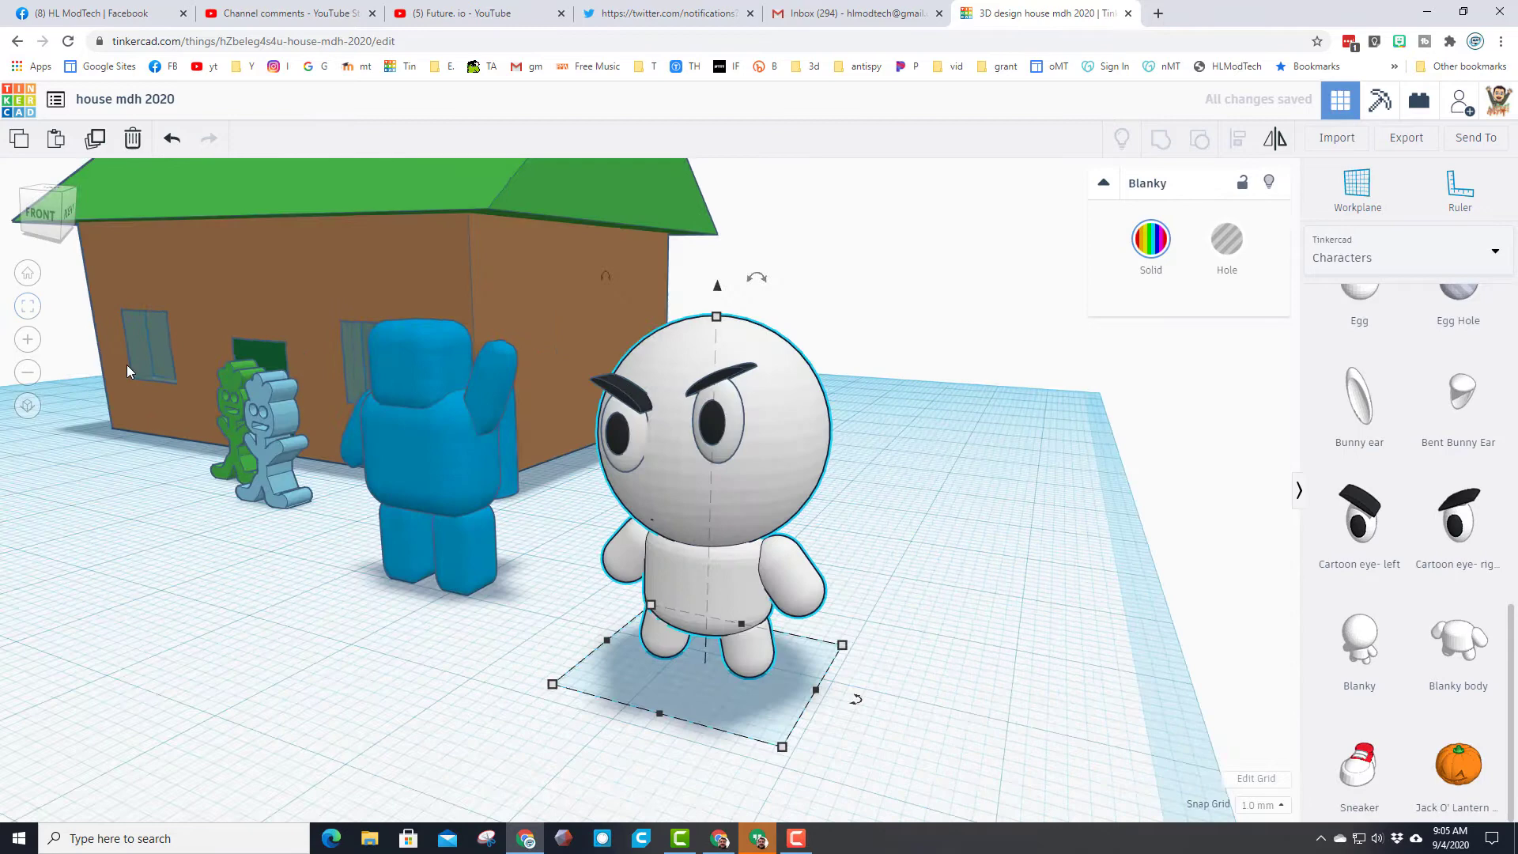
Step: Move the left cartoon eye inward and up on Blanky's face so it lines up with the right eye
{"action": "left_click", "coordinate": [541, 405]}
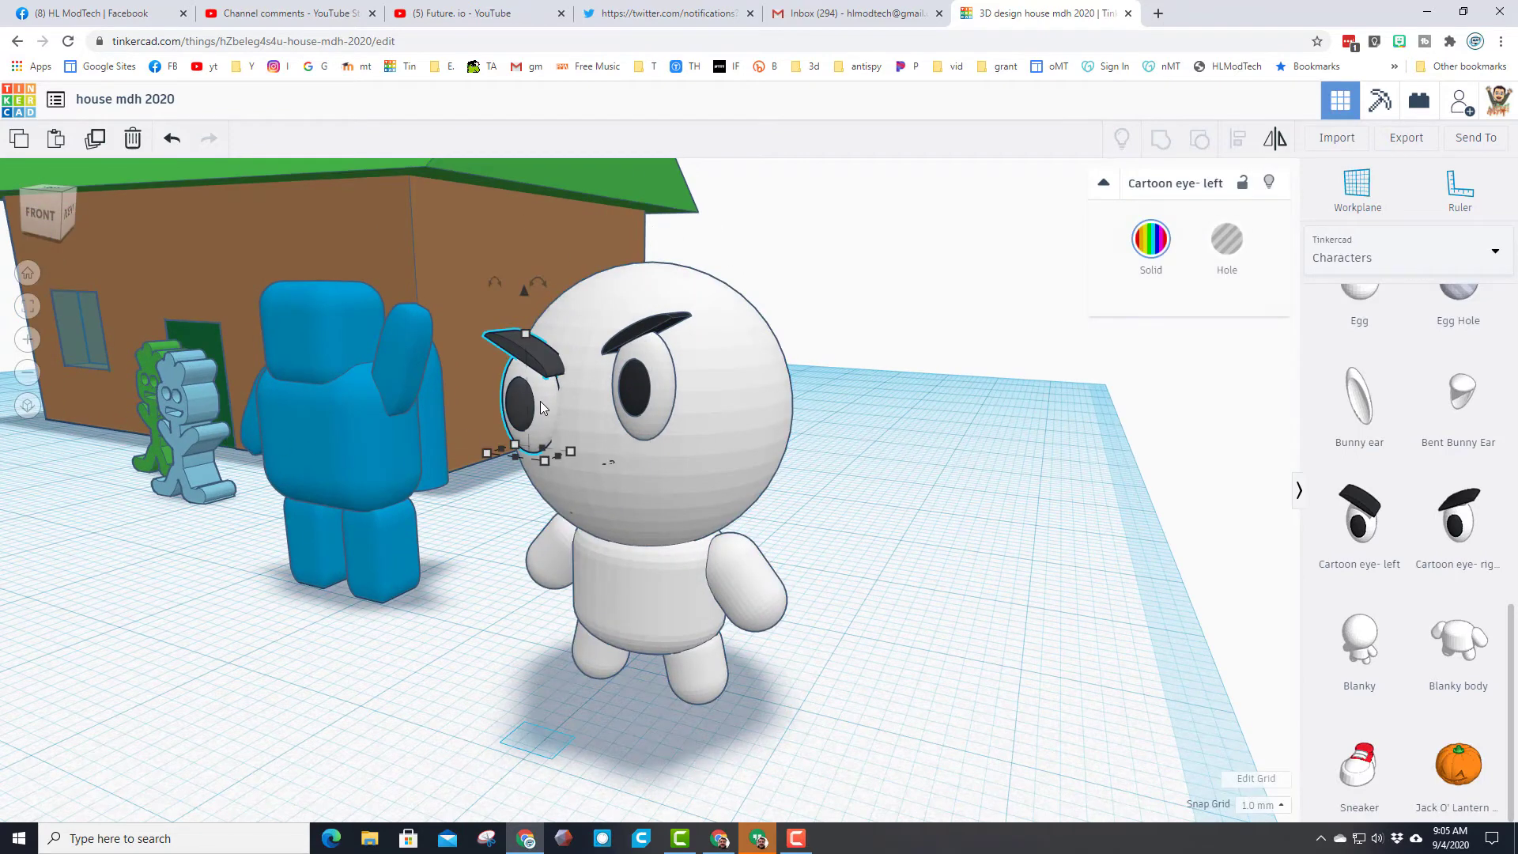
{"action": "key", "text": "Right"}
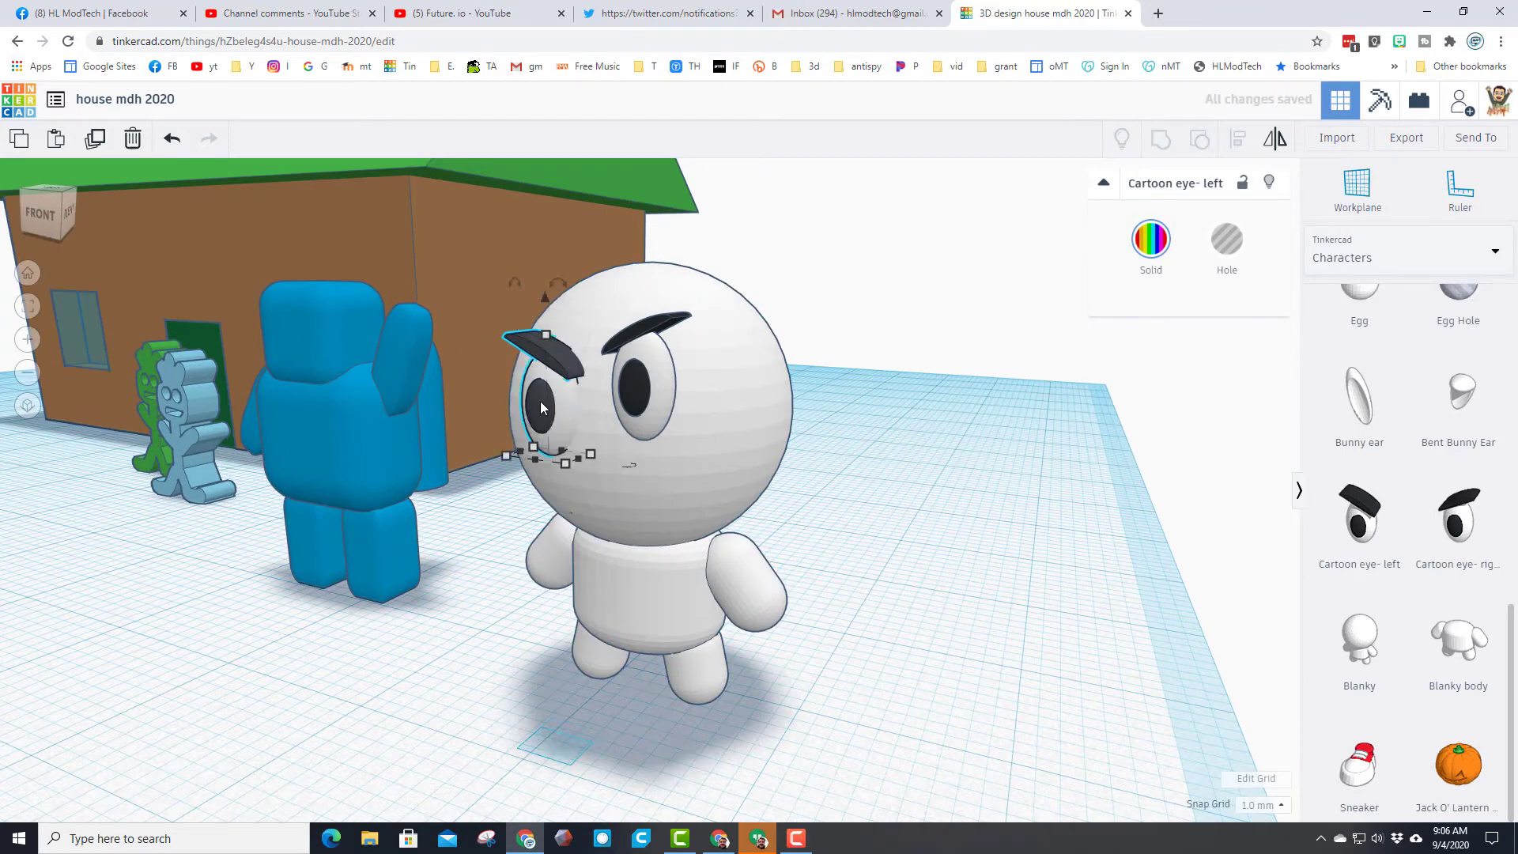
{"action": "key", "text": "ctrl+Up"}
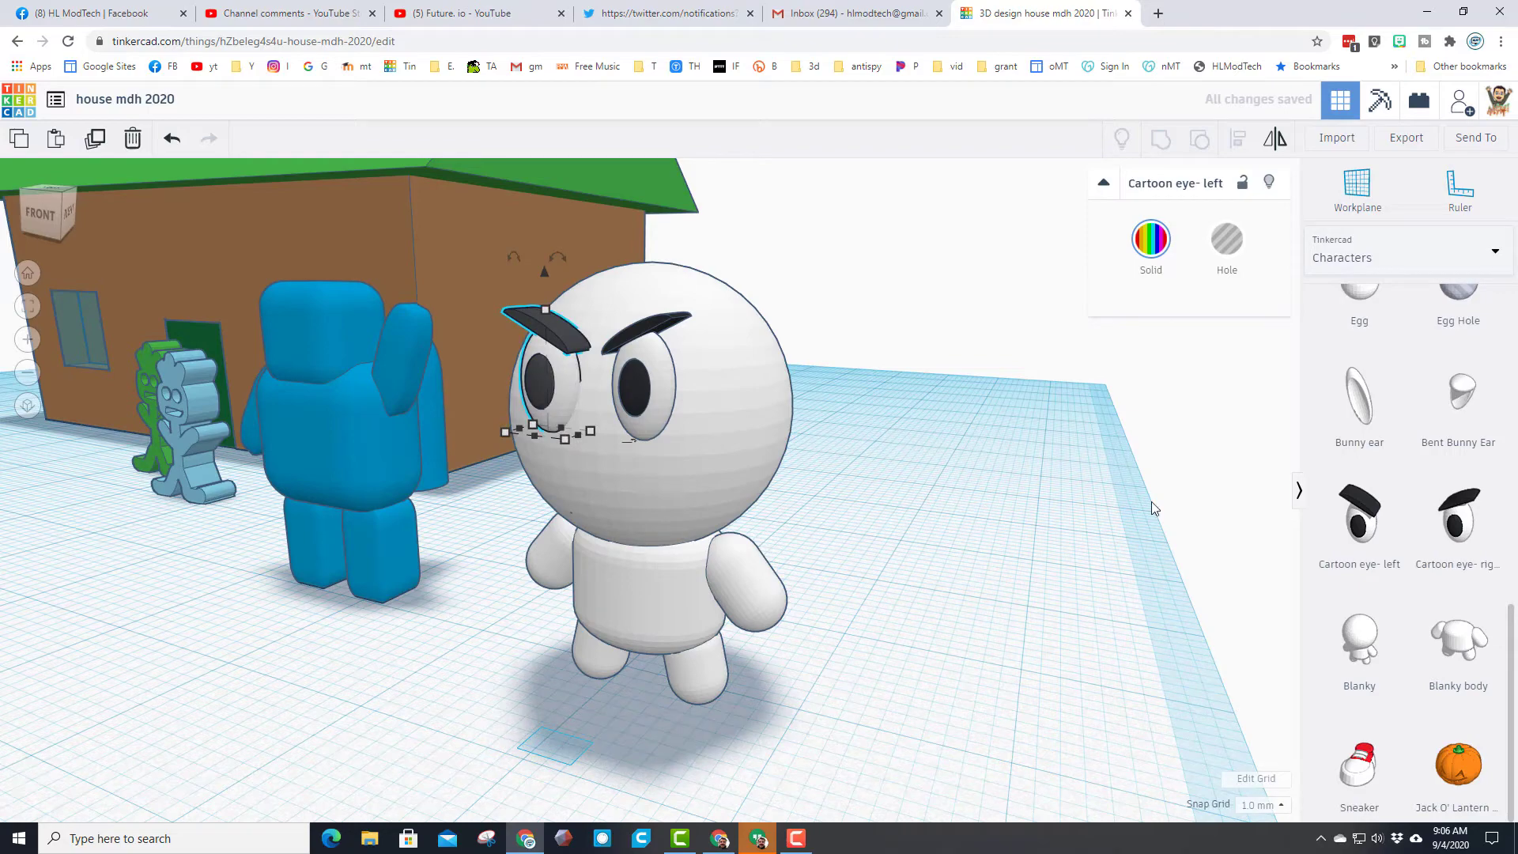
Step: Place a bunny ear on the workplane behind Blanky and scale it down proportionally
{"action": "left_click_drag", "start_coordinate": [1357, 399], "coordinate": [733, 663]}
{"action": "scroll", "coordinate": [699, 472], "scroll_direction": "down", "scroll_amount": 2}
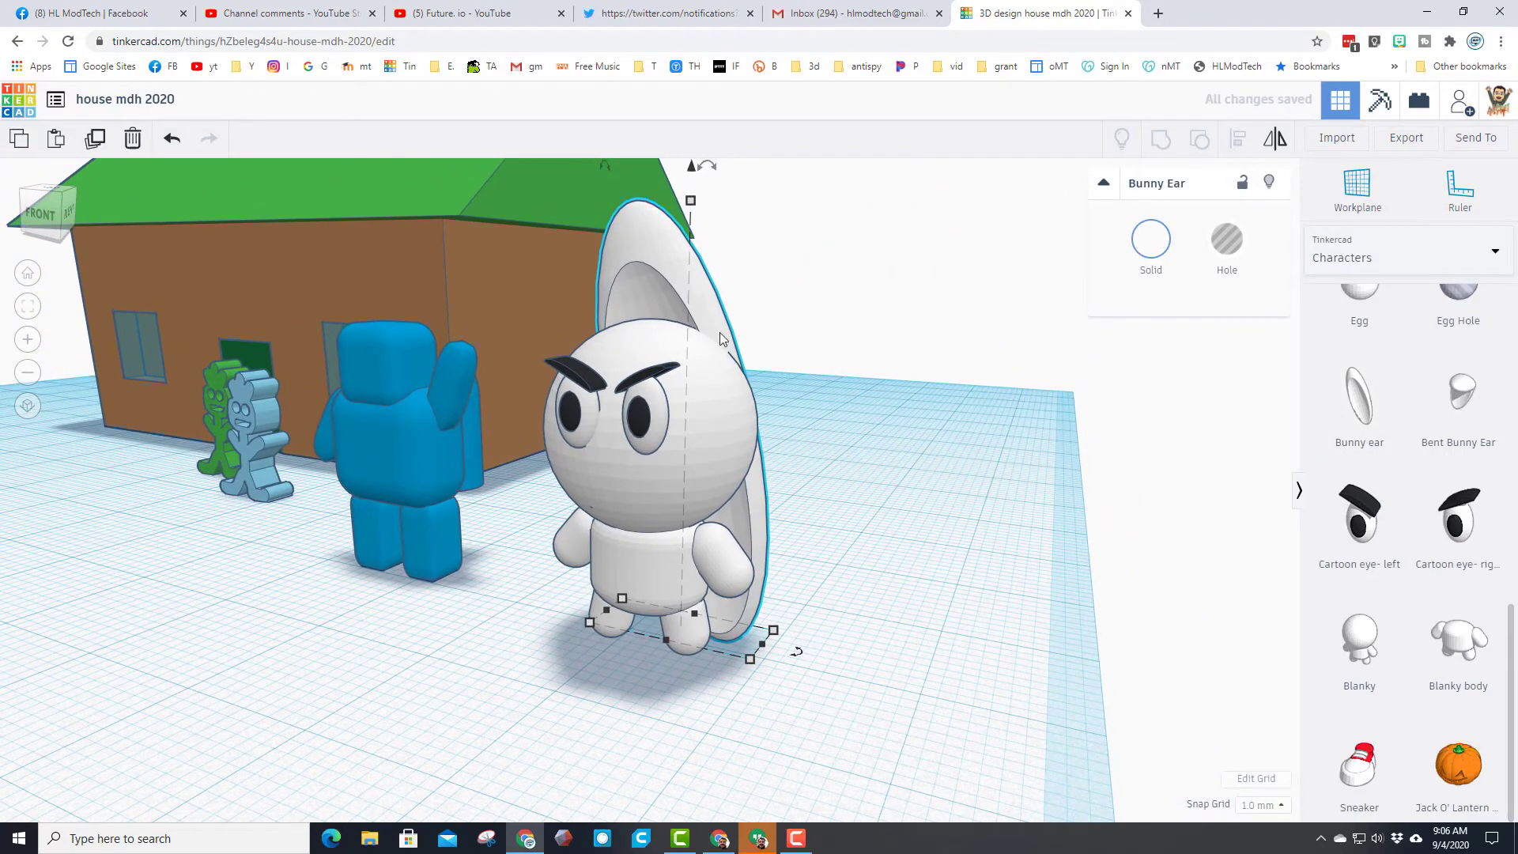
{"action": "left_click_drag", "start_coordinate": [692, 202], "coordinate": [695, 409]}
Step: Raise the bunny ear until its base meets the upper part of Blanky's head
{"action": "key", "text": "ctrl+Up"}
{"action": "key", "text": "ctrl+Up"}
{"action": "key", "text": "ctrl+Up"}
{"action": "key", "text": "ctrl+Up"}
{"action": "key", "text": "ctrl+Up"}
{"action": "key", "text": "ctrl+Up"}
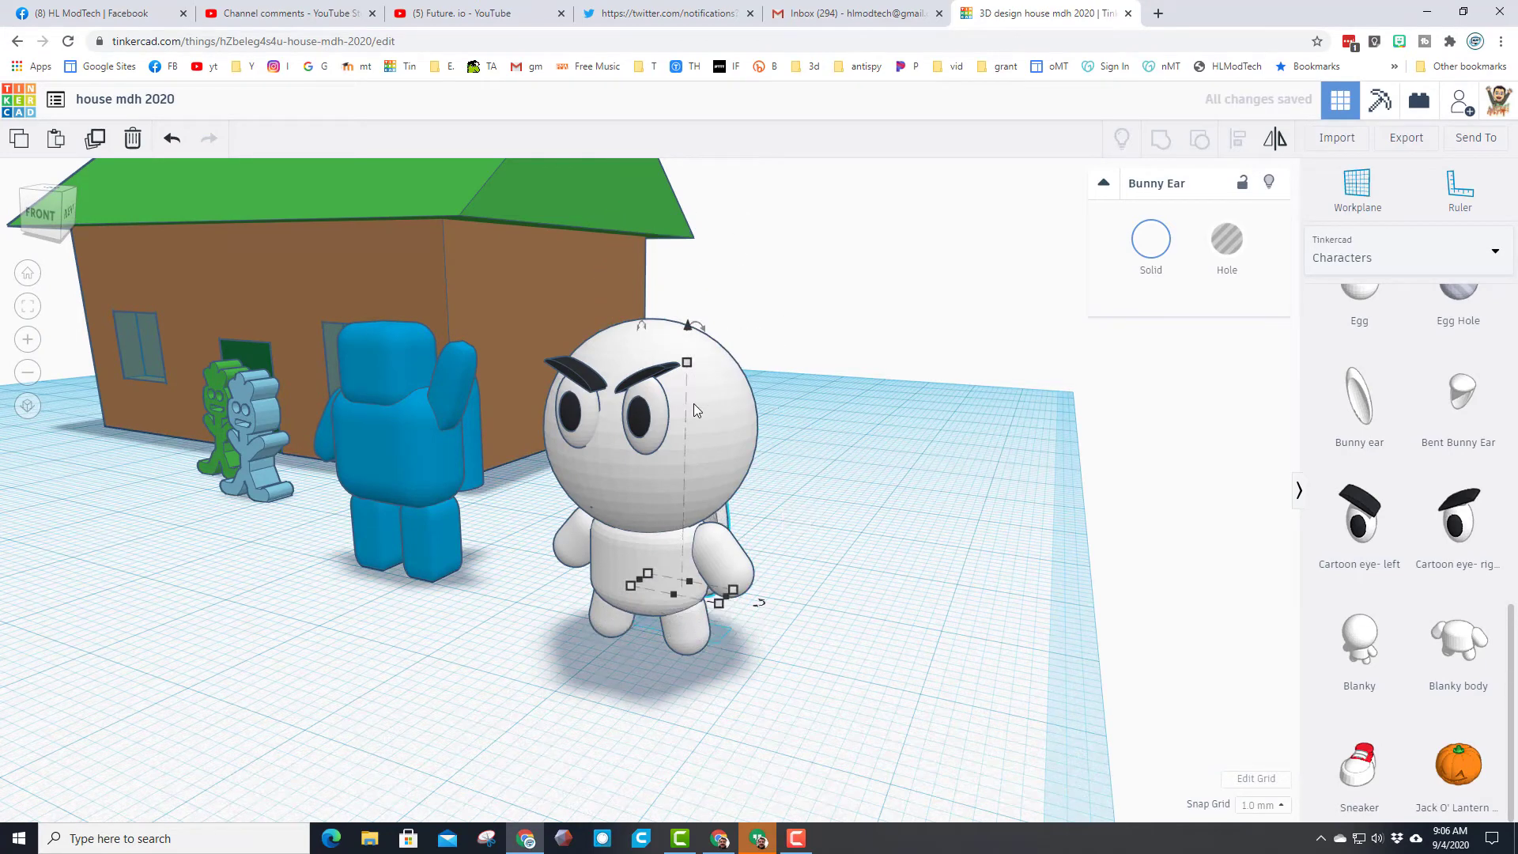
{"action": "key", "text": "ctrl+Up"}
{"action": "key", "text": "ctrl+Up"}
{"action": "key", "text": "ctrl+Up"}
{"action": "key", "text": "ctrl+Up"}
{"action": "key", "text": "ctrl+Up"}
{"action": "key", "text": "ctrl+Up"}
{"action": "key", "text": "ctrl+Up"}
{"action": "key", "text": "ctrl+Up"}
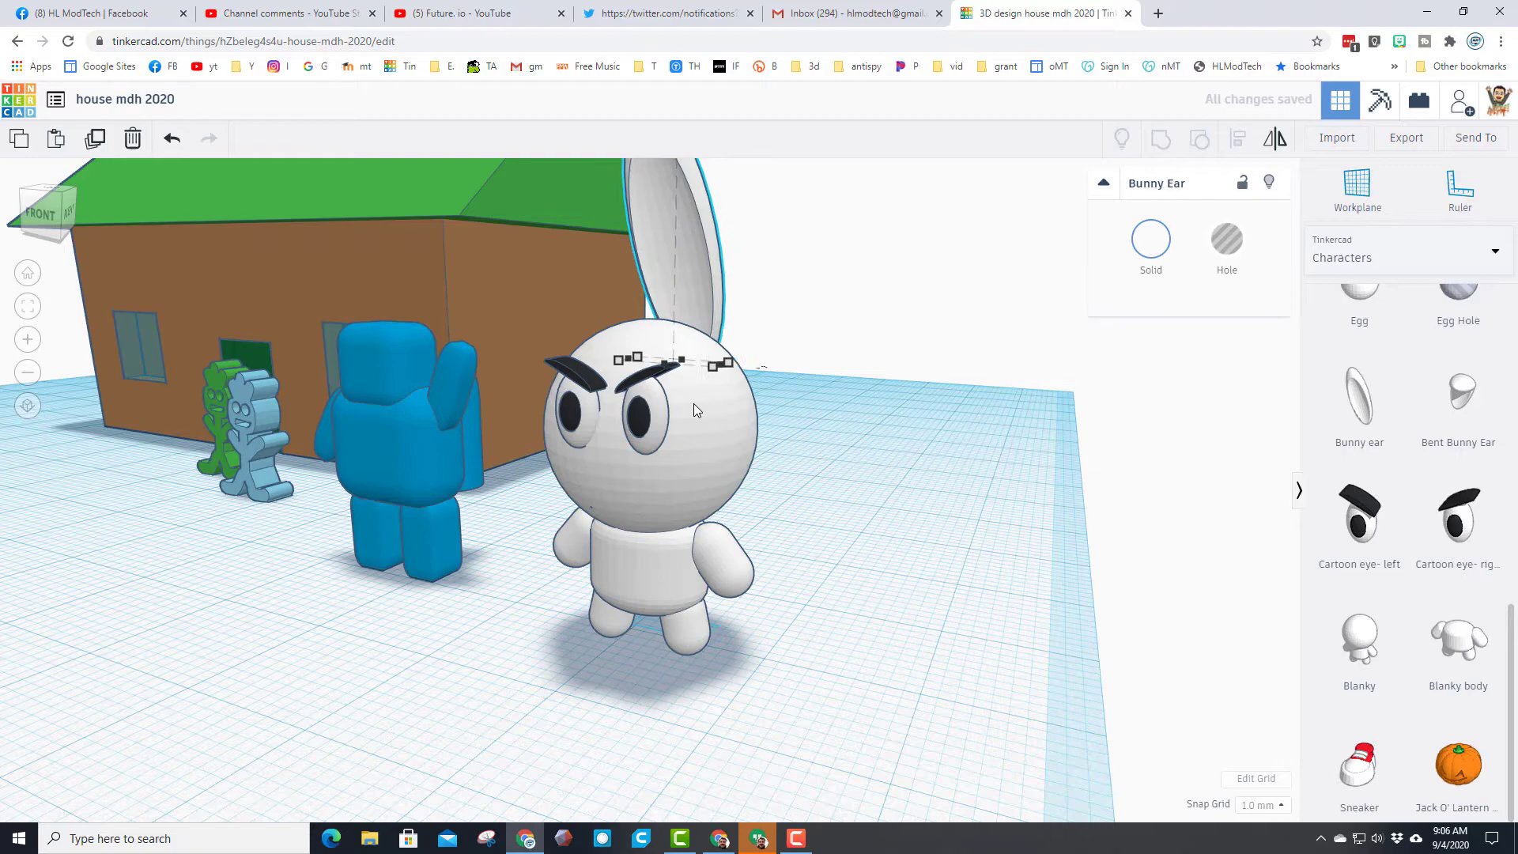
Step: Shift the bunny ear sideways so it stands over the left-eye half of Blanky's head
{"action": "key", "text": "Left"}
{"action": "key", "text": "Left"}
{"action": "key", "text": "Left"}
{"action": "key", "text": "Left"}
{"action": "key", "text": "Left"}
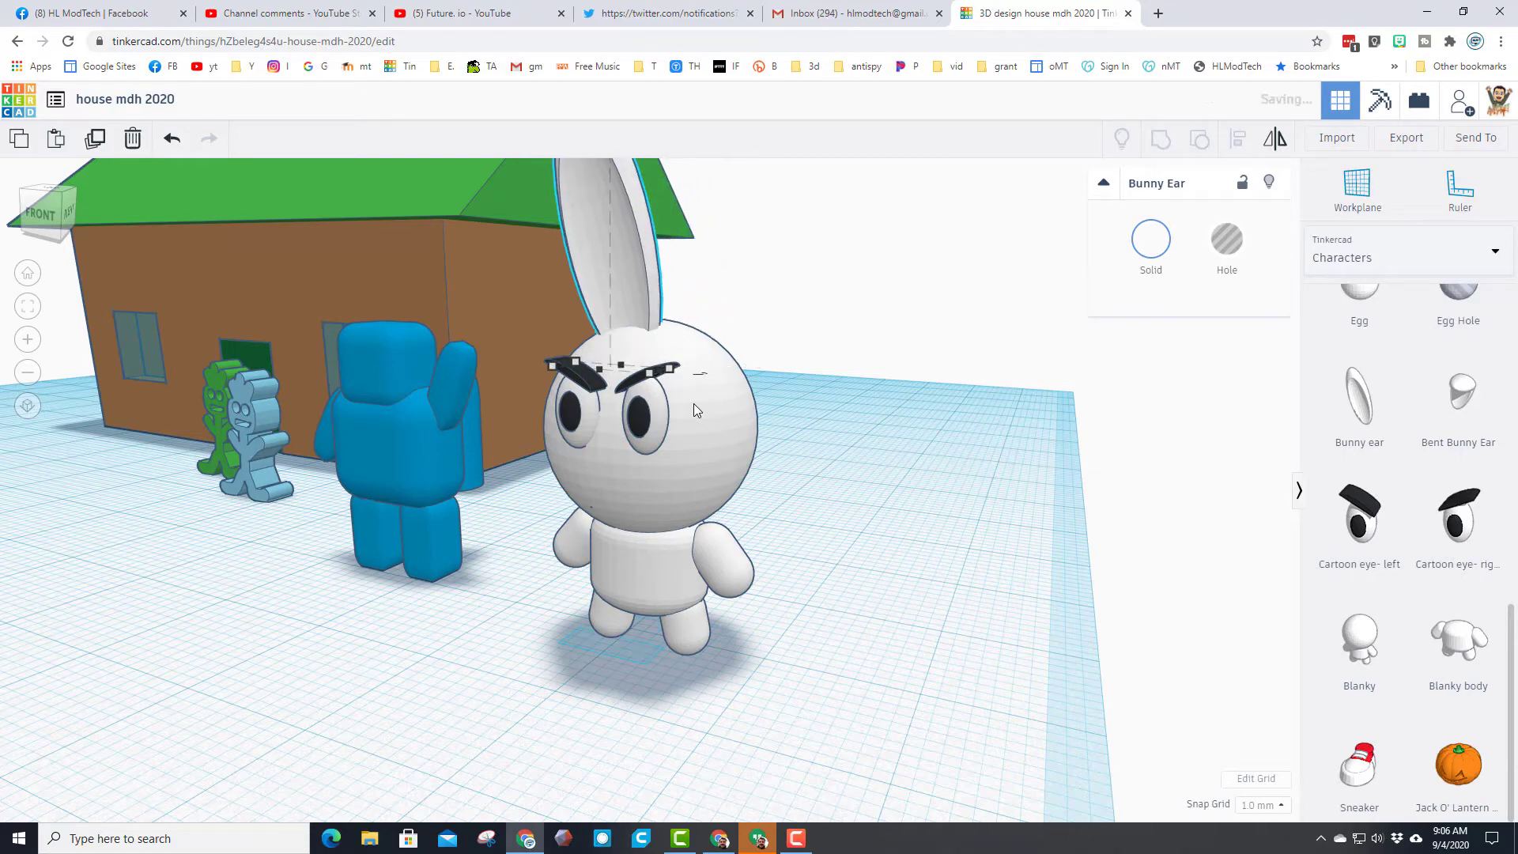
Step: Place a sneaker on the workplane in front of Blanky and scale it down proportionally
{"action": "right_click_drag", "start_coordinate": [694, 404], "coordinate": [872, 567]}
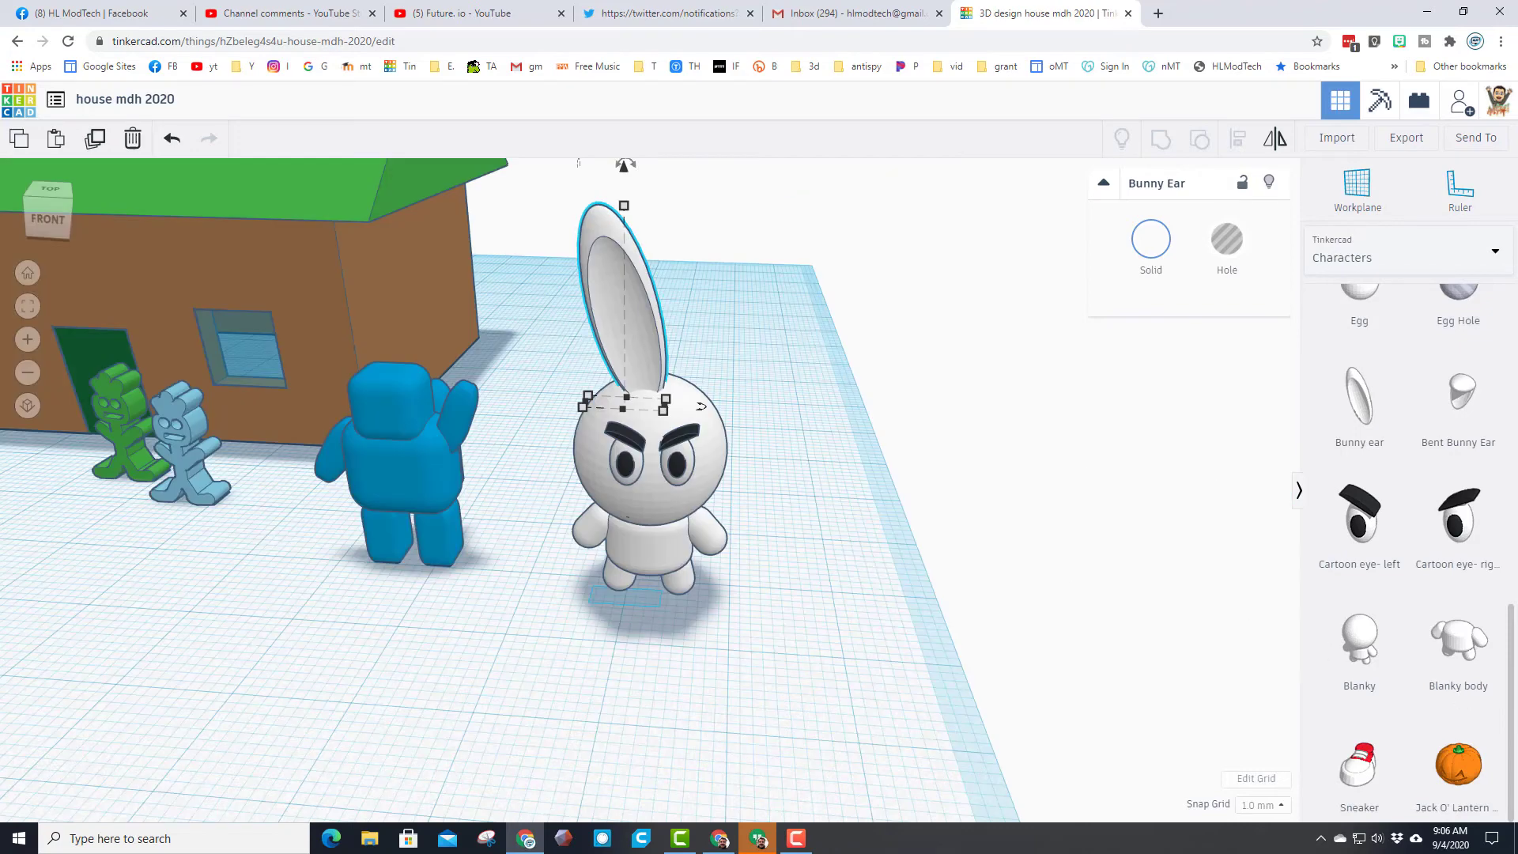
{"action": "left_click_drag", "start_coordinate": [1359, 763], "coordinate": [690, 628]}
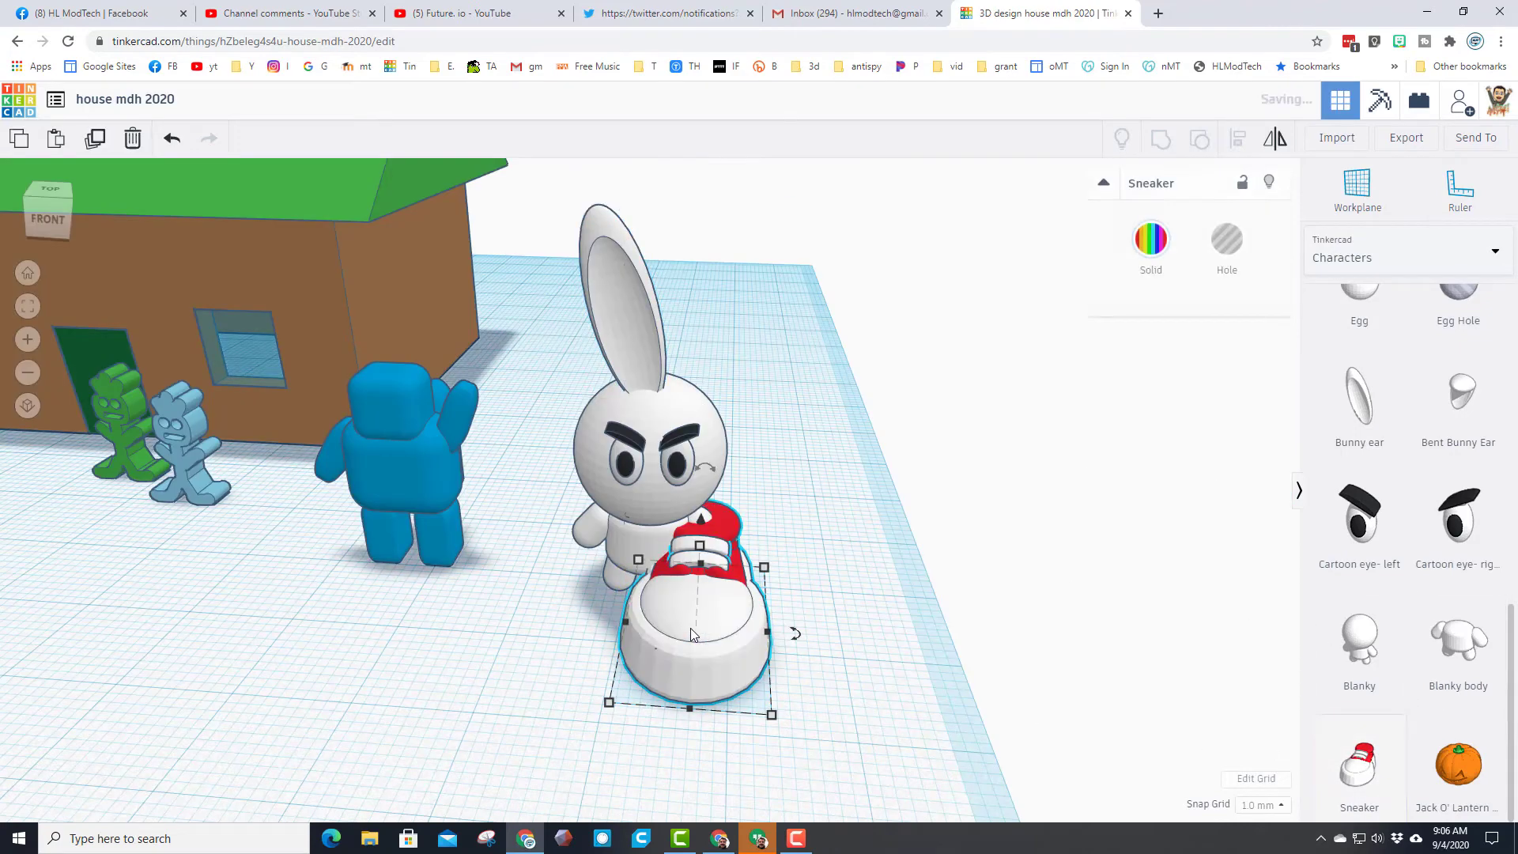
{"action": "left_click_drag", "start_coordinate": [771, 715], "coordinate": [679, 614], "text": "shift"}
Step: Shift the sneaker onto Blanky's foot below the bunny ear and shrink it proportionally to fit
{"action": "key", "text": "Left"}
{"action": "key", "text": "Left"}
{"action": "key", "text": "Left"}
{"action": "key", "text": "Left"}
{"action": "key", "text": "Left"}
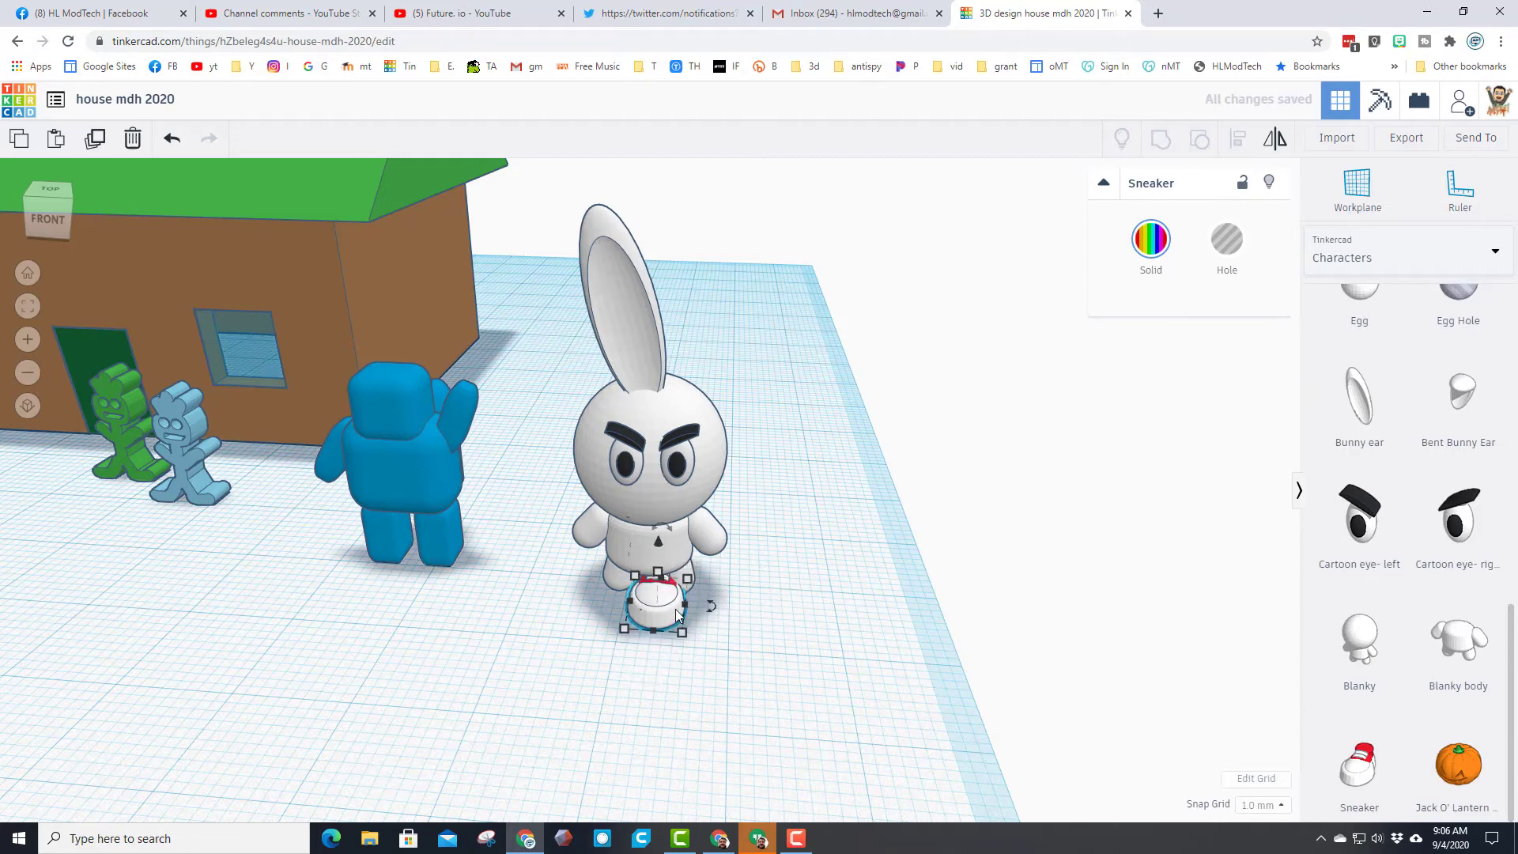
{"action": "key", "text": "Up"}
{"action": "key", "text": "Up"}
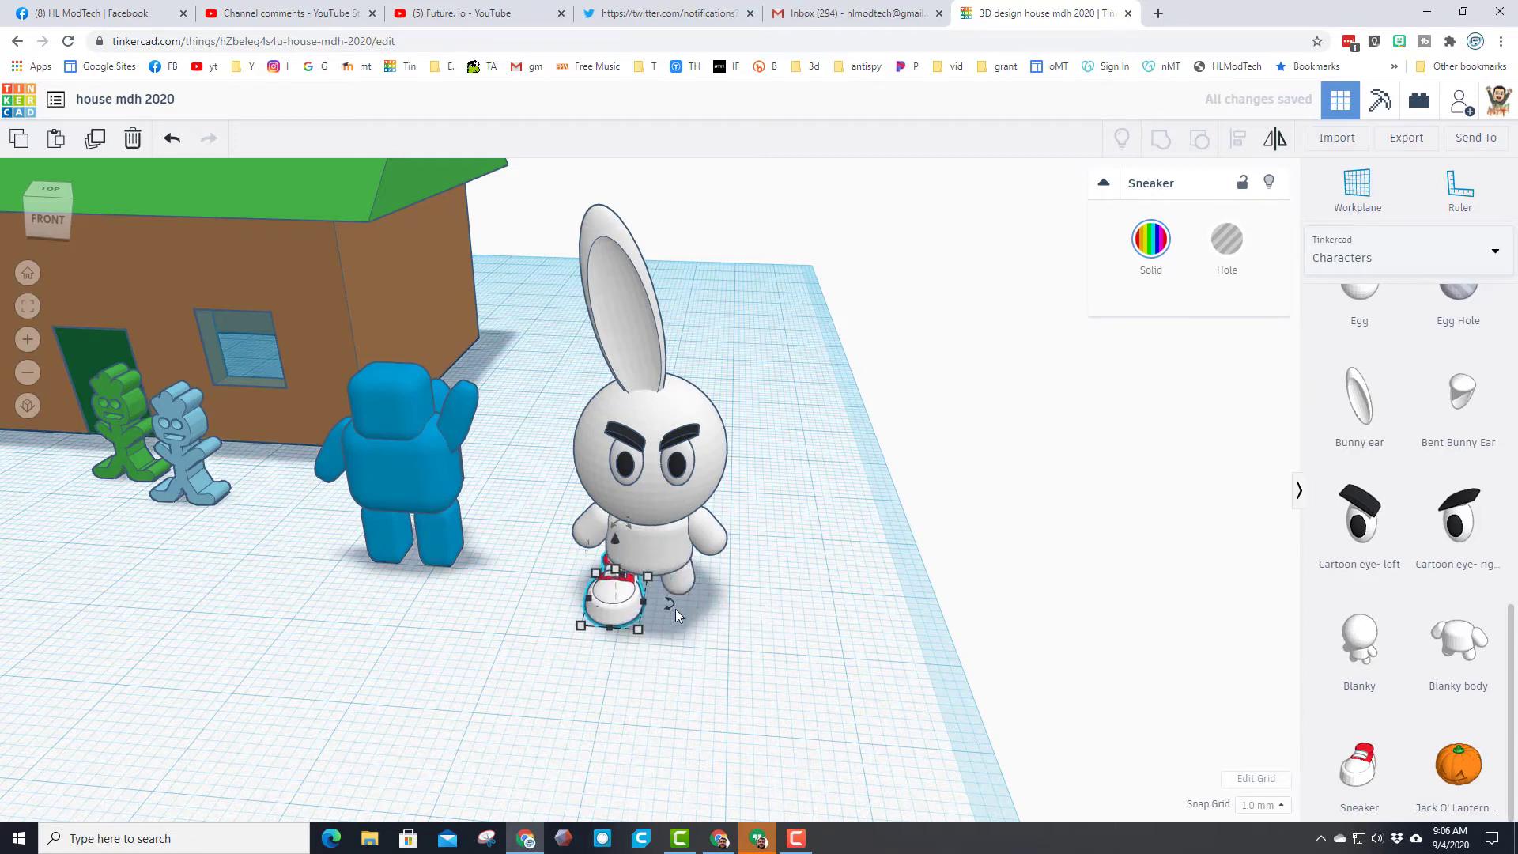
{"action": "mouse_move", "coordinate": [633, 634]}
{"action": "left_mouse_down", "text": "shift"}
{"action": "mouse_move", "coordinate": [647, 627]}
{"action": "mouse_move", "coordinate": [619, 610]}
{"action": "left_mouse_up", "text": "shift"}
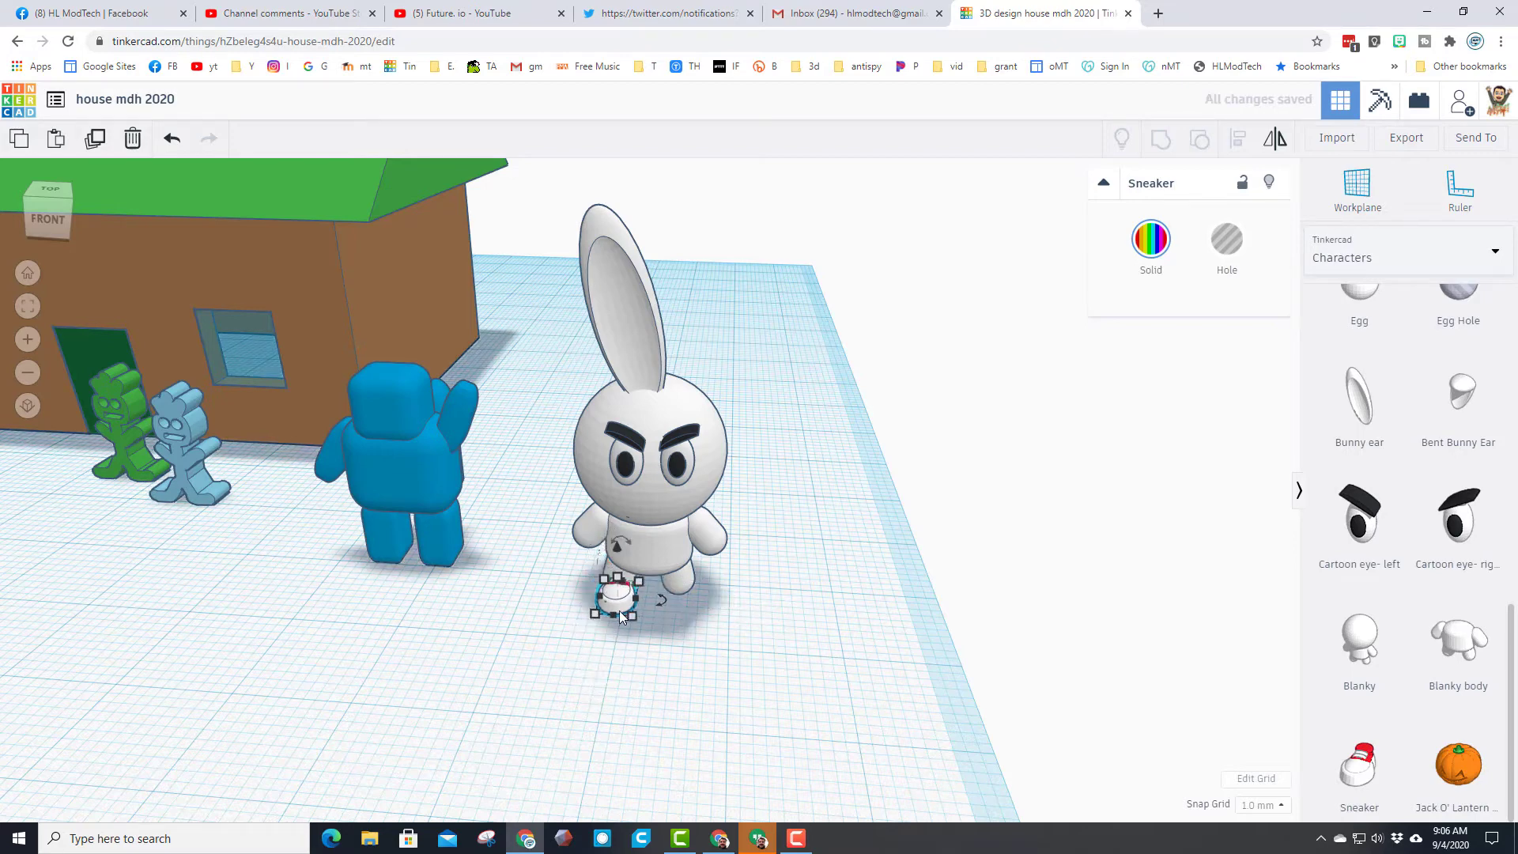
{"action": "left_click", "coordinate": [847, 667]}
Step: Duplicate the bunny ear and shift the copy across to the other half of Blanky's head
{"action": "right_click_drag", "start_coordinate": [847, 668], "coordinate": [696, 474]}
{"action": "left_click", "coordinate": [621, 338]}
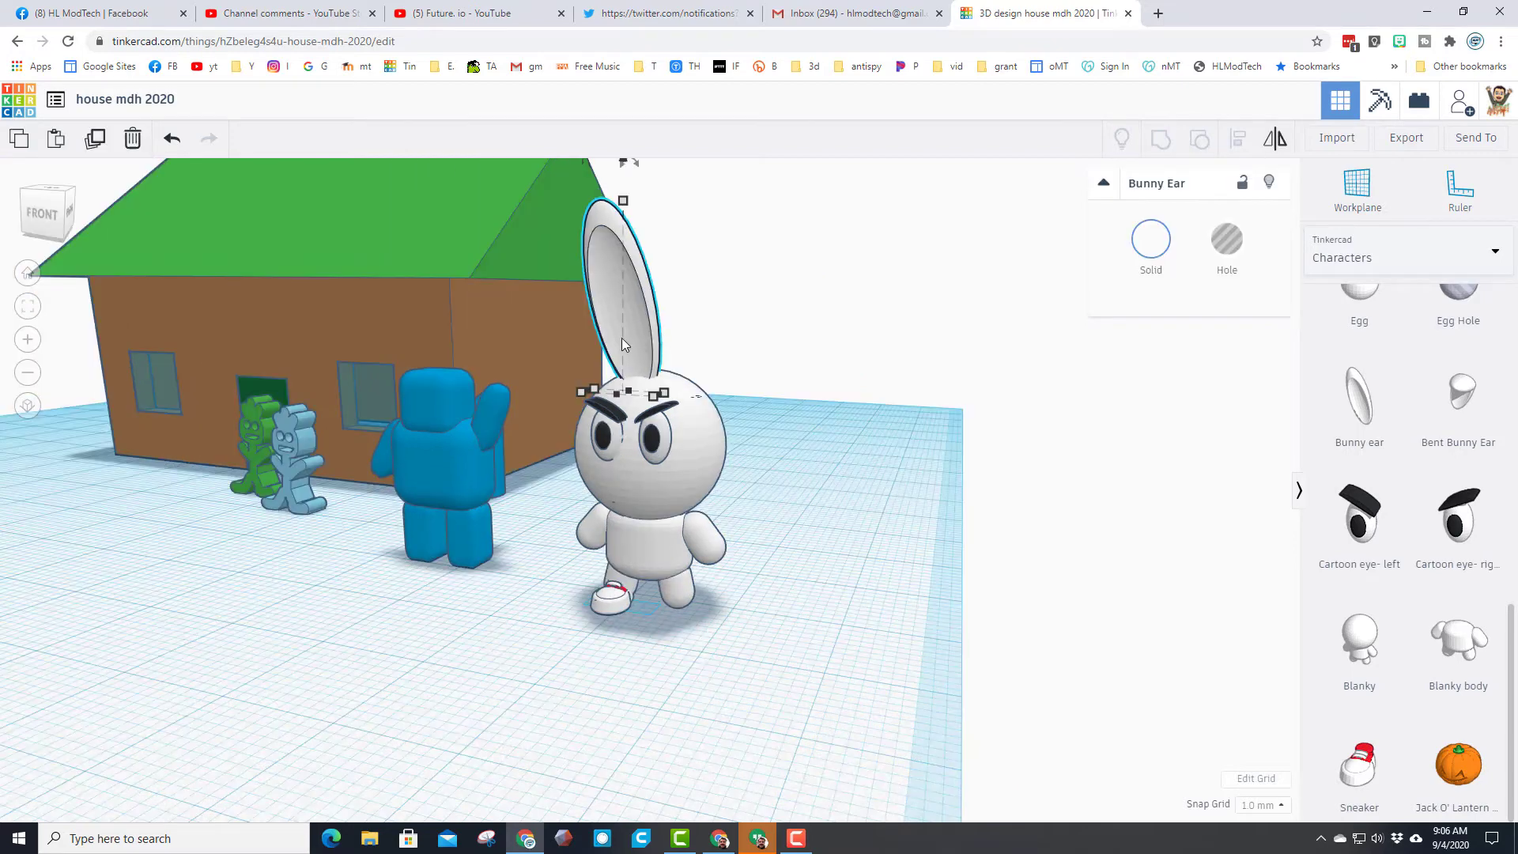
{"action": "key", "text": "ctrl+d"}
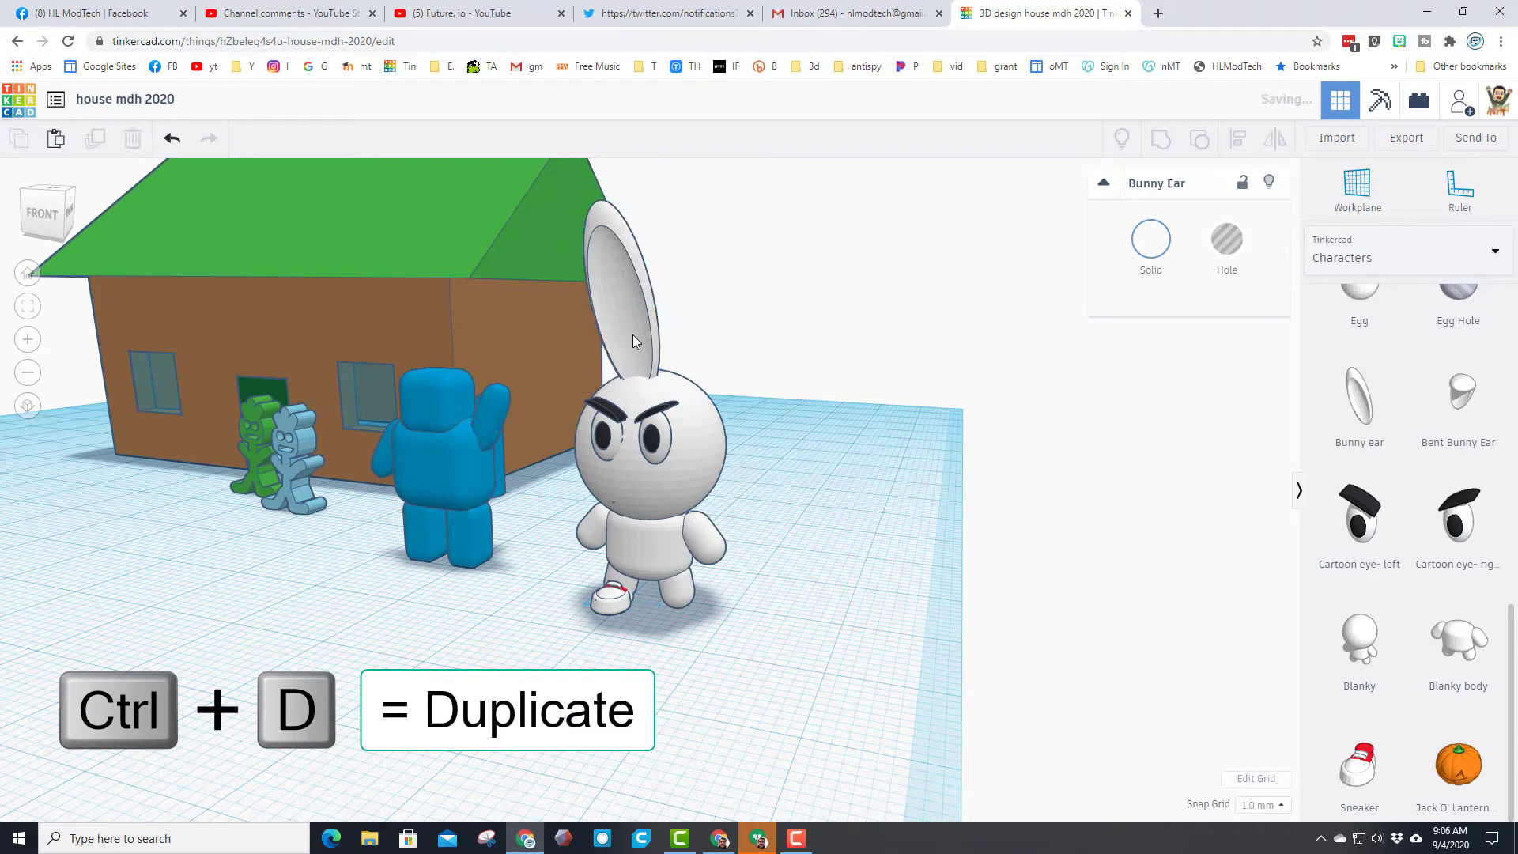
{"action": "key", "text": "Right"}
{"action": "key", "text": "Right"}
{"action": "key", "text": "Right"}
{"action": "key", "text": "Right"}
{"action": "key", "text": "Right"}
{"action": "key", "text": "Right"}
{"action": "key", "text": "Right"}
{"action": "key", "text": "Right"}
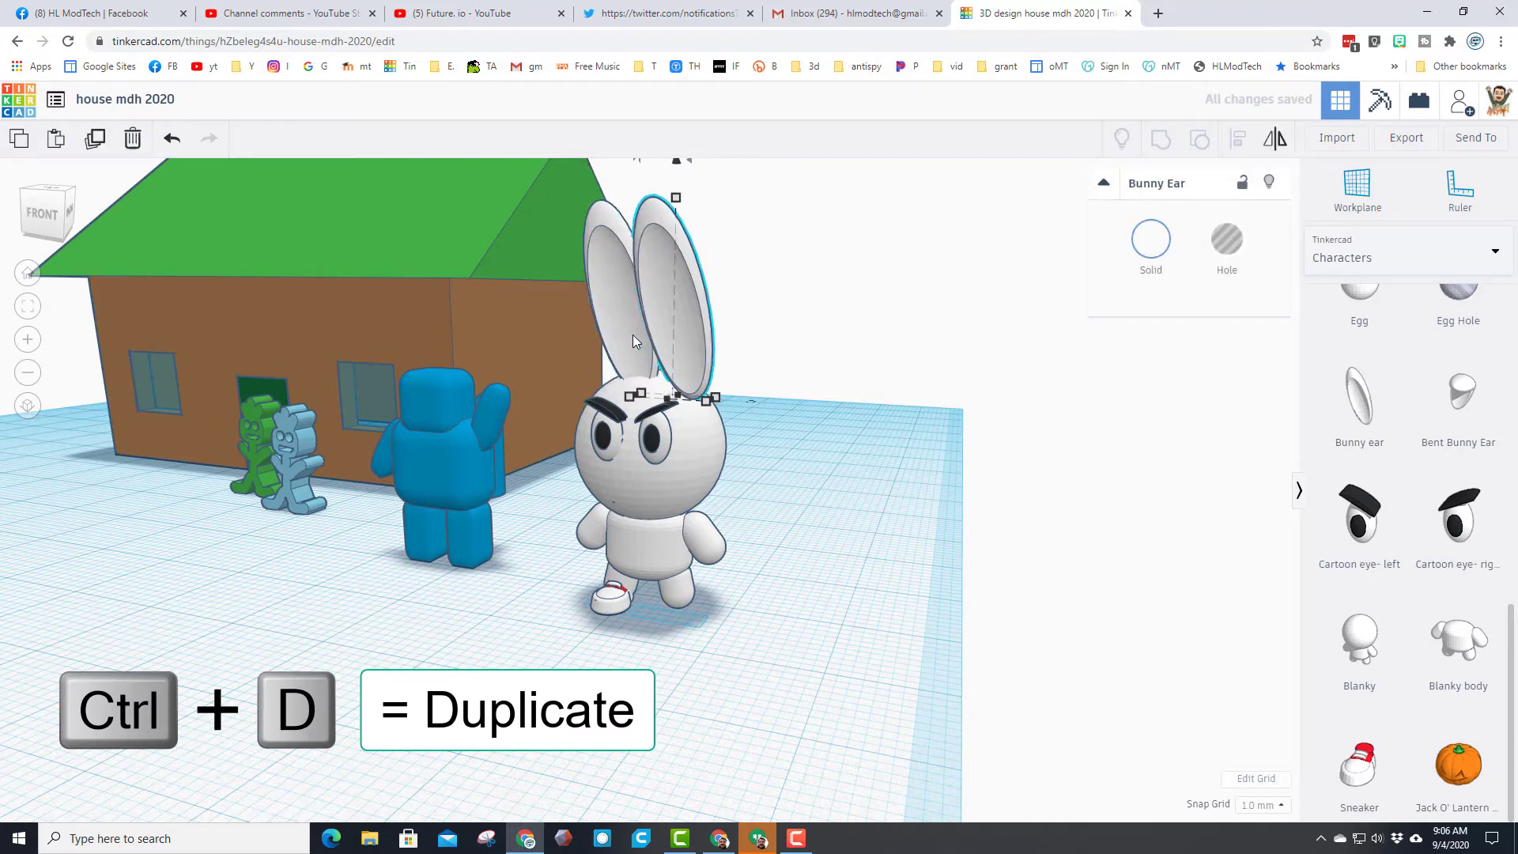
Step: Mirror the duplicated bunny ear along the width of the head so the two ears lean apart symmetrically
{"action": "left_click", "coordinate": [1281, 142]}
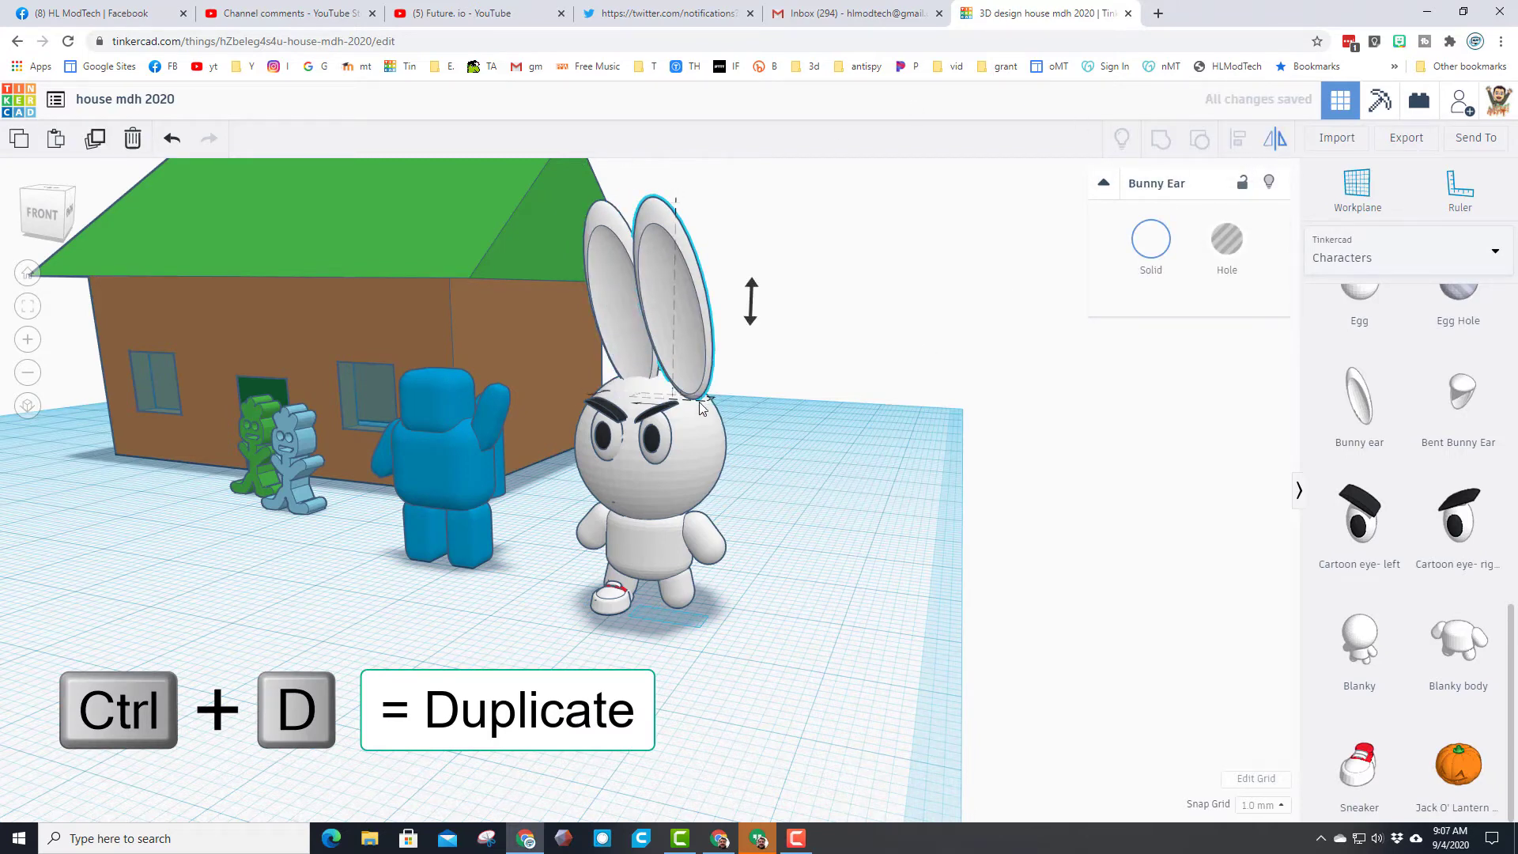
{"action": "left_click", "coordinate": [63, 199]}
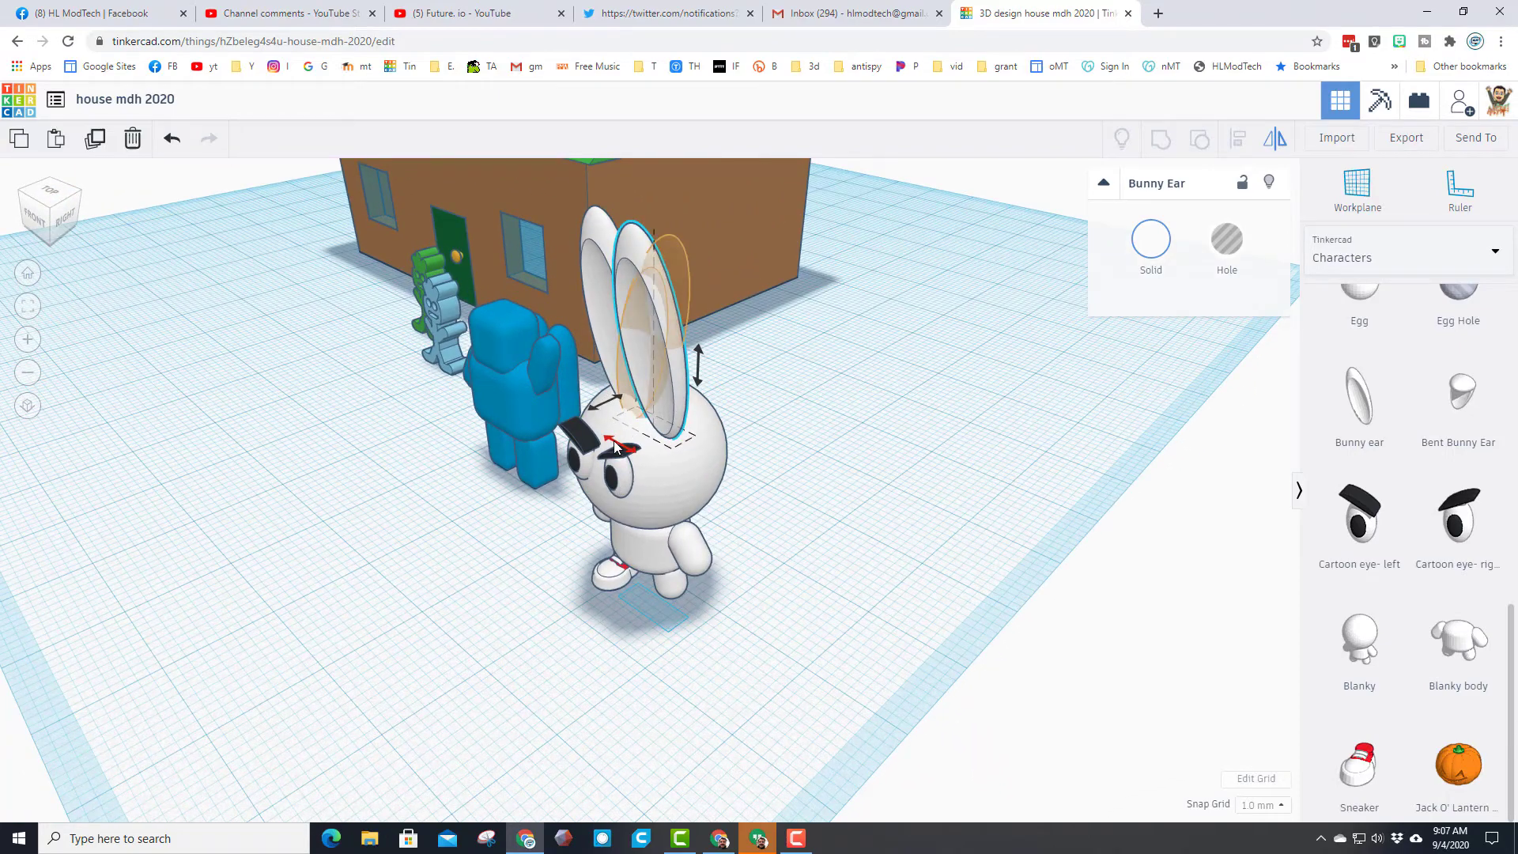
{"action": "left_click", "coordinate": [615, 448]}
{"action": "right_click_drag", "start_coordinate": [444, 620], "coordinate": [721, 618]}
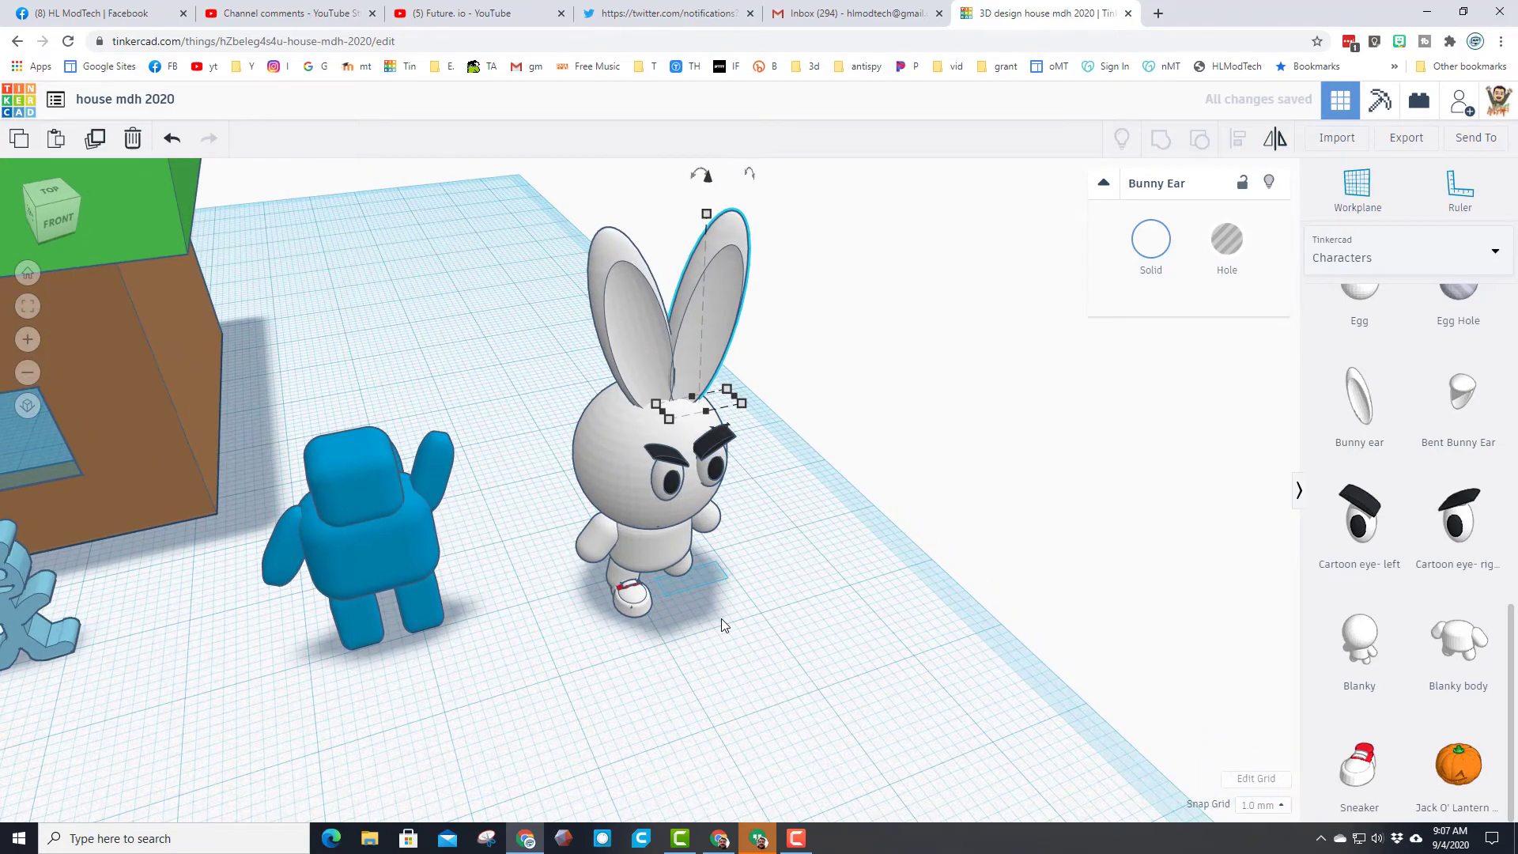
{"action": "right_click_drag", "start_coordinate": [874, 702], "coordinate": [613, 605]}
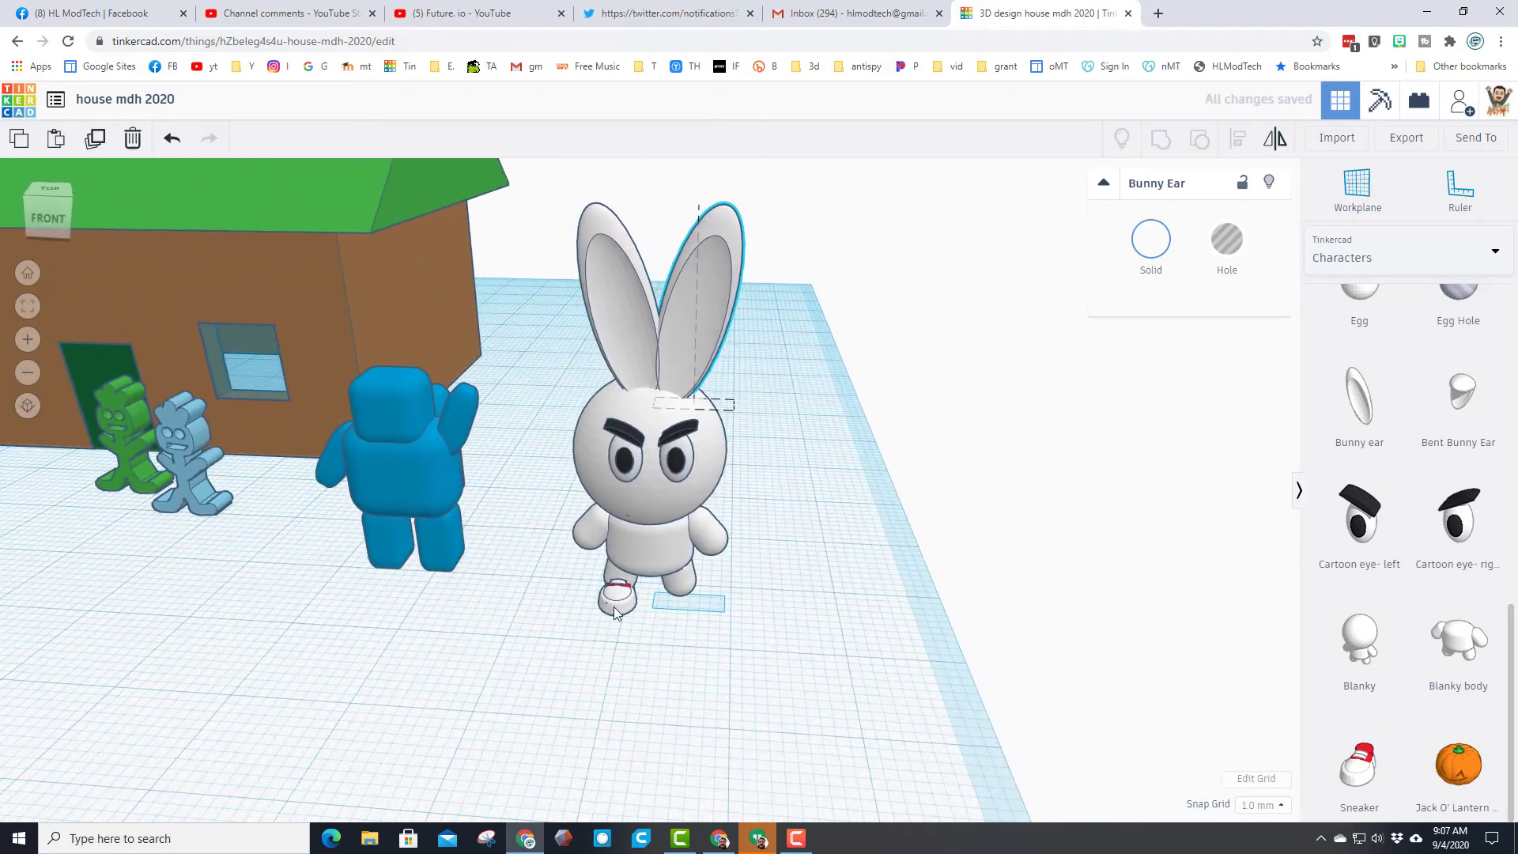
Step: Duplicate the sneaker onto Blanky's other foot and group all of the bunny character's parts into one shape
{"action": "left_click", "coordinate": [614, 606]}
{"action": "left_click", "coordinate": [726, 648]}
{"action": "right_click_drag", "start_coordinate": [726, 647], "coordinate": [508, 339]}
{"action": "left_click_drag", "start_coordinate": [538, 304], "coordinate": [791, 629]}
{"action": "left_click", "coordinate": [1160, 140]}
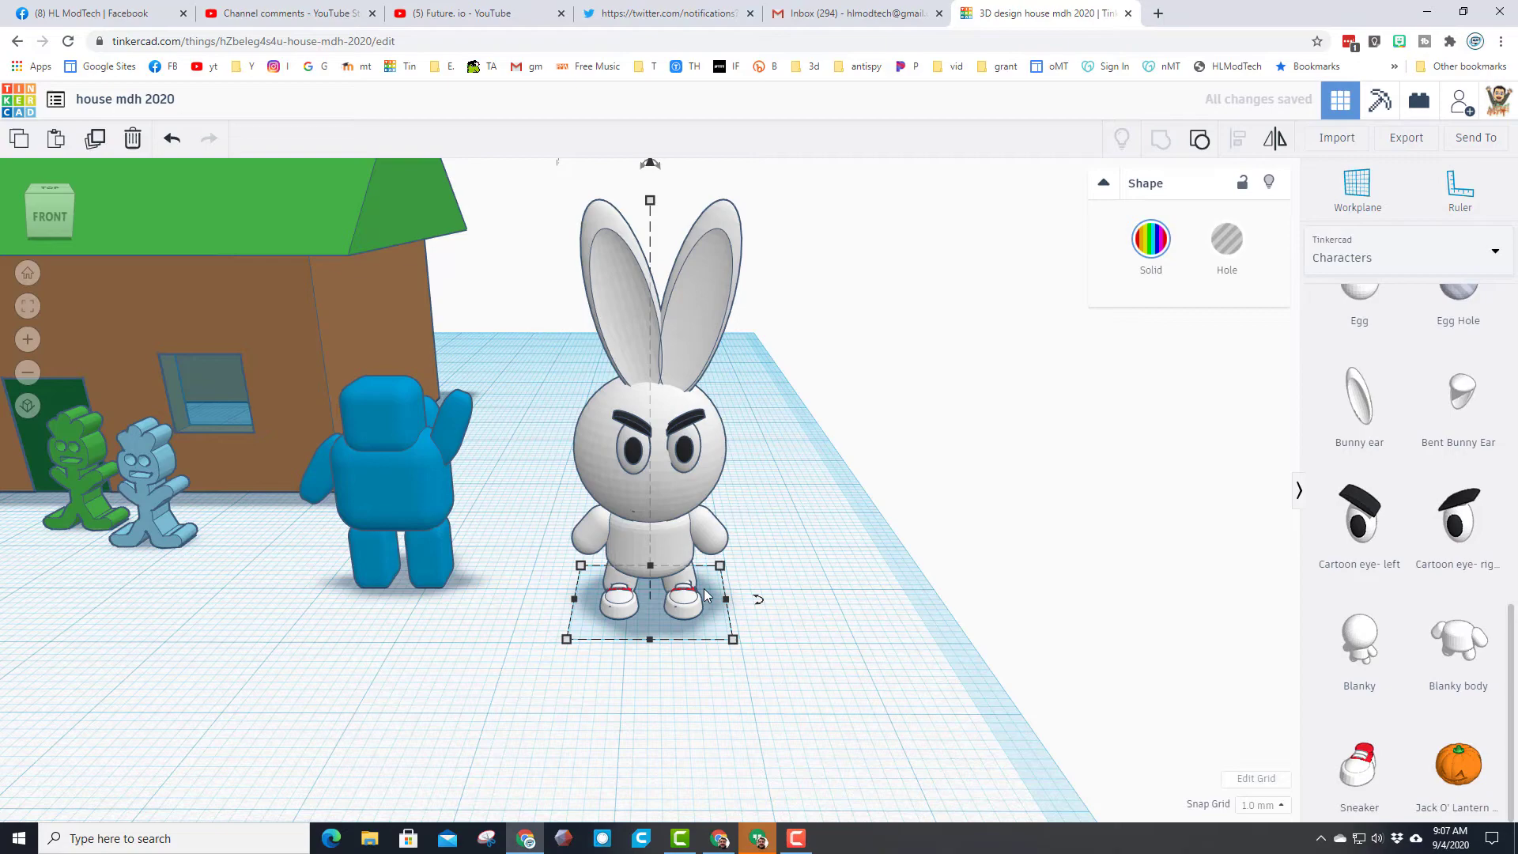
Step: Switch the grouped bunny's Multicolor option off and back on, and view the character from several angles
{"action": "left_click", "coordinate": [1139, 250]}
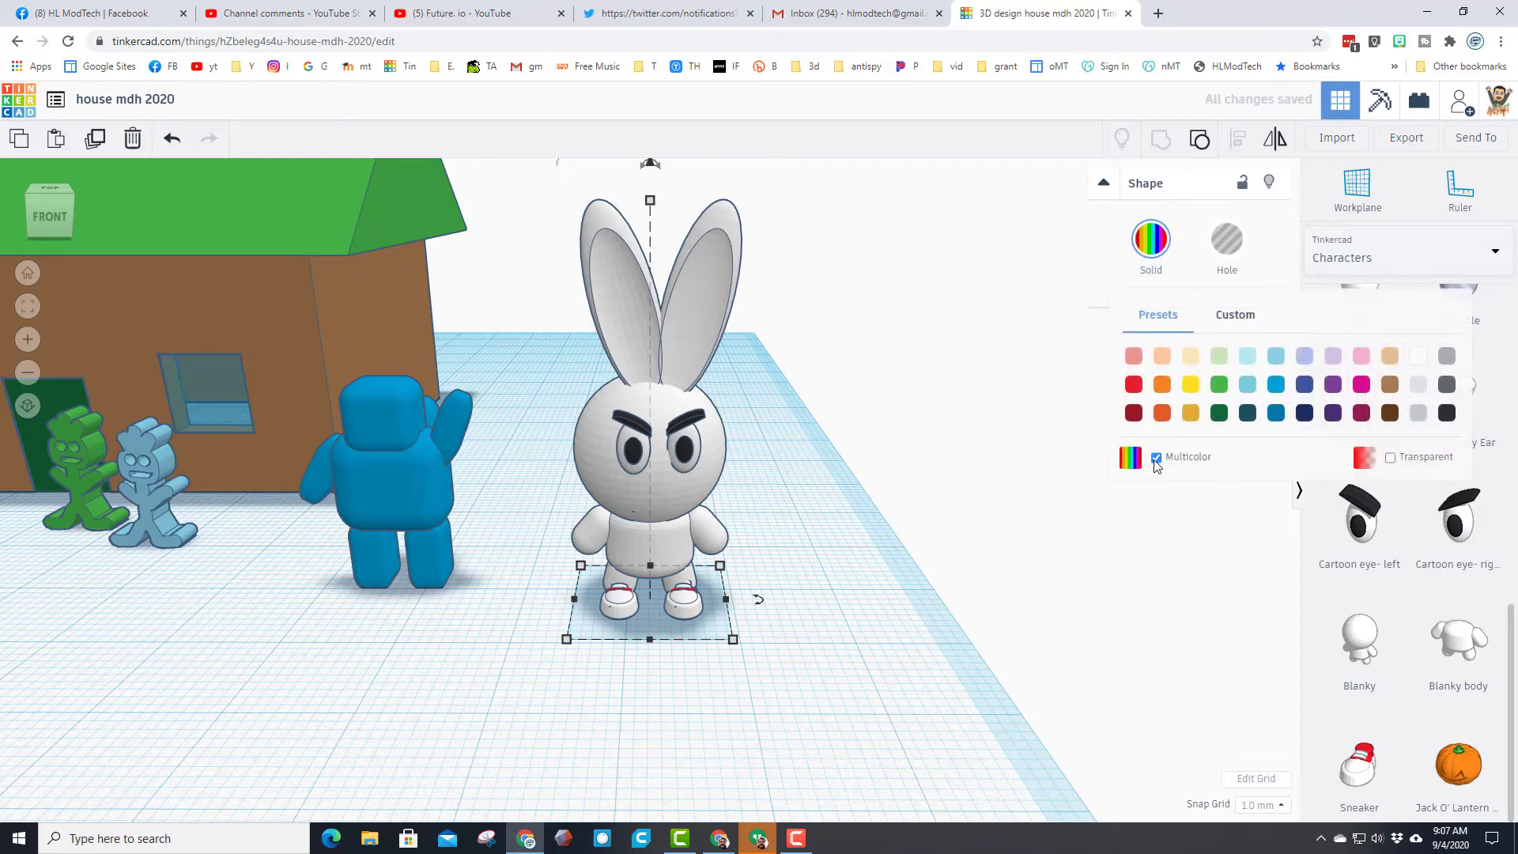
{"action": "left_click", "coordinate": [1156, 458]}
{"action": "left_click", "coordinate": [1156, 458]}
{"action": "right_click_drag", "start_coordinate": [538, 397], "coordinate": [666, 591]}
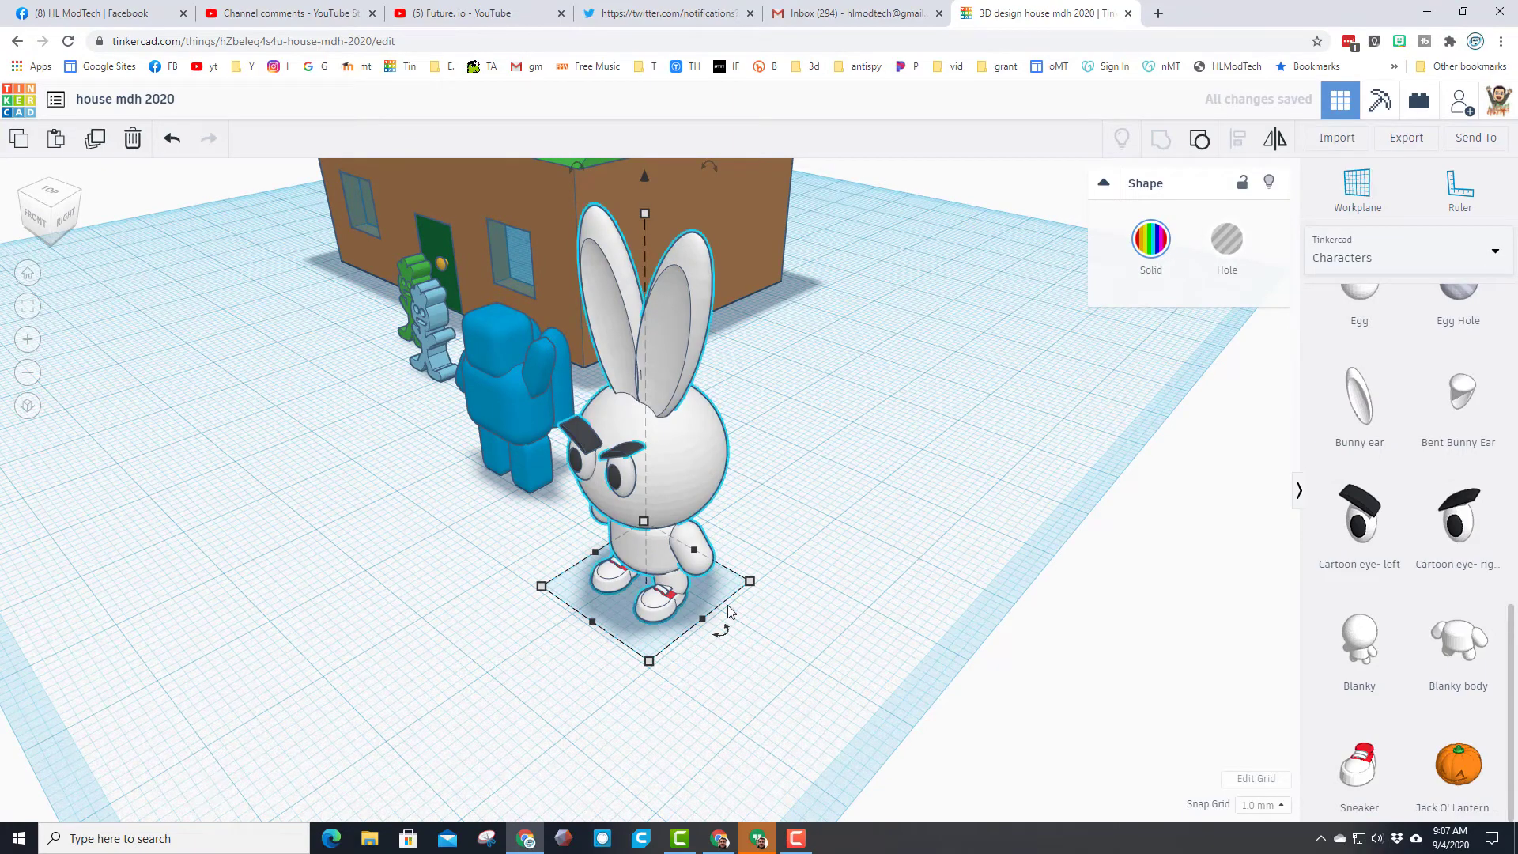
{"action": "right_click_drag", "start_coordinate": [729, 612], "coordinate": [491, 614]}
Step: Place a left cartoon eye in front of AstroBot and push it back along the workplane against the legs
{"action": "left_click", "coordinate": [373, 554]}
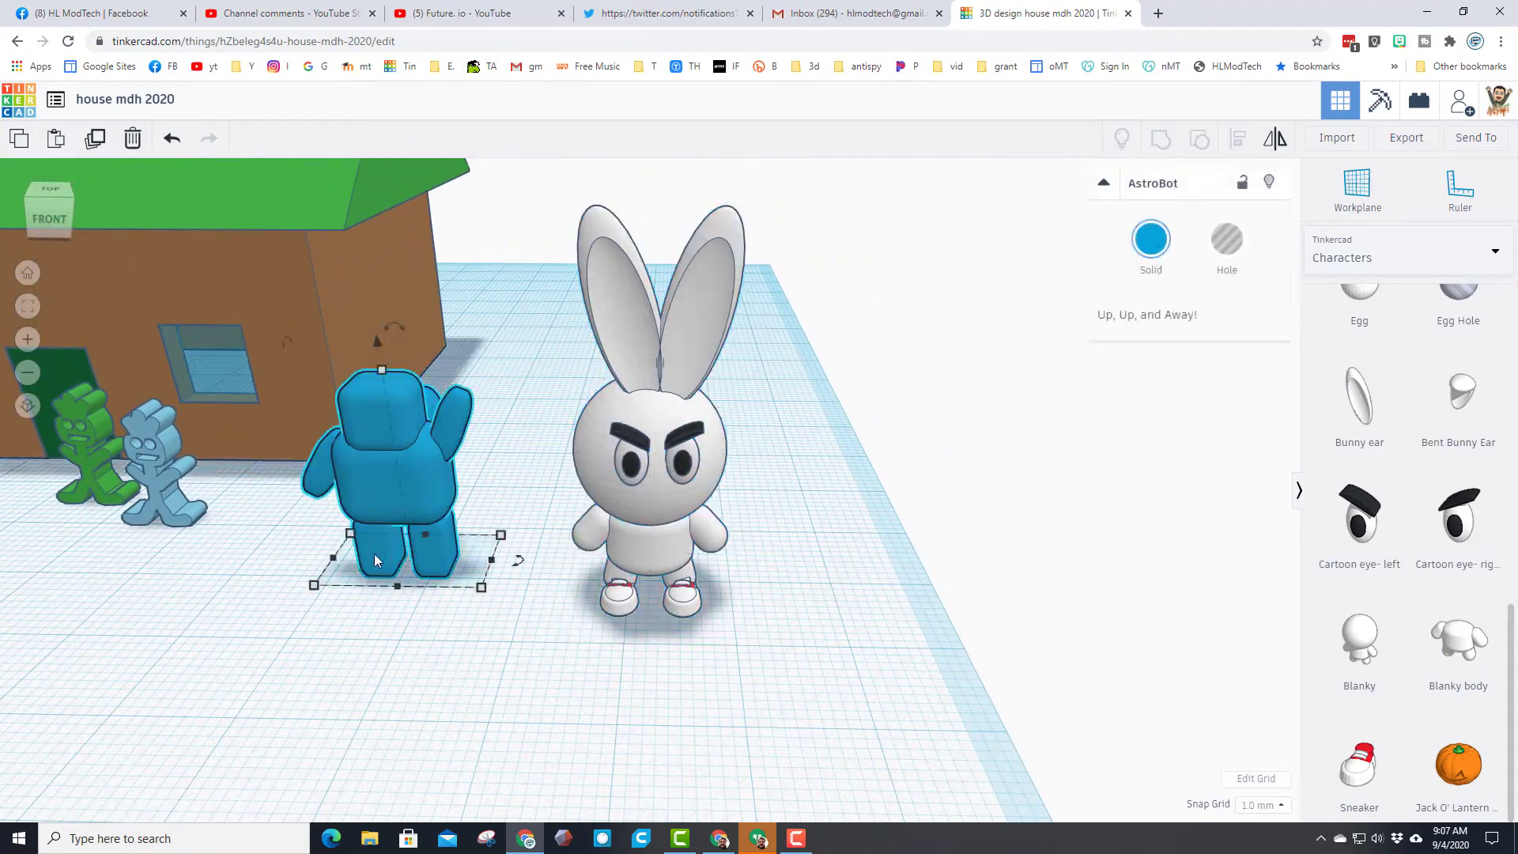
{"action": "right_click_drag", "start_coordinate": [375, 560], "coordinate": [443, 568]}
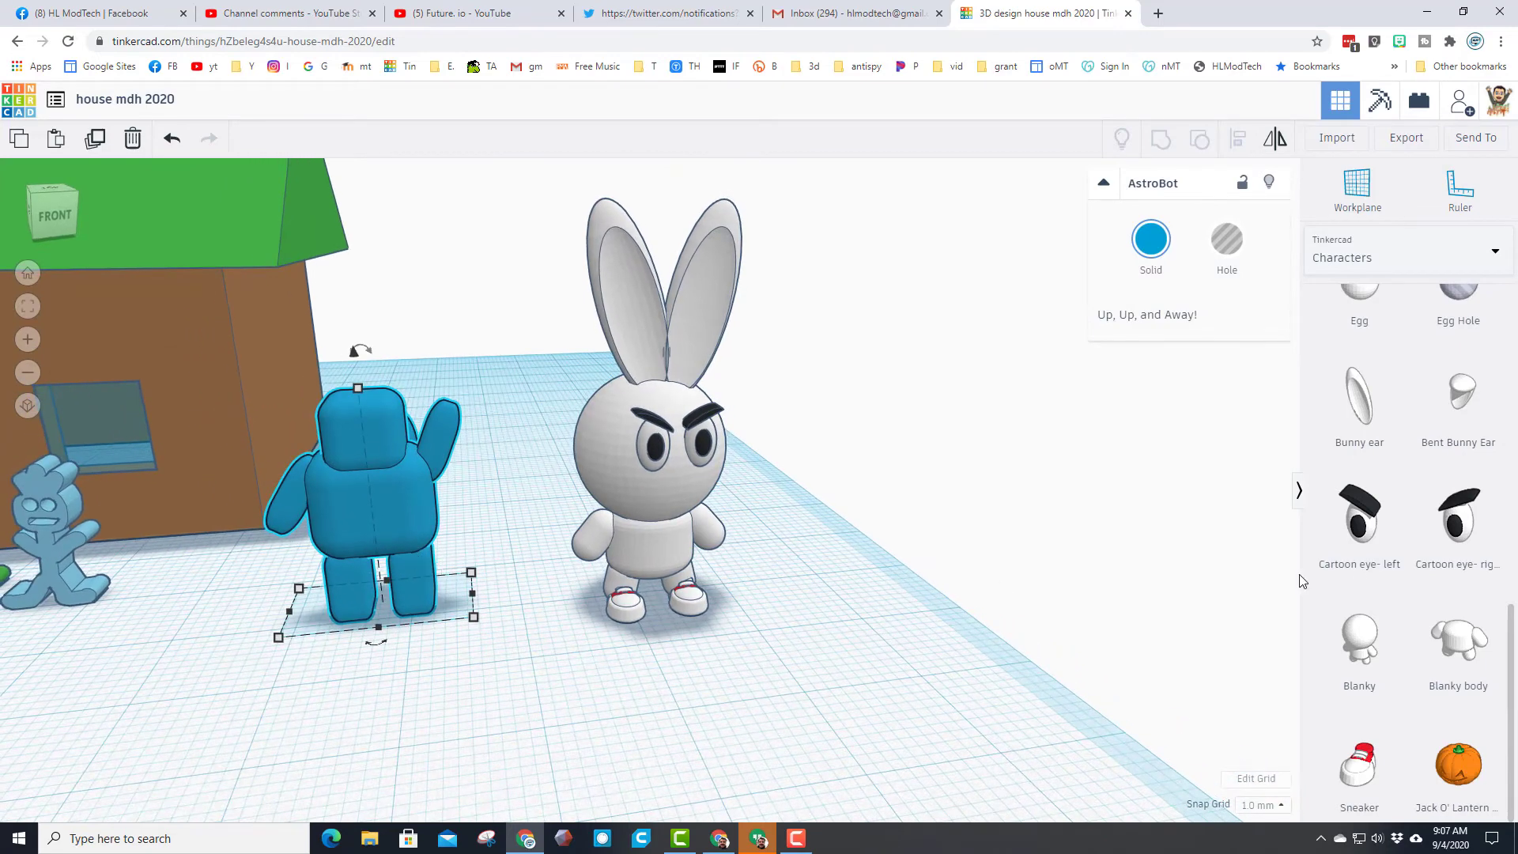
{"action": "left_click_drag", "start_coordinate": [1349, 542], "coordinate": [370, 660]}
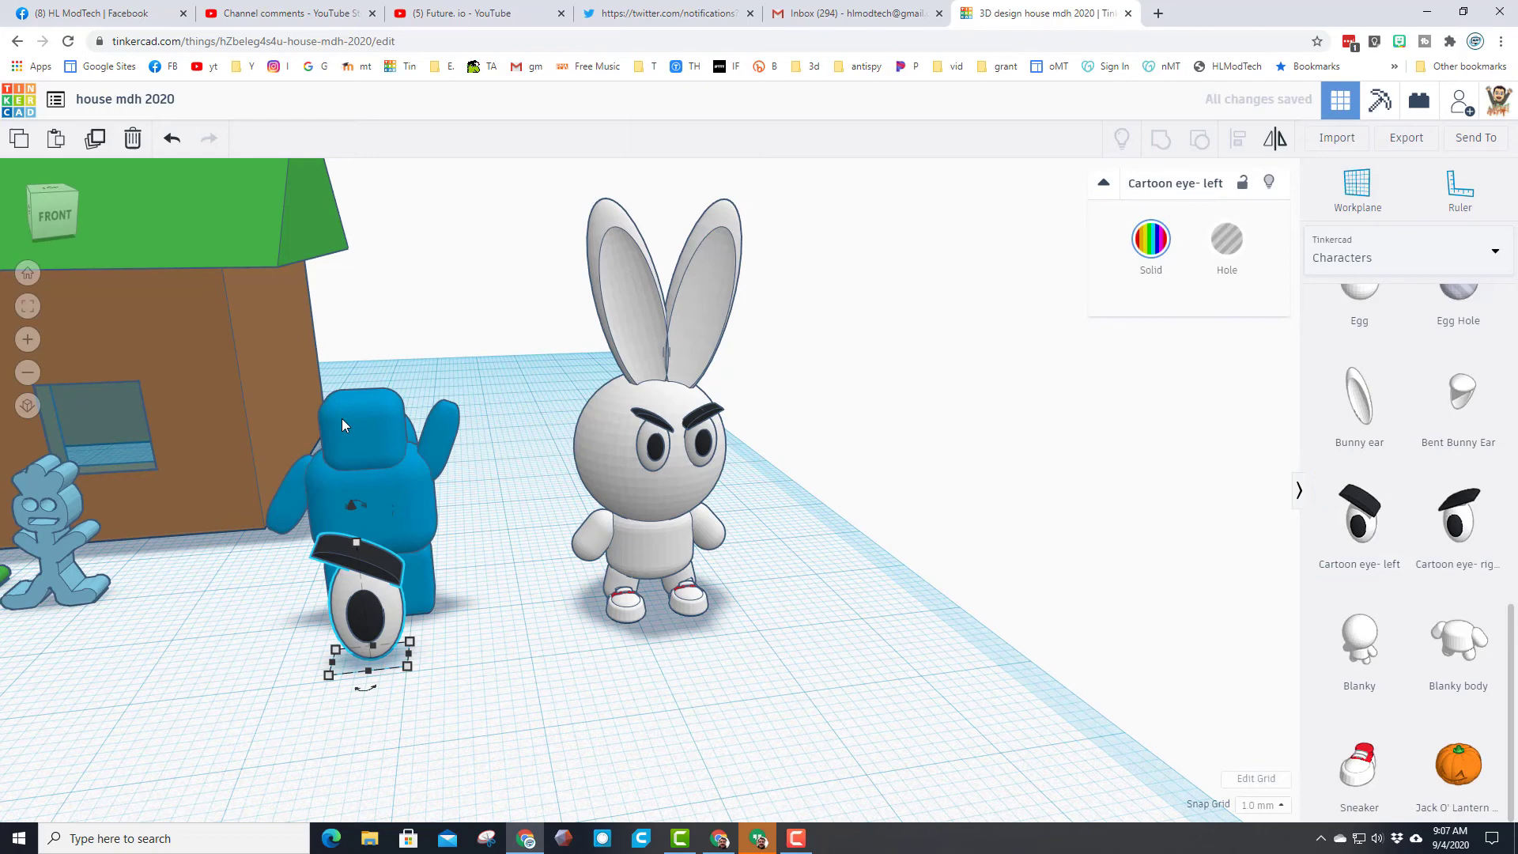
{"action": "key", "text": "Up"}
{"action": "key", "text": "Up"}
{"action": "key", "text": "Up"}
{"action": "key", "text": "Up"}
{"action": "key", "text": "Up"}
{"action": "key", "text": "Up"}
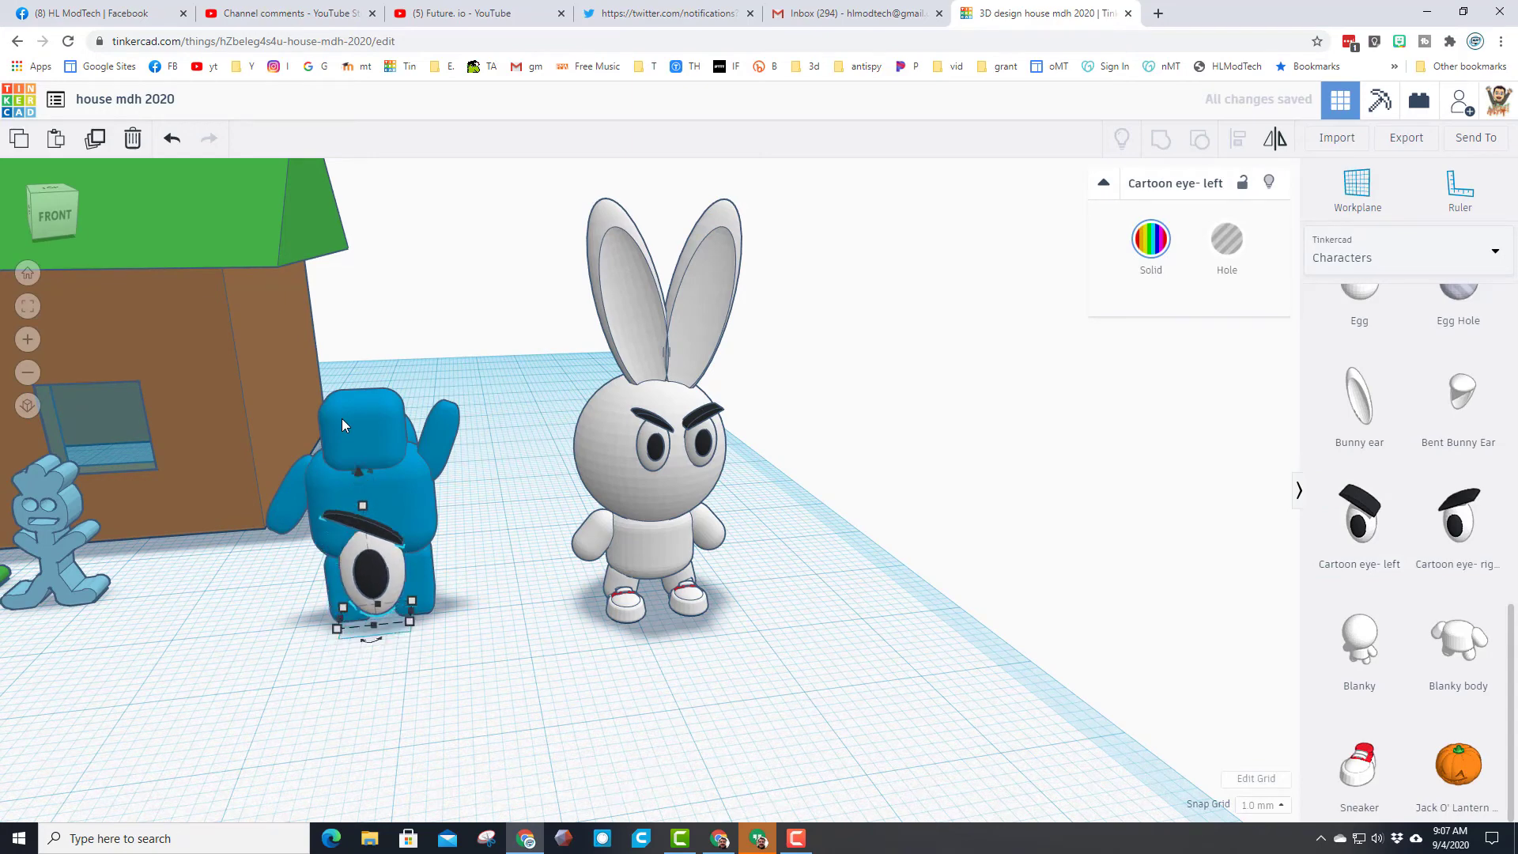
Step: Raise the left cartoon eye to AstroBot's head and shift it toward the outer side of the face
{"action": "key", "text": "ctrl+Up"}
{"action": "key", "text": "ctrl+Up"}
{"action": "key", "text": "ctrl+Up"}
{"action": "key", "text": "ctrl+Up"}
{"action": "key", "text": "ctrl+Up"}
{"action": "key", "text": "ctrl+Up"}
{"action": "key", "text": "ctrl+Up"}
{"action": "key", "text": "ctrl+Up"}
{"action": "key", "text": "ctrl+Up"}
{"action": "key", "text": "ctrl+Up"}
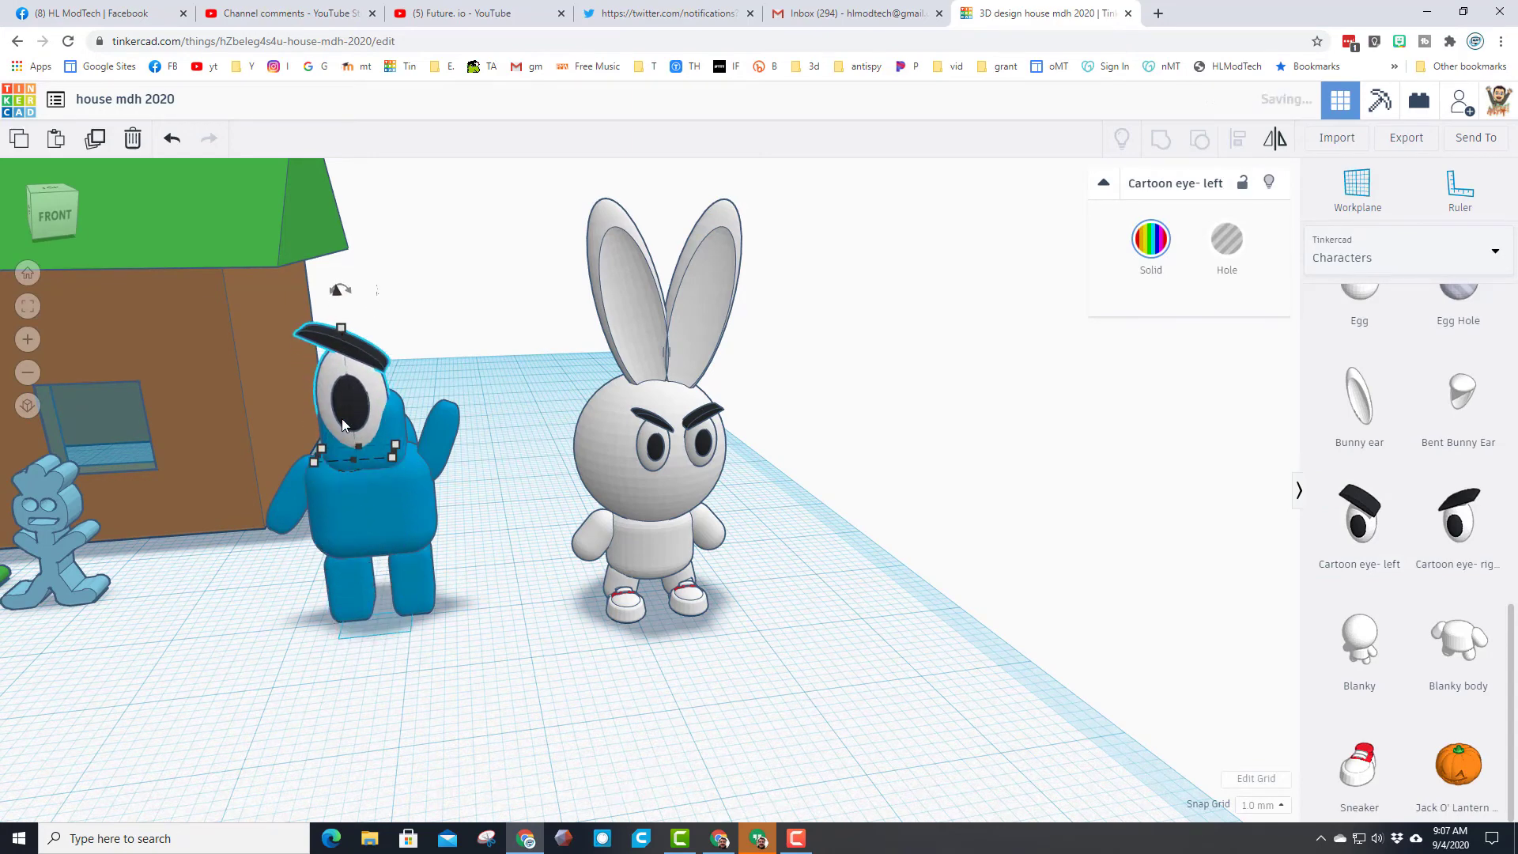
{"action": "key", "text": "Left"}
{"action": "key", "text": "Left"}
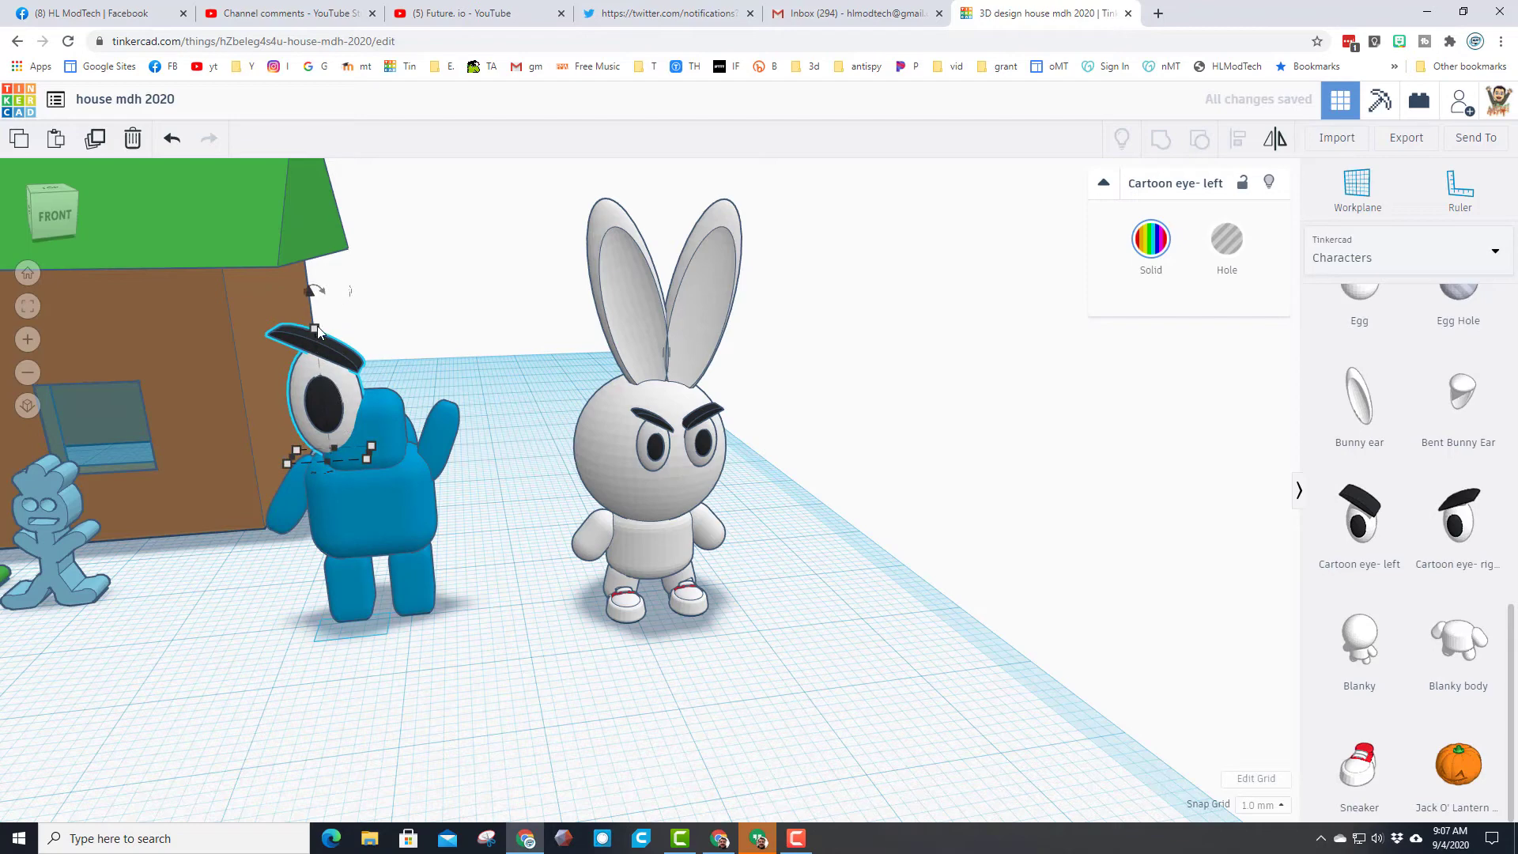
Step: Scale AstroBot's left eye proportionally to about 4 mm tall, then move it inward and up on the face
{"action": "left_click_drag", "start_coordinate": [315, 327], "coordinate": [343, 406], "text": "shift"}
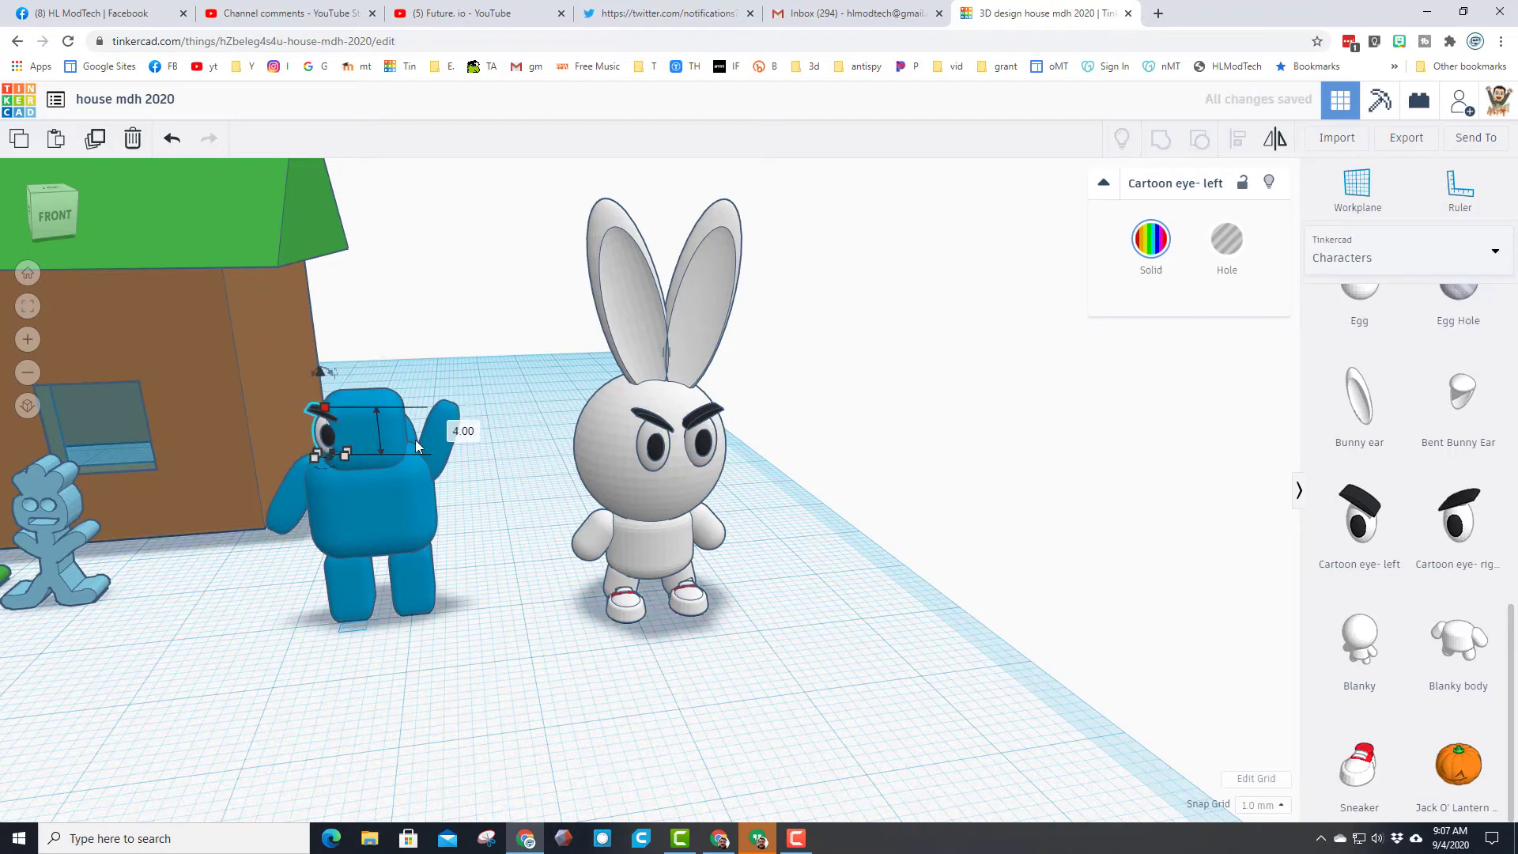
{"action": "key", "text": "Right"}
{"action": "key", "text": "Right"}
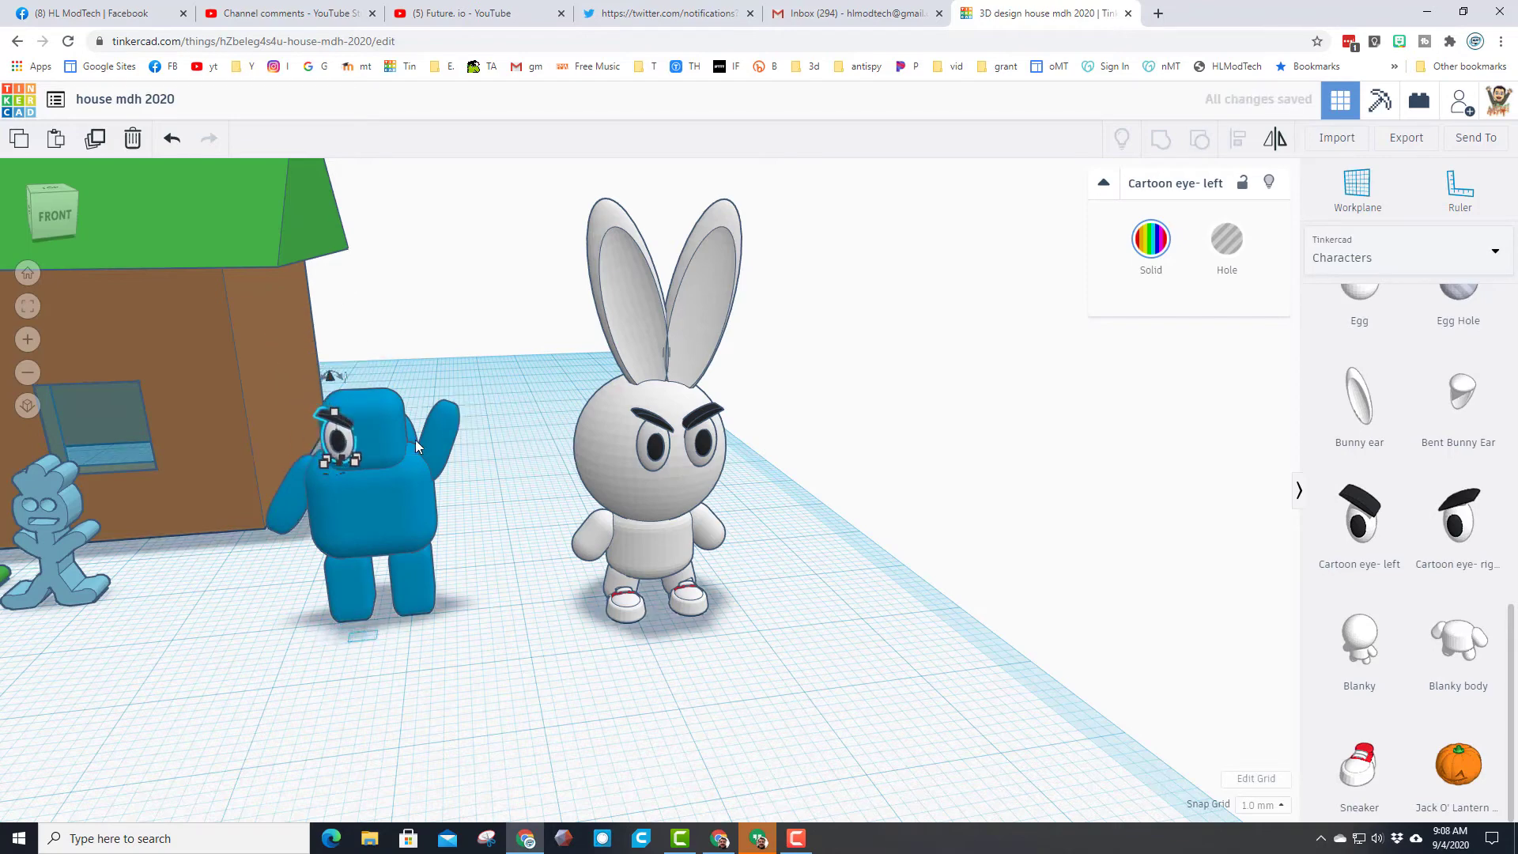
{"action": "key", "text": "ctrl+Up"}
{"action": "key", "text": "ctrl+Up"}
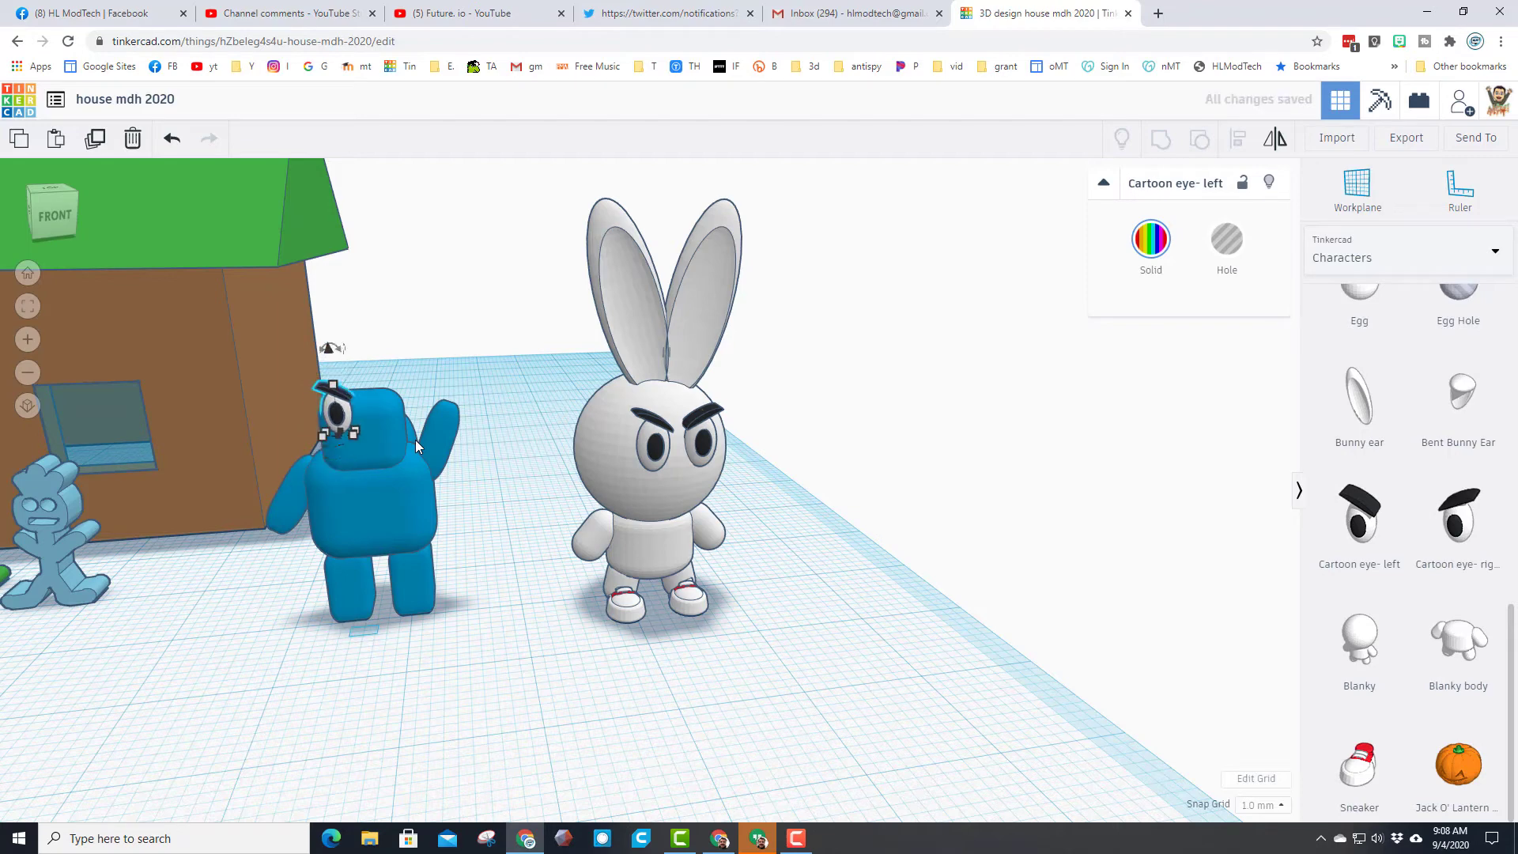
Step: Place a right cartoon eye in front of AstroBot and scale it down proportionally to match the left eye
{"action": "left_click_drag", "start_coordinate": [1459, 517], "coordinate": [367, 664]}
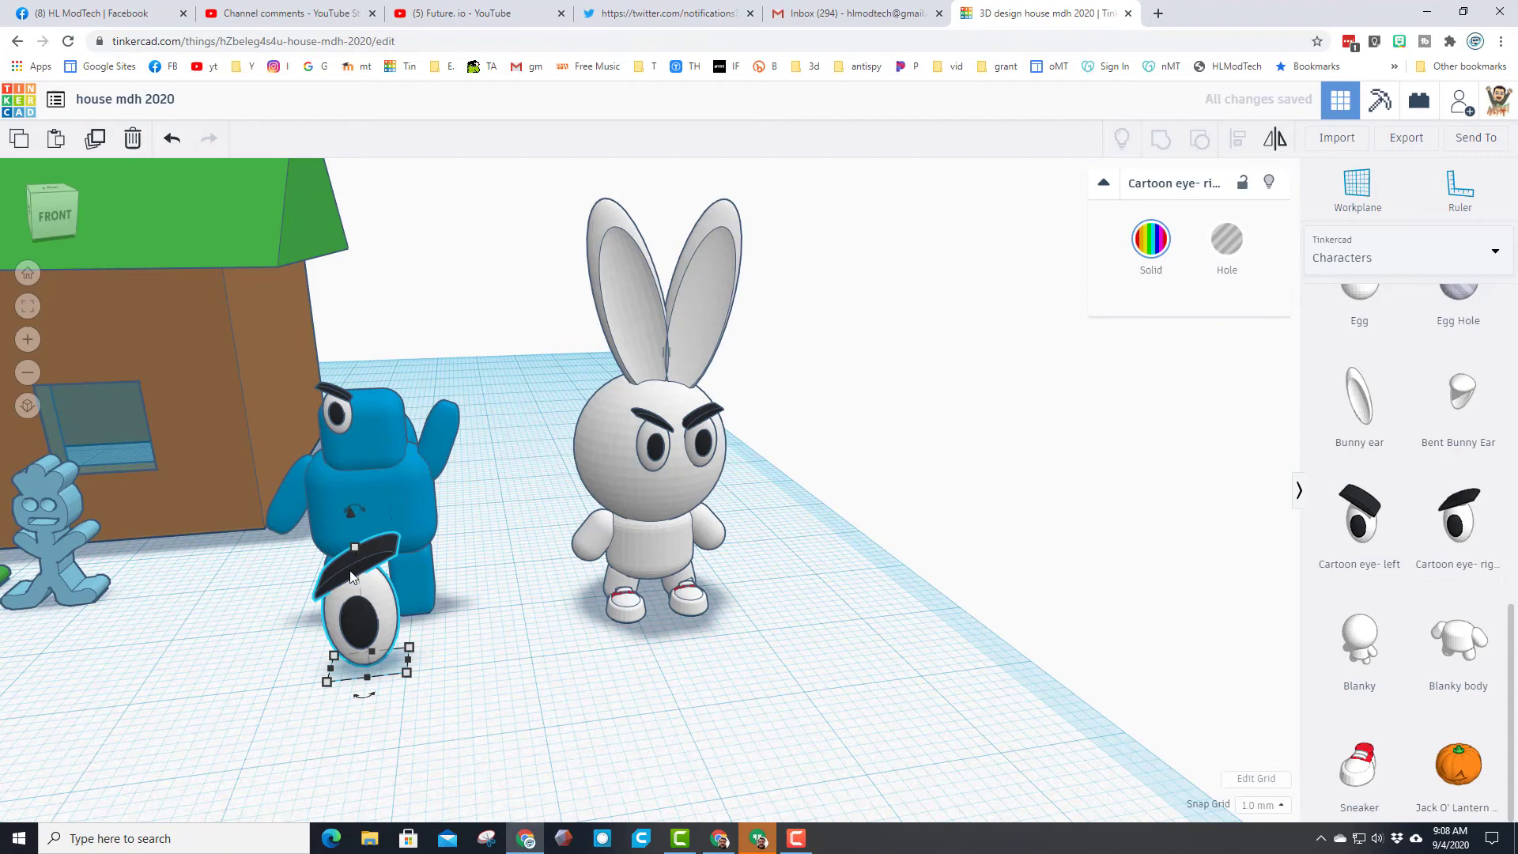
{"action": "left_click_drag", "start_coordinate": [355, 547], "coordinate": [369, 625], "text": "shift"}
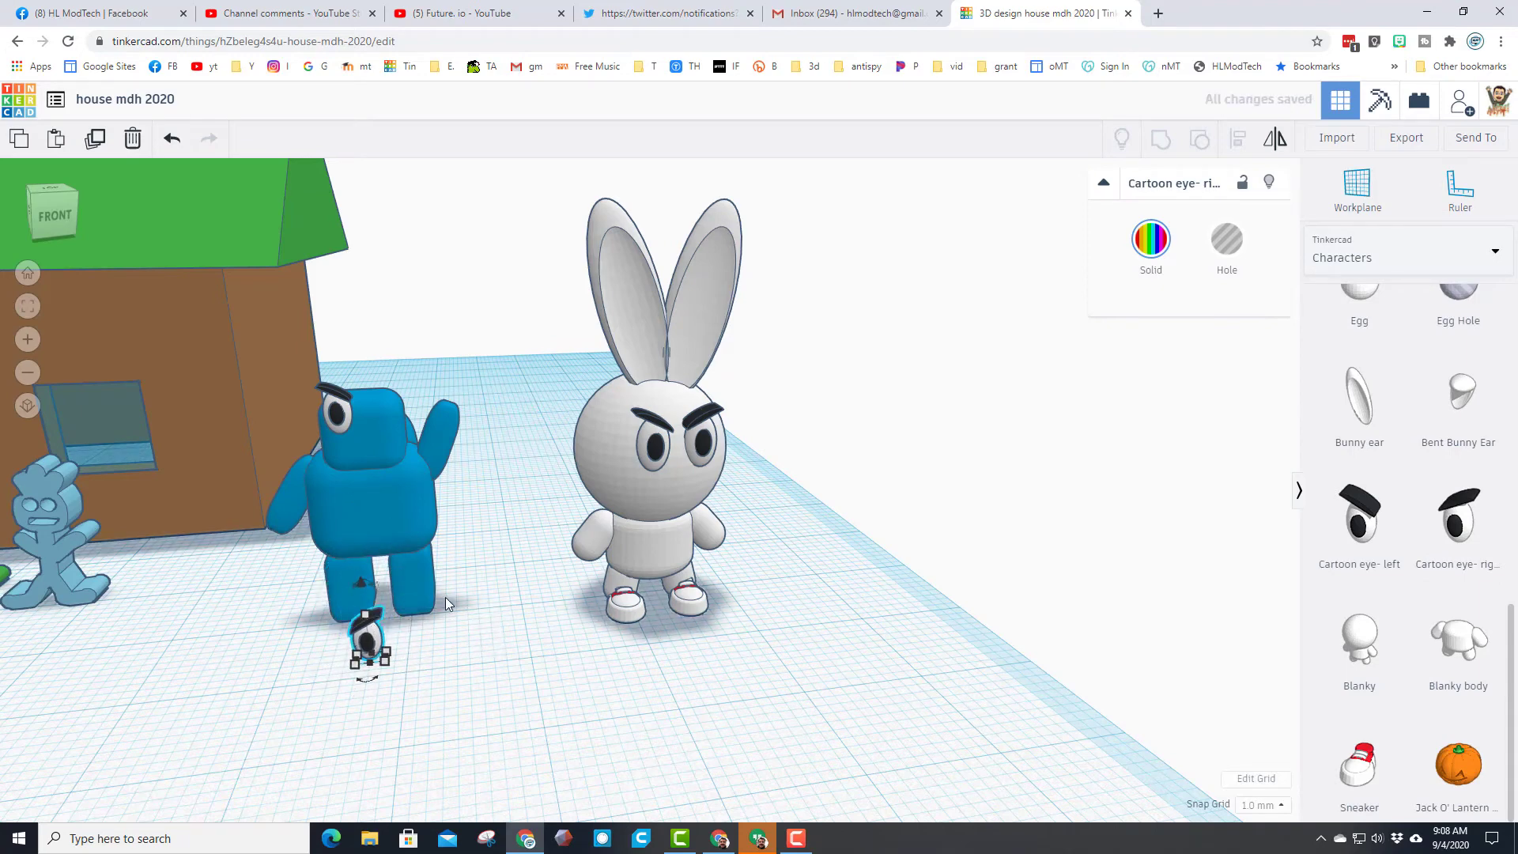
Step: Align AstroBot's right cartoon eye with the left eye, first front-to-back and then in height
{"action": "left_click", "coordinate": [340, 425], "text": "shift"}
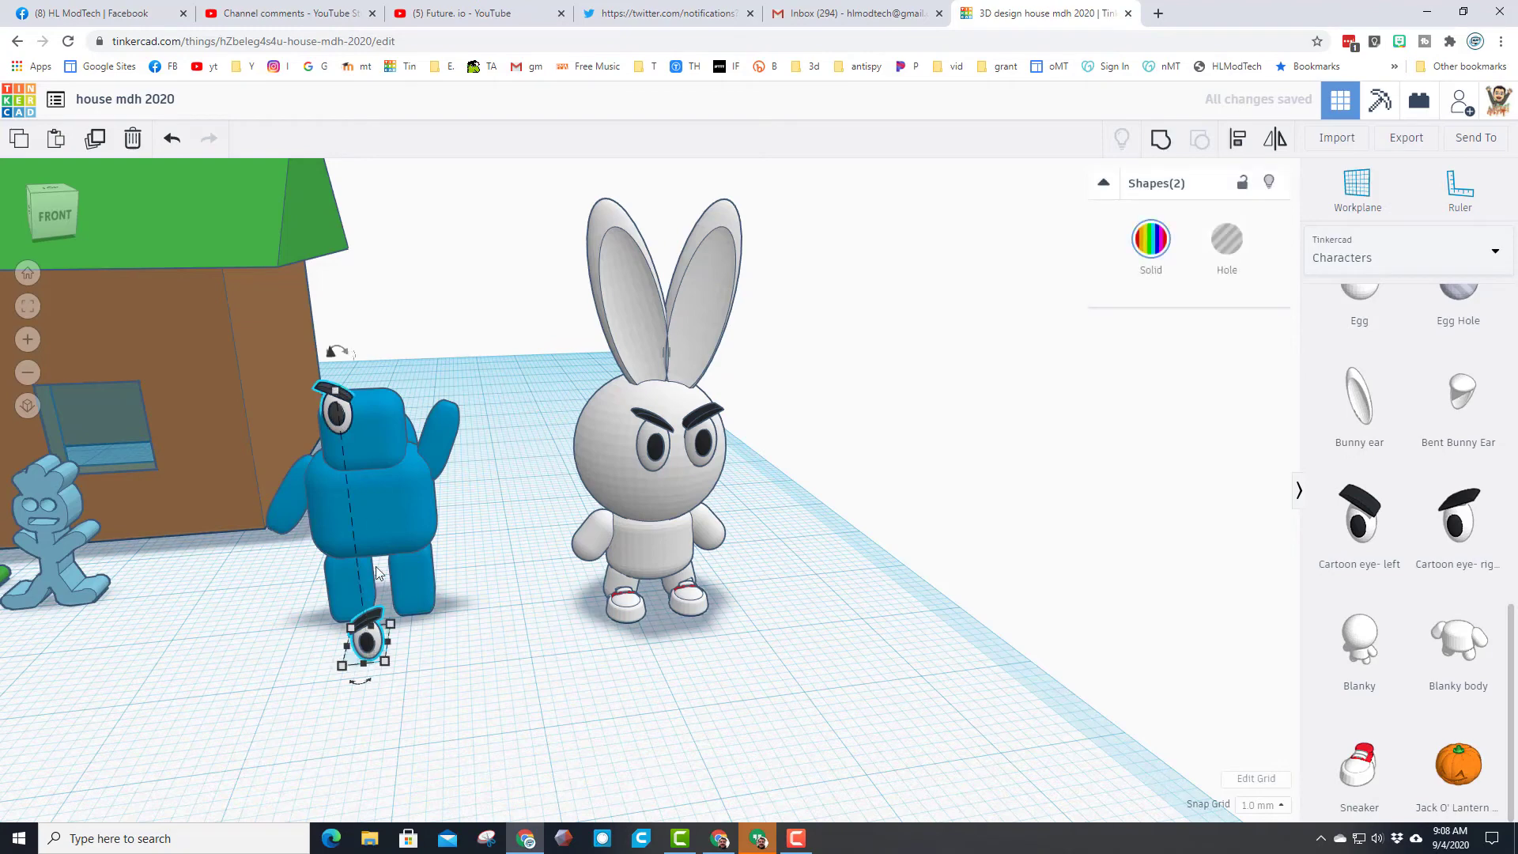
{"action": "left_click", "coordinate": [1234, 140]}
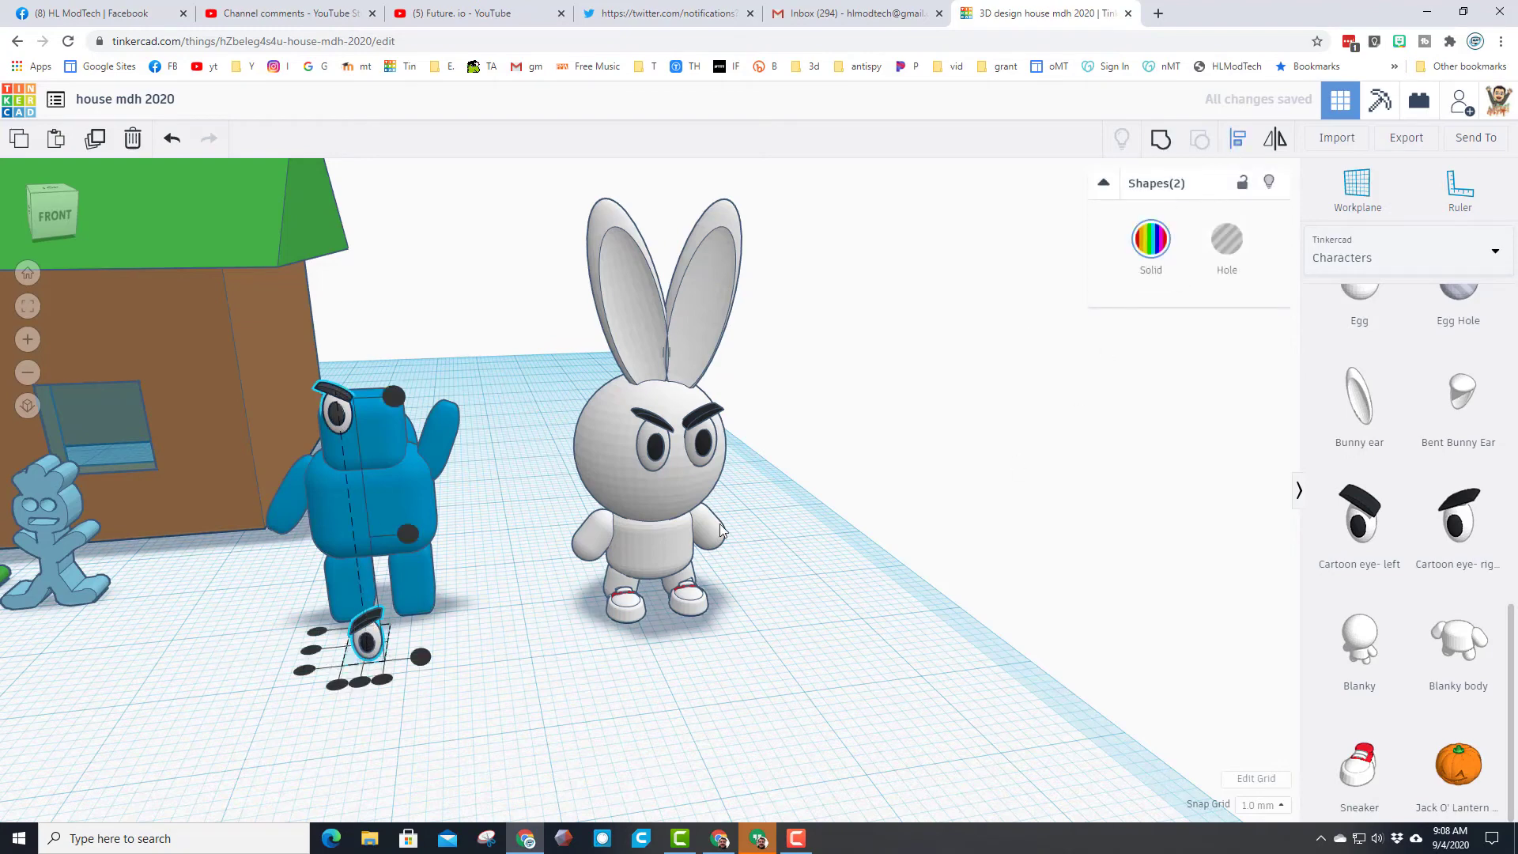
{"action": "left_click", "coordinate": [346, 445]}
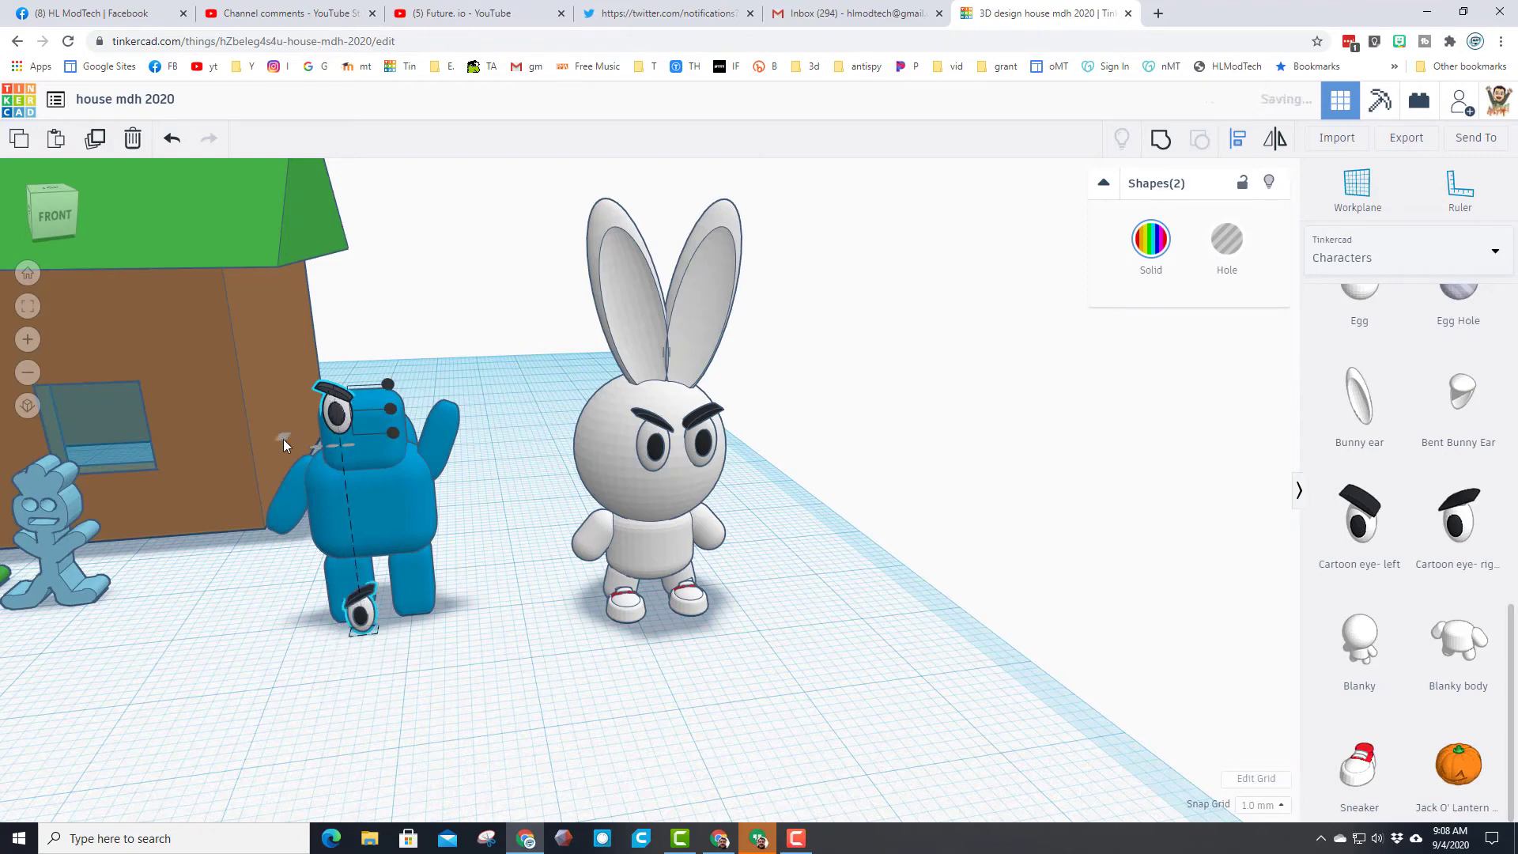
{"action": "left_click", "coordinate": [389, 410]}
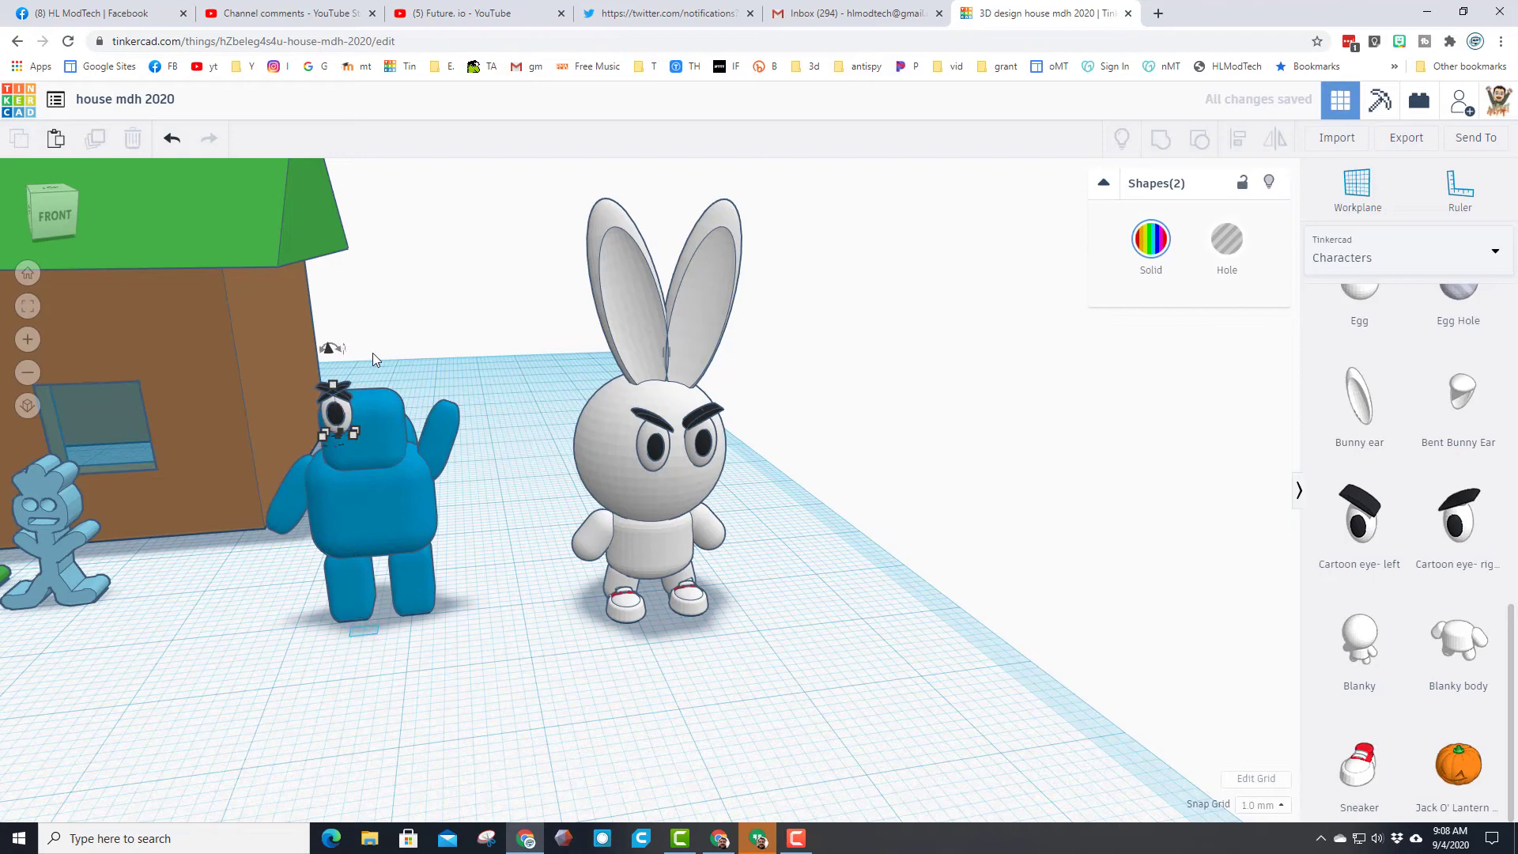
Step: Move the right cartoon eye sideways across AstroBot's face until it sits just beside the left eye
{"action": "left_click", "coordinate": [348, 389]}
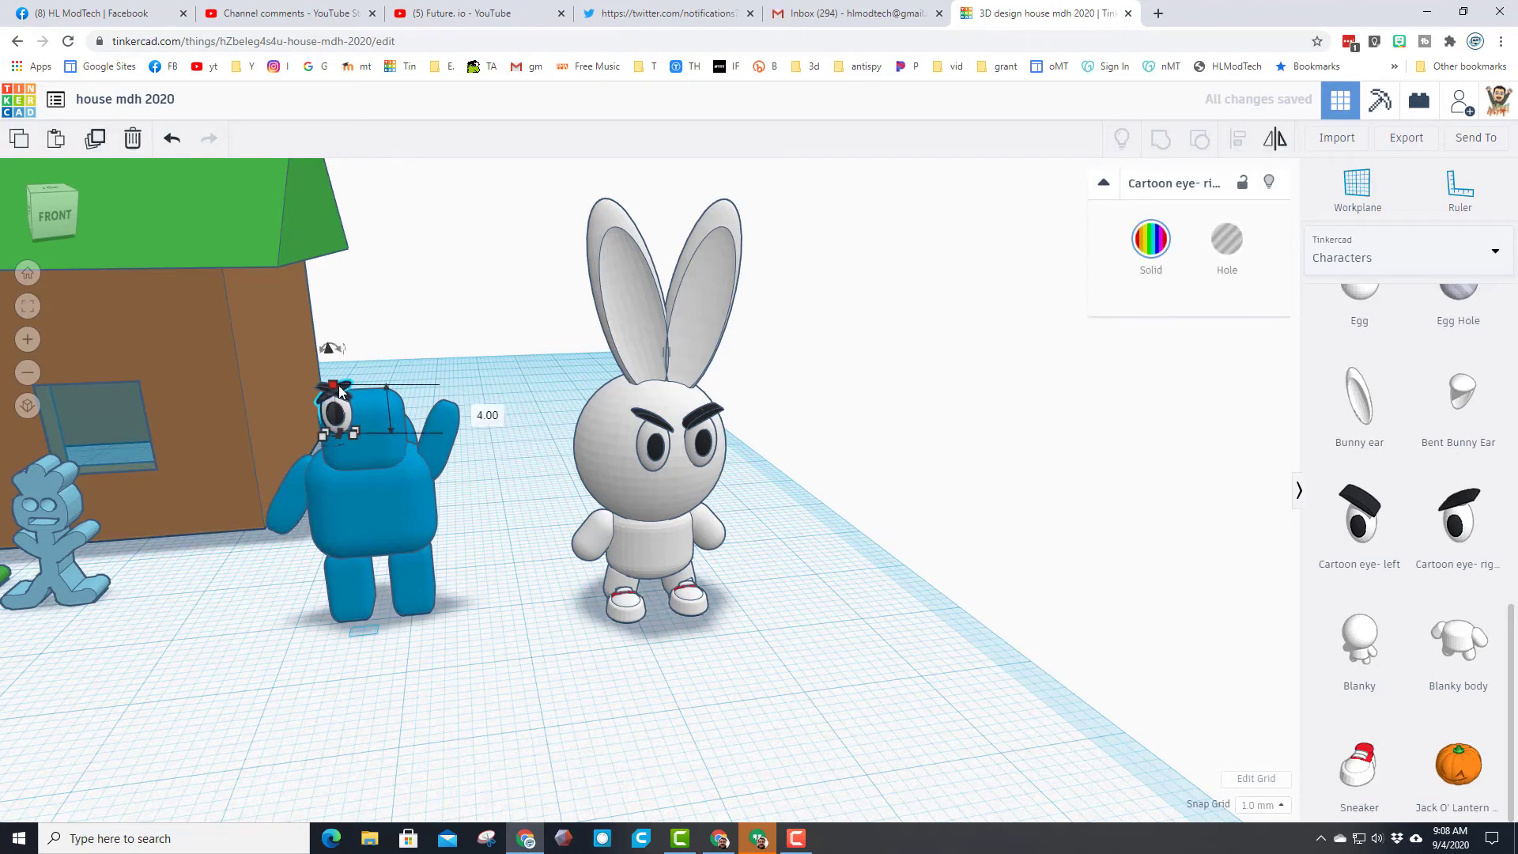
{"action": "key", "text": "Right"}
{"action": "key", "text": "Right"}
{"action": "key", "text": "Right"}
{"action": "key", "text": "Right"}
{"action": "key", "text": "Right"}
{"action": "key", "text": "Right"}
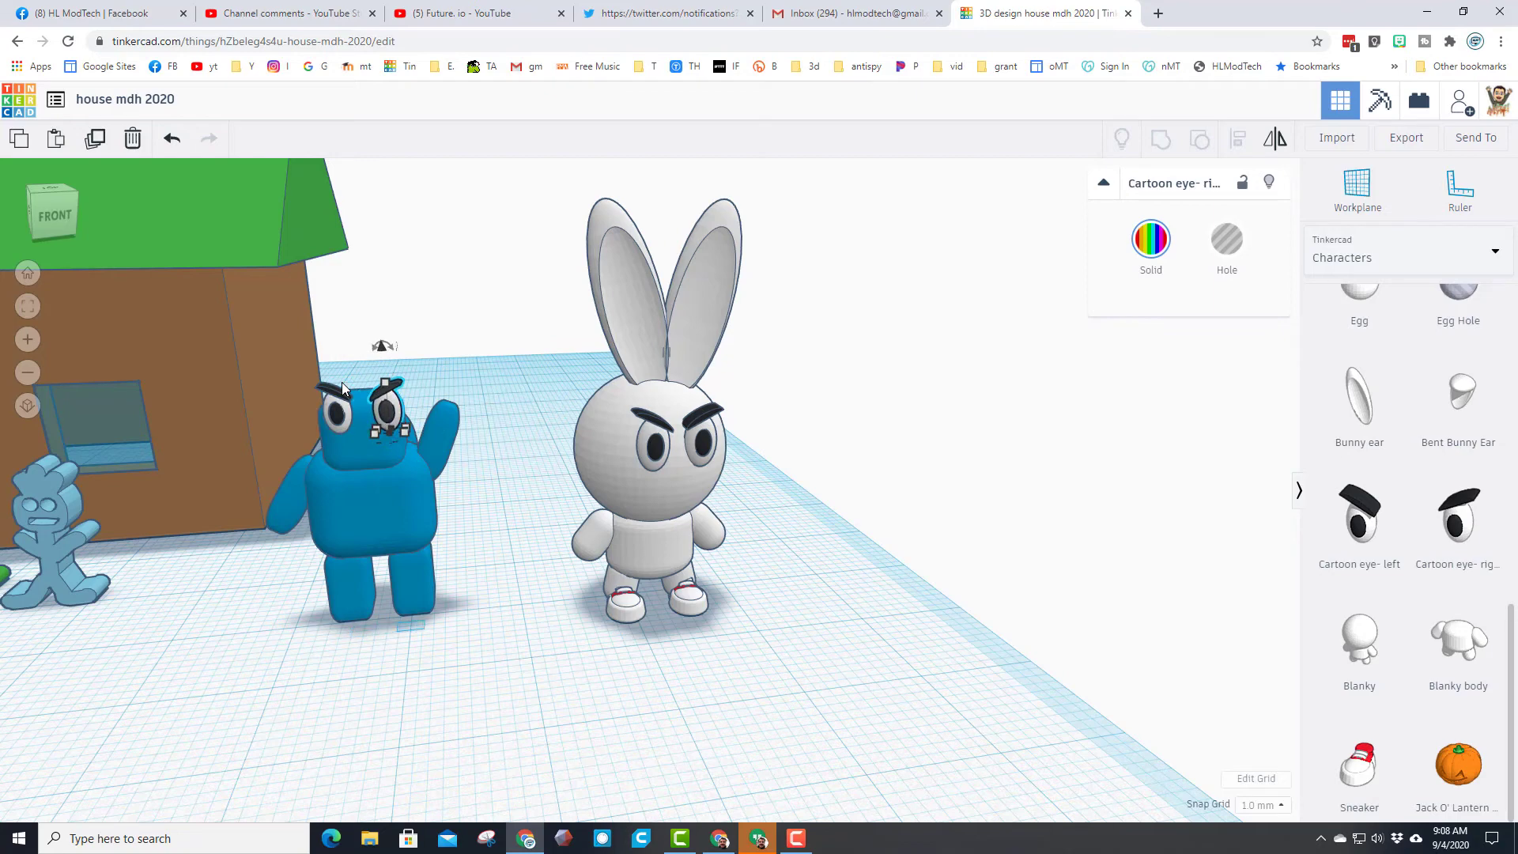
{"action": "key", "text": "Left"}
{"action": "key", "text": "Left"}
{"action": "key", "text": "Left"}
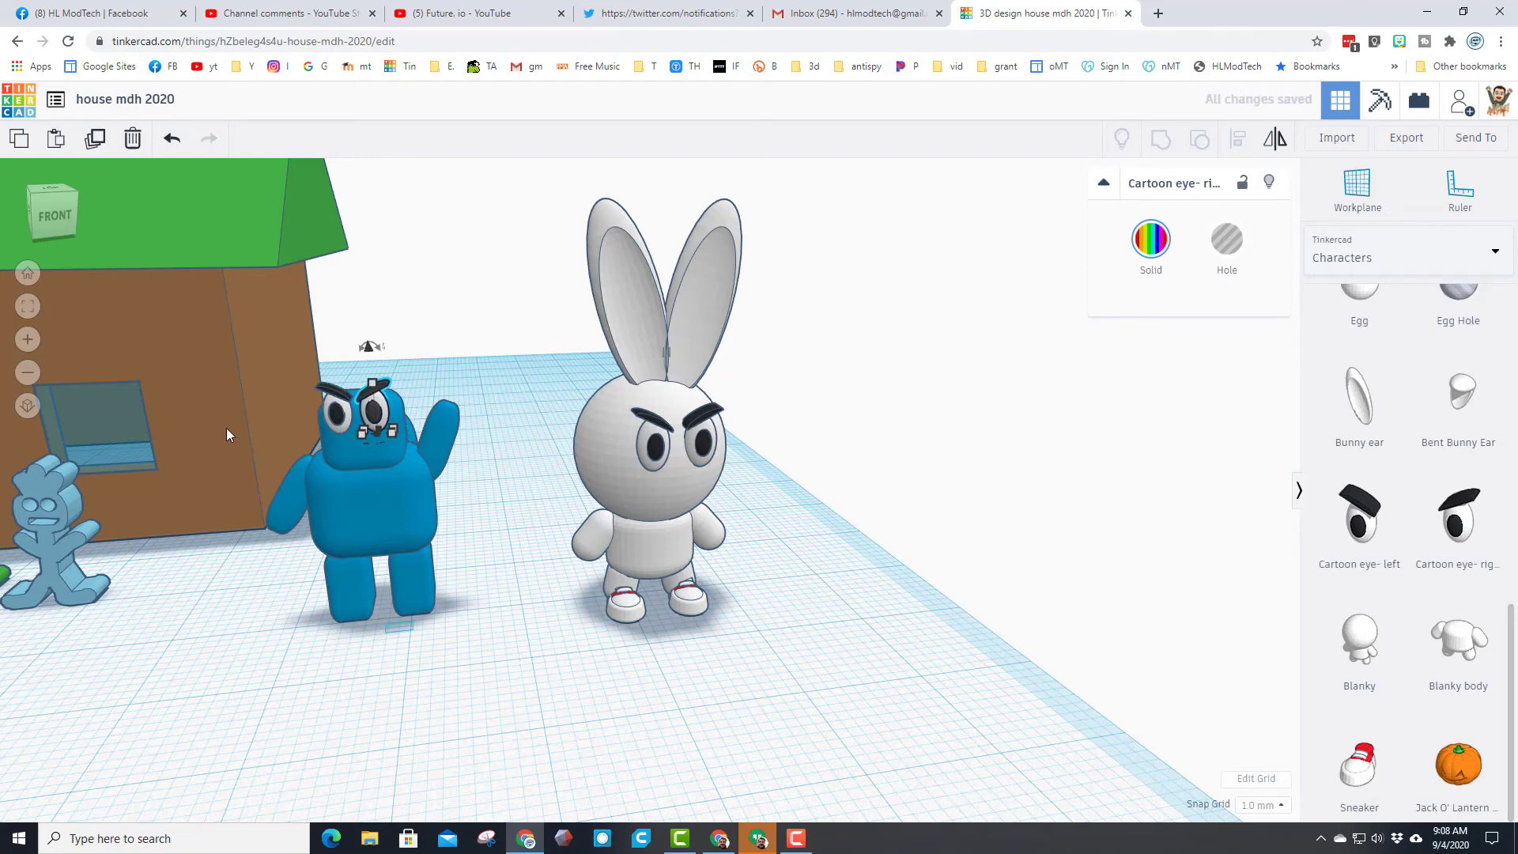
Step: Group AstroBot's body with both cartoon eyes into one shape
{"action": "left_click", "coordinate": [338, 413], "text": "shift"}
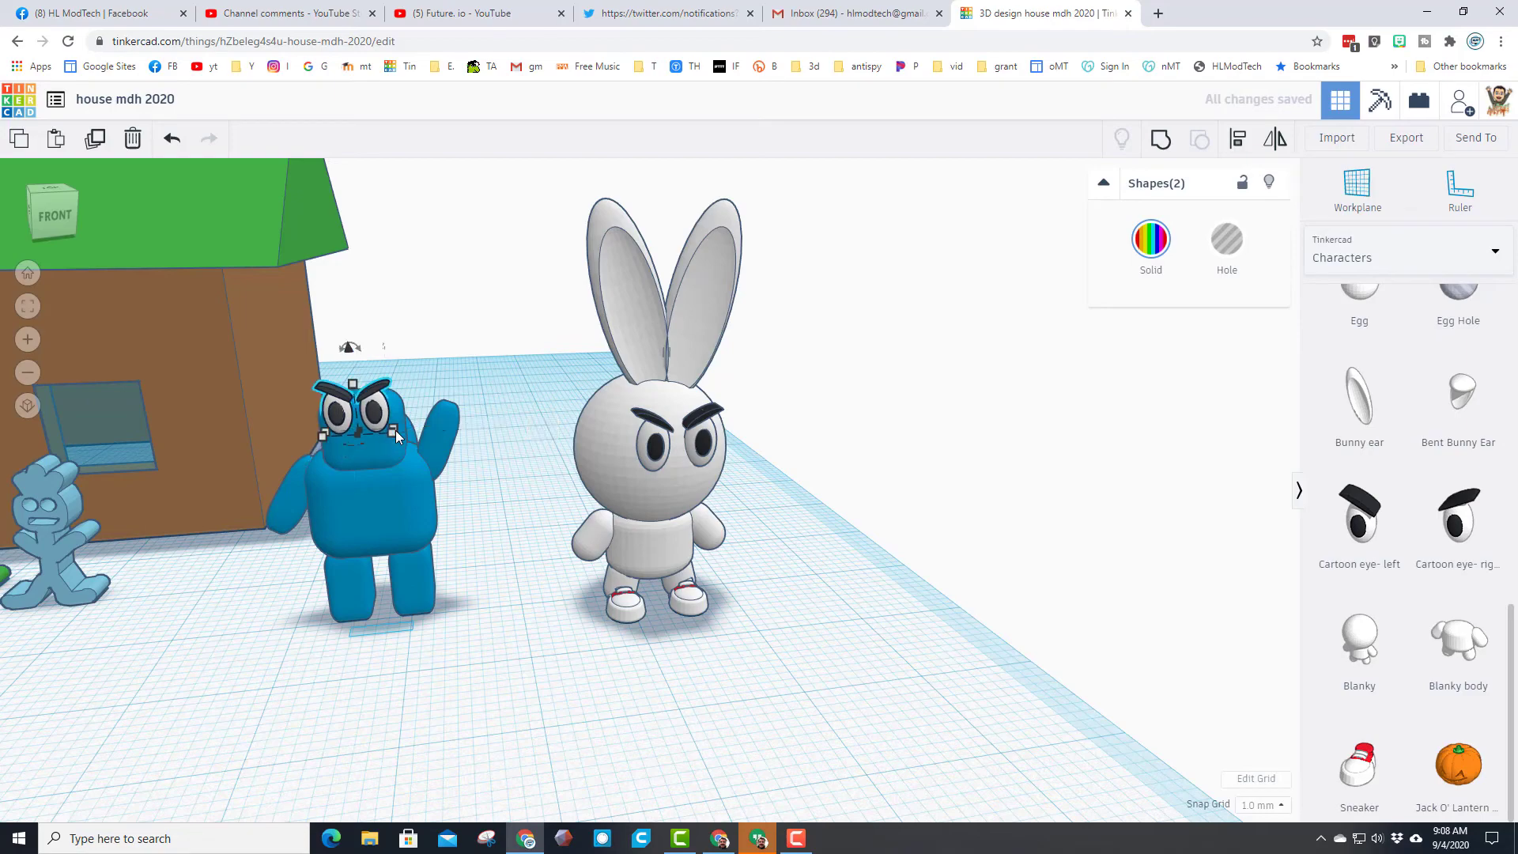
{"action": "right_click_drag", "start_coordinate": [301, 477], "coordinate": [508, 627]}
{"action": "left_click", "coordinate": [509, 627]}
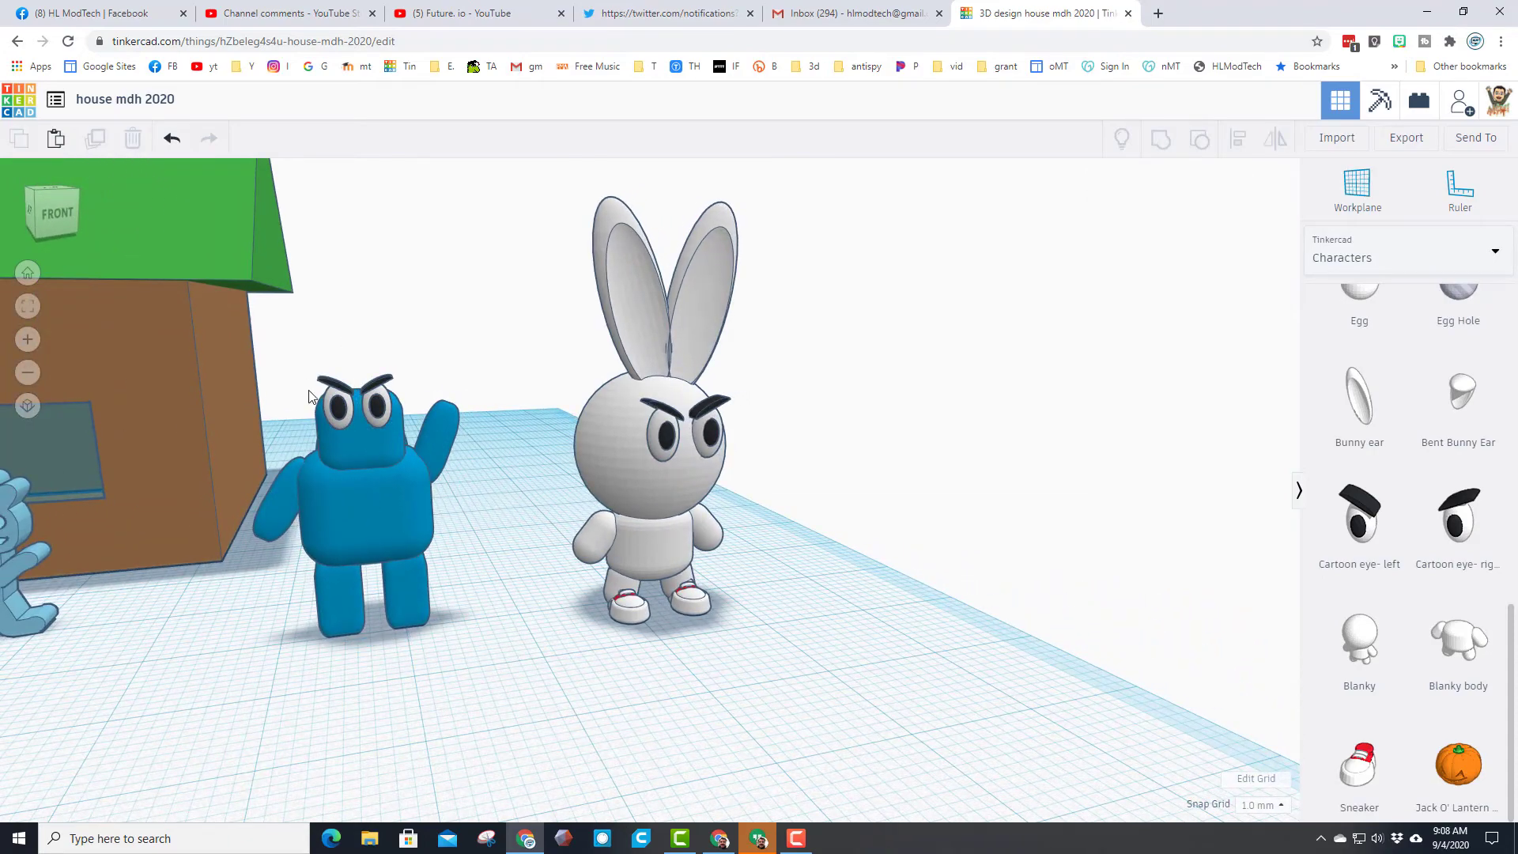
{"action": "left_click_drag", "start_coordinate": [439, 598], "coordinate": [441, 599]}
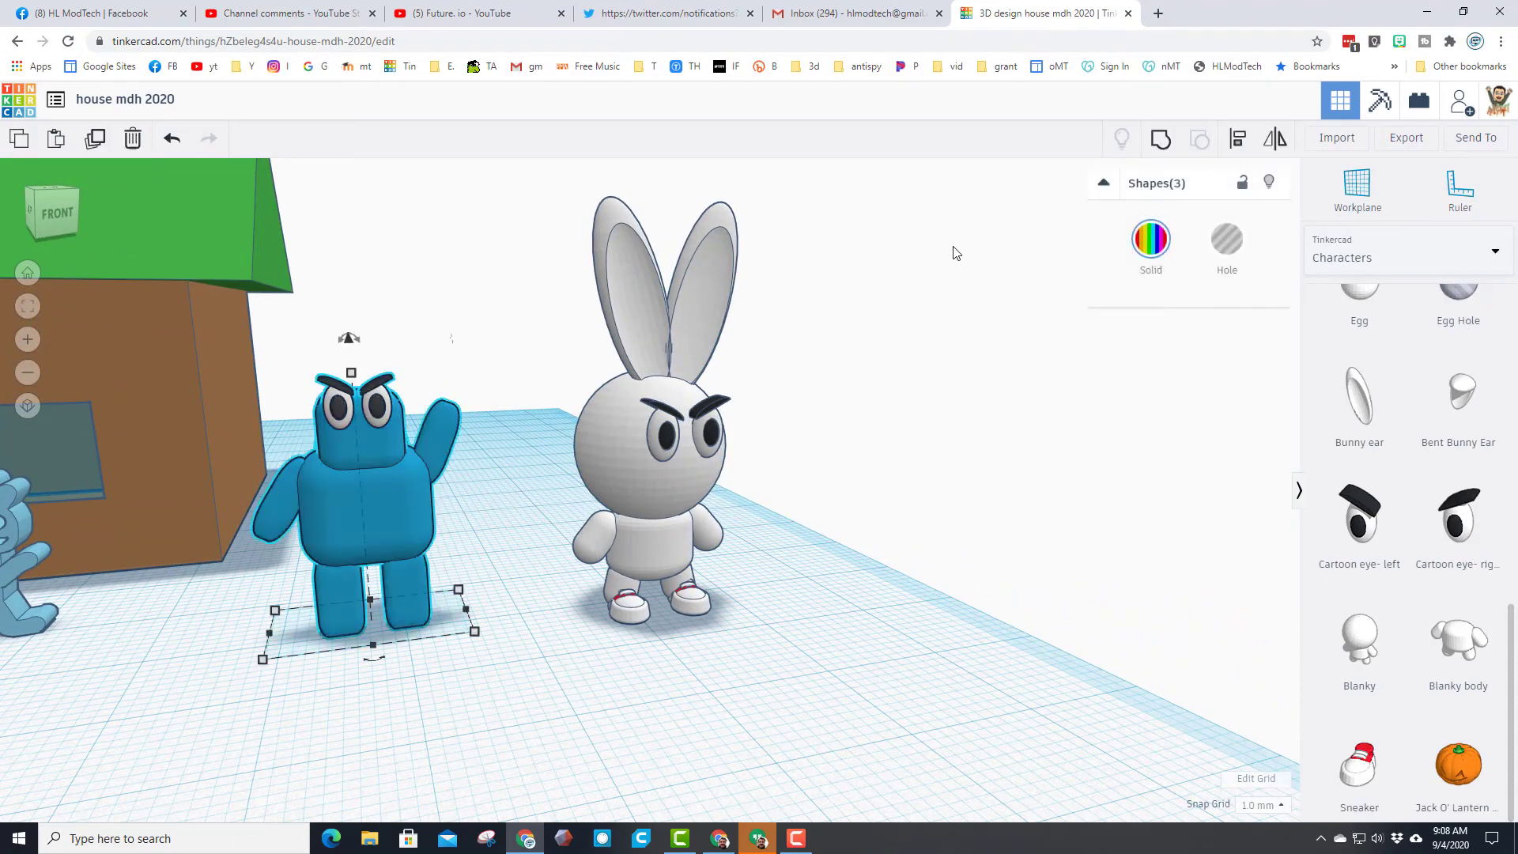
{"action": "left_click", "coordinate": [1157, 142]}
Step: Move AstroBot in front of the house on the far side of the scribble figures and rotate it about -60° toward them
{"action": "scroll", "coordinate": [500, 518], "scroll_direction": "down", "scroll_amount": 4}
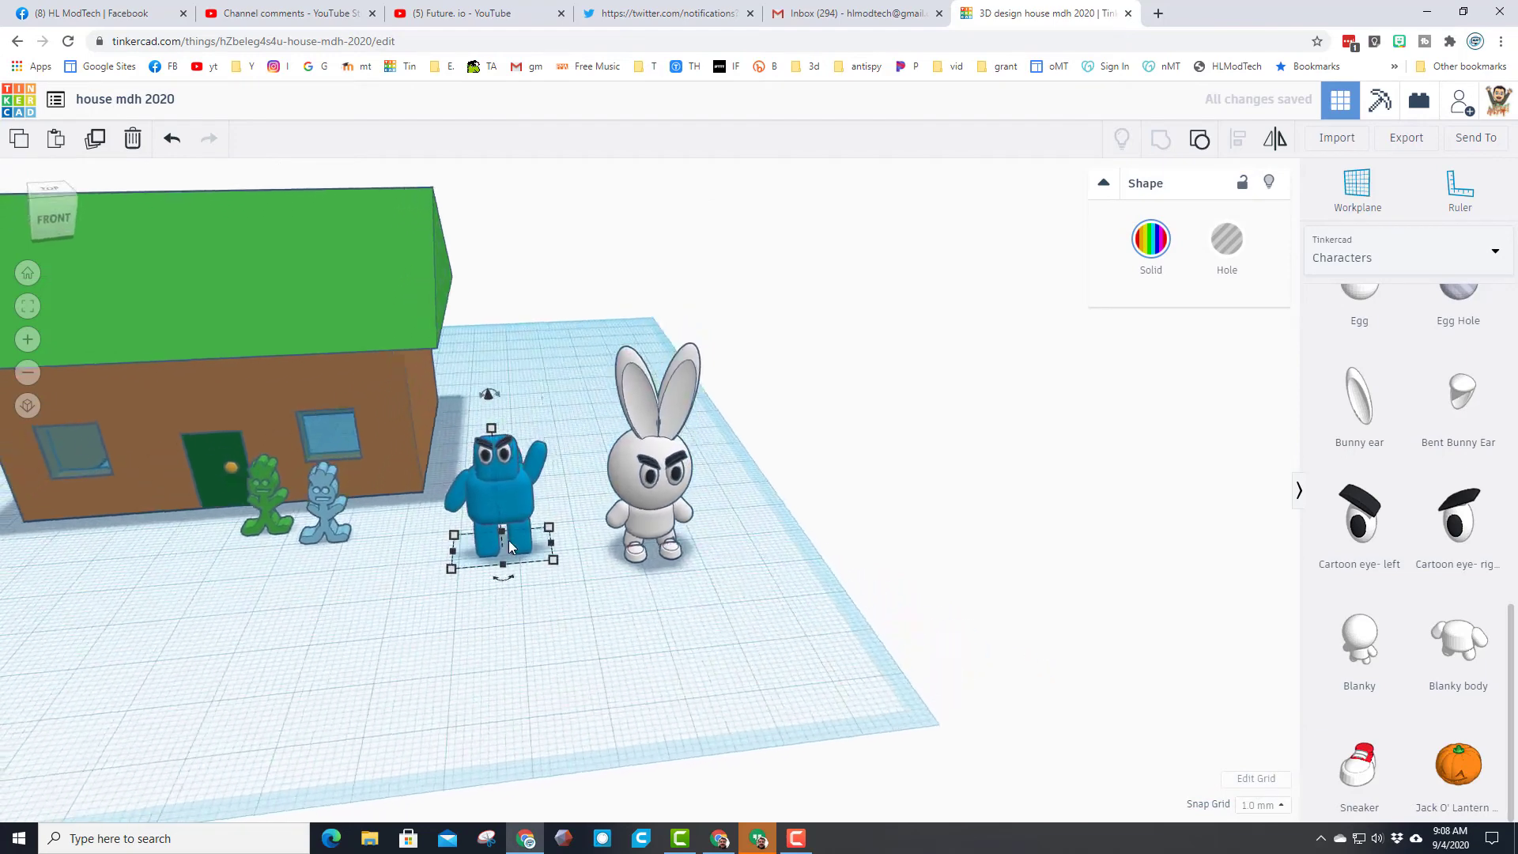
{"action": "left_click_drag", "start_coordinate": [509, 546], "coordinate": [168, 482]}
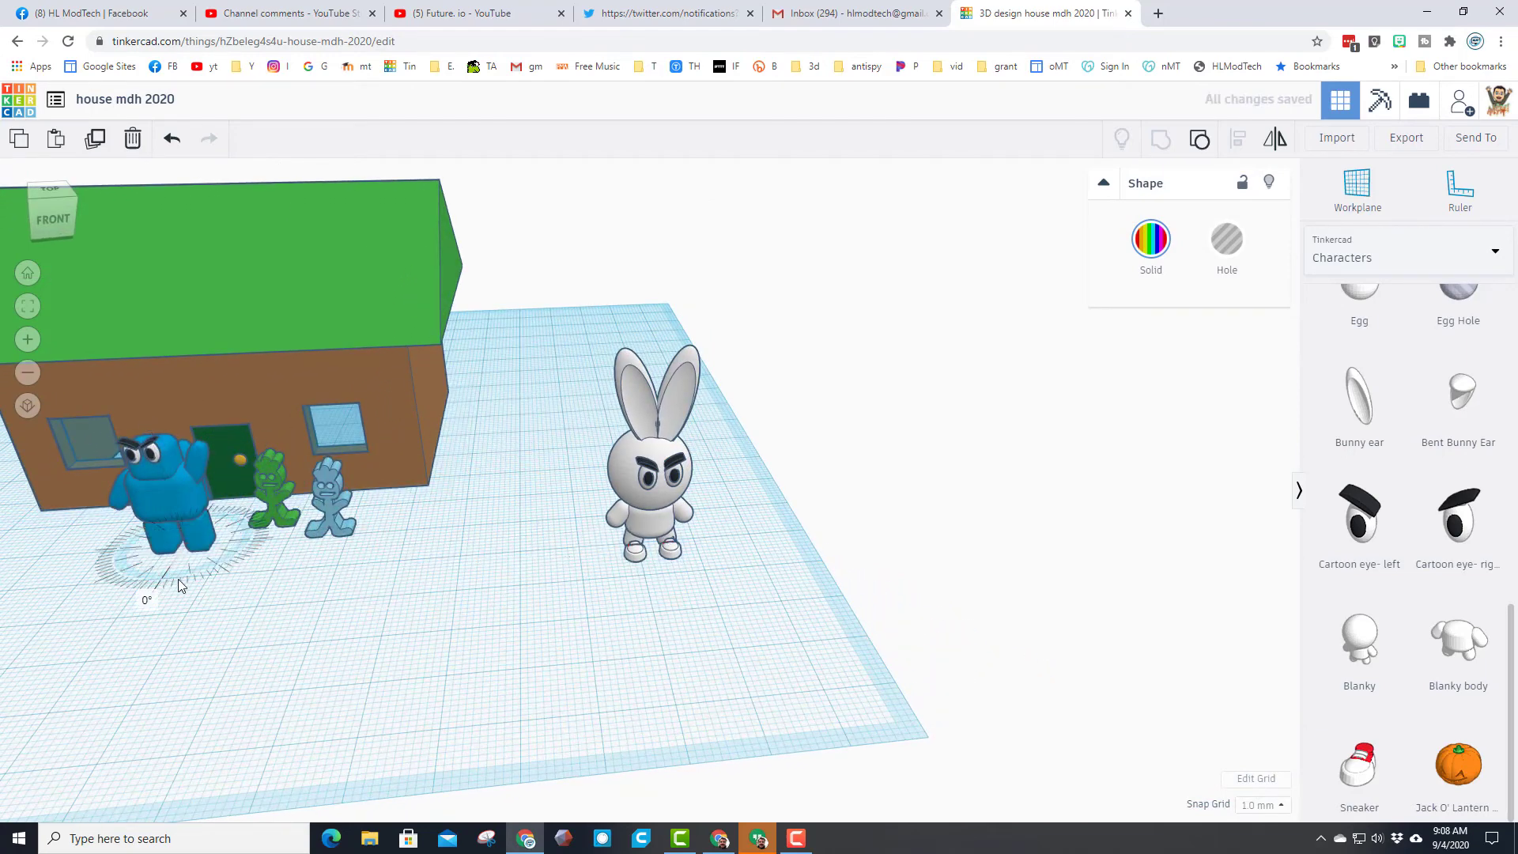
{"action": "left_click_drag", "start_coordinate": [178, 585], "coordinate": [244, 557]}
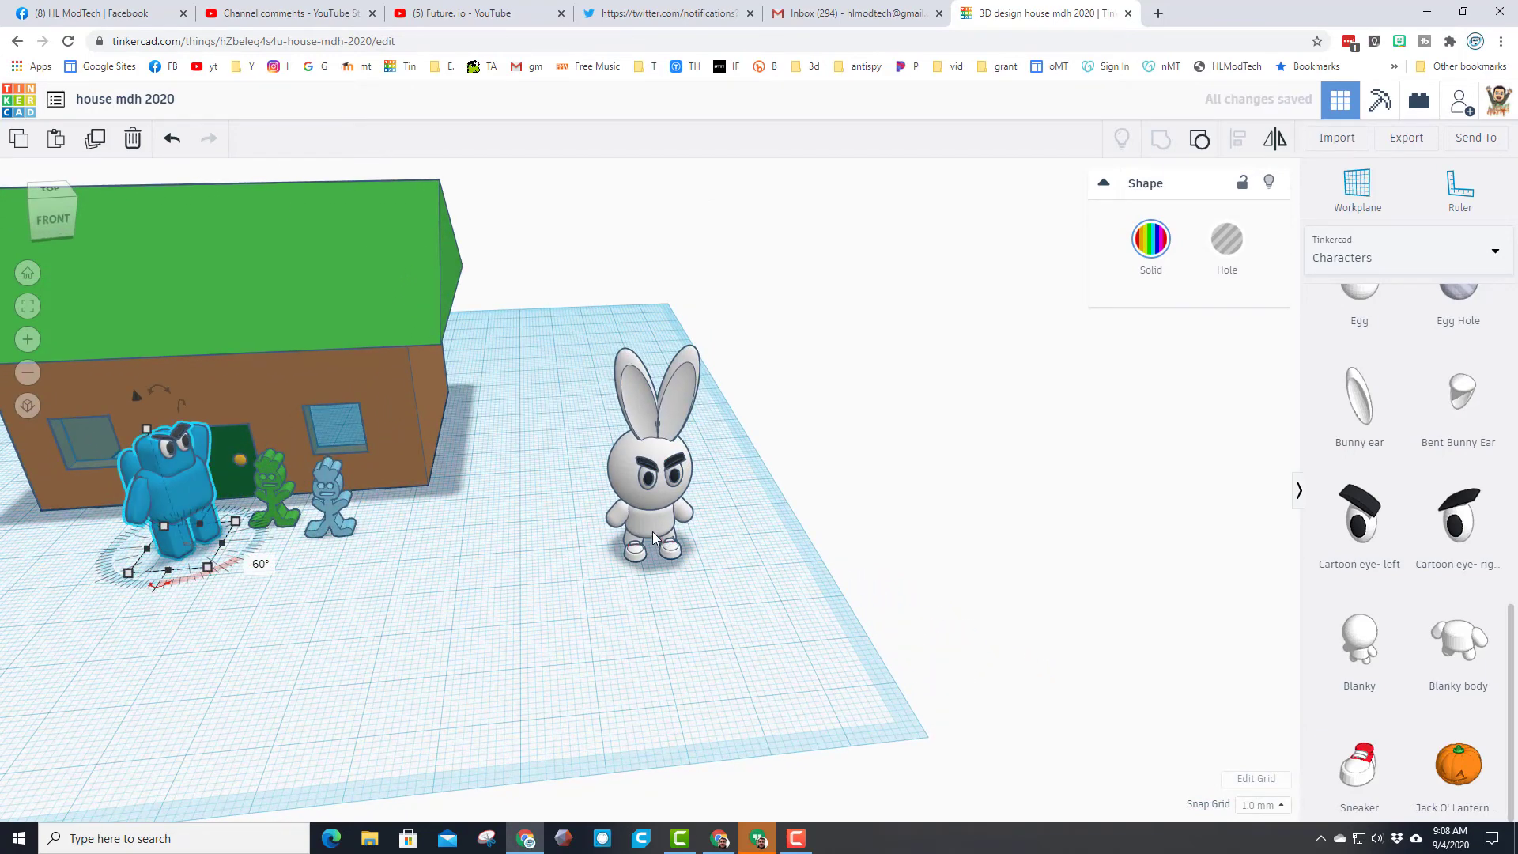
Step: Move the bunny next to the blue scribble figure and rotate it about 39° to face the other characters
{"action": "left_click_drag", "start_coordinate": [653, 537], "coordinate": [465, 506]}
{"action": "left_click_drag", "start_coordinate": [419, 602], "coordinate": [365, 585]}
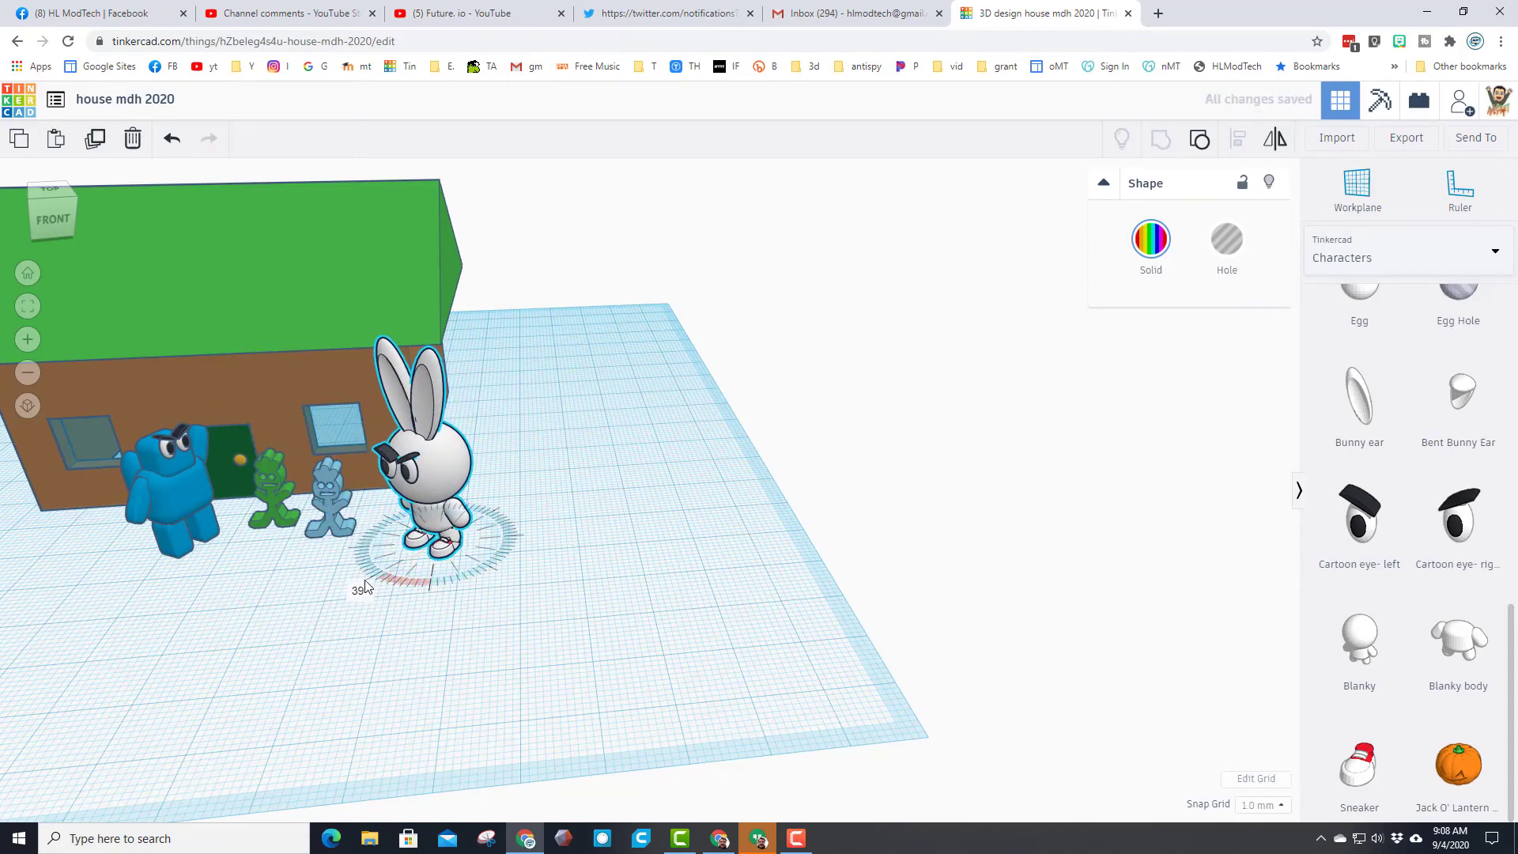
{"action": "left_click", "coordinate": [272, 596]}
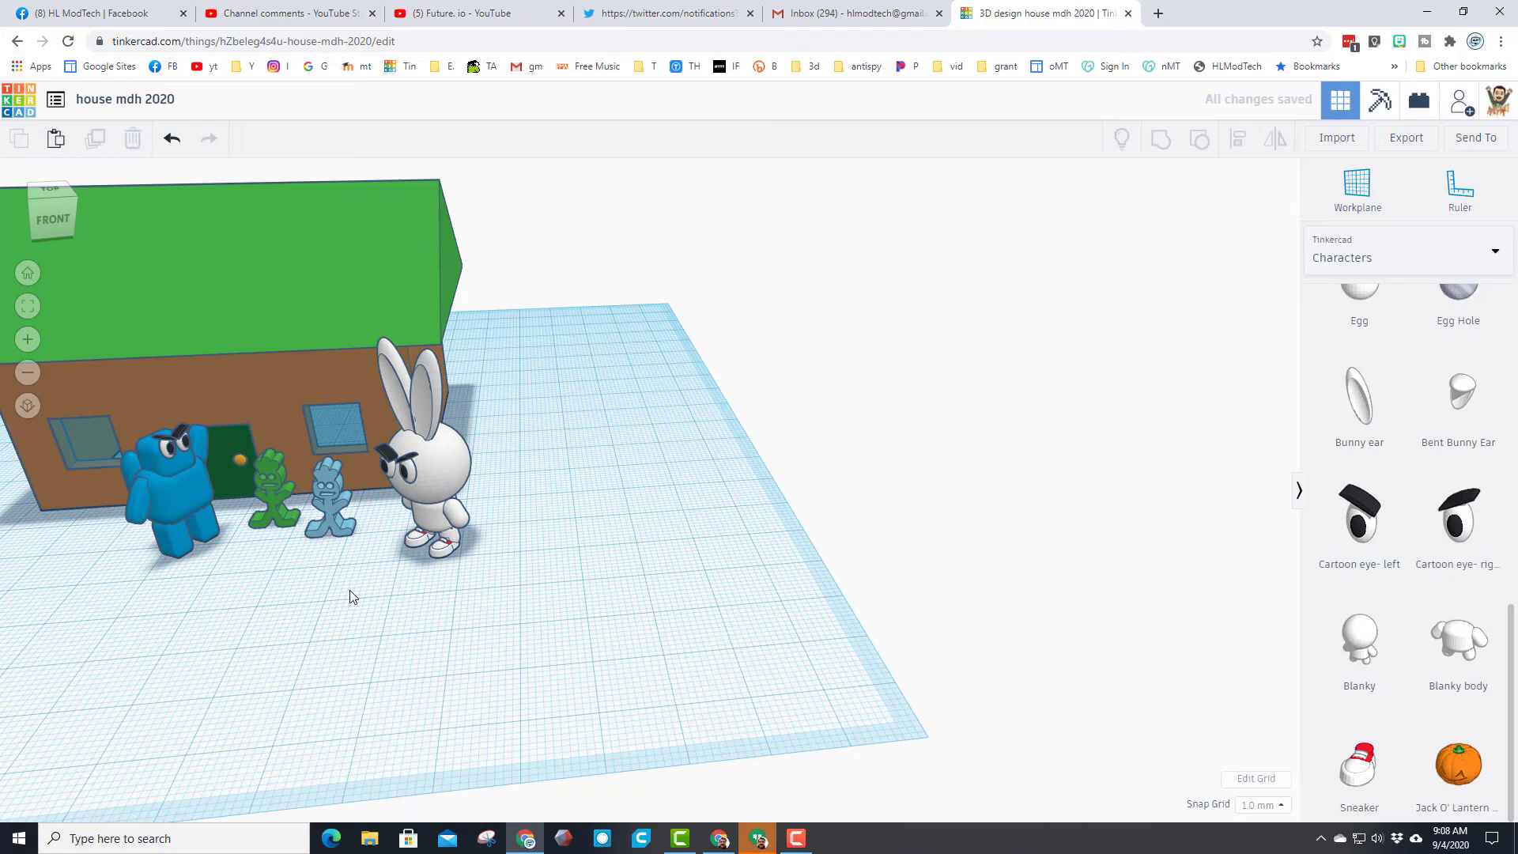
Step: Frame the house and all four characters in a close front view and start downloading a picture of the design
{"action": "right_click_drag", "start_coordinate": [352, 597], "coordinate": [477, 563]}
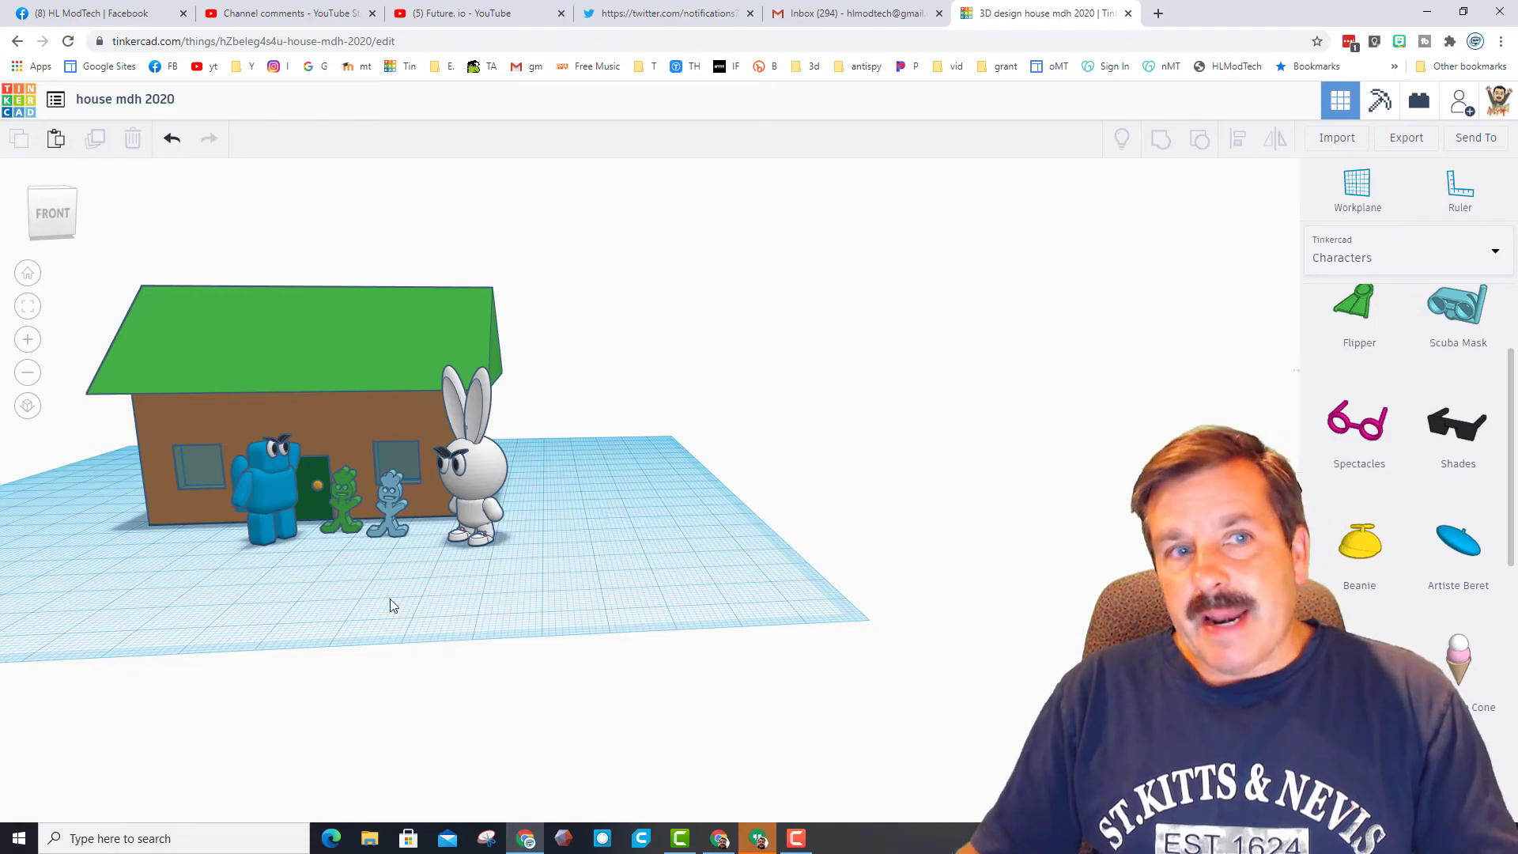
{"action": "right_click_drag", "start_coordinate": [234, 597], "coordinate": [820, 648]}
{"action": "scroll", "coordinate": [778, 661], "scroll_direction": "up", "scroll_amount": 5}
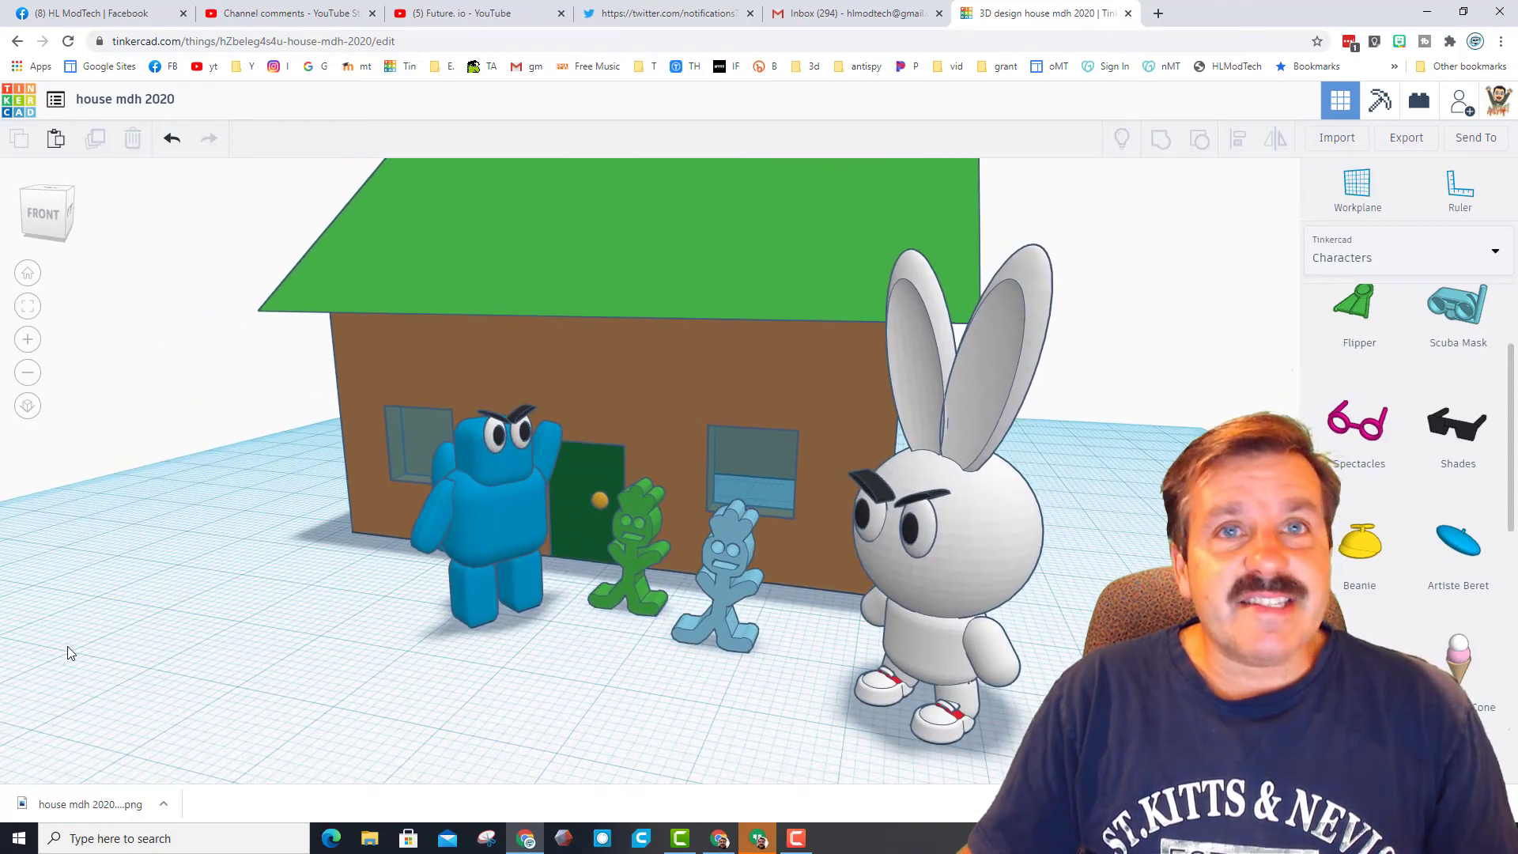
{"action": "left_click", "coordinate": [1468, 140]}
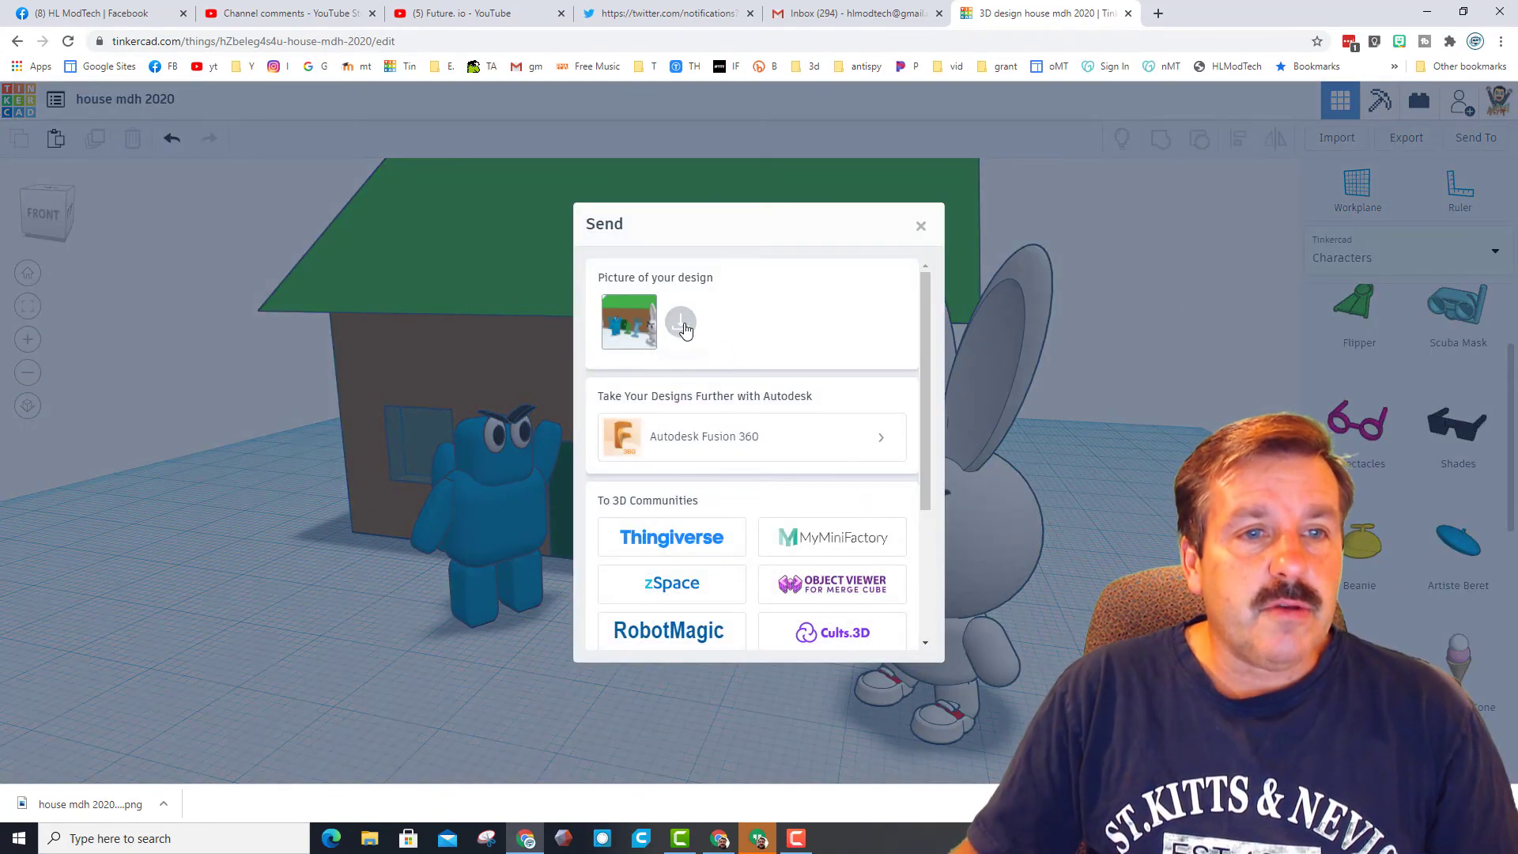
{"action": "left_click", "coordinate": [681, 324]}
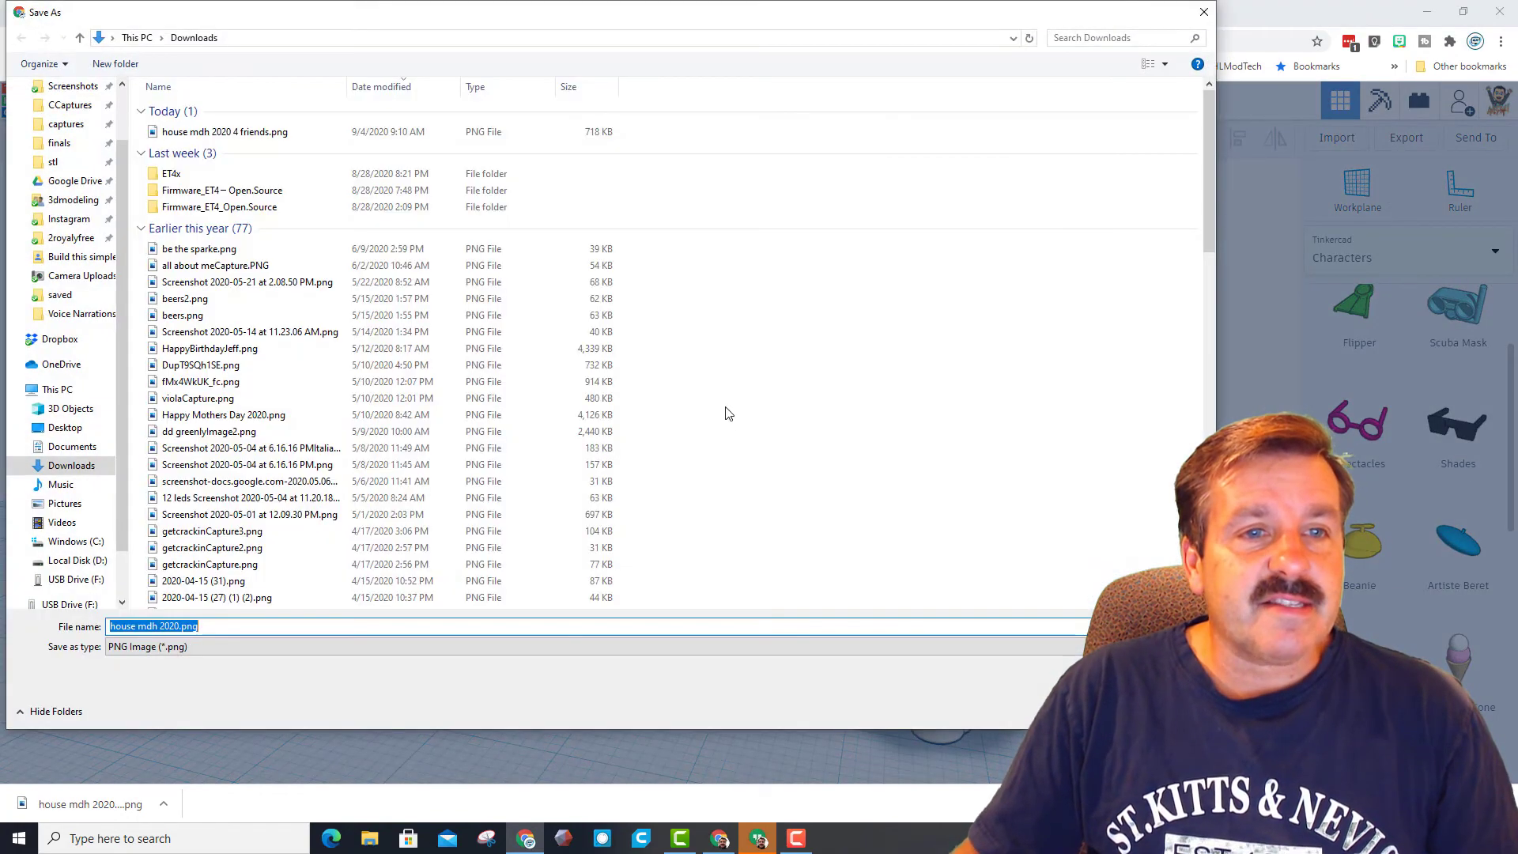
Step: Save the picture in Downloads as "house mdh 2020 4 friends.png" and close the Send dialog
{"action": "left_click", "coordinate": [182, 627]}
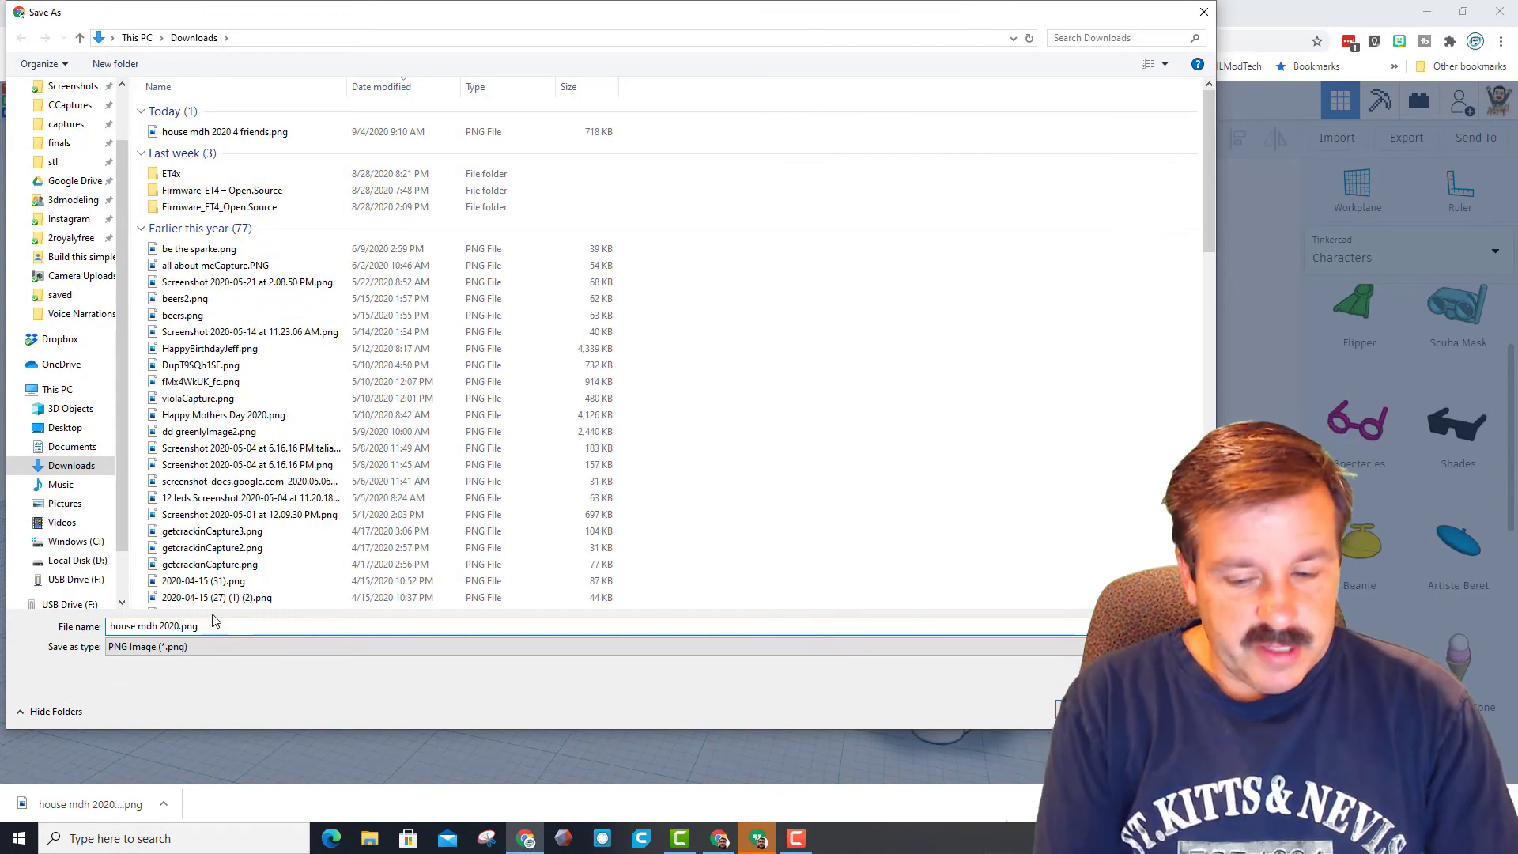
{"action": "type", "text": "4"}
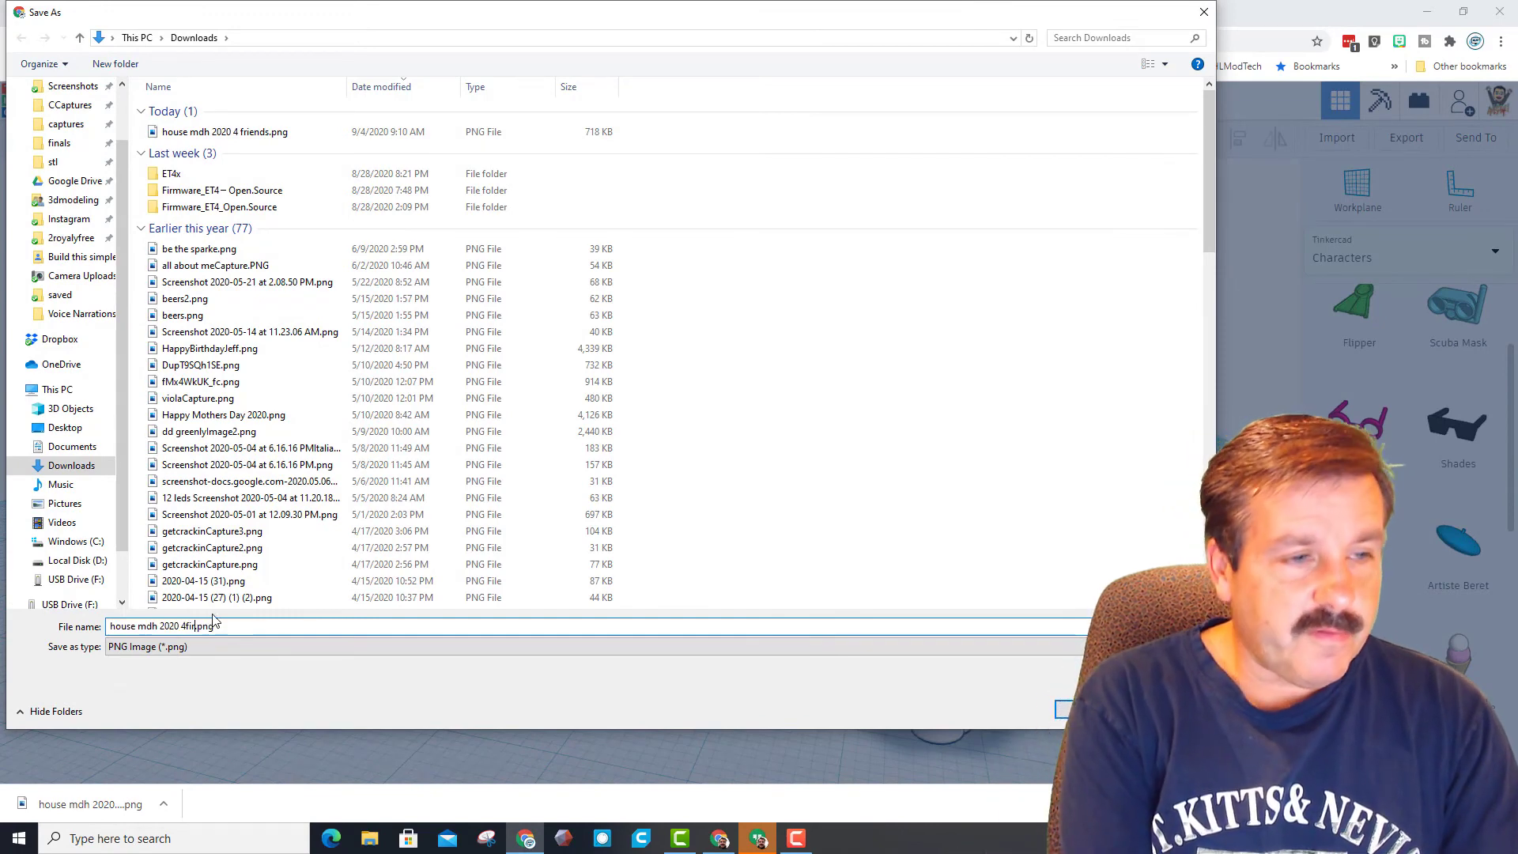
{"action": "type", "text": " friends"}
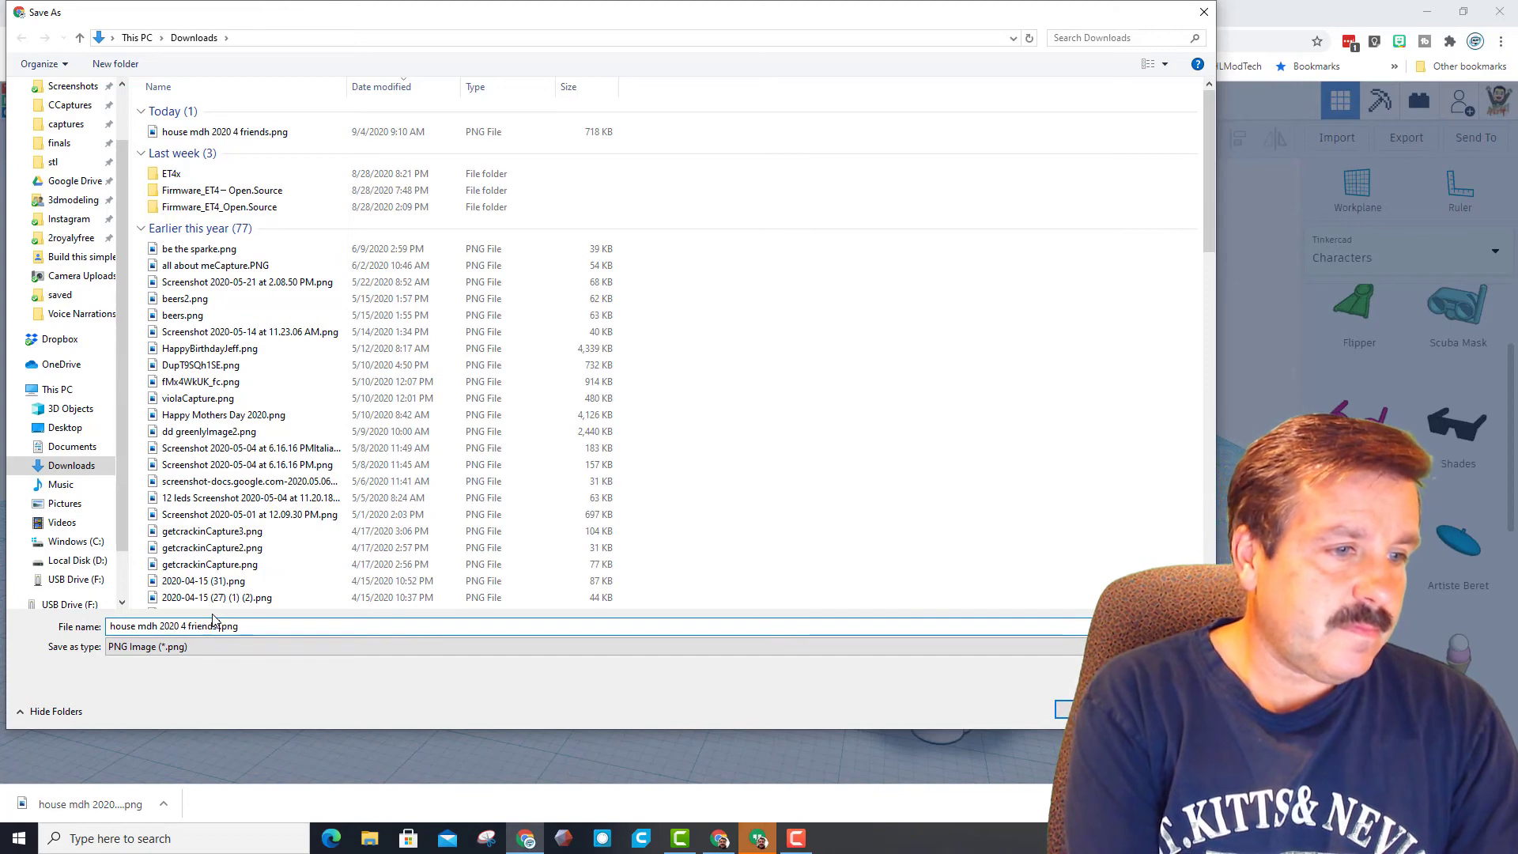
{"action": "key", "text": "Return"}
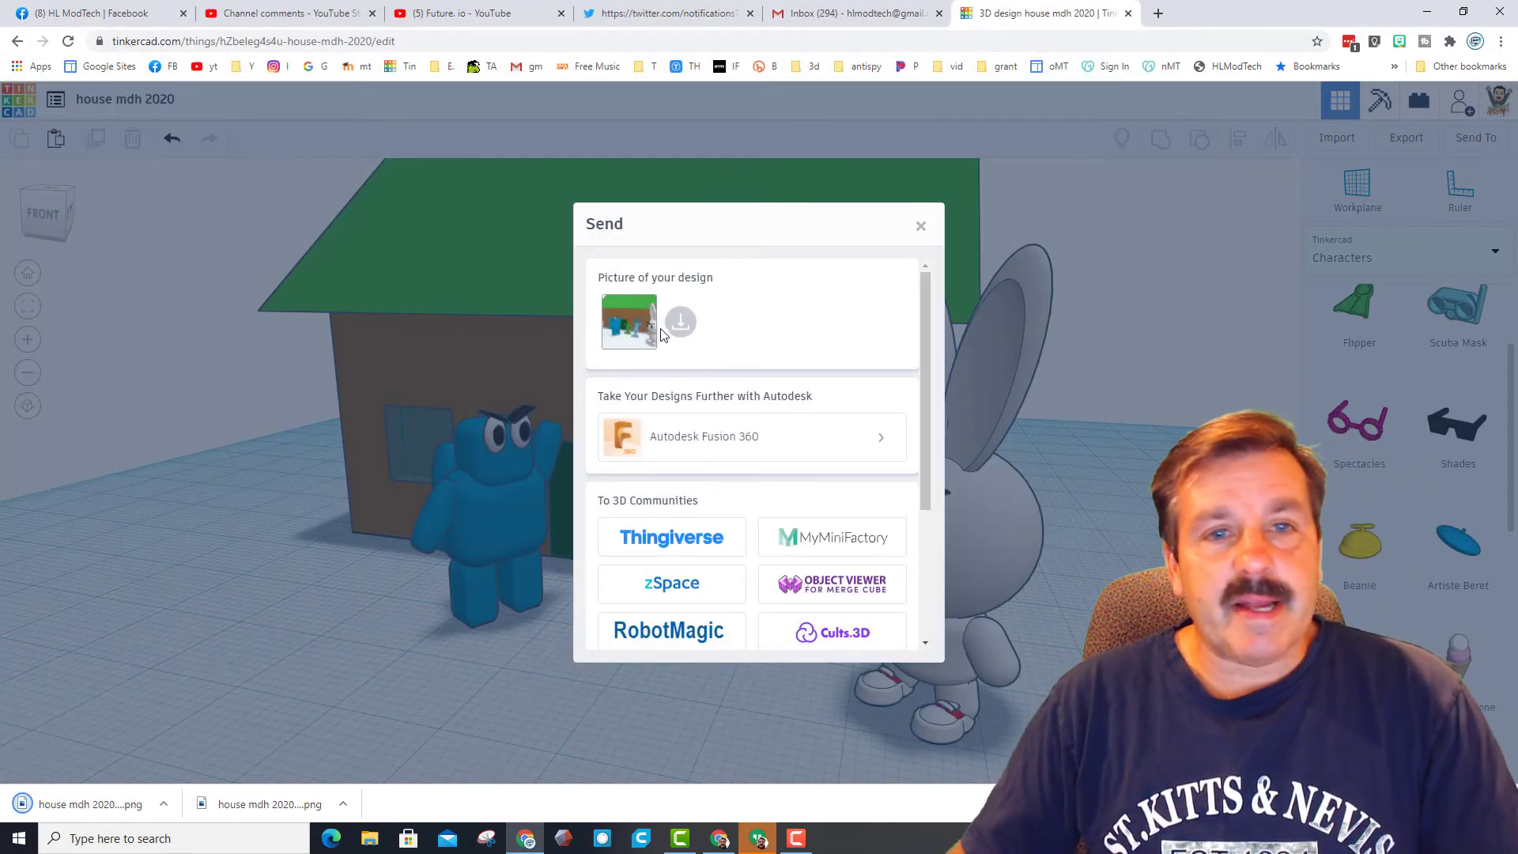
{"action": "left_click", "coordinate": [920, 227]}
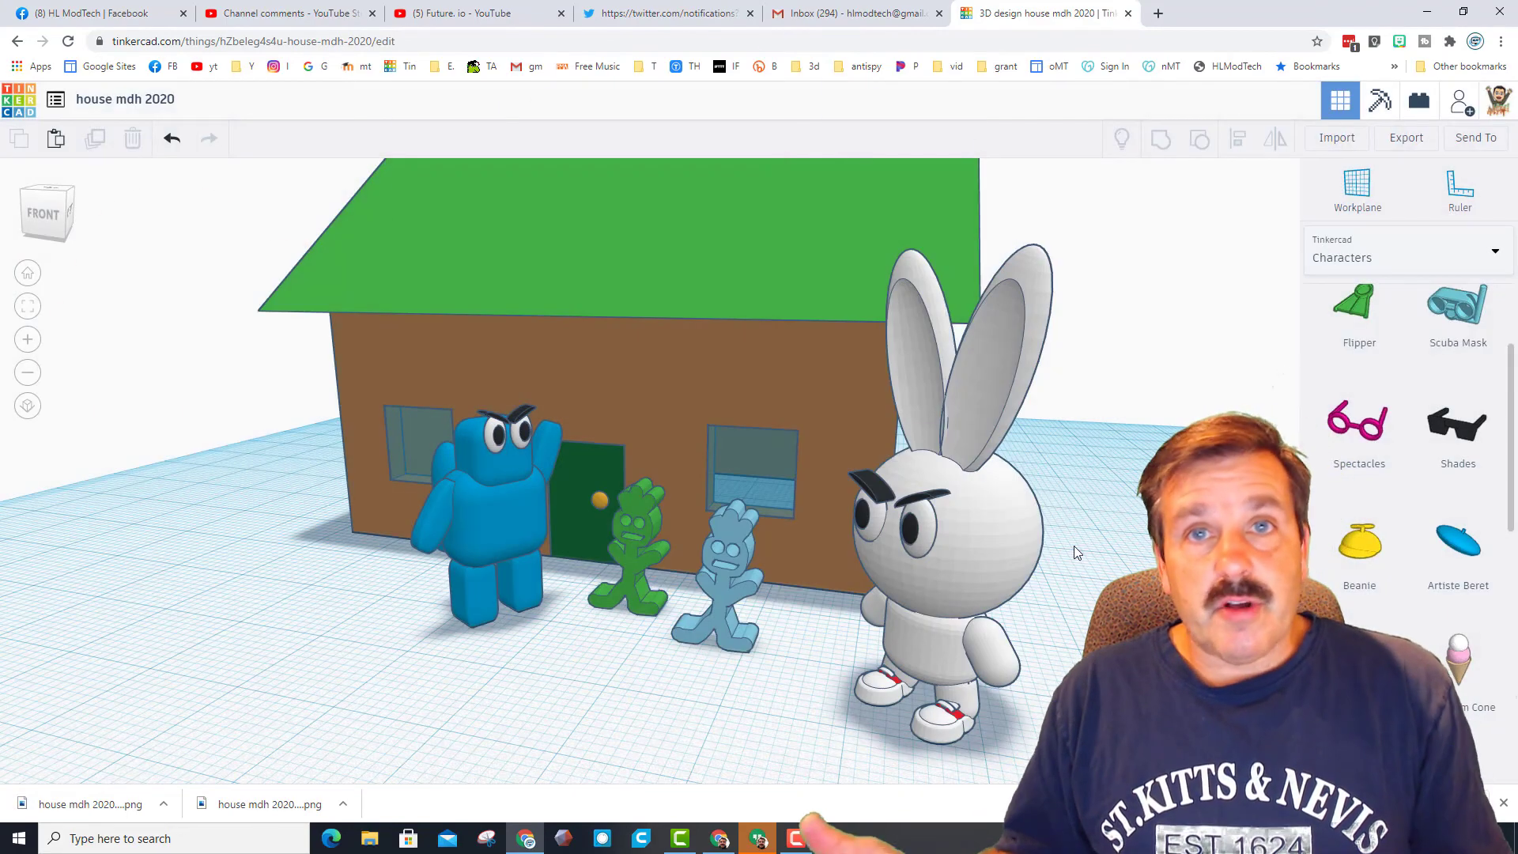